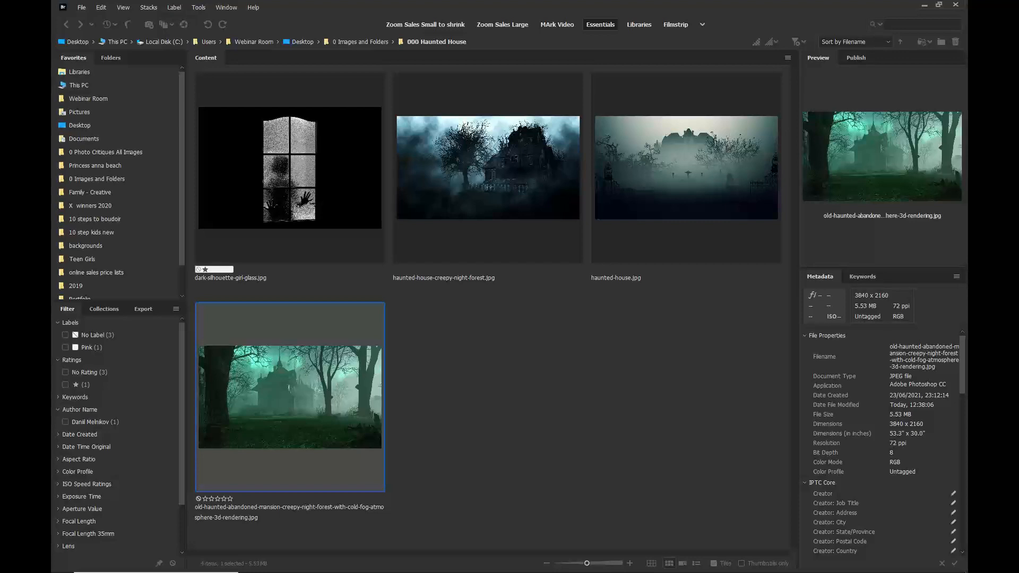
# Go to the 0 Images and Folders directory and filter it to items labelled Select.
pyautogui.click(351, 43)
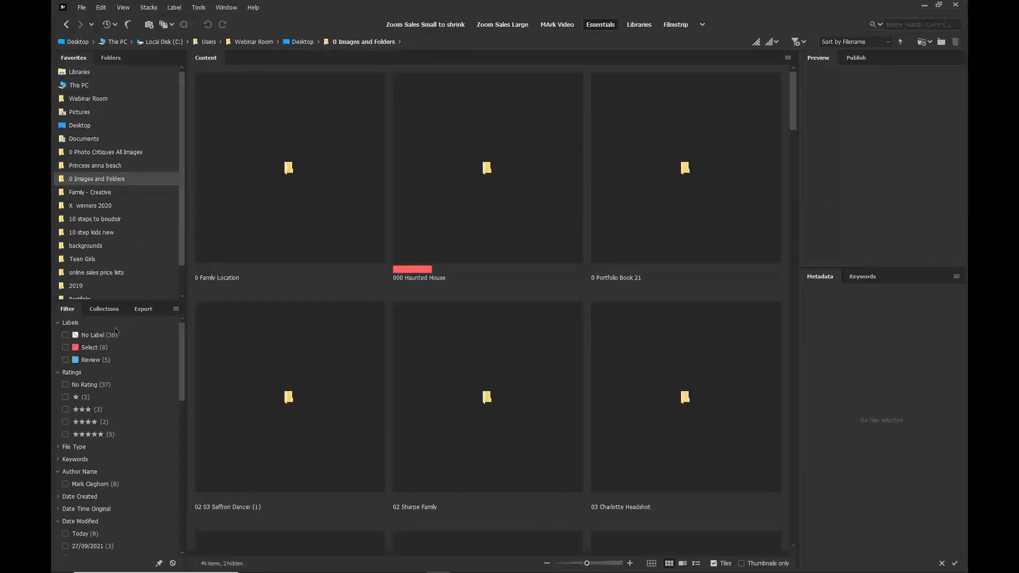
pyautogui.click(87, 349)
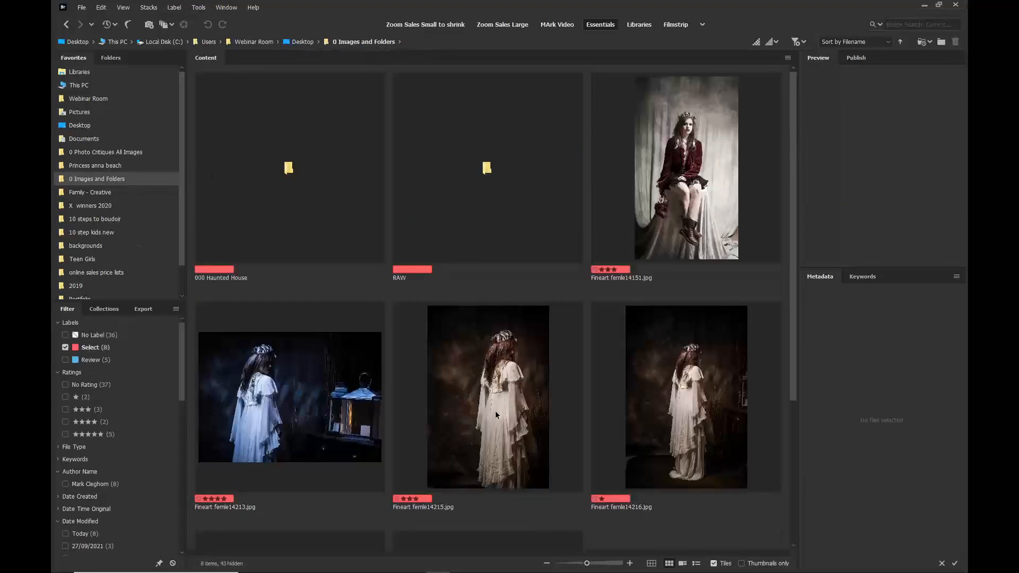
pyautogui.scroll(-3, 496, 415)
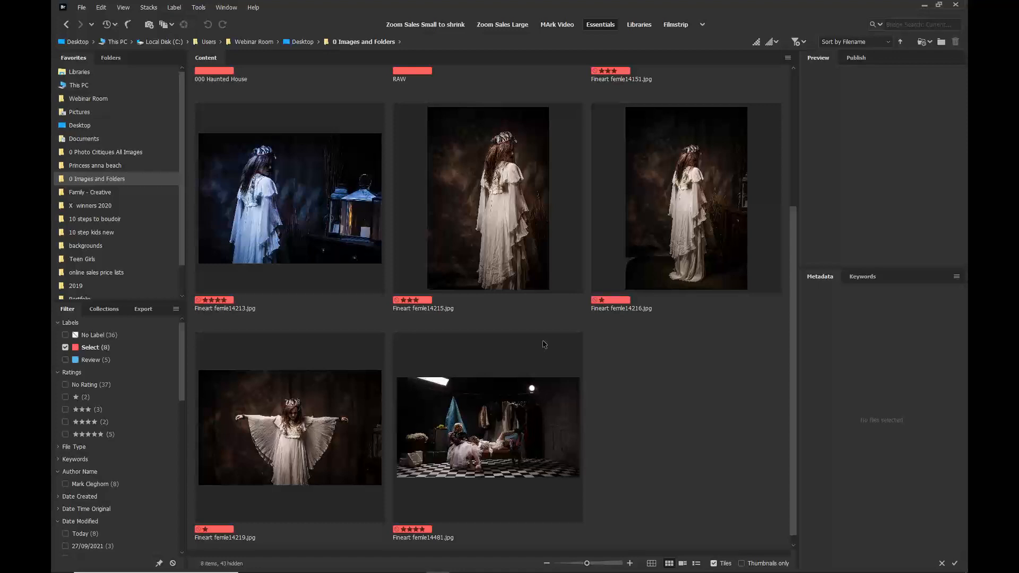
# Open the image Fineart femle14481.jpg in Photoshop for editing.
pyautogui.click(532, 434)
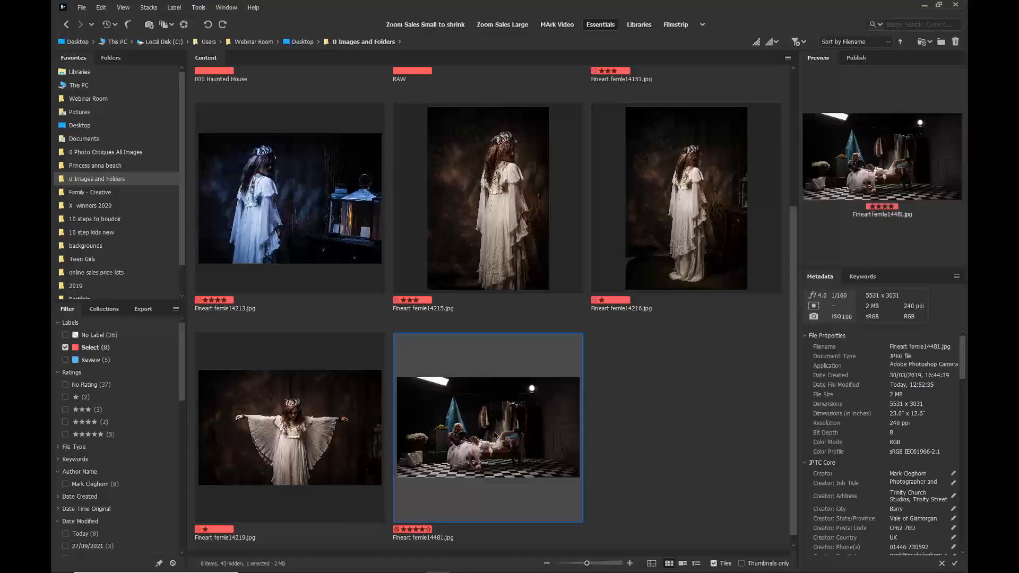
pyautogui.doubleClick(494, 435)
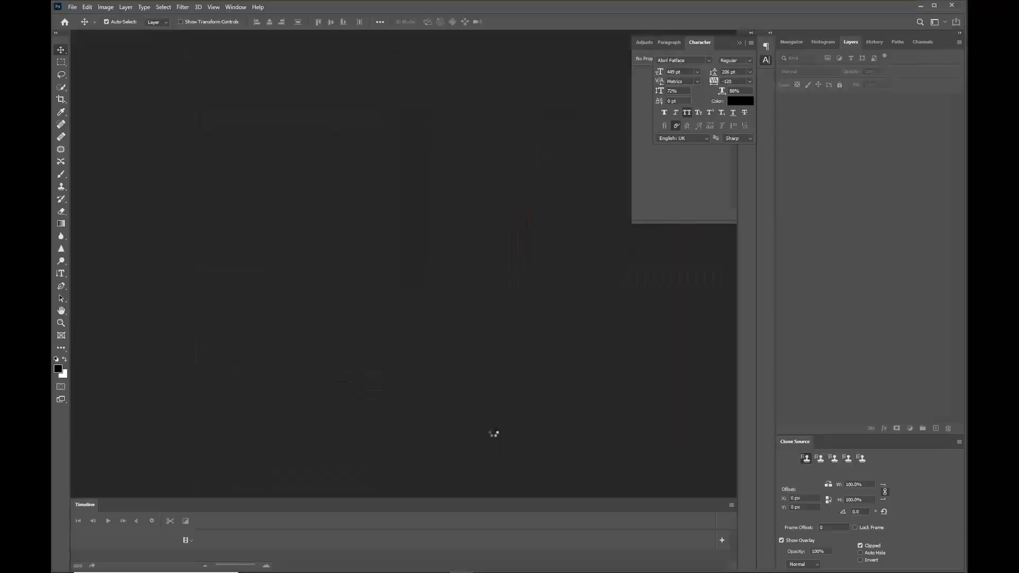
pyautogui.scroll(3, 428, 292)
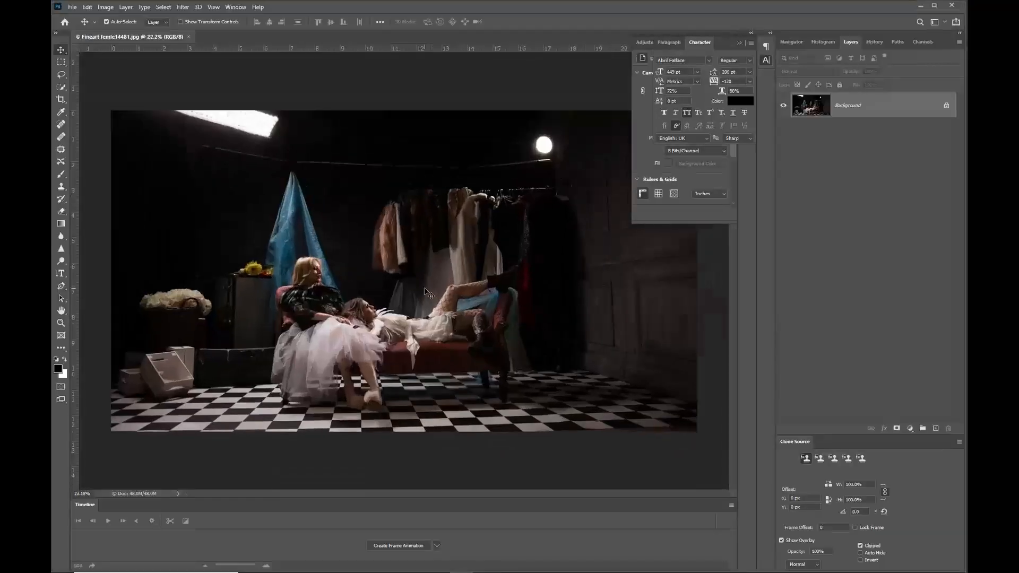
pyautogui.scroll(-1, 427, 291)
# Outline the large studio light in the image's upper-left corner with the Lasso tool and fill it with Content-Aware at 100% opacity.
pyautogui.click(61, 74)
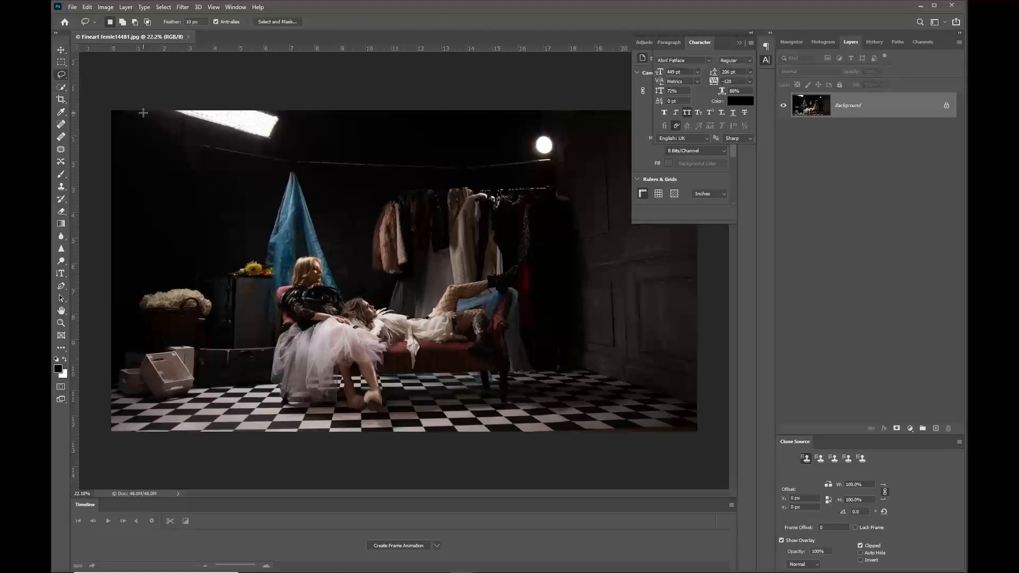
pyautogui.moveTo(146, 112)
pyautogui.mouseDown()
pyautogui.moveTo(259, 142)
pyautogui.moveTo(283, 123)
pyautogui.moveTo(232, 90)
pyautogui.moveTo(177, 79)
pyautogui.mouseUp()
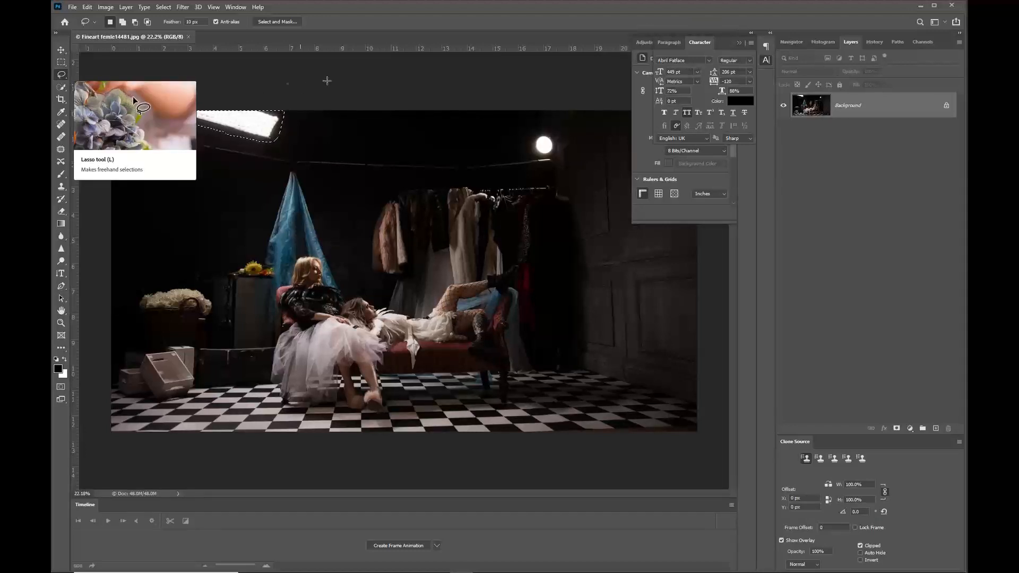
pyautogui.hotkey('shift', 'BackSpace')
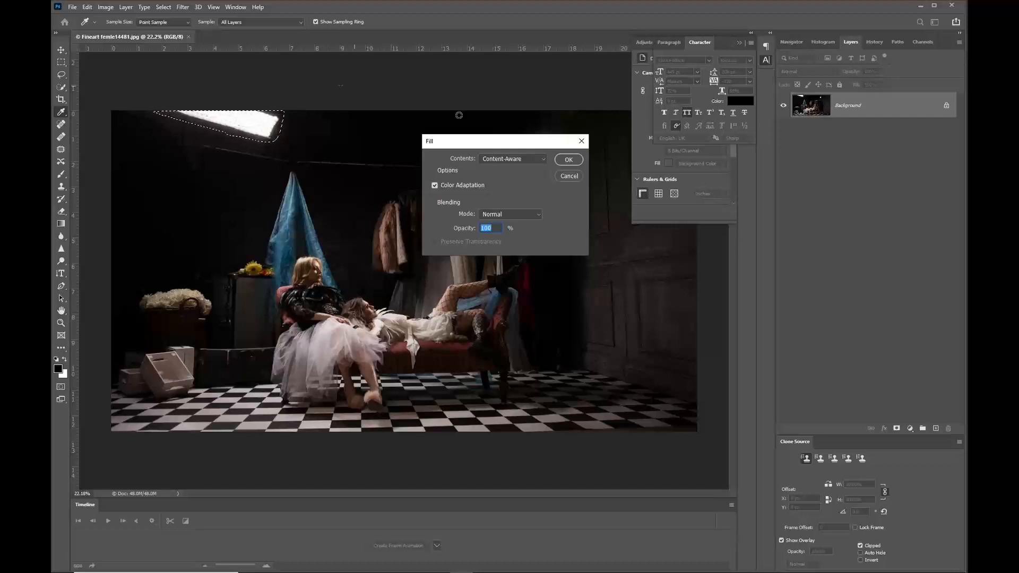
pyautogui.click(544, 158)
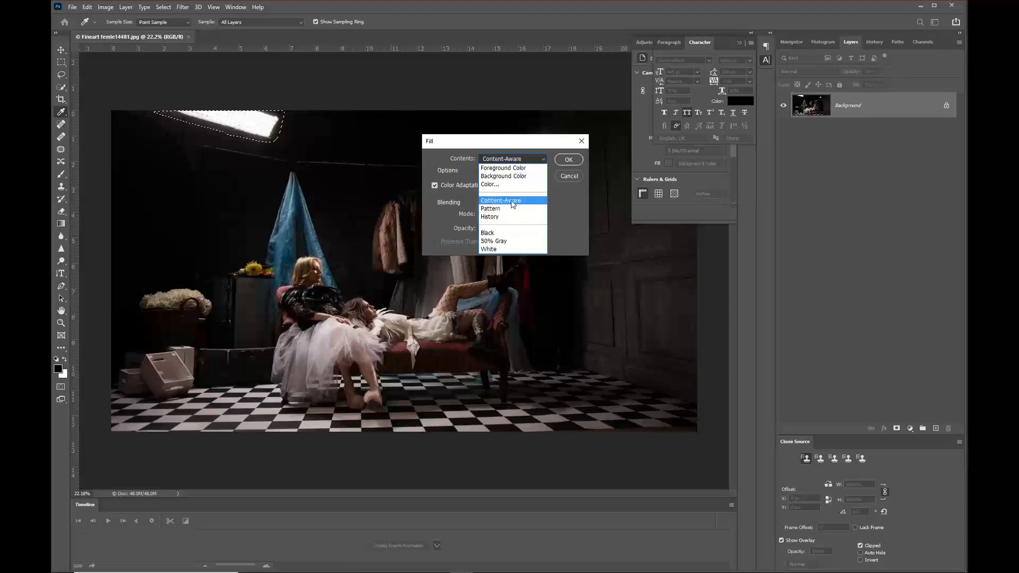
pyautogui.click(512, 204)
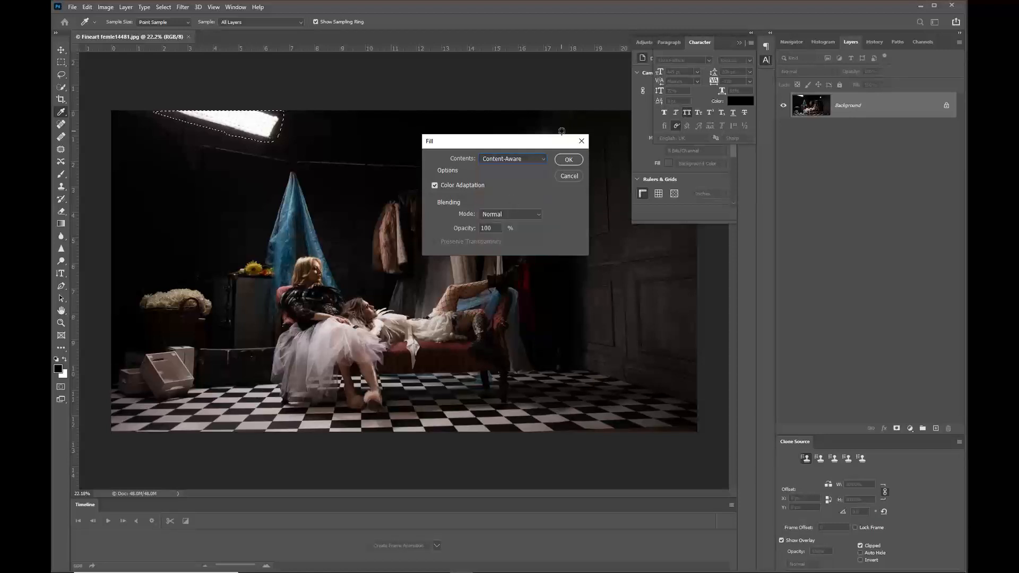
pyautogui.click(569, 160)
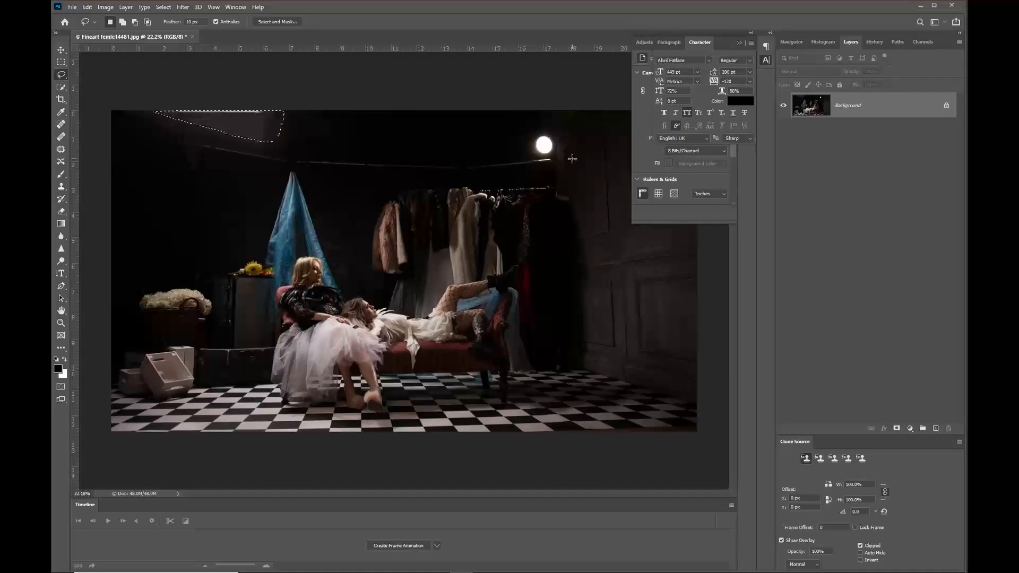
# Clear the selection, lasso the leftover bright streak along the image's upper-left edge, and fill it with Content-Aware.
pyautogui.hotkey('ctrl', 'd')
pyautogui.moveTo(219, 97)
pyautogui.mouseDown()
pyautogui.moveTo(184, 86)
pyautogui.moveTo(156, 121)
pyautogui.moveTo(276, 125)
pyautogui.moveTo(277, 102)
pyautogui.moveTo(158, 90)
pyautogui.mouseUp()
pyautogui.hotkey('shift', 'F5')
pyautogui.press('Return')
# Set the Lasso feather to 0 px and outline the residual glow along the image's upper-left edge for cleanup.
pyautogui.click(193, 22)
pyautogui.write('0')
pyautogui.press('Return')
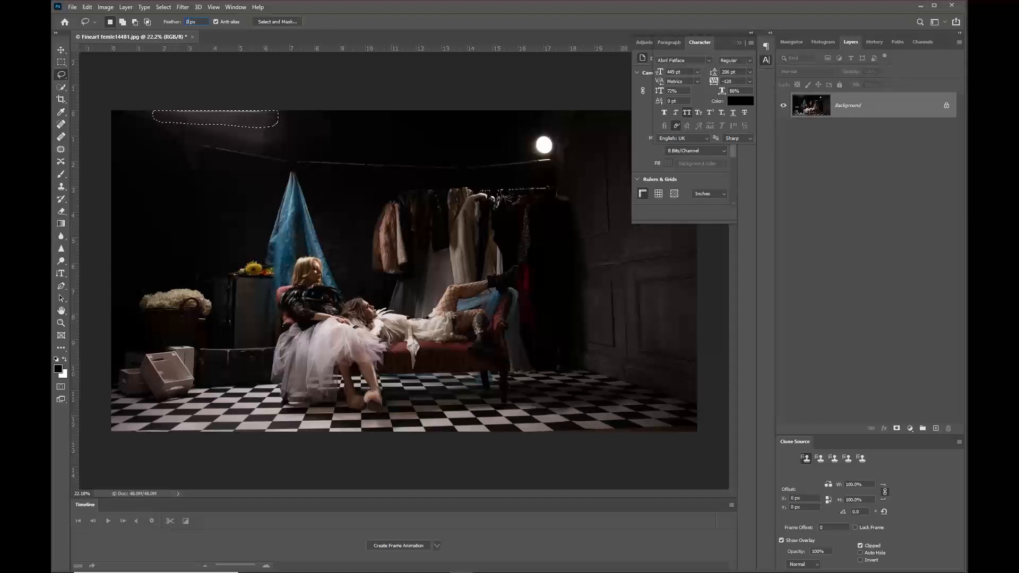
pyautogui.moveTo(211, 111)
pyautogui.mouseDown()
pyautogui.moveTo(166, 119)
pyautogui.moveTo(243, 143)
pyautogui.moveTo(263, 103)
pyautogui.moveTo(246, 84)
pyautogui.mouseUp()
pyautogui.click(282, 122)
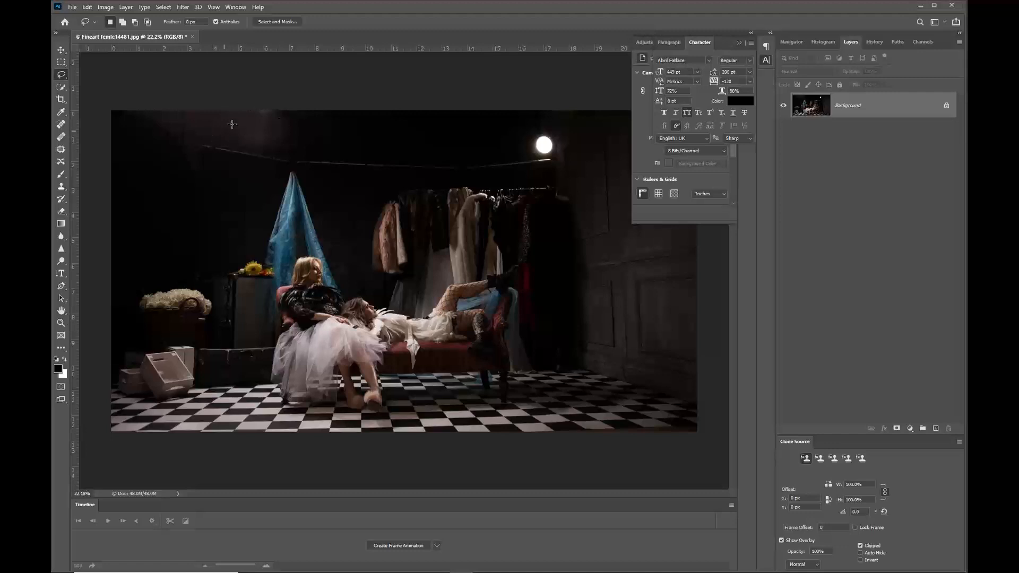
# Lasso the glow beside the removed light, and outline and remove the left stretch of the hanging line above the blue cloth.
pyautogui.moveTo(251, 102)
pyautogui.mouseDown()
pyautogui.moveTo(275, 112)
pyautogui.moveTo(268, 97)
pyautogui.moveTo(291, 129)
pyautogui.mouseUp()
pyautogui.click(288, 129)
pyautogui.moveTo(198, 149)
pyautogui.mouseDown()
pyautogui.moveTo(285, 159)
pyautogui.moveTo(173, 143)
pyautogui.mouseUp()
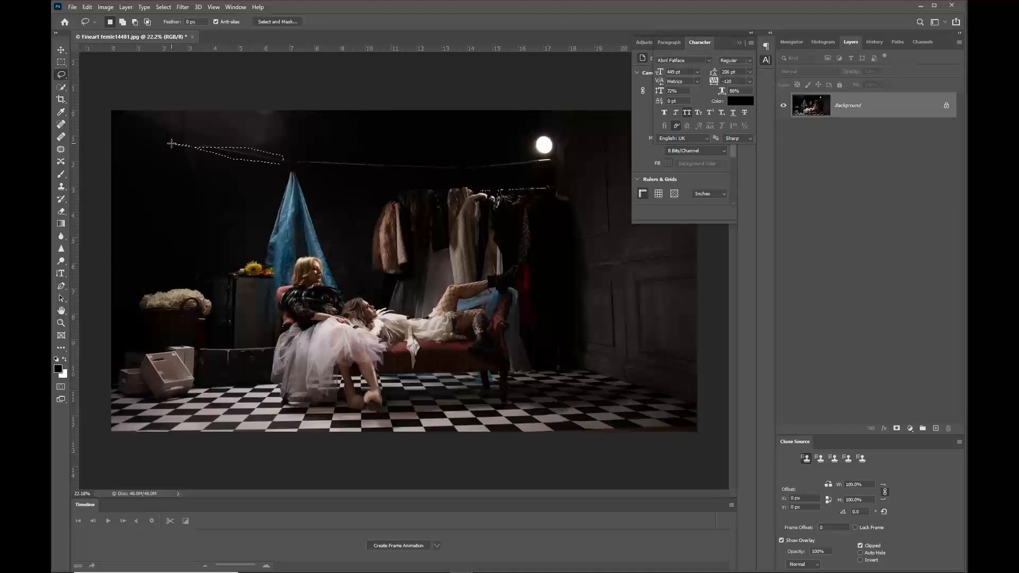
# Remove the middle and right stretches of the hanging line above the clothes rail with the Patch tool.
pyautogui.click(61, 149)
pyautogui.moveTo(259, 161)
pyautogui.mouseDown()
pyautogui.moveTo(250, 147)
pyautogui.moveTo(303, 165)
pyautogui.moveTo(403, 174)
pyautogui.moveTo(415, 165)
pyautogui.moveTo(299, 156)
pyautogui.mouseUp()
pyautogui.hotkey('ctrl', 'd')
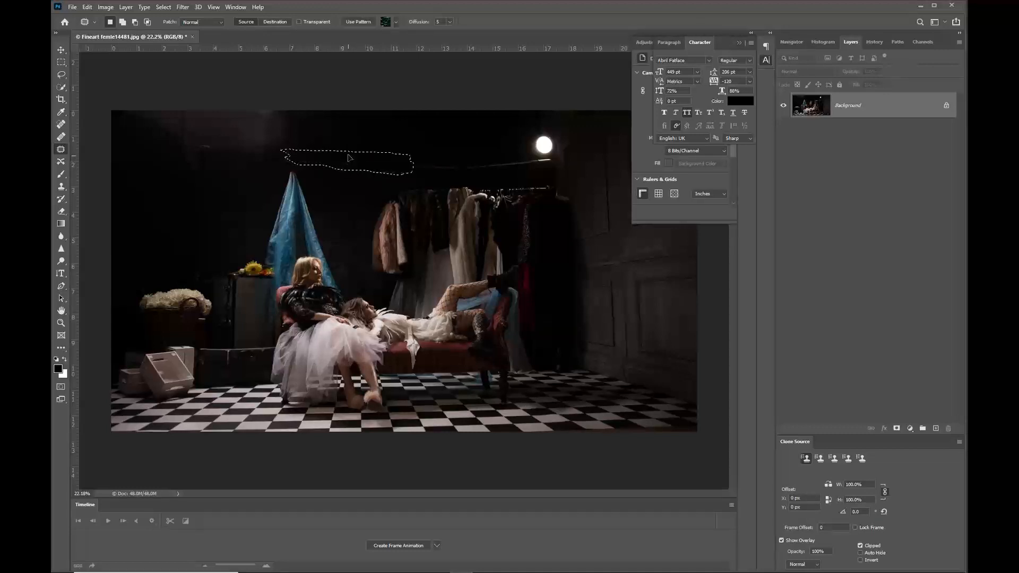
pyautogui.hotkey('ctrl', 'd')
pyautogui.moveTo(456, 164)
pyautogui.mouseDown()
pyautogui.moveTo(476, 170)
pyautogui.moveTo(553, 155)
pyautogui.moveTo(452, 165)
pyautogui.moveTo(481, 179)
pyautogui.moveTo(487, 160)
pyautogui.moveTo(501, 165)
pyautogui.moveTo(493, 175)
pyautogui.moveTo(478, 169)
pyautogui.moveTo(486, 155)
pyautogui.mouseUp()
pyautogui.hotkey('ctrl', 'd')
pyautogui.hotkey('ctrl', 'd')
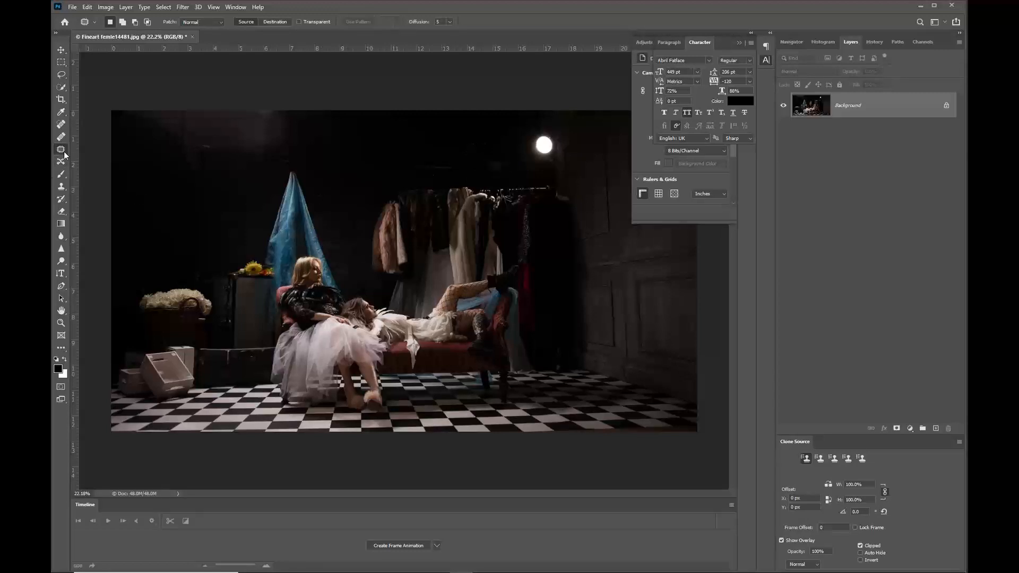
# Patch the uneven area where the upper-left light was, using the clean dark background to its right as source.
pyautogui.moveTo(160, 140)
pyautogui.mouseDown()
pyautogui.moveTo(243, 161)
pyautogui.moveTo(300, 138)
pyautogui.moveTo(285, 102)
pyautogui.moveTo(130, 95)
pyautogui.mouseUp()
pyautogui.moveTo(244, 146); pyautogui.dragTo(417, 129)
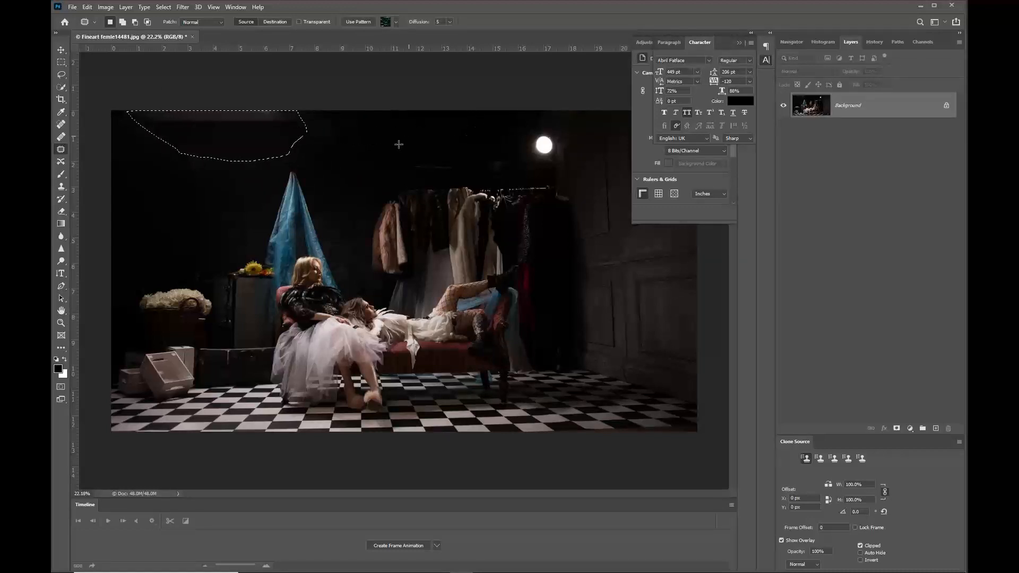
pyautogui.hotkey('ctrl', 'd')
pyautogui.moveTo(139, 111)
pyautogui.mouseDown()
pyautogui.moveTo(210, 143)
pyautogui.moveTo(277, 98)
pyautogui.moveTo(159, 104)
pyautogui.mouseUp()
pyautogui.moveTo(280, 131); pyautogui.dragTo(372, 145)
pyautogui.hotkey('ctrl', 'd')
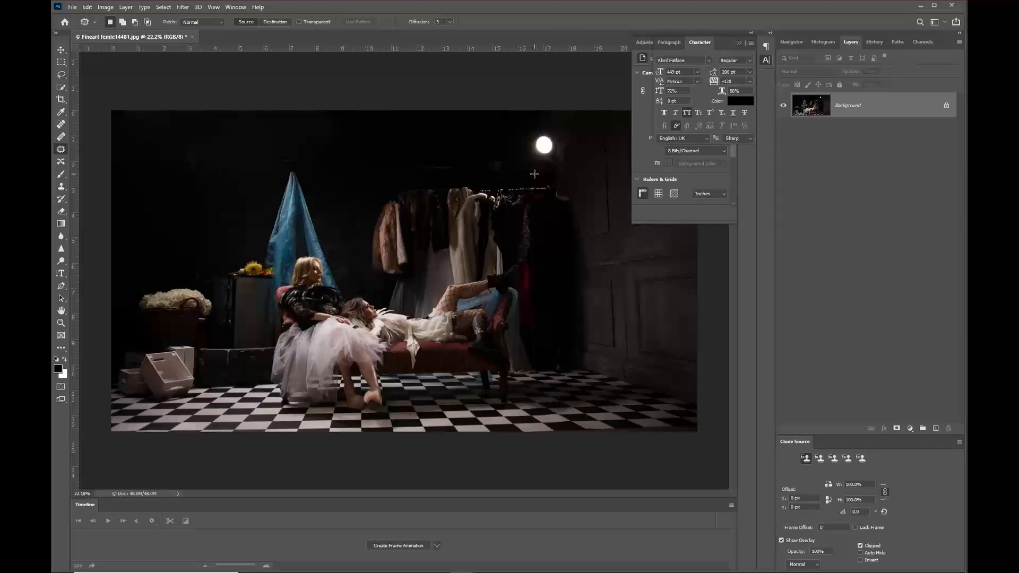
pyautogui.click(60, 64)
pyautogui.moveTo(559, 111); pyautogui.dragTo(750, 390)
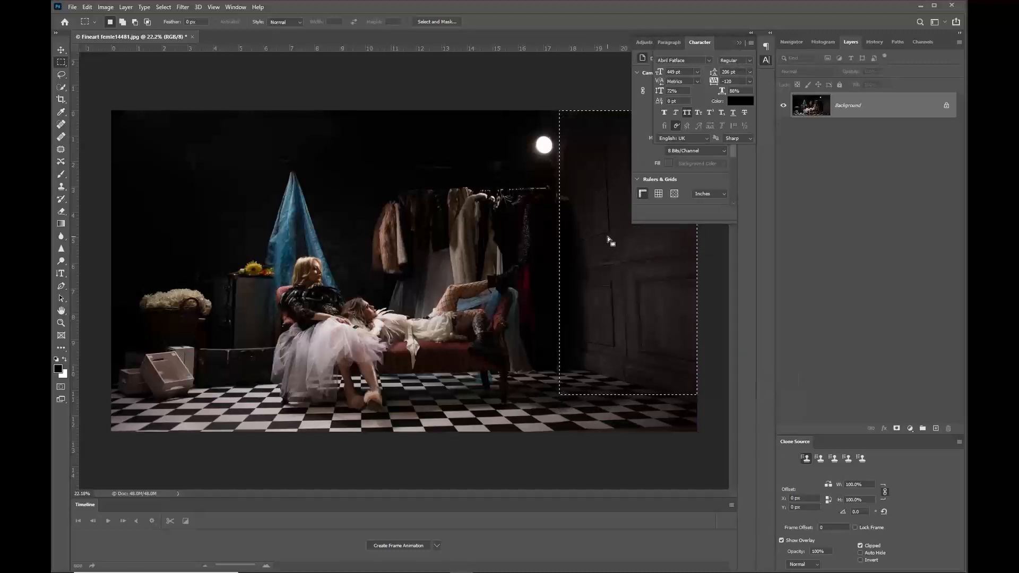
pyautogui.hotkey('ctrl', 'd')
# Outline the panelled right-hand wall down to the floor edge with the Polygonal Lasso and copy it to a new layer.
pyautogui.moveTo(61, 75); pyautogui.dragTo(95, 88)
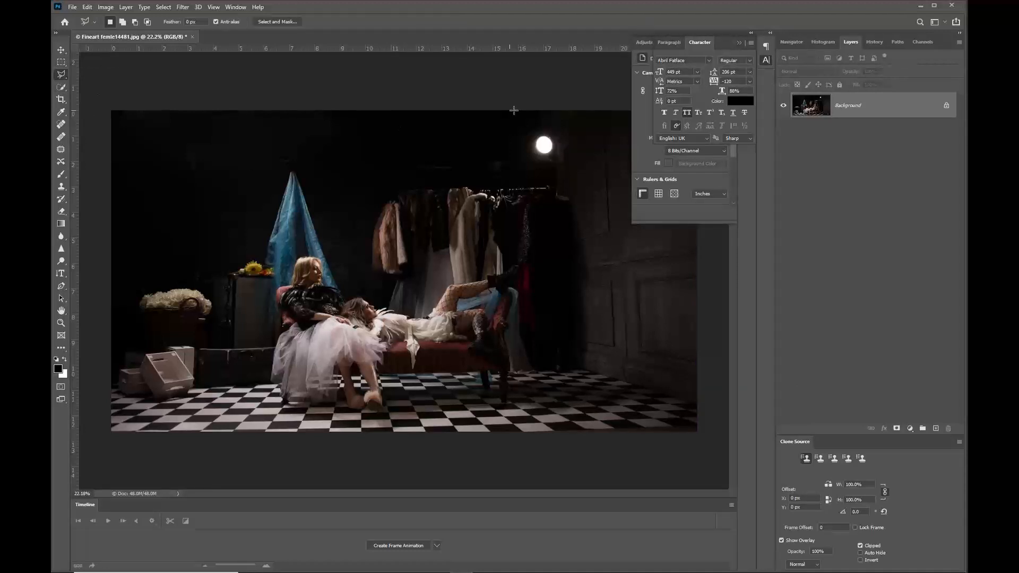
pyautogui.click(559, 110)
pyautogui.click(574, 364)
pyautogui.click(706, 403)
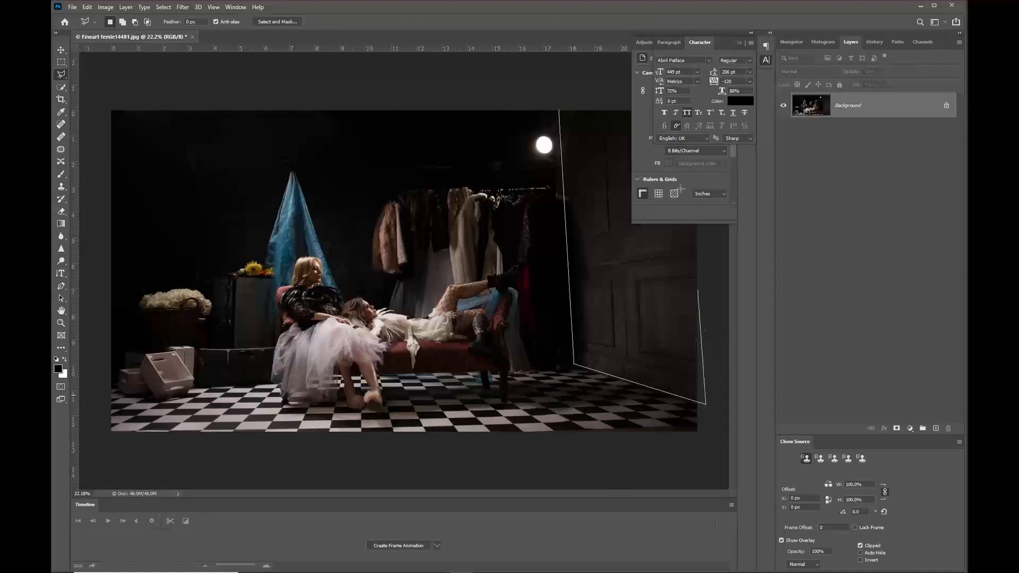
pyautogui.click(690, 87)
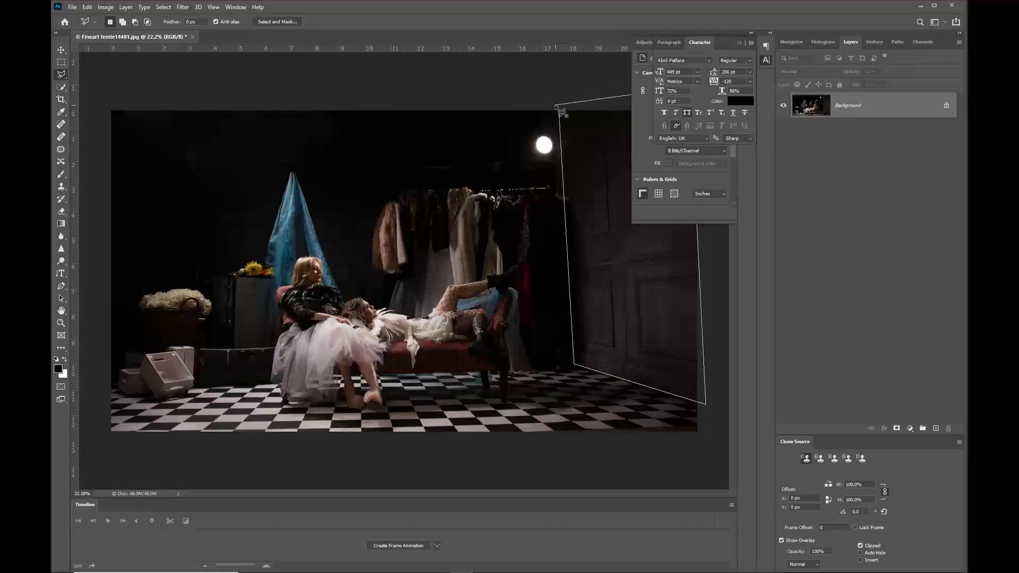
pyautogui.click(555, 105)
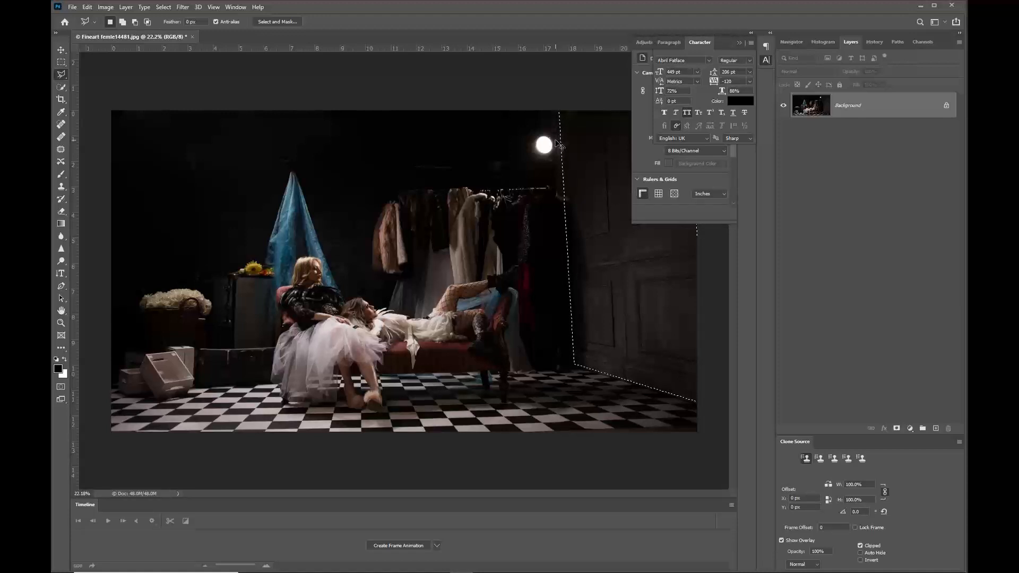
pyautogui.hotkey('ctrl', 'j')
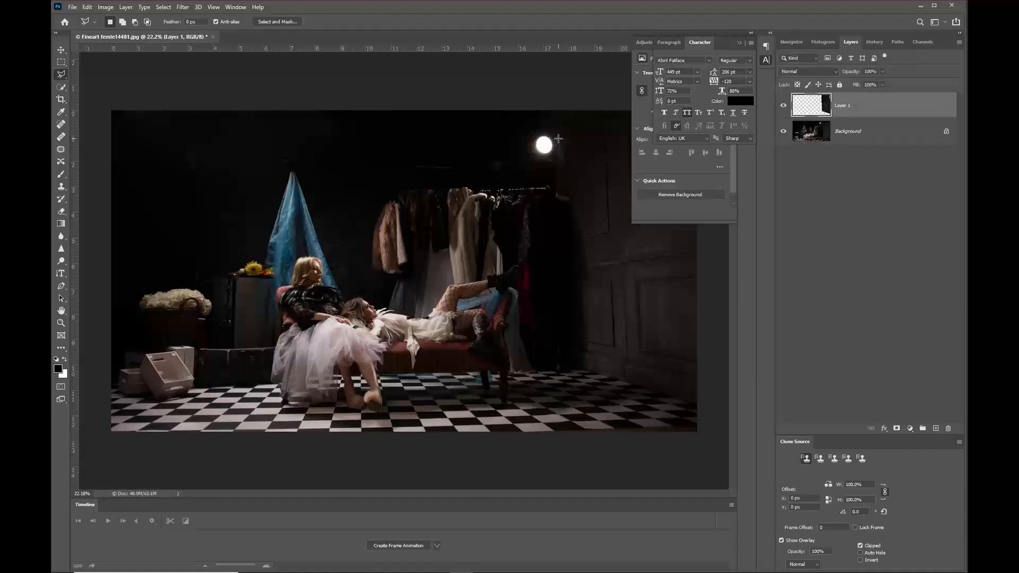
# Move the copied wall to the image's left side, stretch it to about 200% width, and rotate it about 1.7° over the backdrop.
pyautogui.press('v')
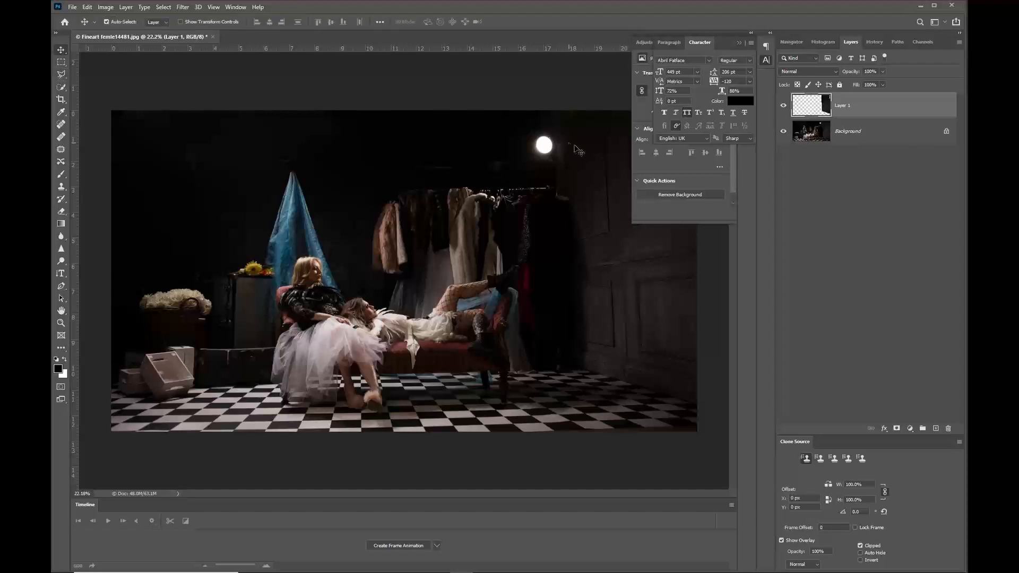
pyautogui.moveTo(631, 263)
pyautogui.mouseDown()
pyautogui.moveTo(321, 266)
pyautogui.moveTo(128, 250)
pyautogui.moveTo(147, 254)
pyautogui.mouseUp()
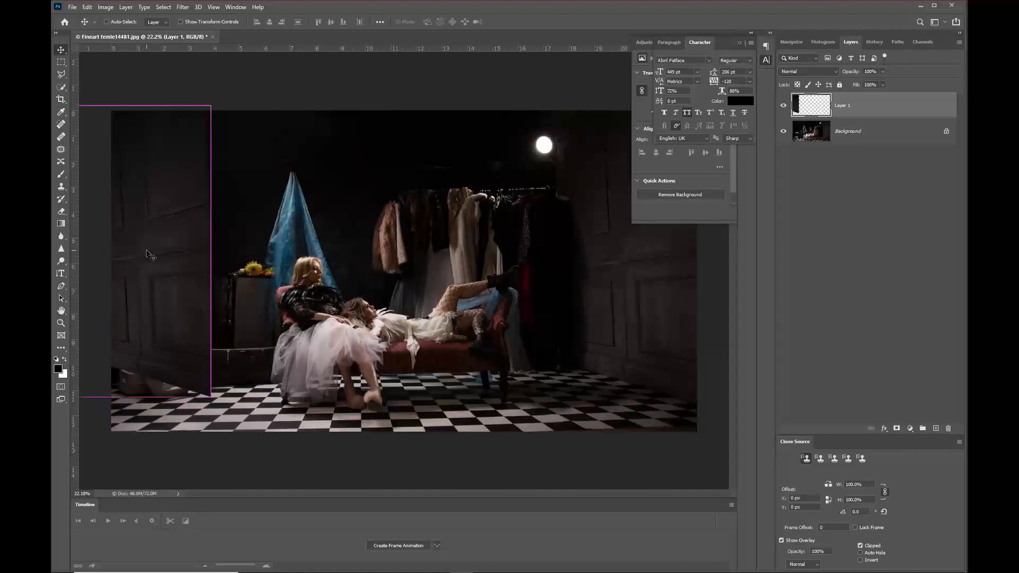
pyautogui.hotkey('ctrl', 't')
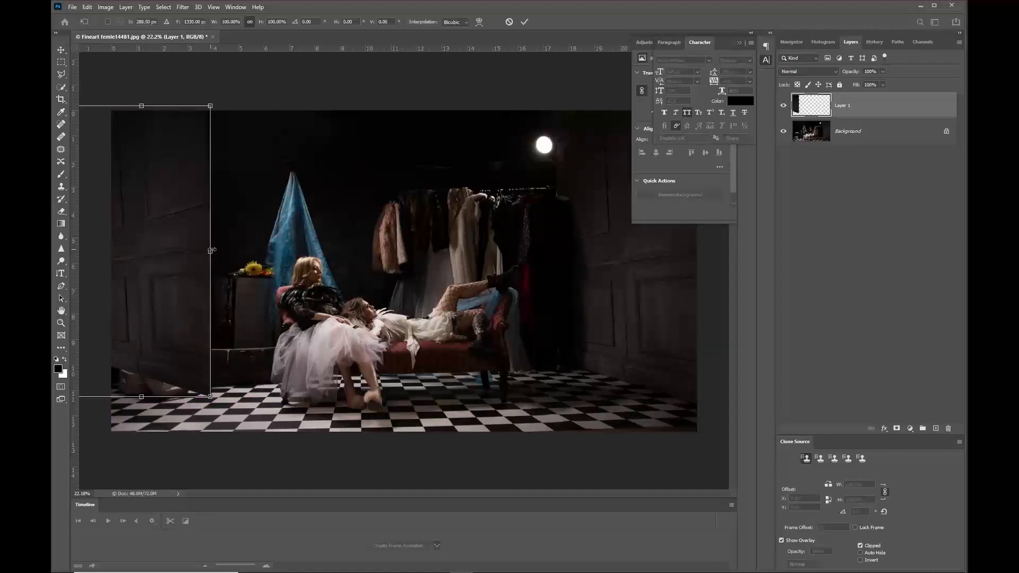
pyautogui.moveTo(211, 250); pyautogui.dragTo(369, 226)
pyautogui.moveTo(366, 108); pyautogui.dragTo(364, 111)
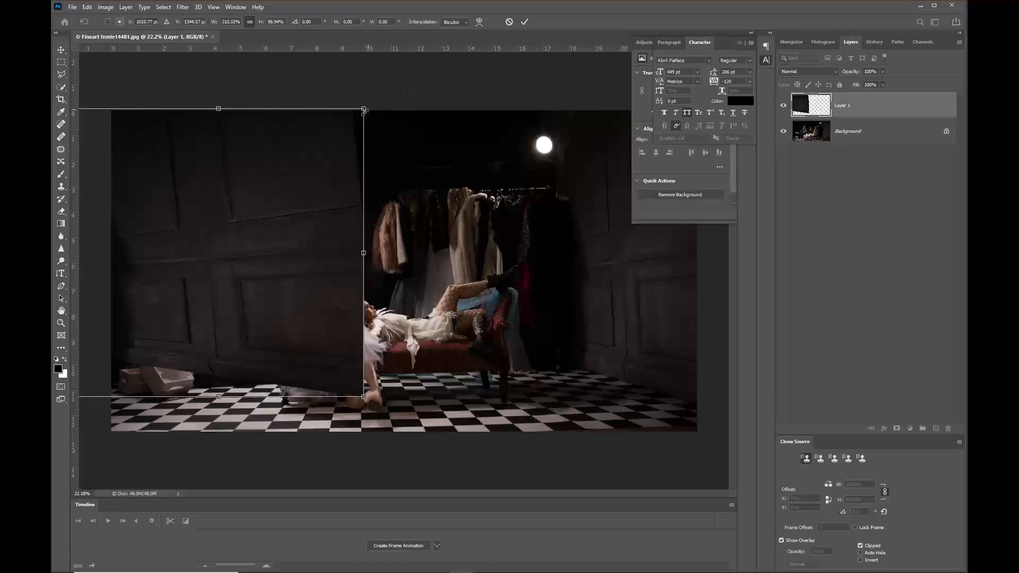
pyautogui.moveTo(321, 72); pyautogui.dragTo(336, 77)
pyautogui.moveTo(362, 257); pyautogui.dragTo(351, 255)
pyautogui.press('Return')
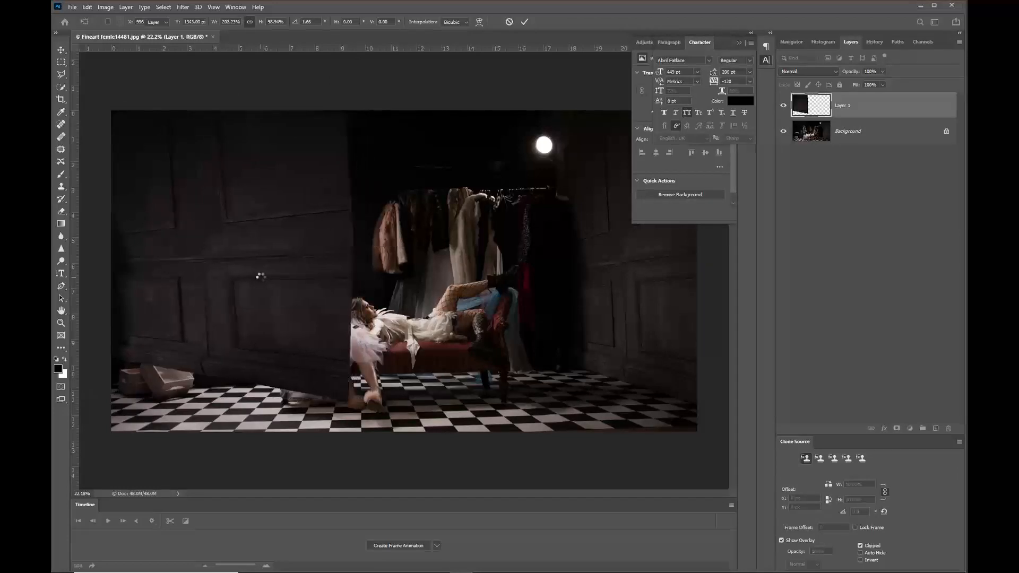
# Lower the opacity of the copied wall layer to 67%.
pyautogui.click(871, 71)
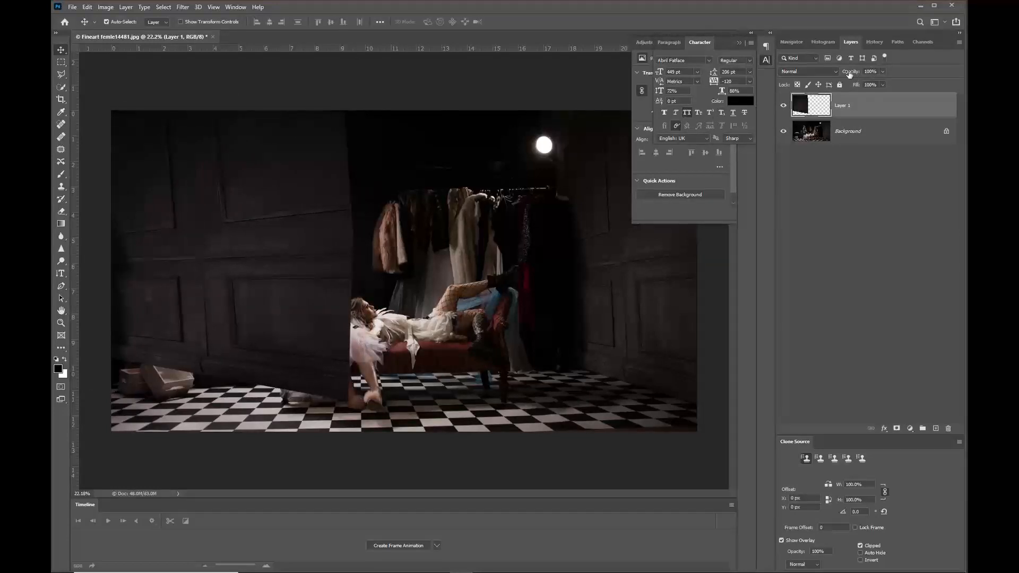
pyautogui.write('72')
pyautogui.press('Return')
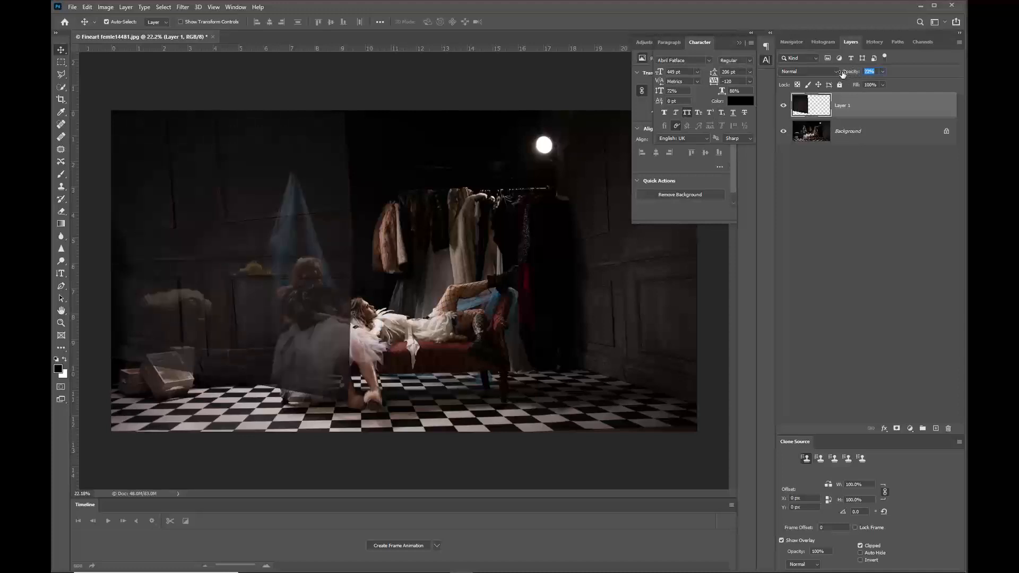
pyautogui.moveTo(845, 74); pyautogui.dragTo(839, 74)
# Set the copied wall layer's blend mode to Lighten and add a layer mask to it.
pyautogui.click(834, 72)
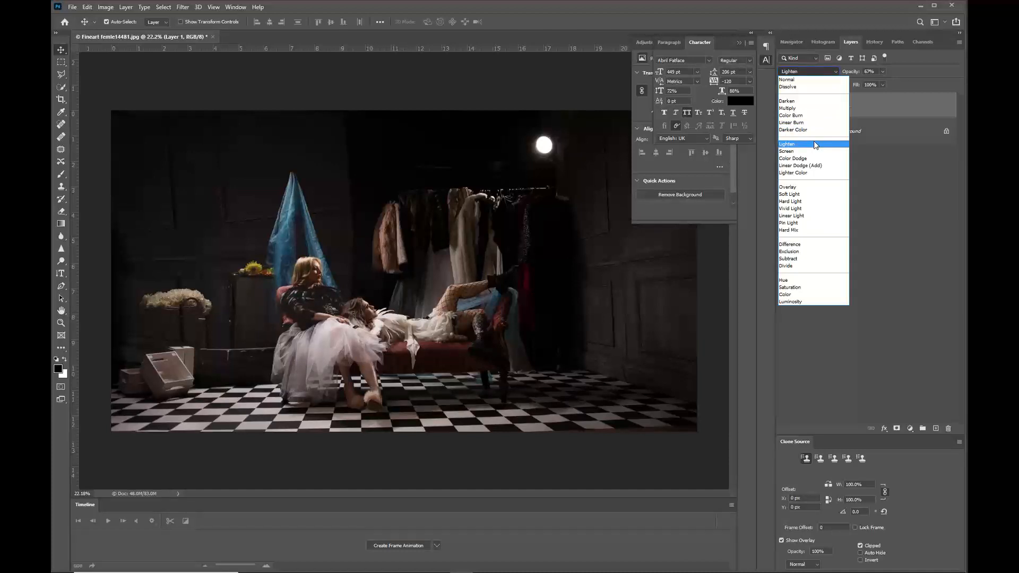
pyautogui.click(814, 144)
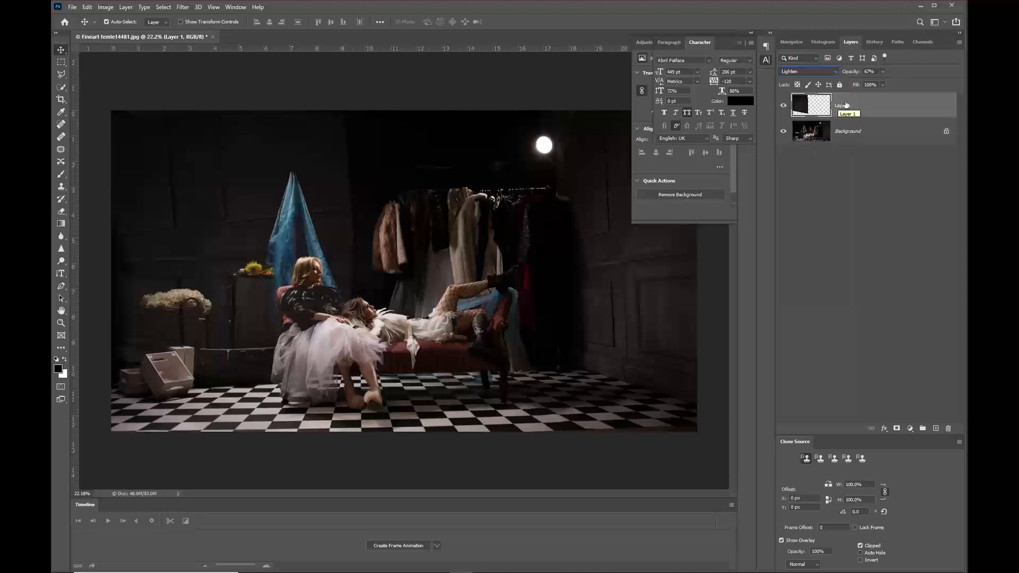
pyautogui.click(896, 429)
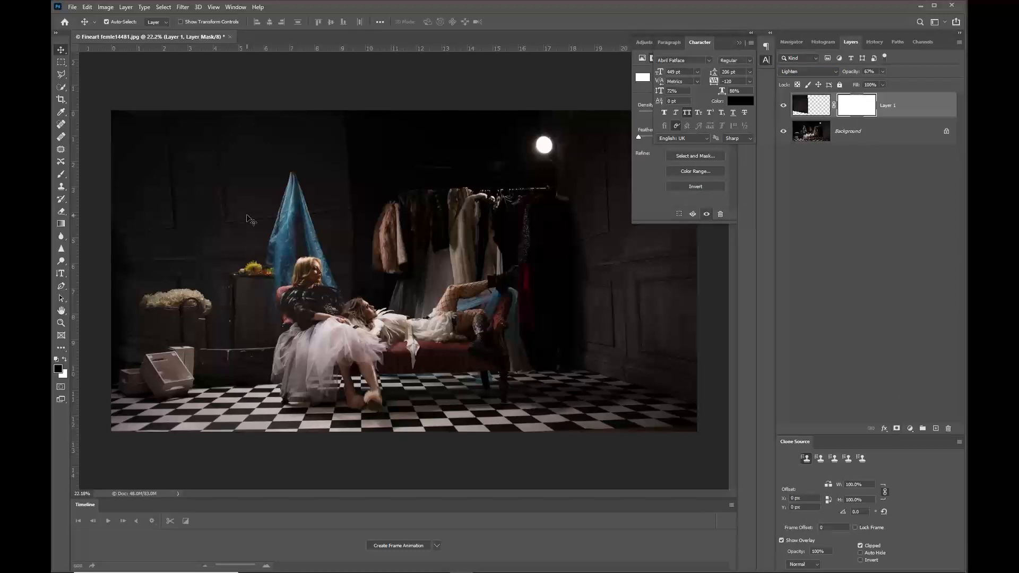
# Paint black on the wall layer's mask with the Brush over the furniture, the blue drape, the seated woman and the gap beside the clothes rail.
pyautogui.press('b')
pyautogui.press('x')
pyautogui.press('x')
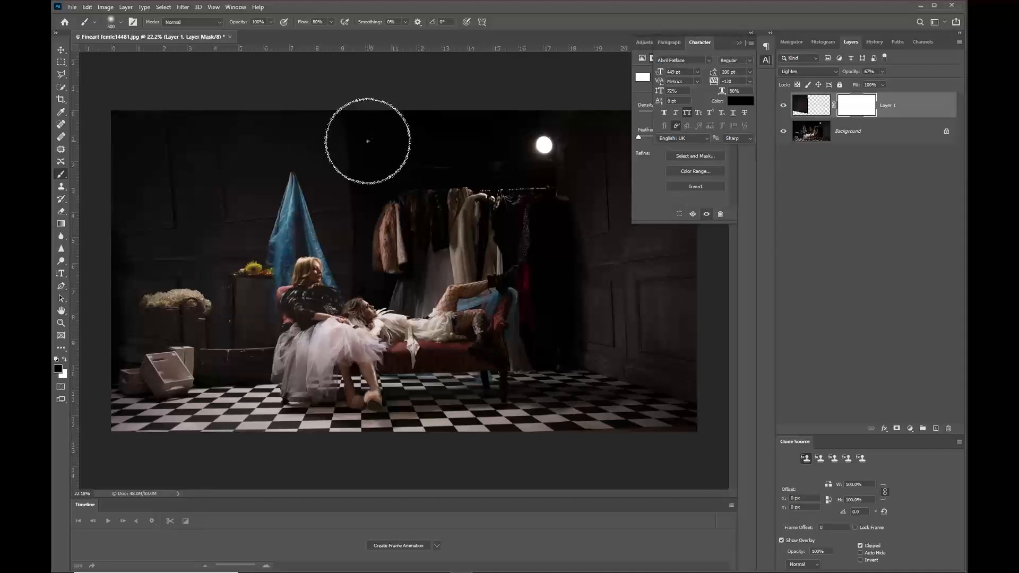
pyautogui.moveTo(238, 376)
pyautogui.mouseDown()
pyautogui.moveTo(224, 355)
pyautogui.moveTo(134, 361)
pyautogui.moveTo(117, 340)
pyautogui.moveTo(150, 369)
pyautogui.moveTo(206, 303)
pyautogui.moveTo(155, 301)
pyautogui.moveTo(223, 295)
pyautogui.moveTo(256, 279)
pyautogui.moveTo(285, 326)
pyautogui.moveTo(300, 315)
pyautogui.moveTo(187, 347)
pyautogui.moveTo(182, 323)
pyautogui.moveTo(79, 287)
pyautogui.moveTo(238, 355)
pyautogui.moveTo(322, 346)
pyautogui.moveTo(406, 246)
pyautogui.moveTo(376, 126)
pyautogui.moveTo(344, 326)
pyautogui.mouseUp()
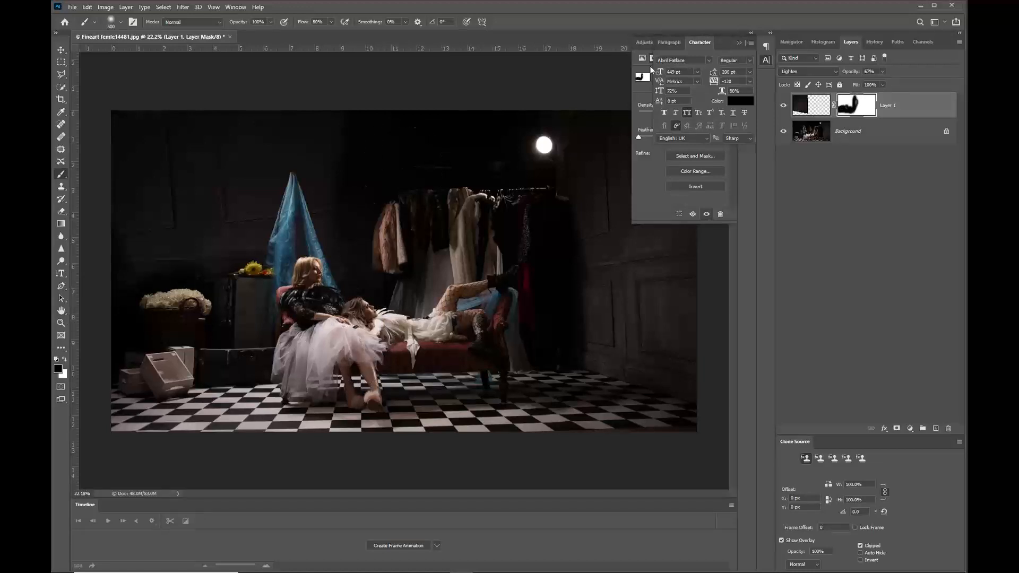
# Lower the opacity of the masked wall layer to 43%.
pyautogui.moveTo(856, 73); pyautogui.dragTo(844, 71)
pyautogui.scroll(7, 276, 196)
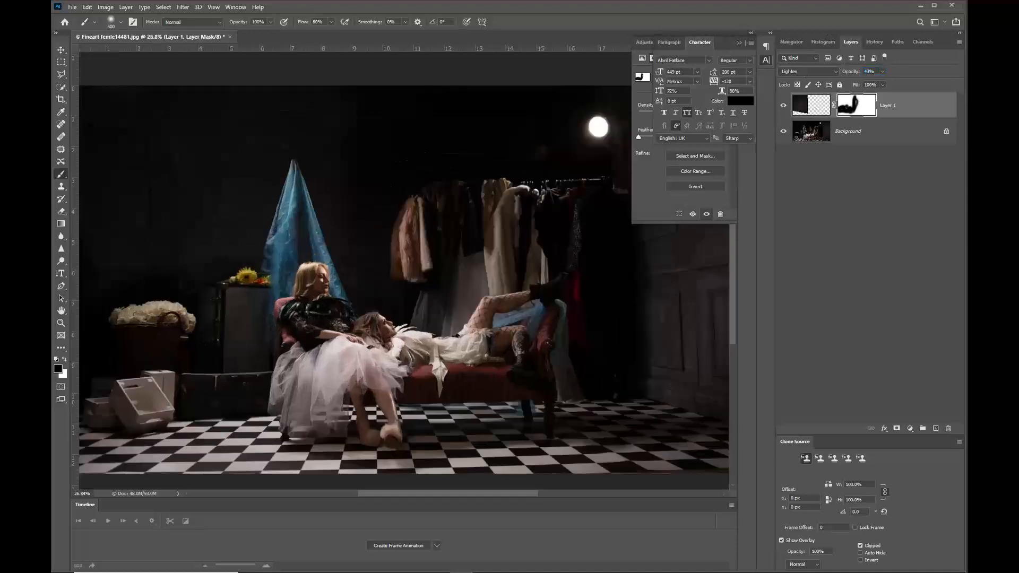
pyautogui.scroll(-7, 133, 169)
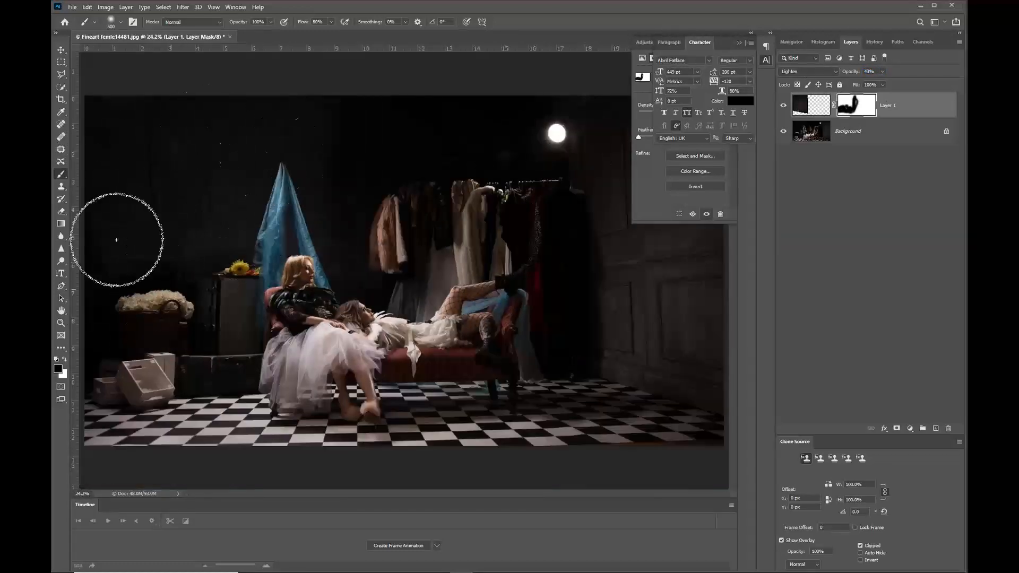
pyautogui.scroll(-2, 250, 233)
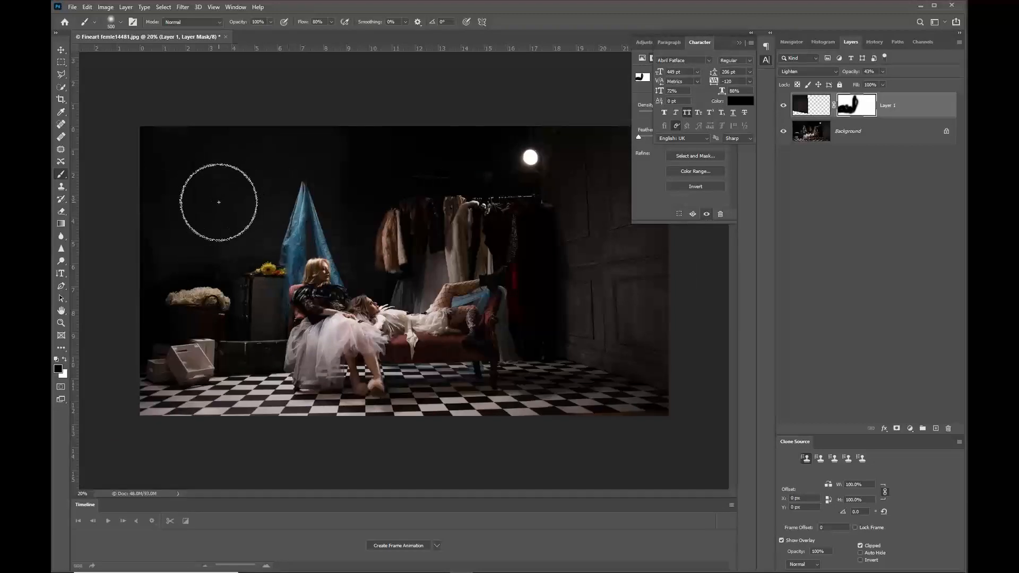
# Unlink the mask from the wall layer, then rotate only the wall image clockwise by about 3.9°.
pyautogui.click(833, 108)
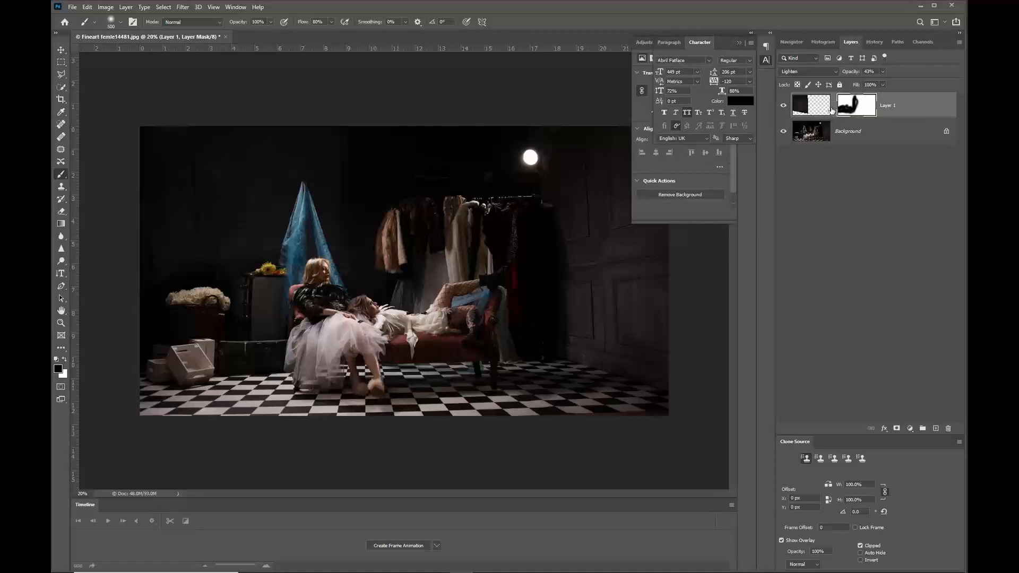
pyautogui.click(799, 106)
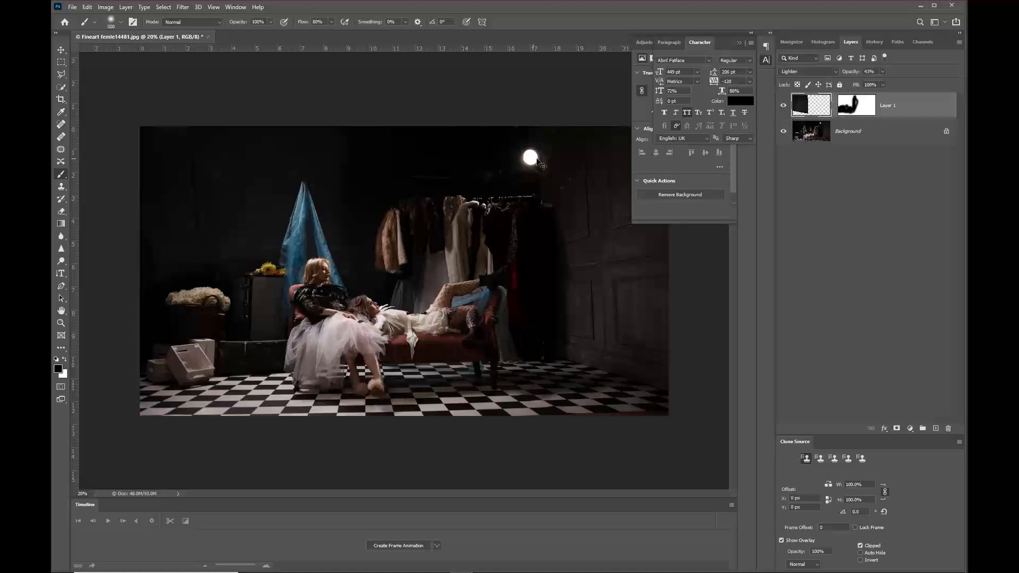
pyautogui.hotkey('ctrl', 't')
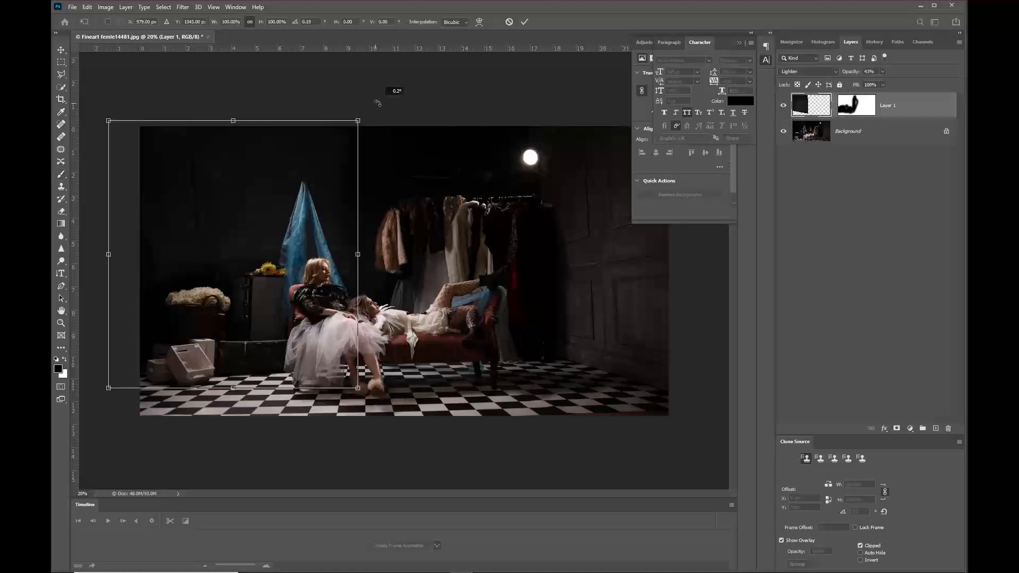
pyautogui.moveTo(391, 90); pyautogui.dragTo(403, 100)
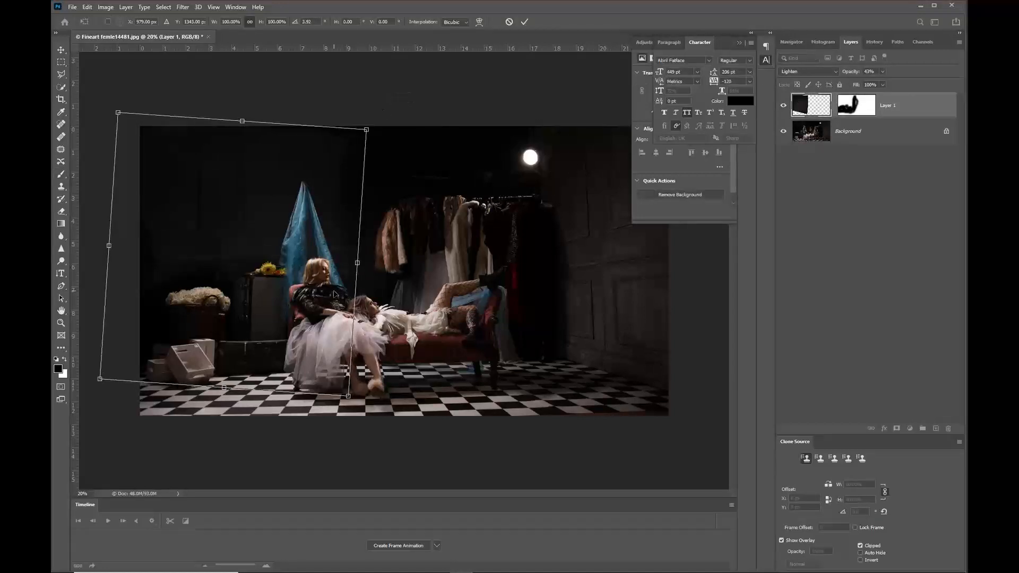
pyautogui.press('Return')
pyautogui.press('b')
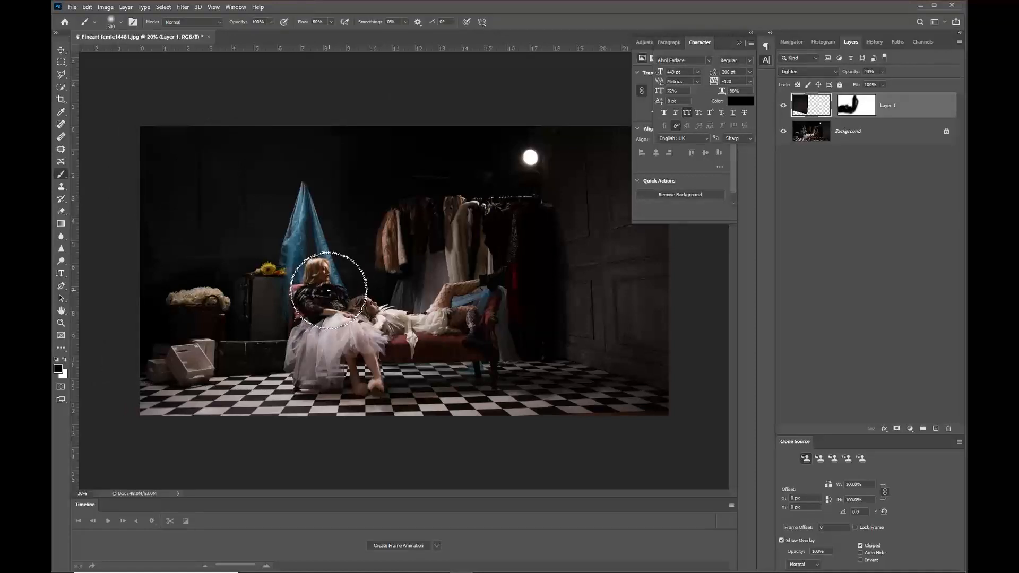
# Check the blended wall and stamp all visible layers into a new layer at the top of the stack.
pyautogui.scroll(6, 292, 194)
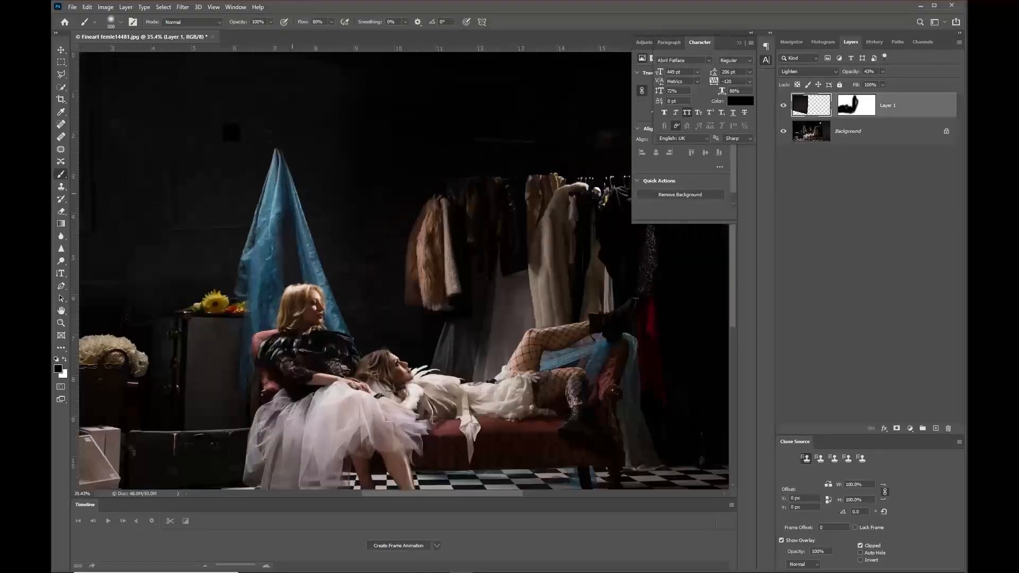
pyautogui.scroll(-5, 292, 194)
pyautogui.scroll(-3, 292, 194)
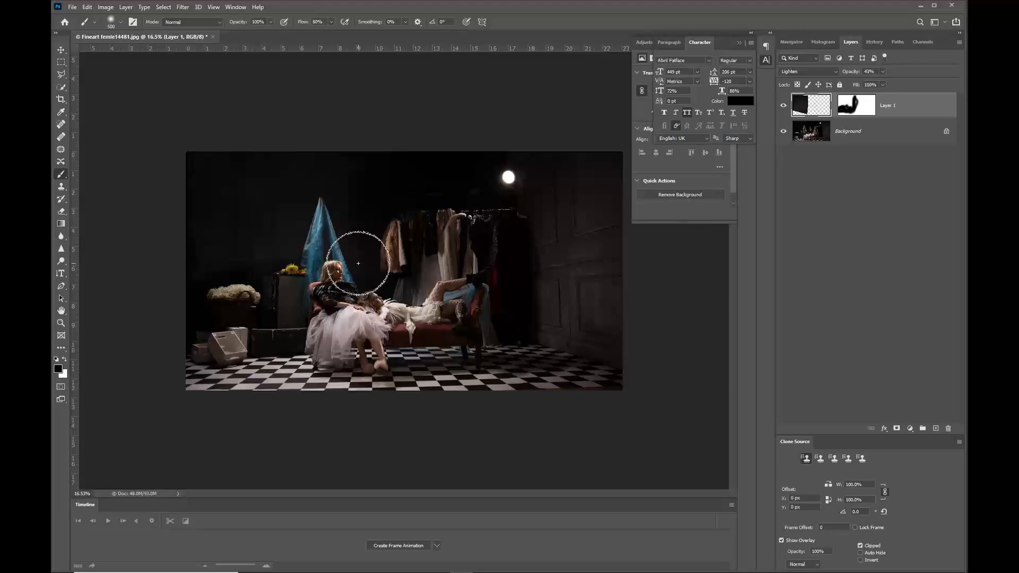
pyautogui.scroll(2, 358, 263)
pyautogui.scroll(-1, 358, 263)
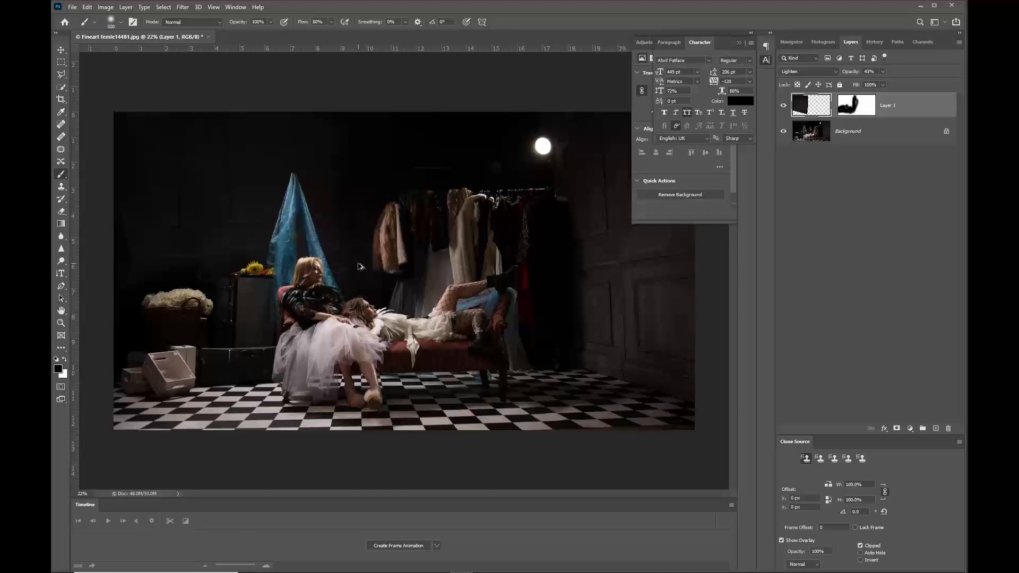
pyautogui.hotkey('ctrl', 'shift', 'alt', 'e')
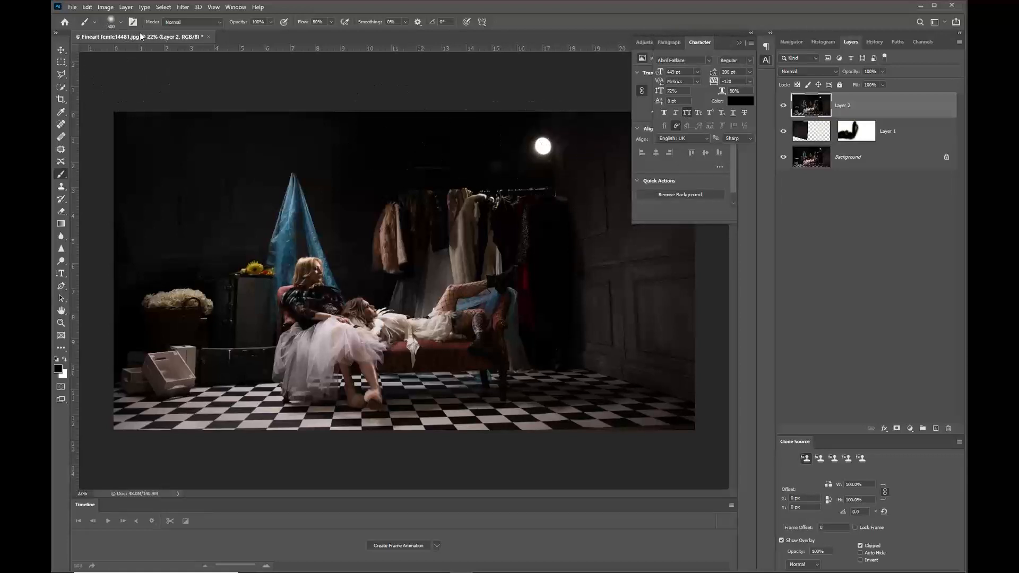
# Start a Lens Flare on the stamped layer, centre it on the round studio light and set its brightness to 120%.
pyautogui.click(181, 8)
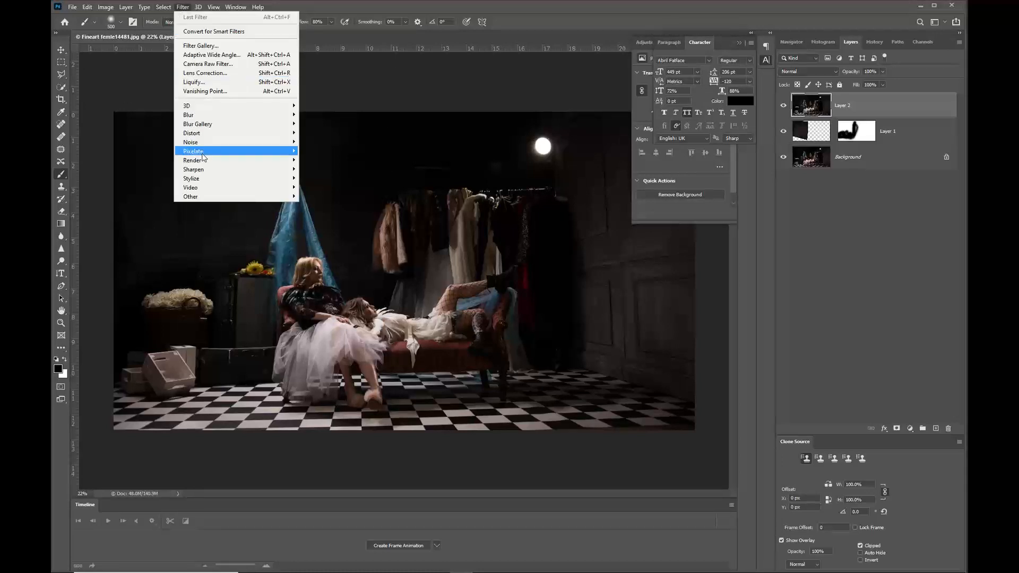
pyautogui.moveTo(200, 161)
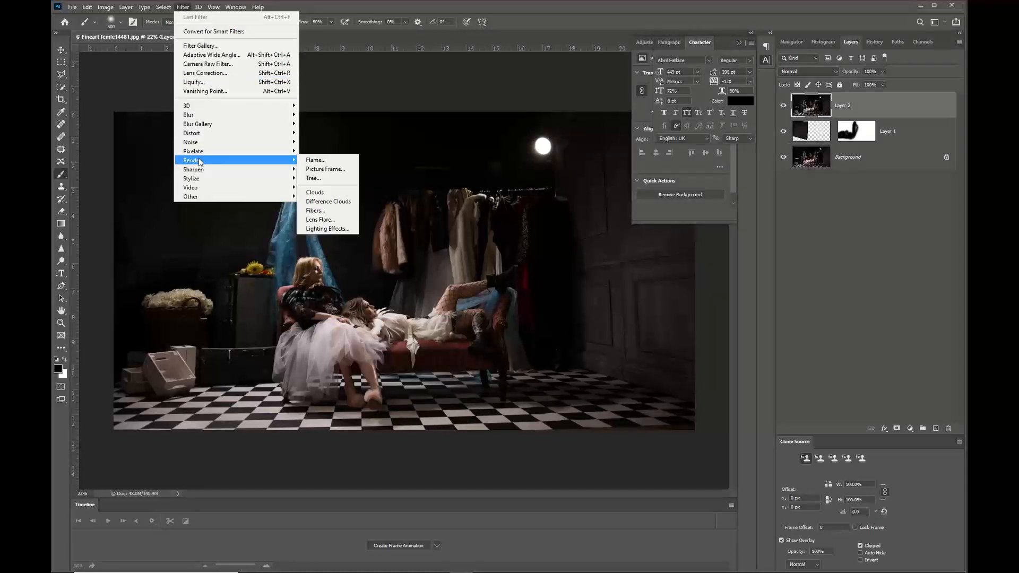
pyautogui.click(320, 220)
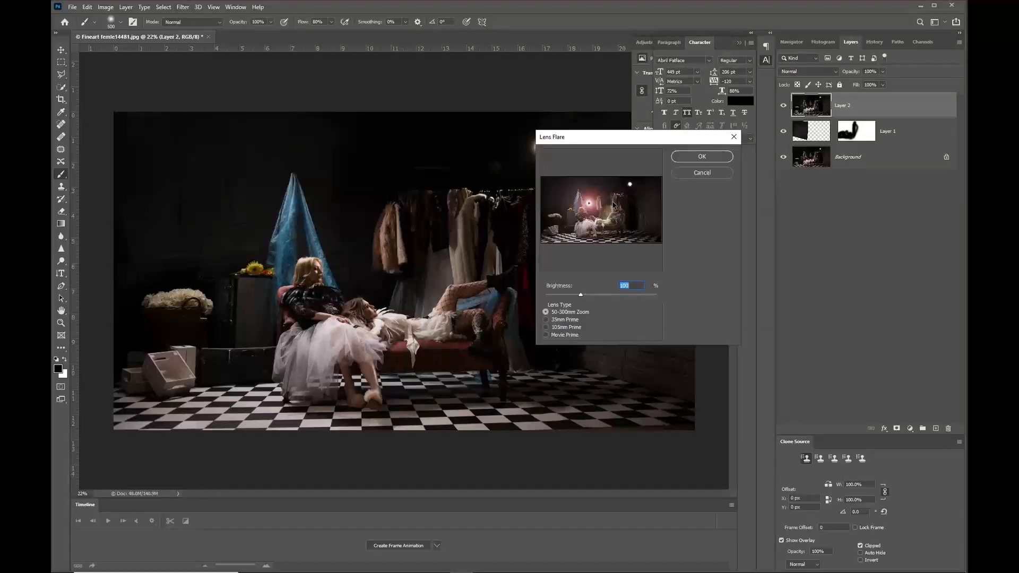
pyautogui.moveTo(590, 206); pyautogui.dragTo(631, 187)
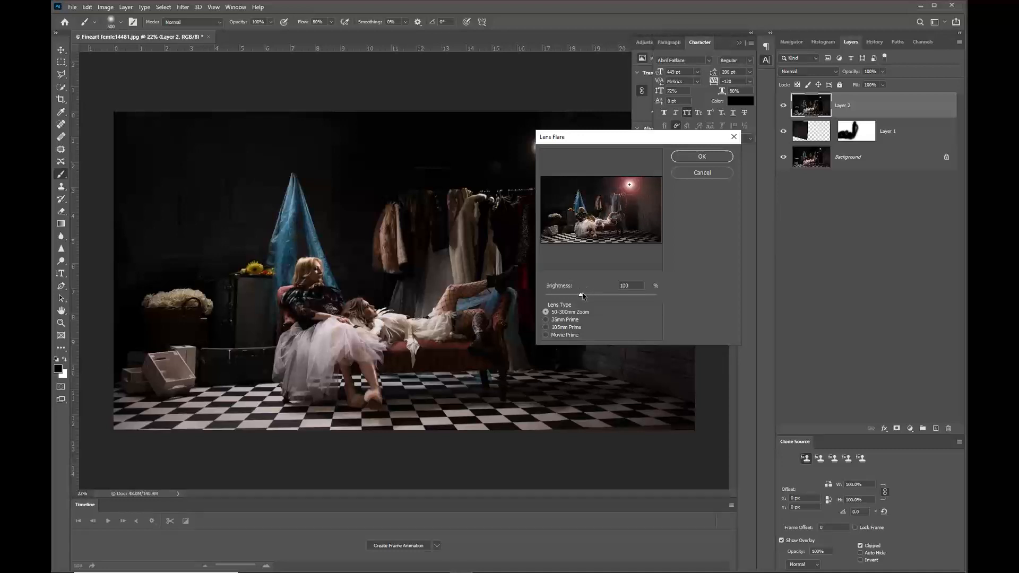
pyautogui.moveTo(581, 294); pyautogui.dragTo(588, 297)
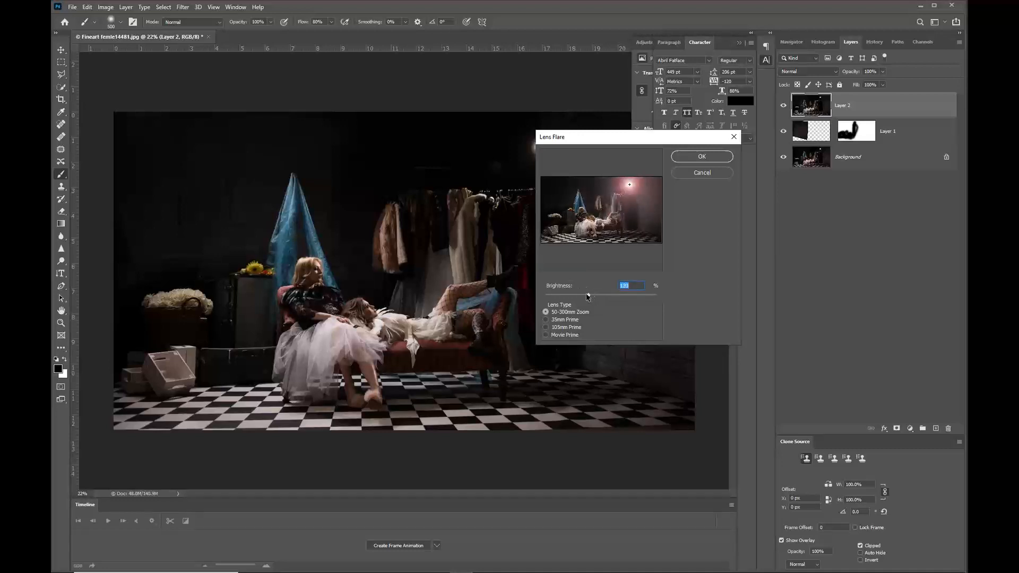
# Choose the 35mm Prime lens type, raise the flare's brightness to about 133% and apply the filter.
pyautogui.click(547, 335)
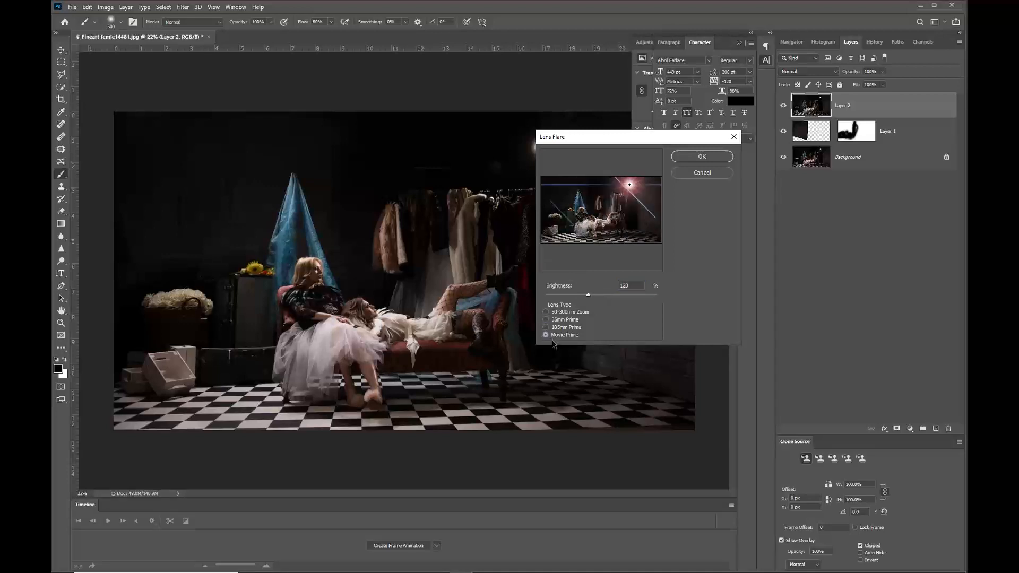
pyautogui.click(546, 327)
pyautogui.click(547, 319)
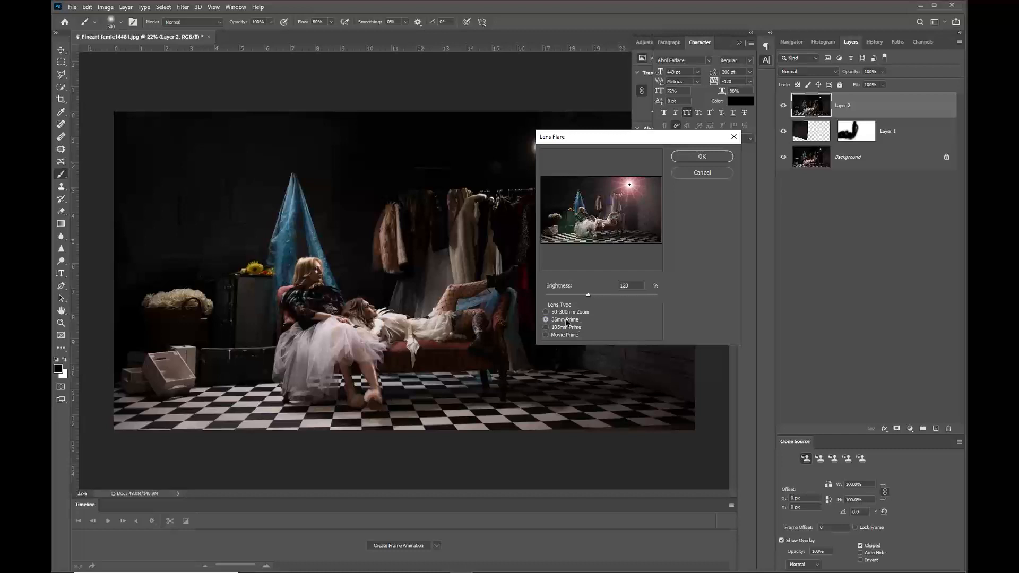
pyautogui.moveTo(587, 296); pyautogui.dragTo(593, 298)
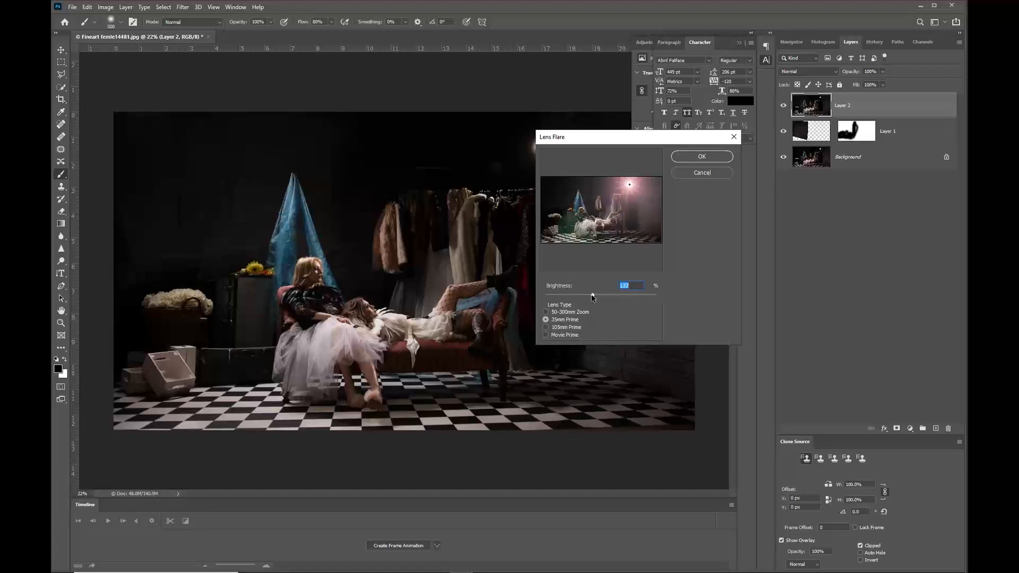
pyautogui.click(710, 155)
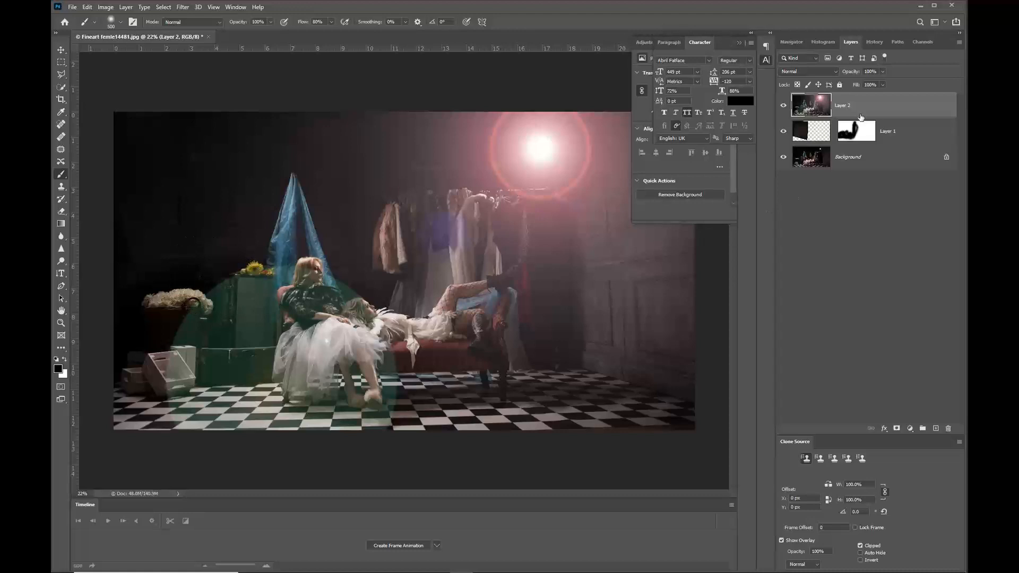
# Add a layer mask to the flare layer and paint black over the green flare disc around the seated woman.
pyautogui.click(896, 428)
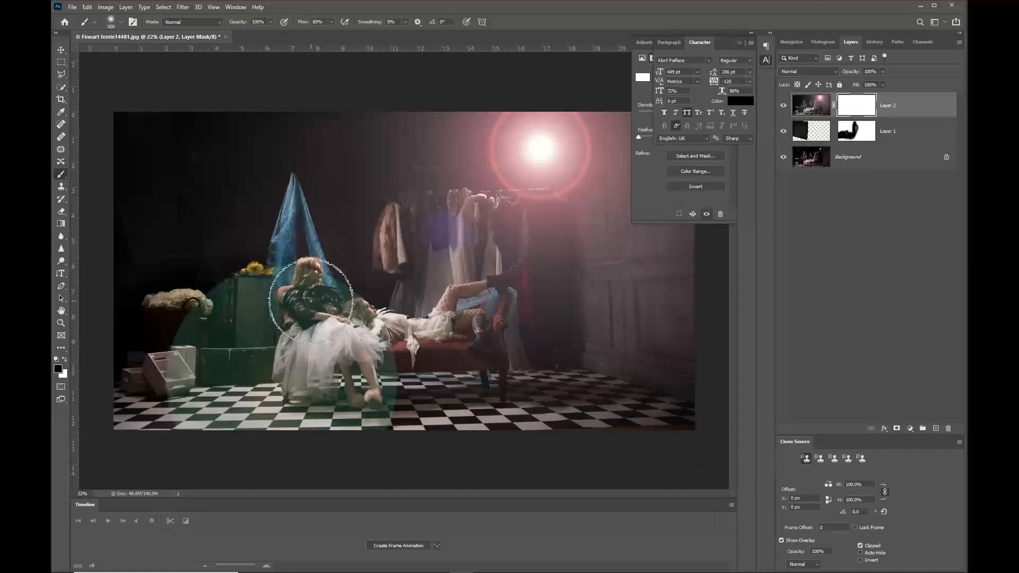
pyautogui.press('x')
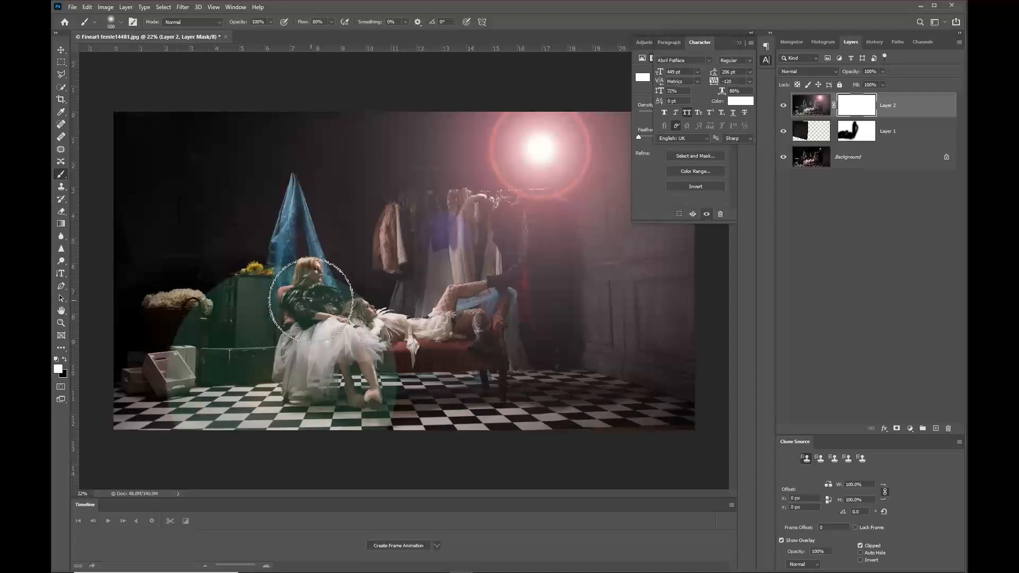
pyautogui.press('x')
pyautogui.moveTo(311, 300)
pyautogui.mouseDown()
pyautogui.moveTo(301, 281)
pyautogui.moveTo(343, 282)
pyautogui.moveTo(345, 358)
pyautogui.moveTo(360, 370)
pyautogui.moveTo(303, 377)
pyautogui.moveTo(272, 337)
pyautogui.moveTo(285, 305)
pyautogui.moveTo(368, 387)
pyautogui.moveTo(373, 408)
pyautogui.moveTo(361, 400)
pyautogui.moveTo(377, 328)
pyautogui.moveTo(391, 426)
pyautogui.moveTo(380, 427)
pyautogui.moveTo(332, 320)
pyautogui.moveTo(248, 301)
pyautogui.moveTo(246, 284)
pyautogui.moveTo(176, 334)
pyautogui.moveTo(170, 375)
pyautogui.moveTo(316, 328)
pyautogui.mouseUp()
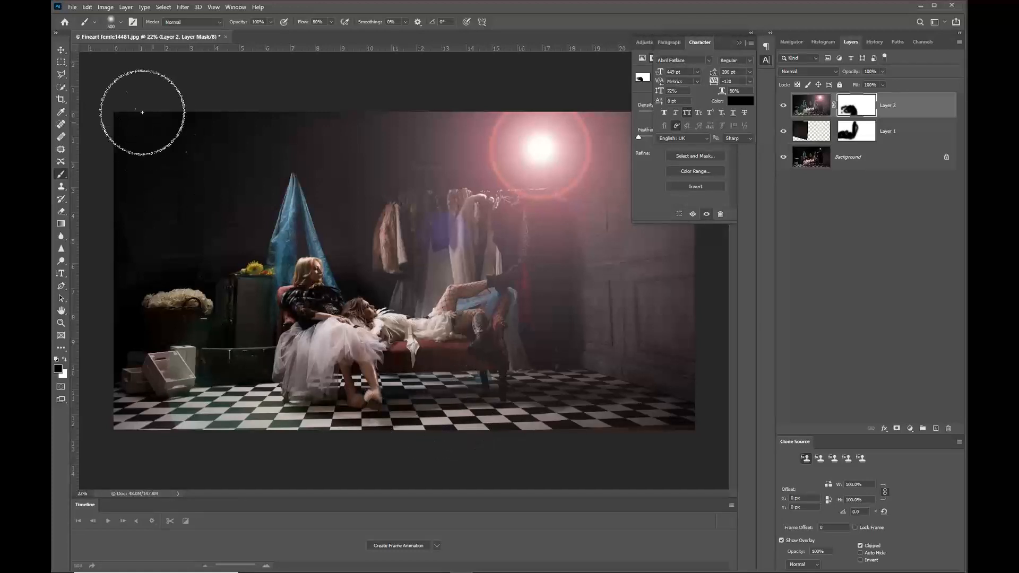
# Revert the photo to its saved version and compare it with the retouched result by switching between history states.
pyautogui.click(73, 8)
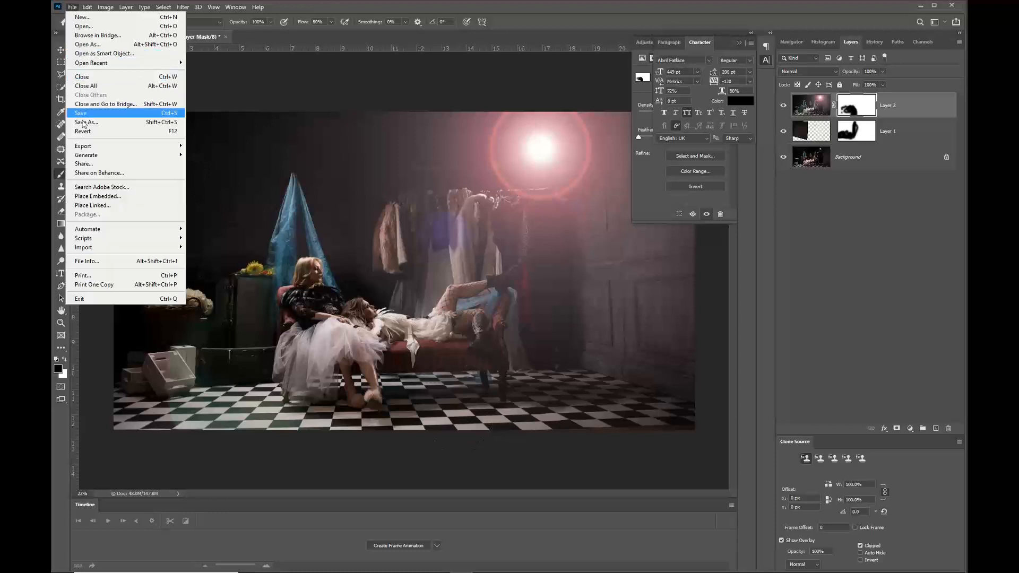
pyautogui.click(82, 131)
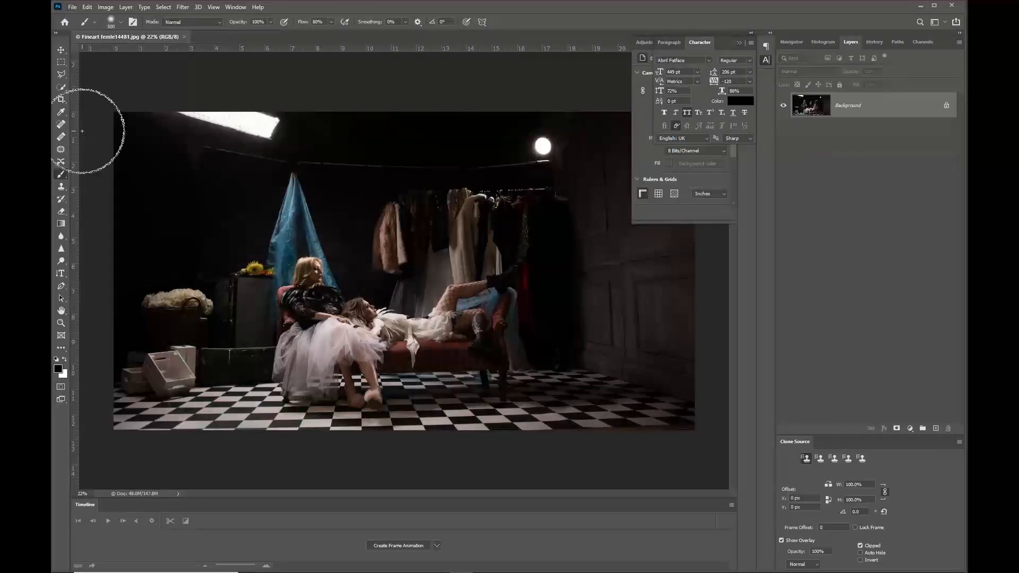
pyautogui.click(876, 42)
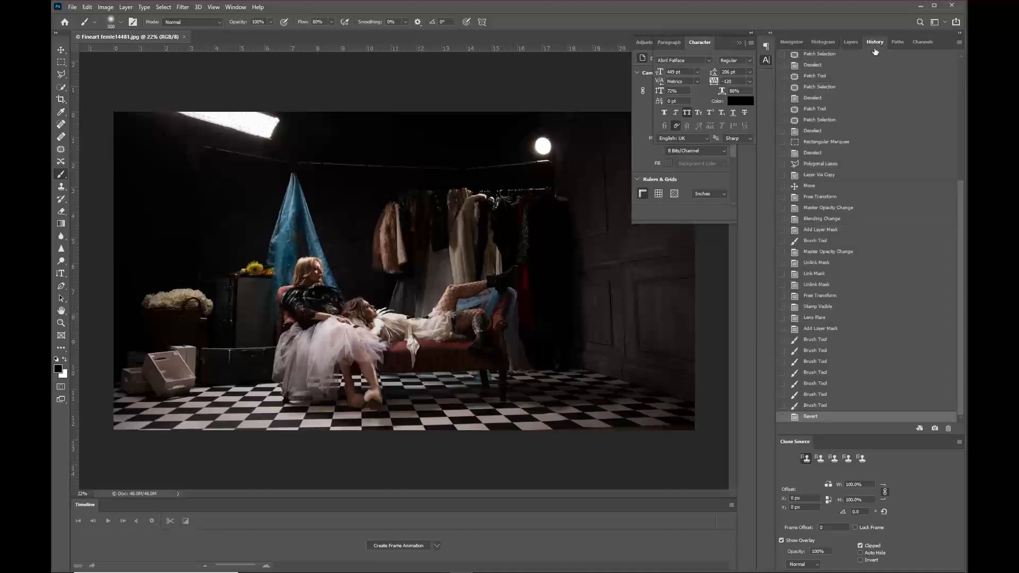
pyautogui.click(847, 406)
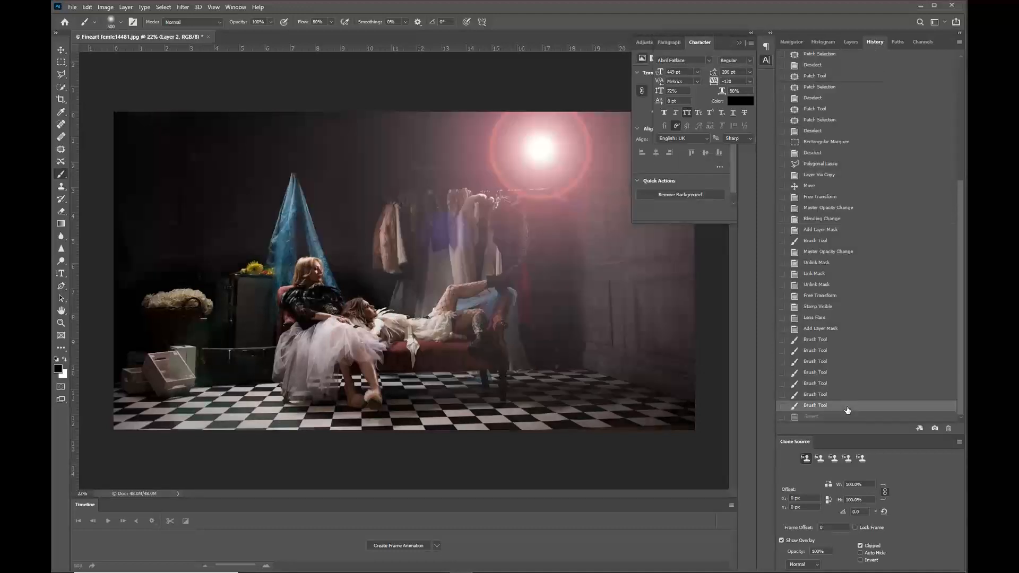
pyautogui.click(848, 419)
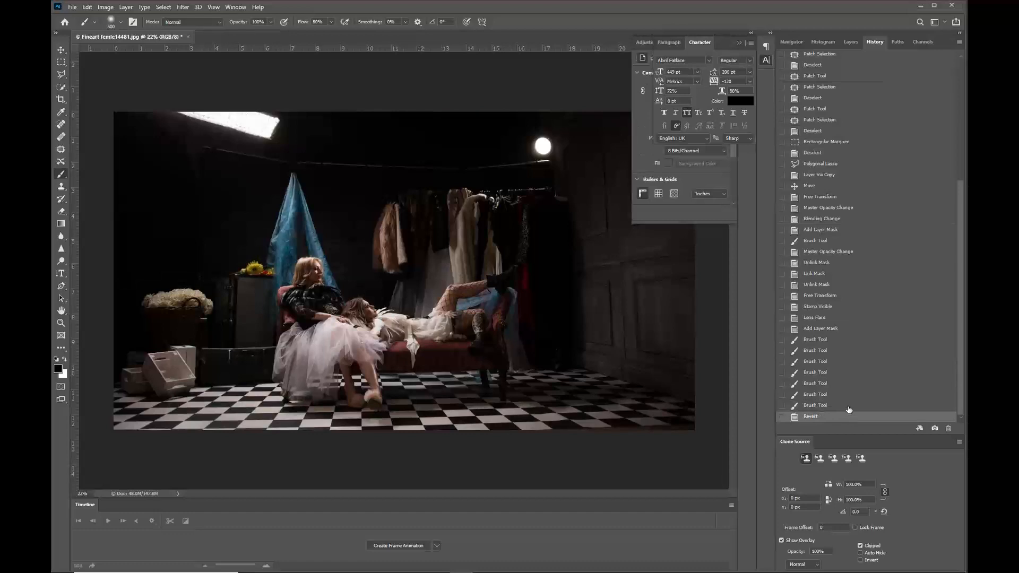
pyautogui.click(848, 406)
pyautogui.click(851, 418)
pyautogui.click(850, 398)
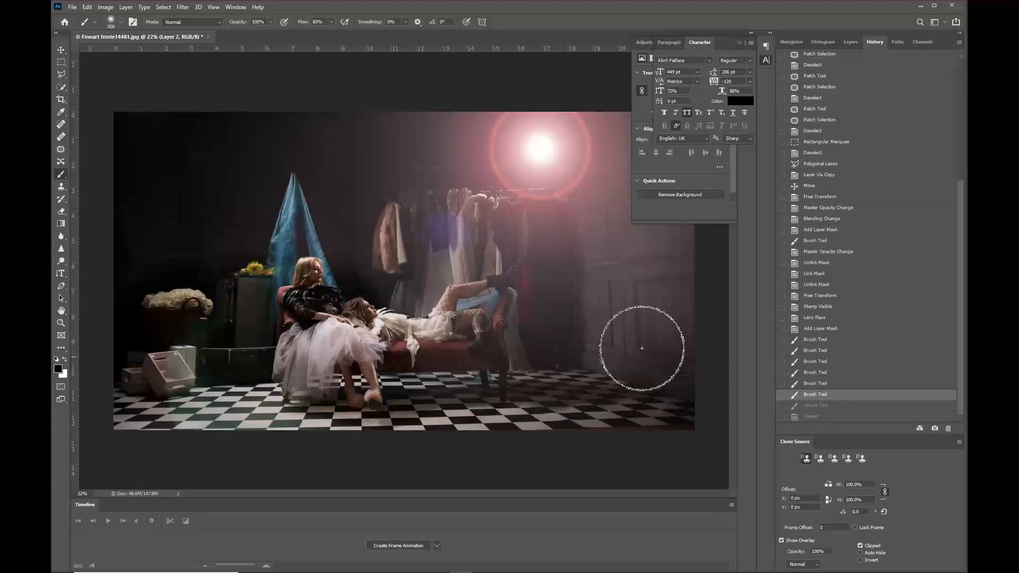
# Close the photo without saving the changes, and switch to Bridge to return to the 000 Haunted House folder.
pyautogui.click(209, 36)
pyautogui.click(506, 217)
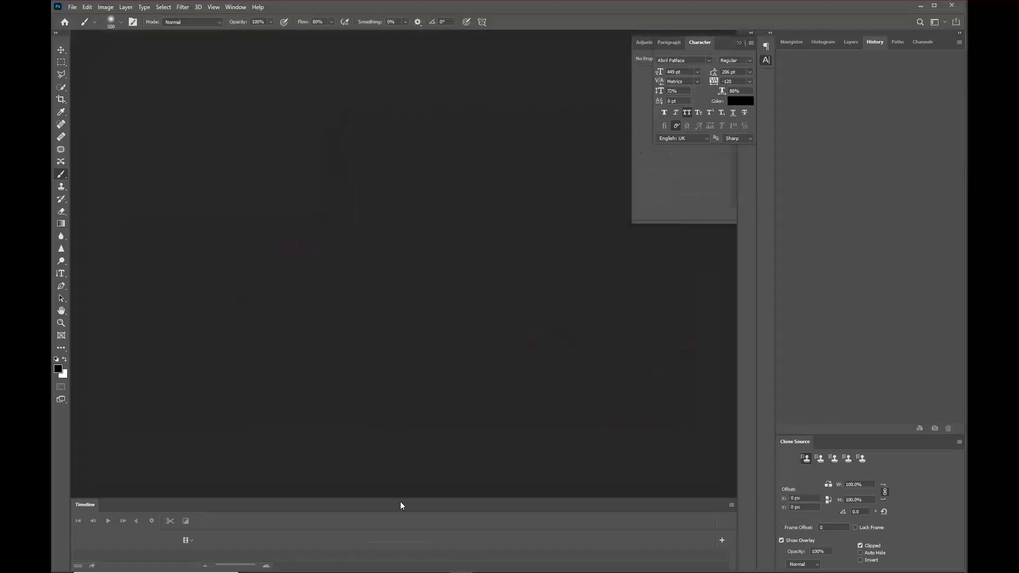
pyautogui.click(438, 563)
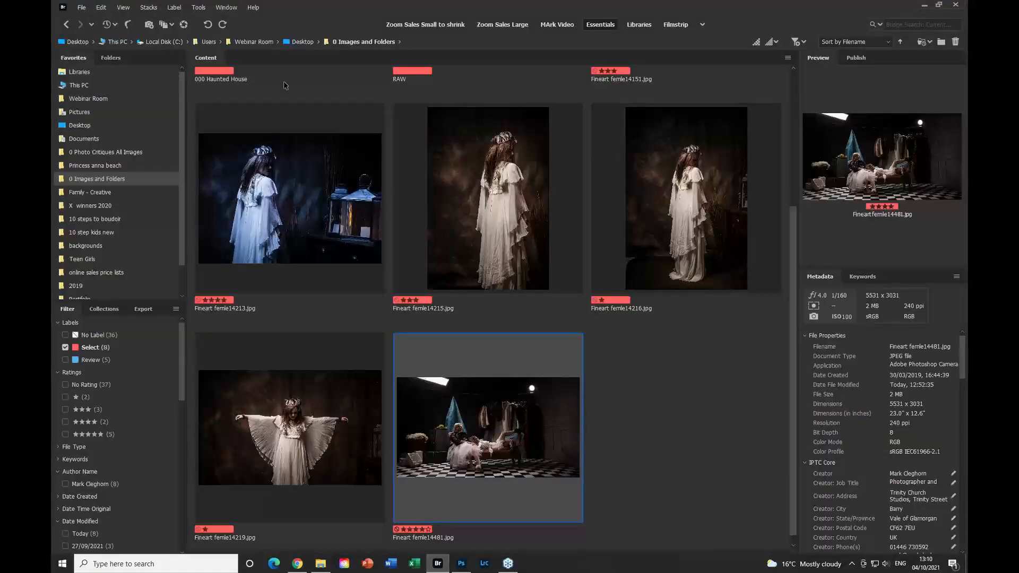
pyautogui.click(66, 24)
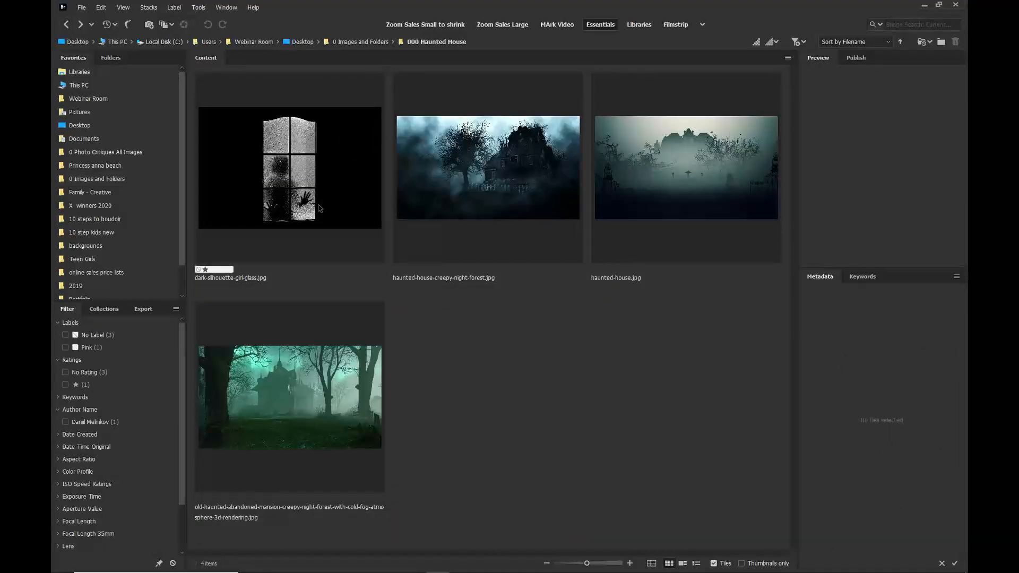
# Open dark-silhouette-girl-glass.jpg from the 000 Haunted House folder in Photoshop.
pyautogui.click(286, 118)
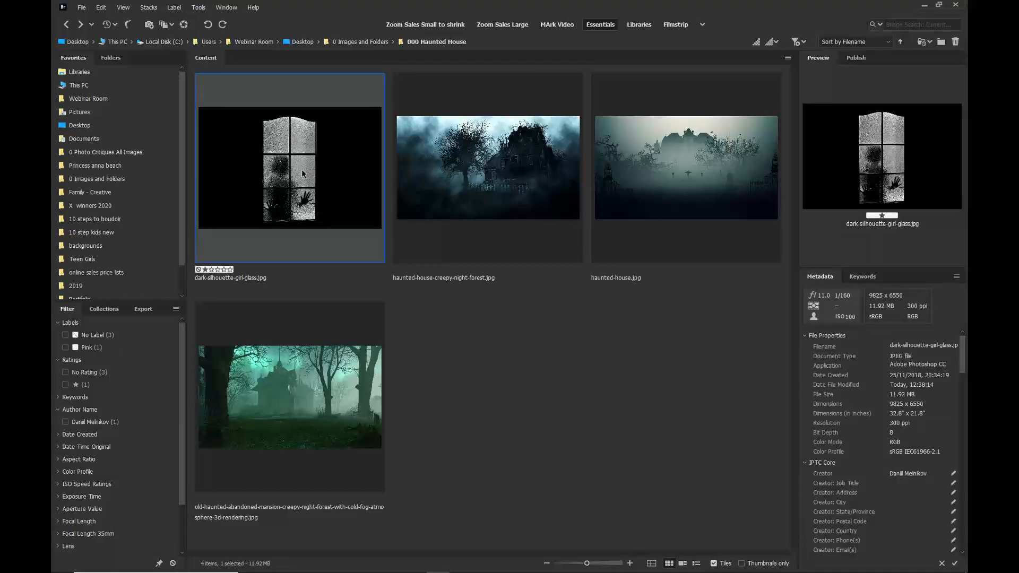
pyautogui.doubleClick(303, 173)
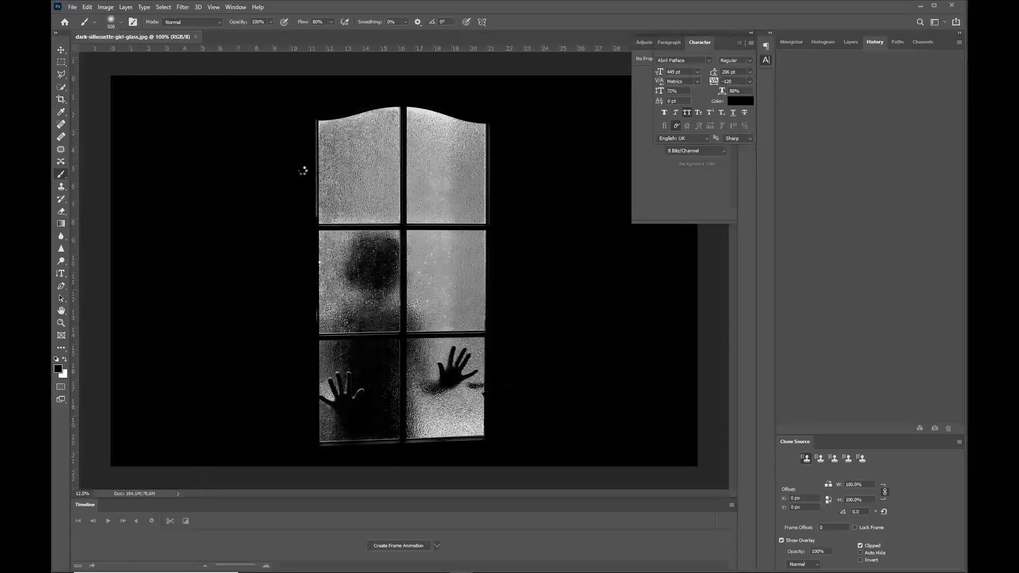
pyautogui.scroll(-1, 368, 292)
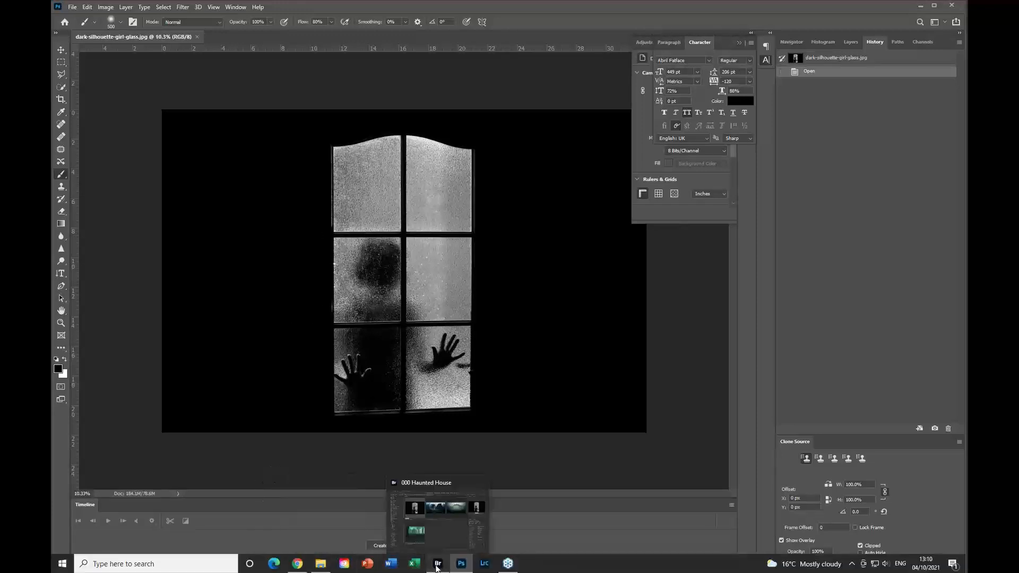
# Switch back to Bridge, filter the 0 Images and Folders folder by the Select label, and open Fineart femle14213.jpg in Photoshop.
pyautogui.click(438, 563)
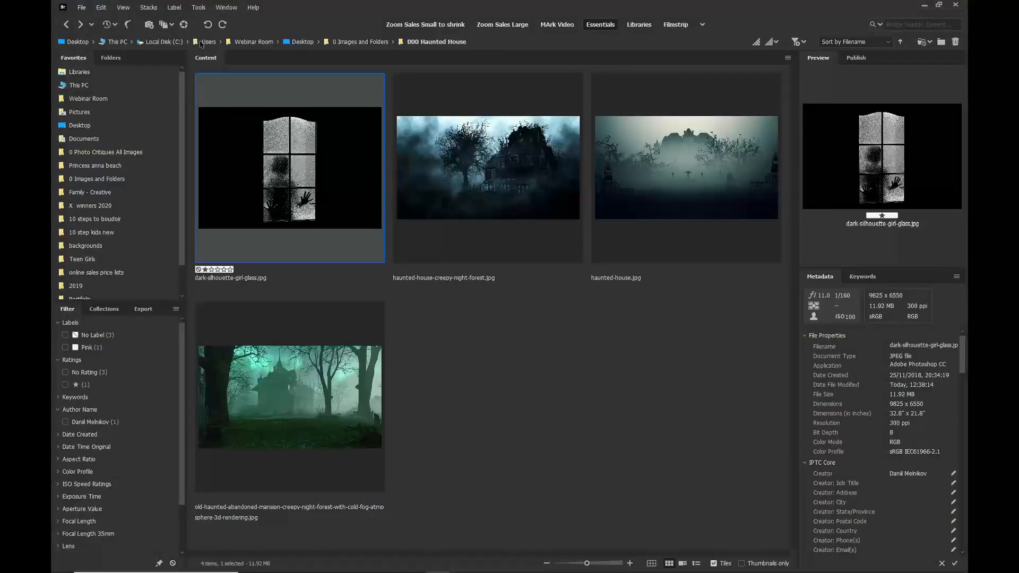
pyautogui.click(79, 28)
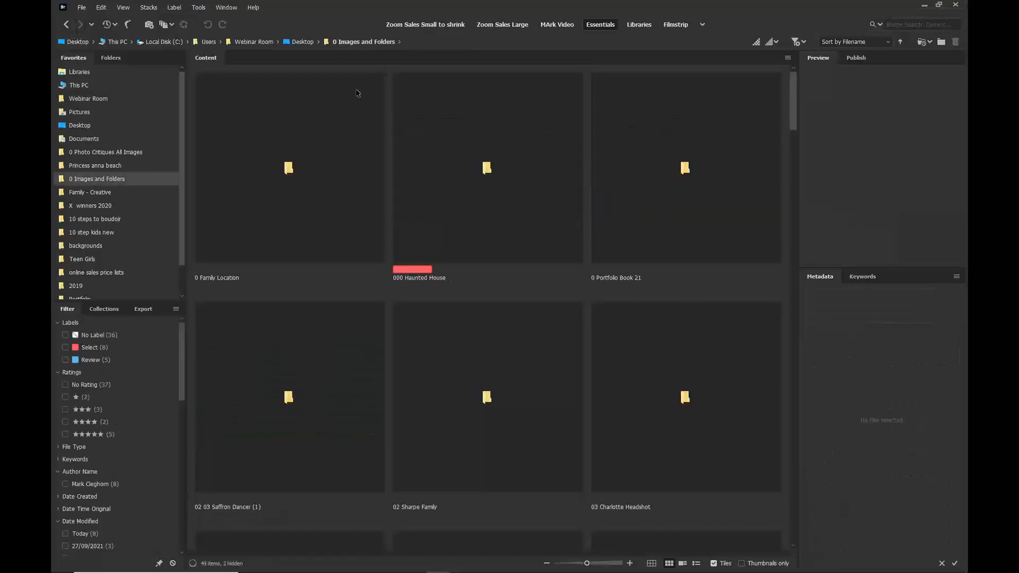
pyautogui.click(100, 353)
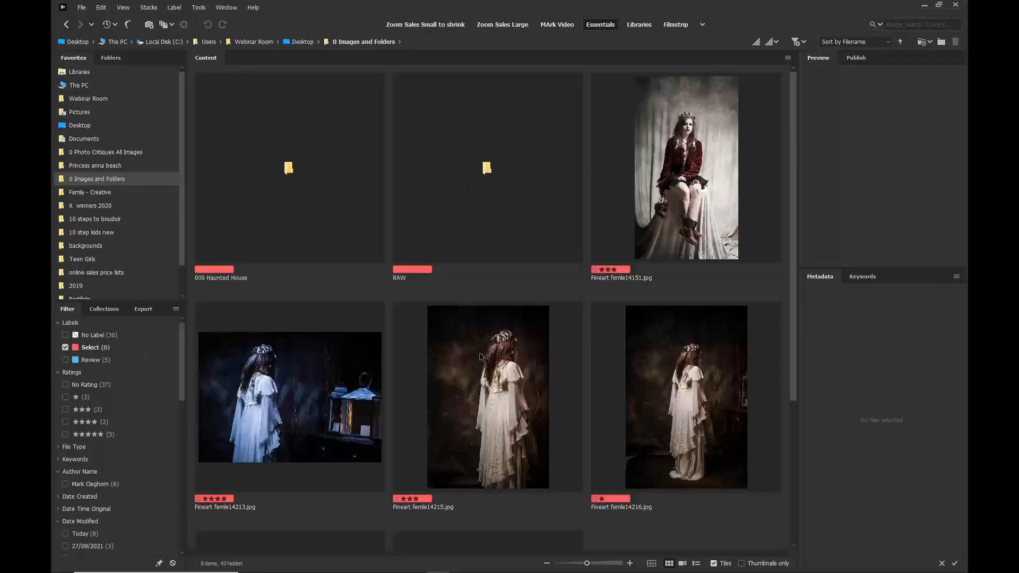
pyautogui.click(342, 379)
pyautogui.doubleClick(342, 378)
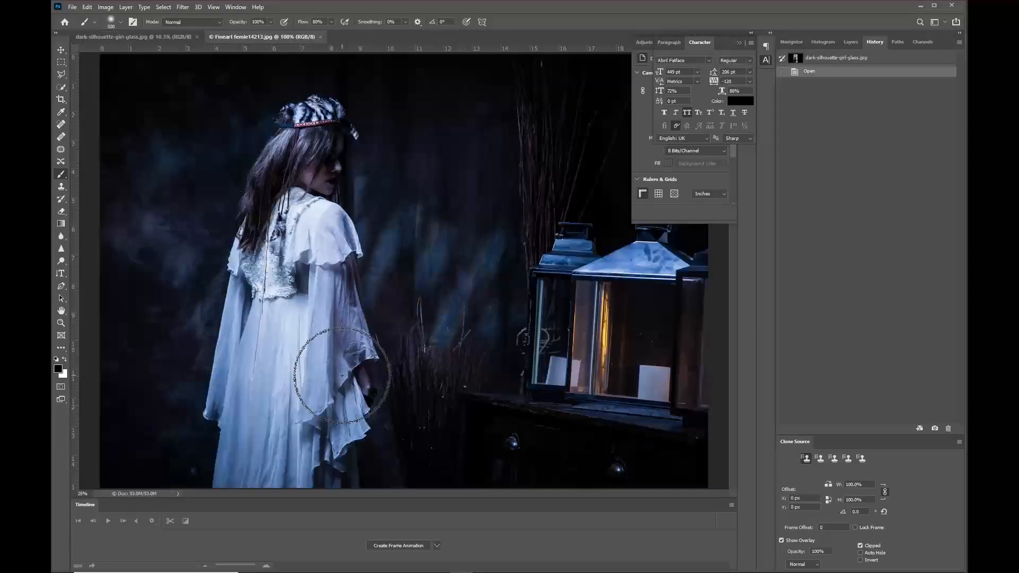
# Try layering the woman's photo over the window in dark-silhouette-girl-glass.jpg, and close that document without saving.
pyautogui.click(61, 50)
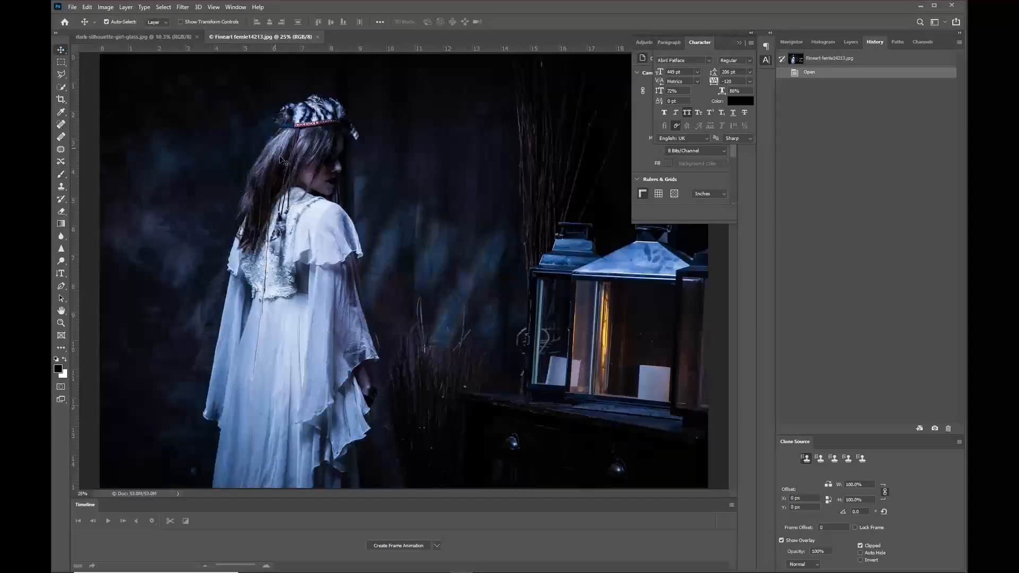
pyautogui.moveTo(224, 101); pyautogui.dragTo(355, 237)
pyautogui.hotkey('ctrl', '+')
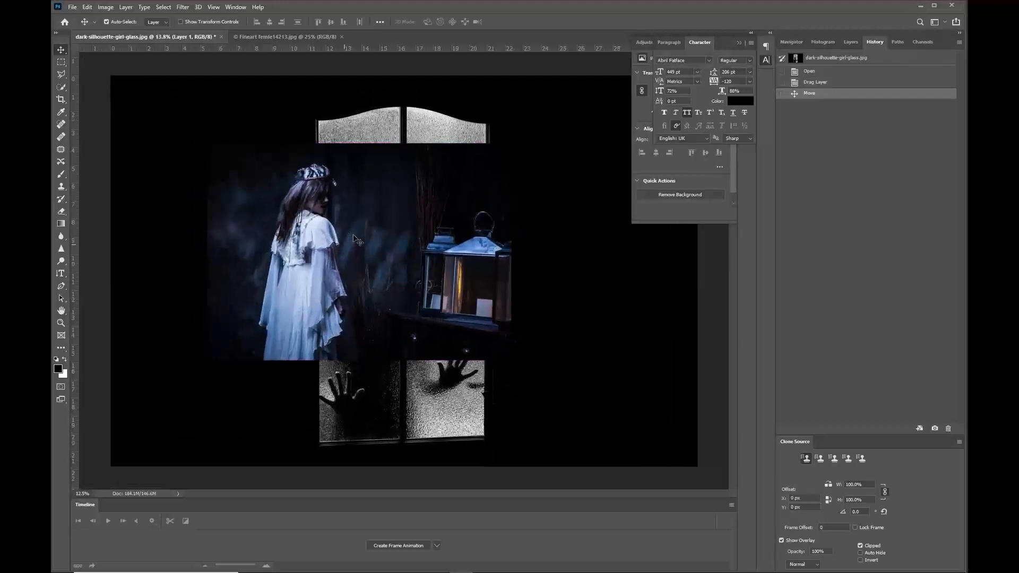
pyautogui.moveTo(318, 204); pyautogui.dragTo(366, 192)
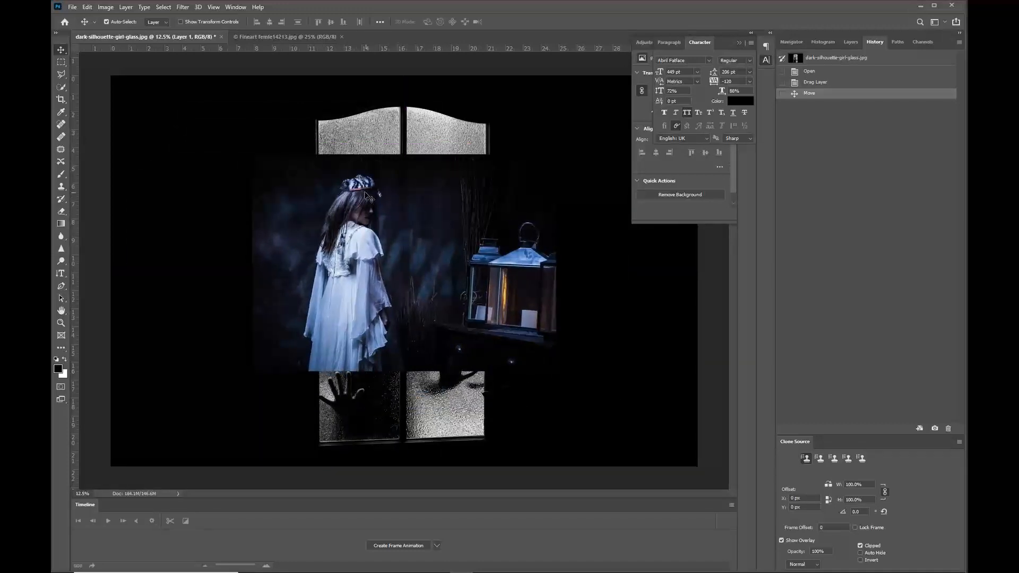
pyautogui.scroll(3, 384, 211)
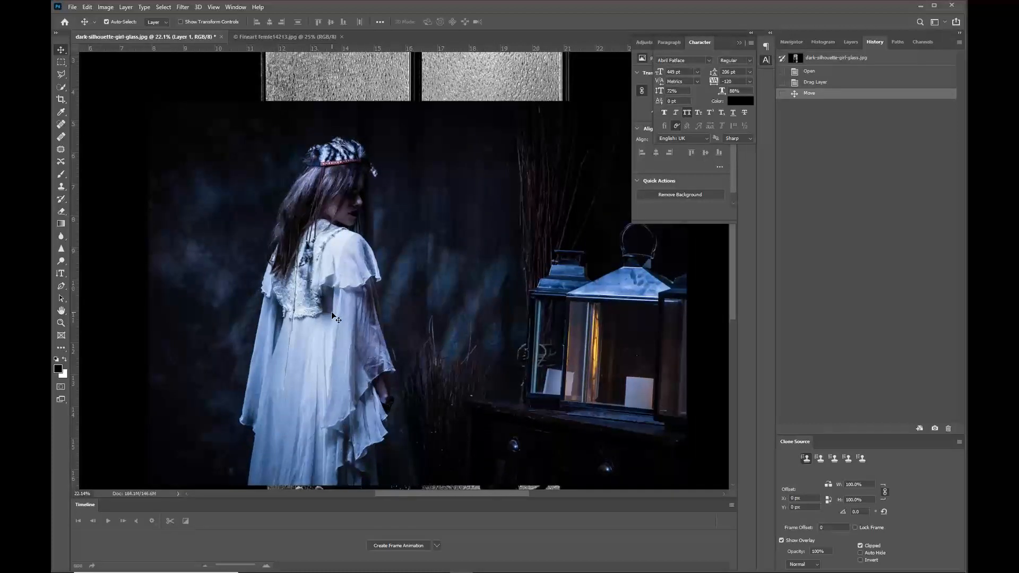
pyautogui.scroll(-3, 339, 326)
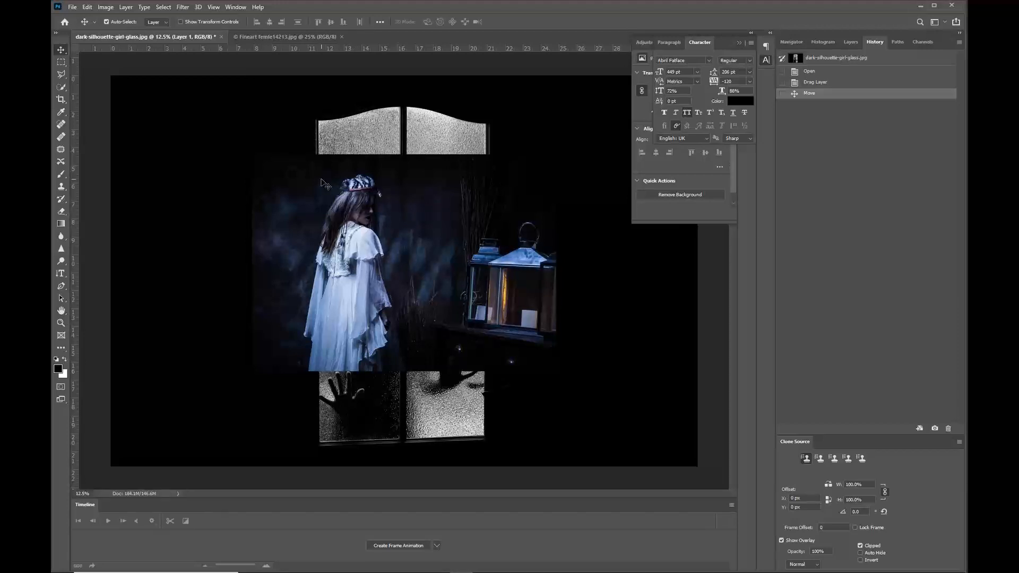
pyautogui.click(221, 37)
pyautogui.click(499, 214)
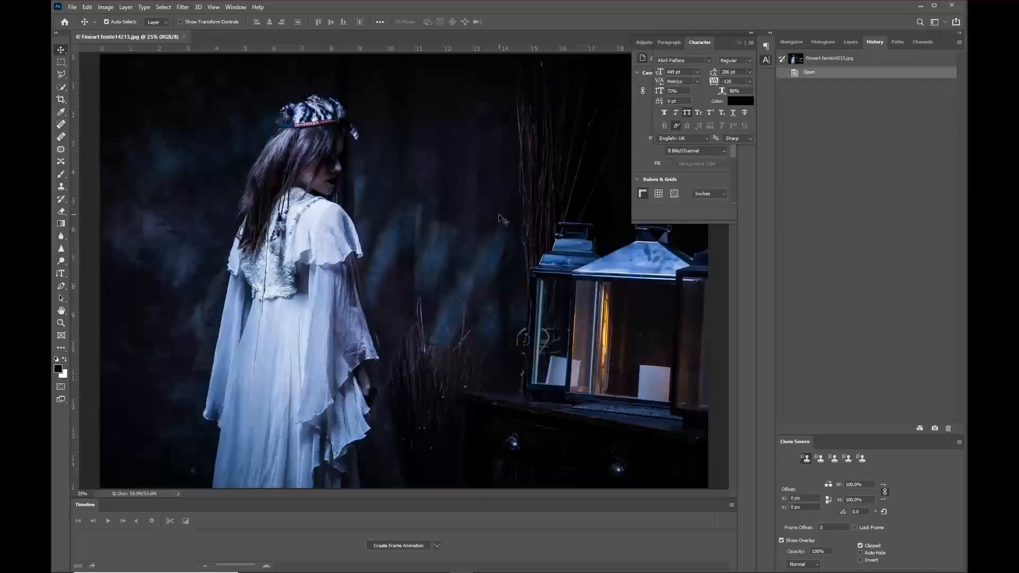
# Place dark-silhouette-girl-glass.jpg from File Explorer's 000 Haunted House folder into the woman's photo as an embedded image.
pyautogui.scroll(-4, 478, 241)
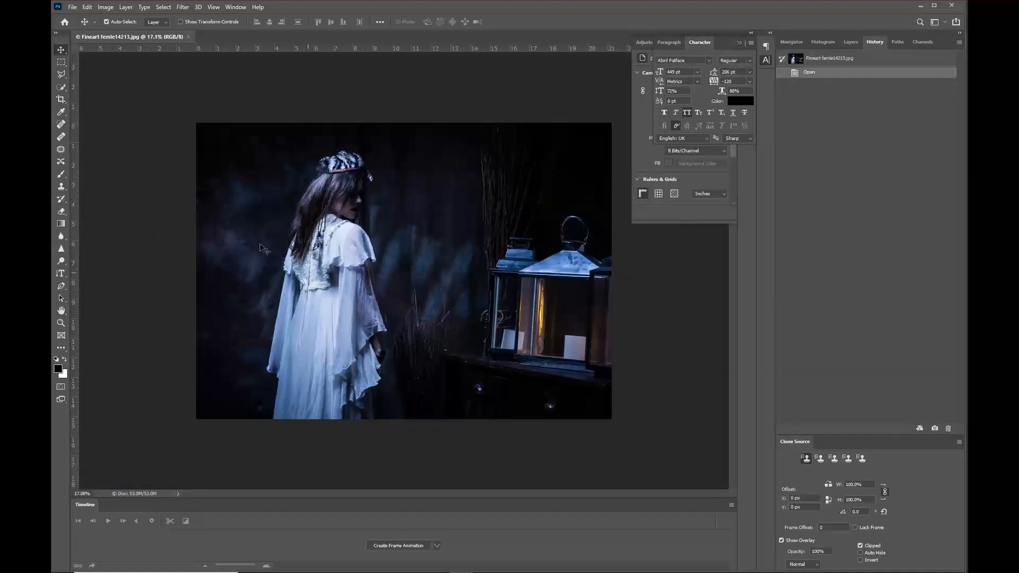
pyautogui.scroll(1, 262, 290)
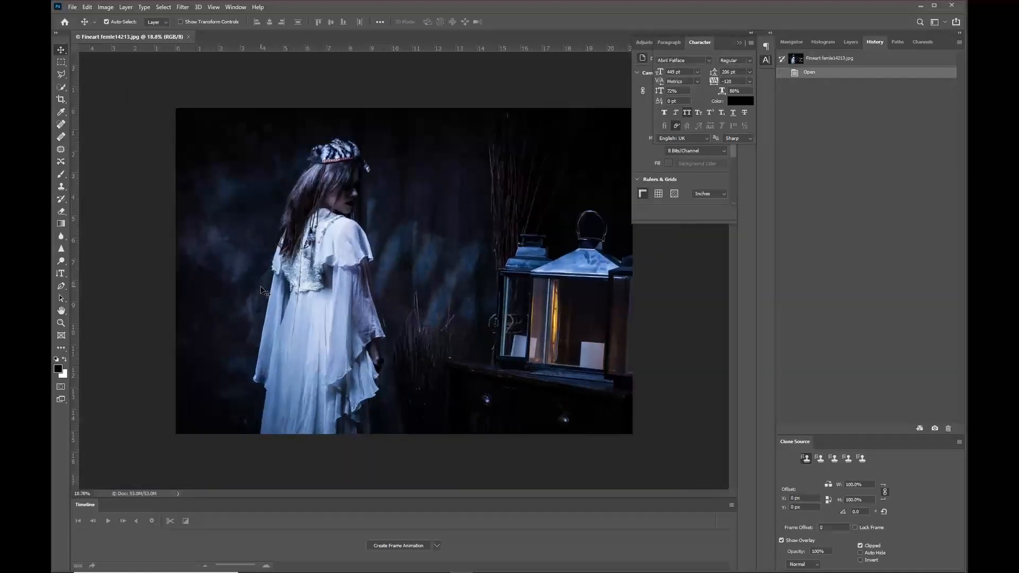
pyautogui.scroll(1, 260, 286)
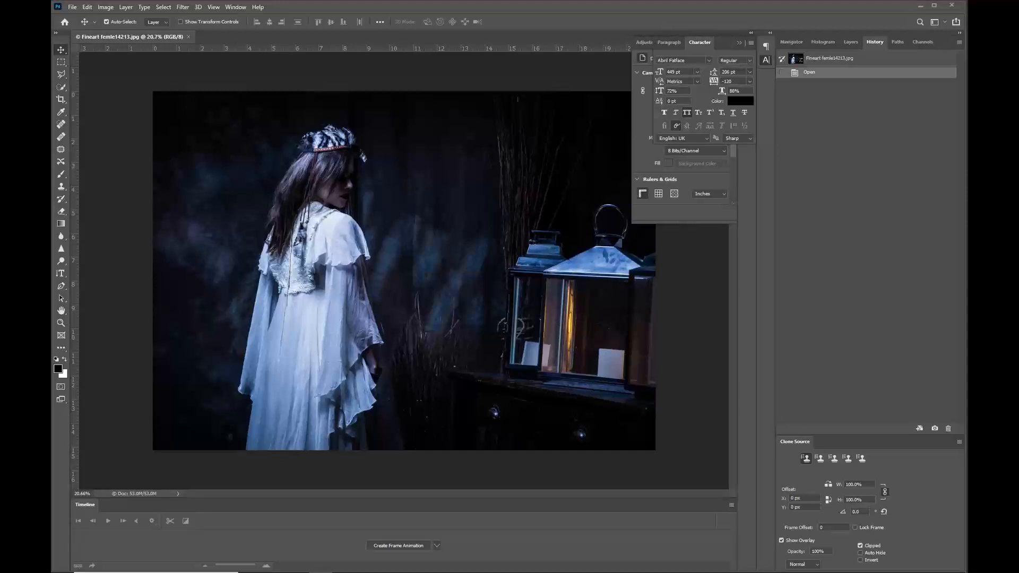
pyautogui.moveTo(990, 66); pyautogui.dragTo(649, 62)
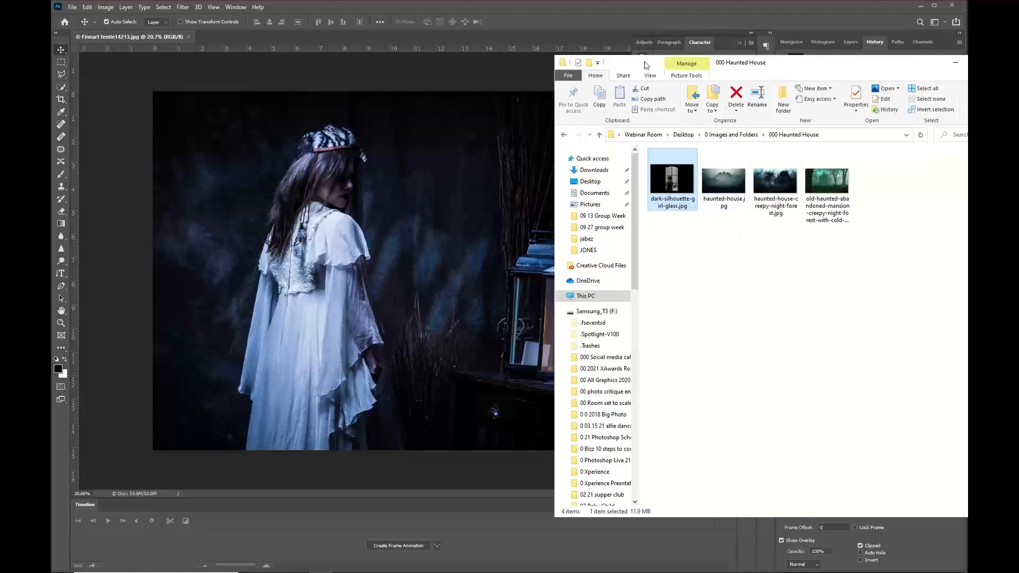
pyautogui.moveTo(672, 180); pyautogui.dragTo(424, 266)
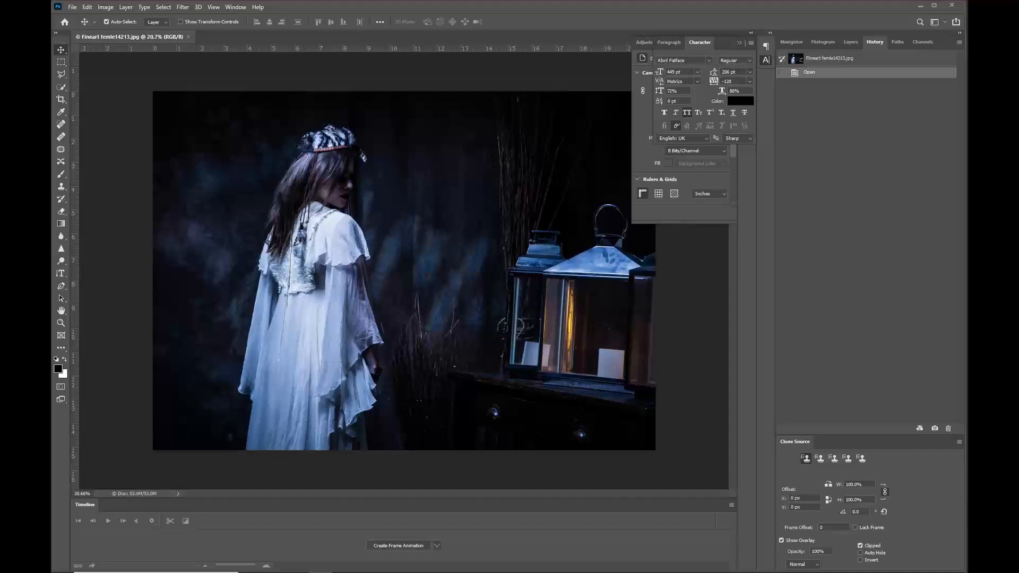
pyautogui.moveTo(536, 239); pyautogui.dragTo(444, 227)
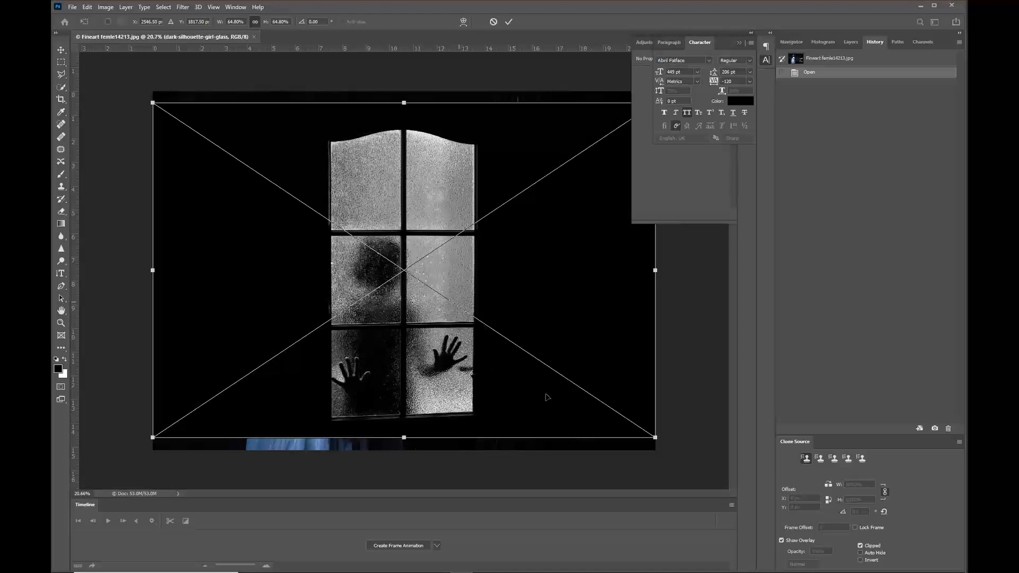
# Scale the placed window image to about 69.3% to cover the photo, commit it, and shift it slightly to the right.
pyautogui.moveTo(655, 437); pyautogui.dragTo(671, 449)
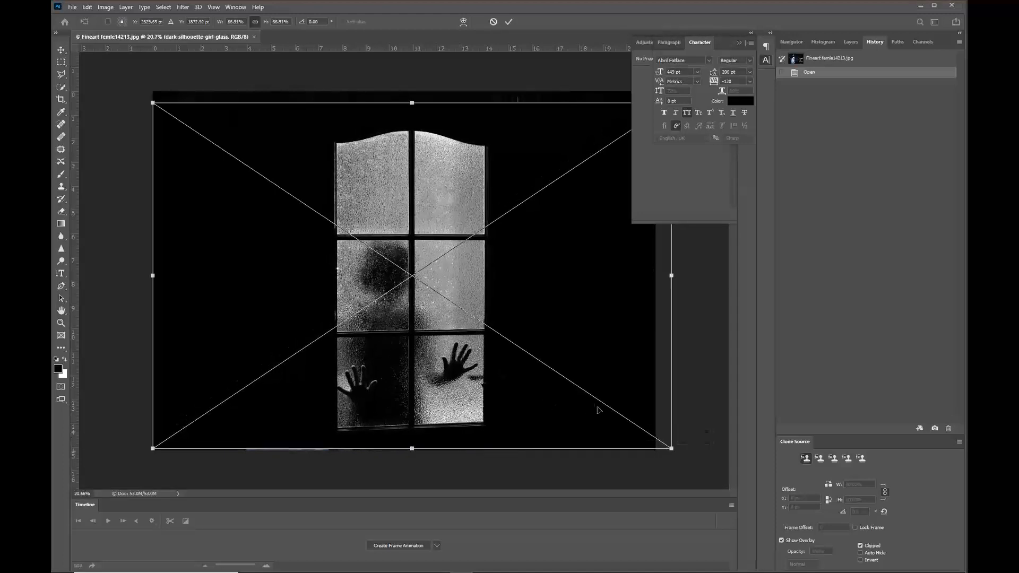
pyautogui.moveTo(149, 101); pyautogui.dragTo(134, 90)
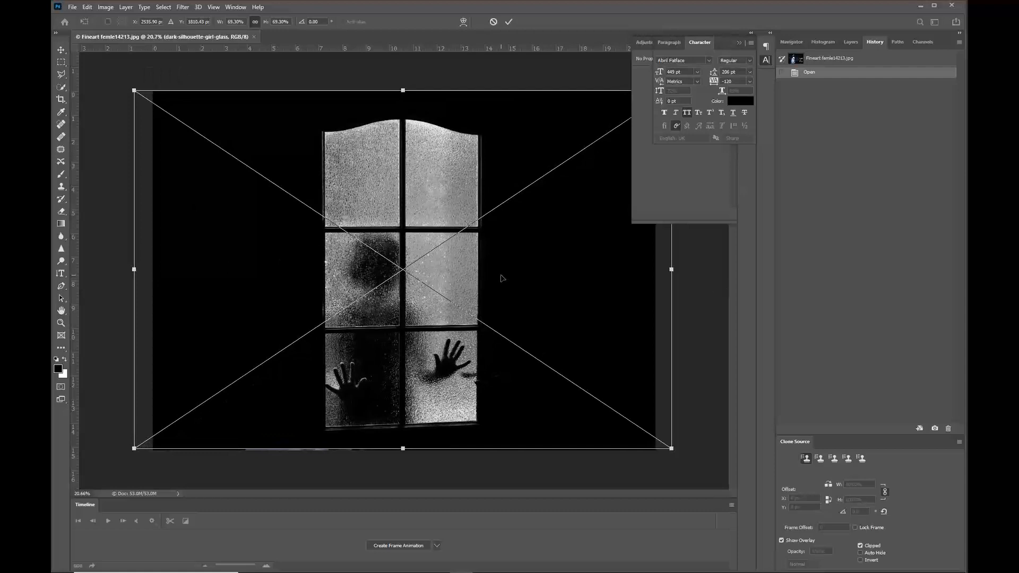
pyautogui.press('Return')
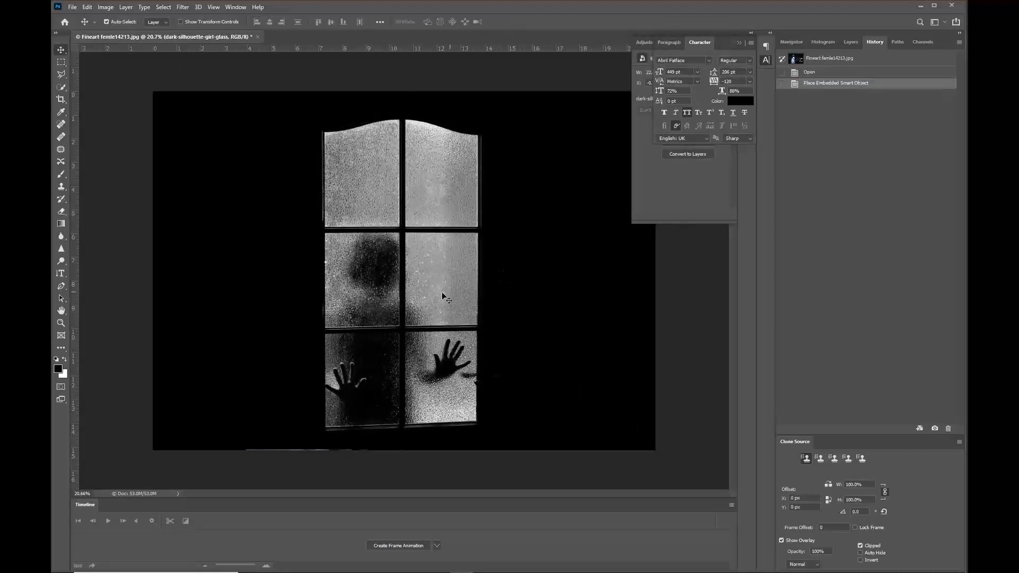
pyautogui.moveTo(432, 306); pyautogui.dragTo(452, 308)
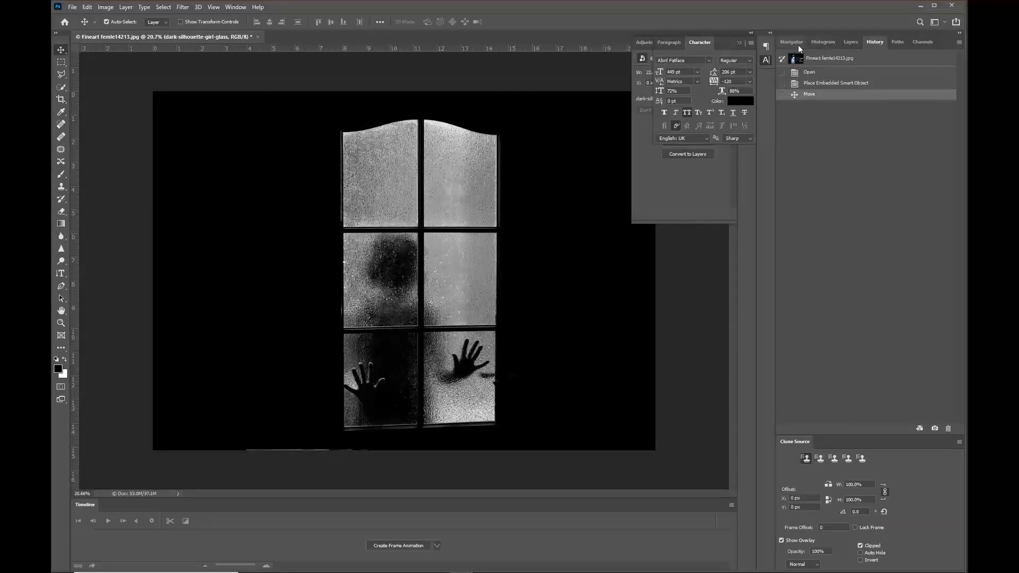
# Set the window layer's blend mode to Hard Light, move it left over the woman, and check the glass texture.
pyautogui.click(851, 42)
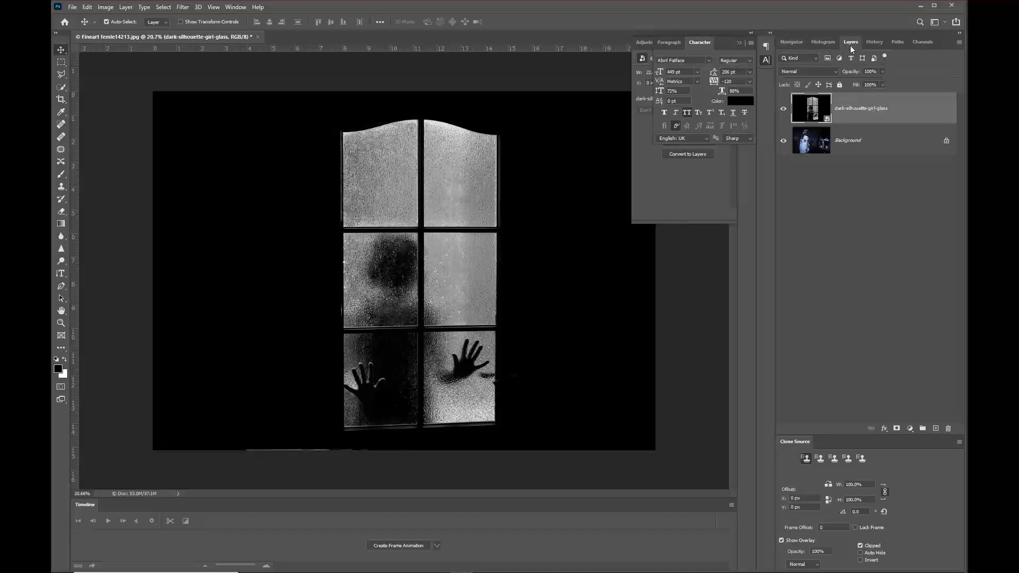
pyautogui.click(834, 72)
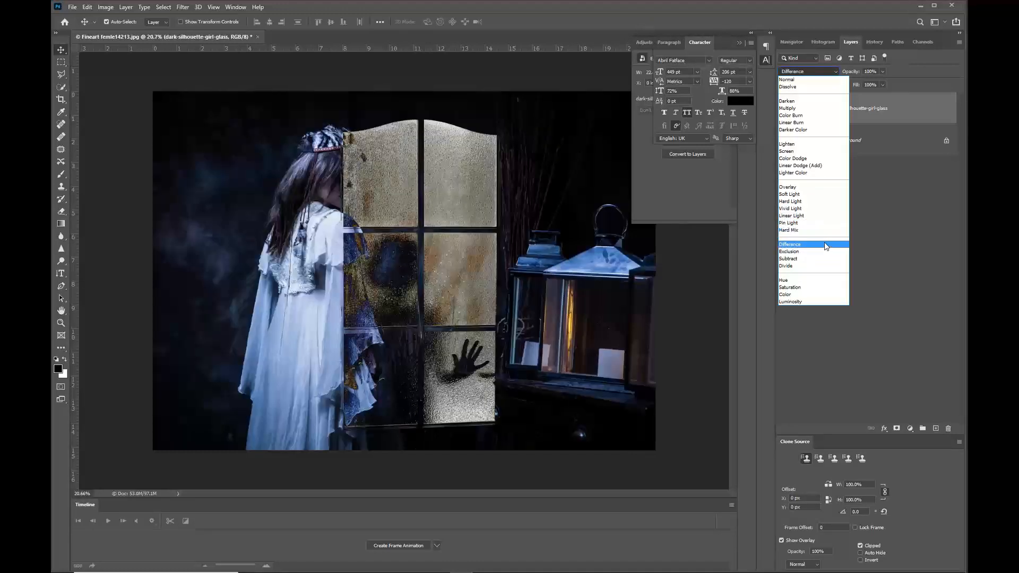
pyautogui.click(813, 203)
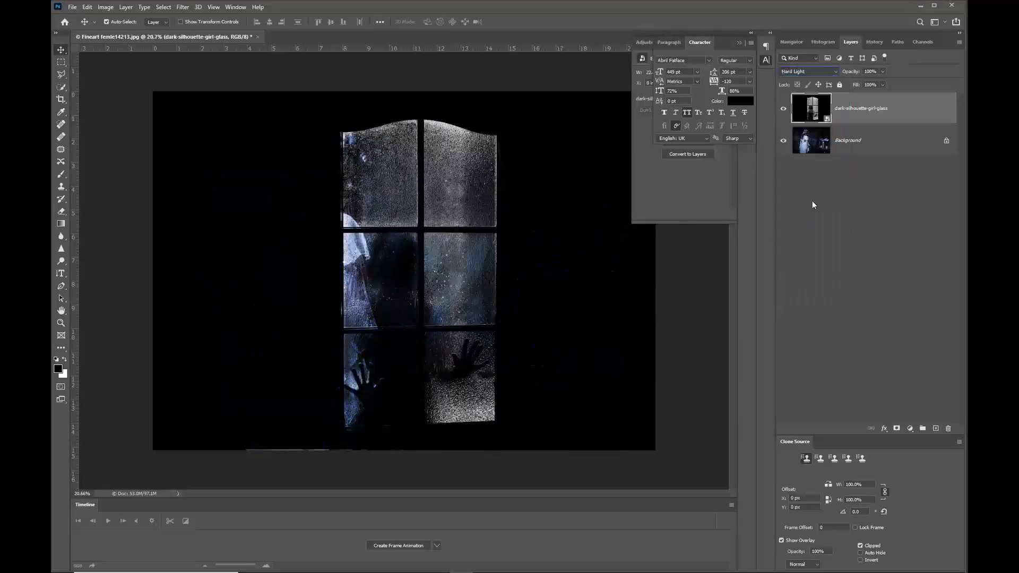
pyautogui.moveTo(440, 186); pyautogui.dragTo(422, 185)
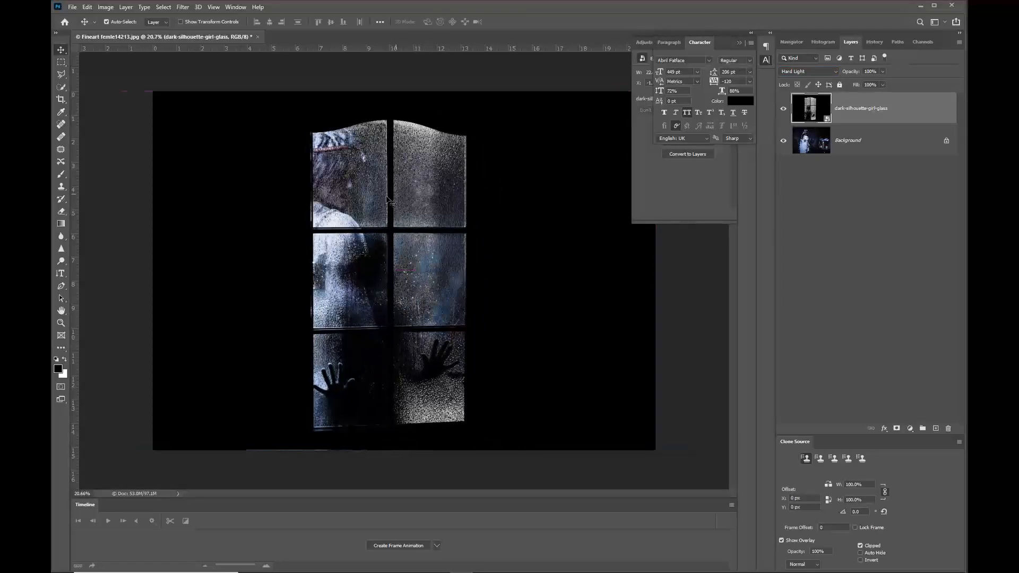
pyautogui.scroll(4, 340, 202)
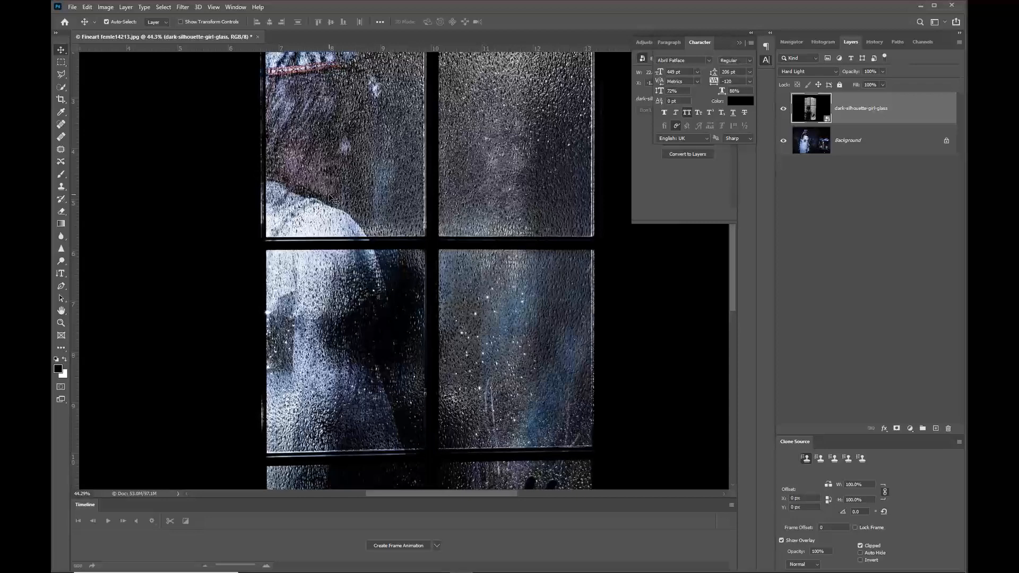
pyautogui.scroll(-3, 330, 197)
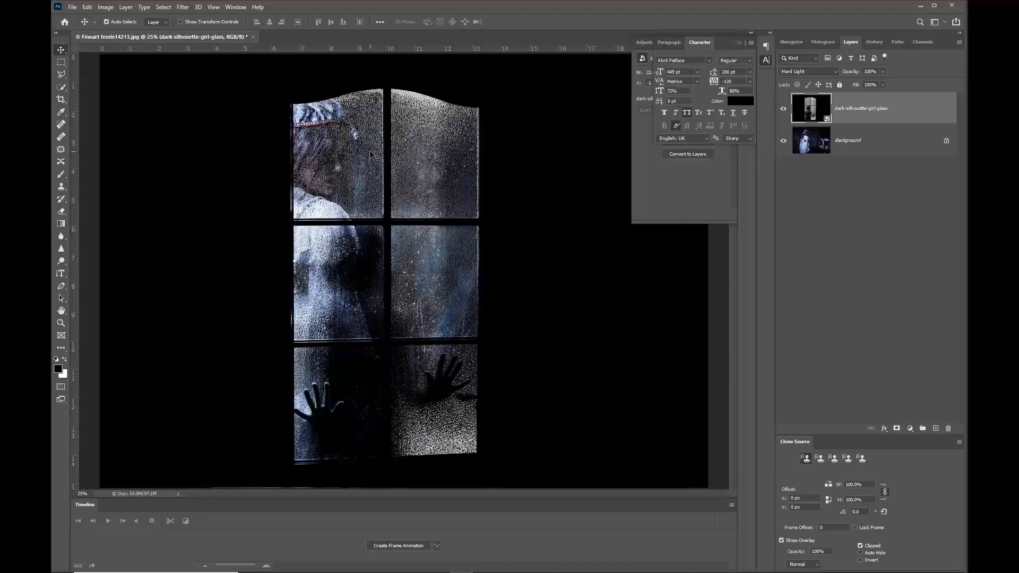
# Duplicate the dark-silhouette-girl-glass layer and hide the original window layer.
pyautogui.scroll(-4, 365, 175)
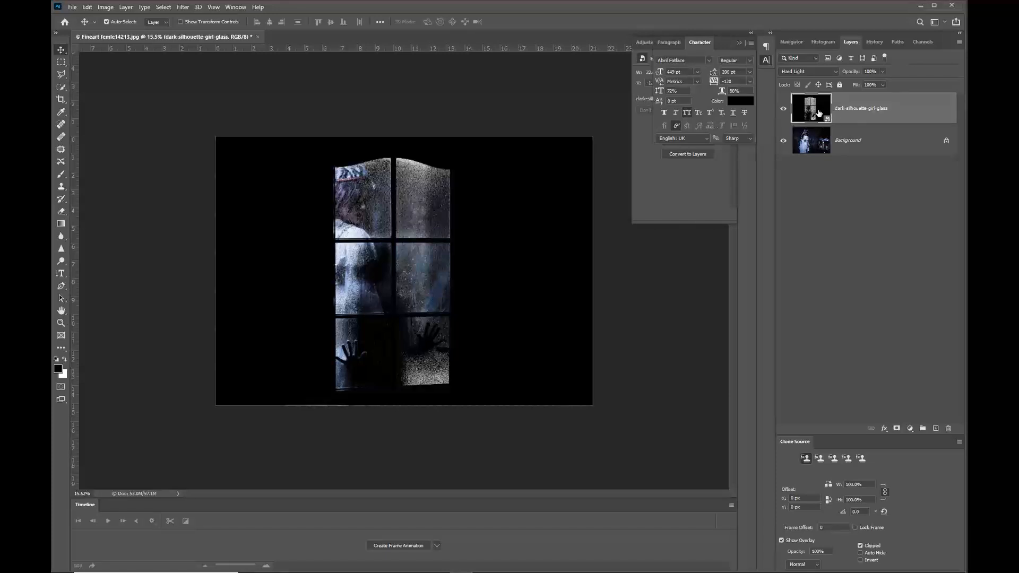
pyautogui.hotkey('ctrl', 'j')
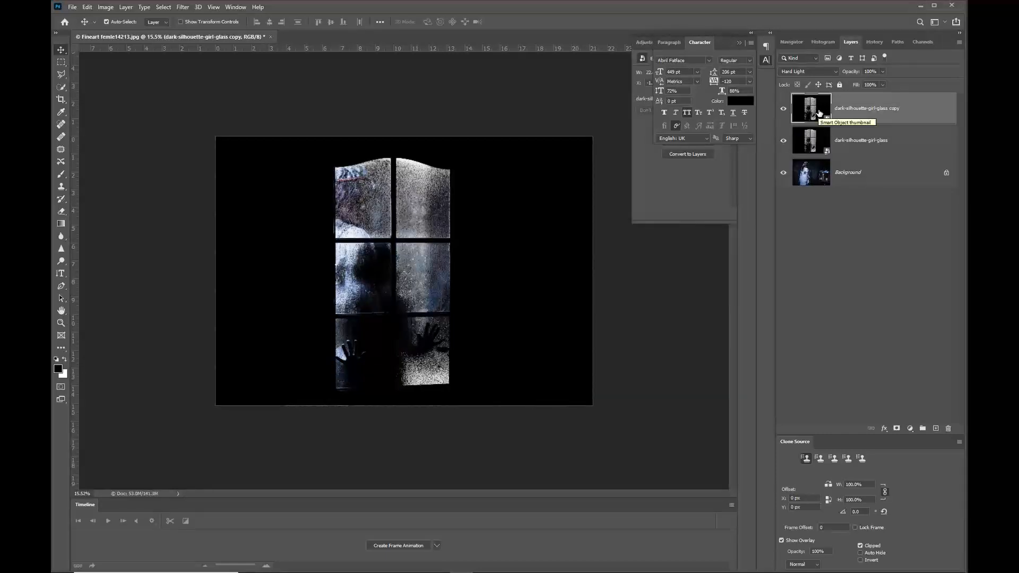
pyautogui.click(783, 140)
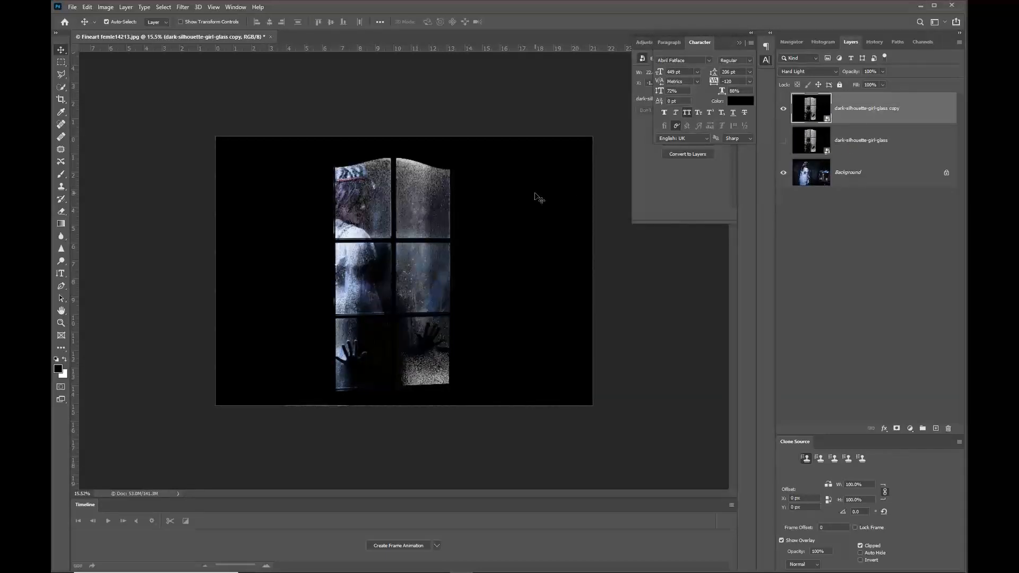
# Scale the duplicated window layer to about 109%, position its panes over the woman, commit it, and nudge it slightly down.
pyautogui.press('ctrl')
pyautogui.hotkey('ctrl', 't')
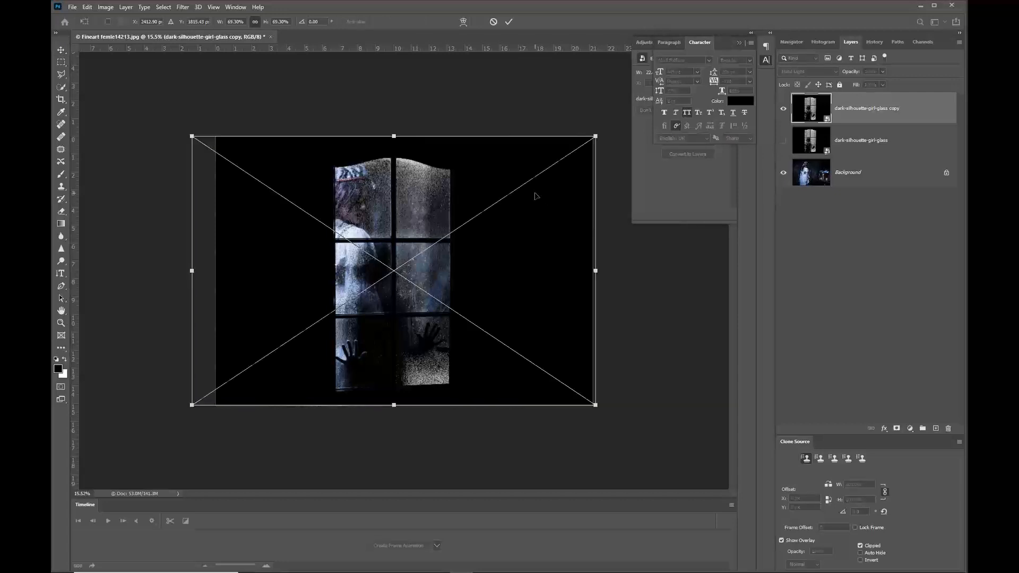
pyautogui.moveTo(596, 137); pyautogui.dragTo(665, 80)
pyautogui.moveTo(191, 405); pyautogui.dragTo(55, 448)
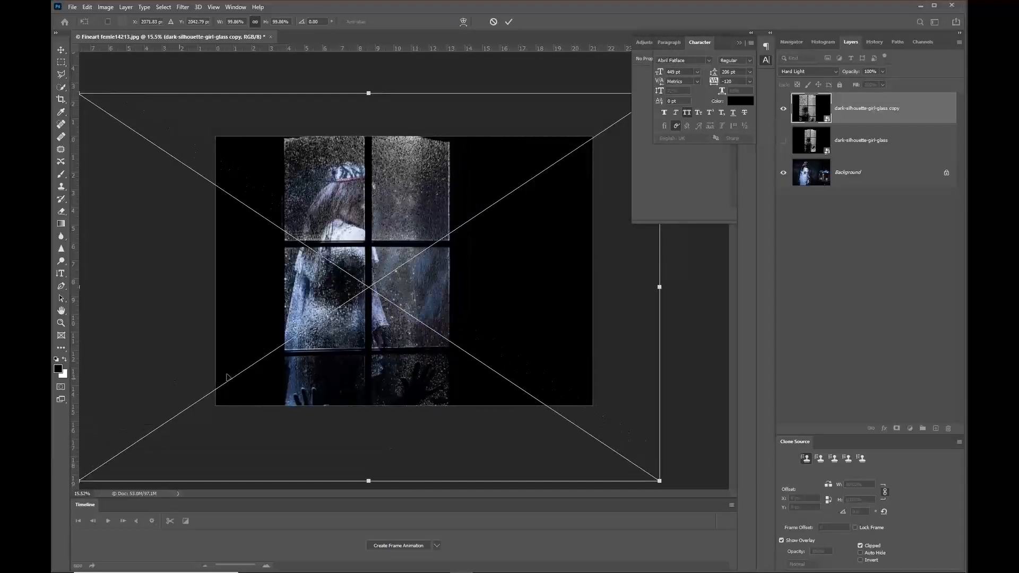
pyautogui.moveTo(326, 287); pyautogui.dragTo(260, 282)
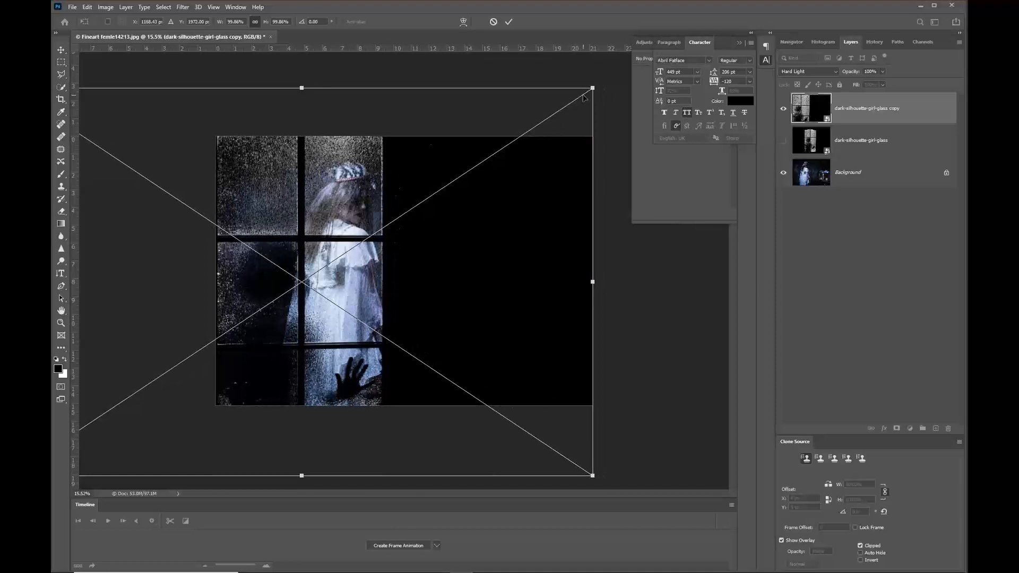
pyautogui.moveTo(593, 88); pyautogui.dragTo(643, 49)
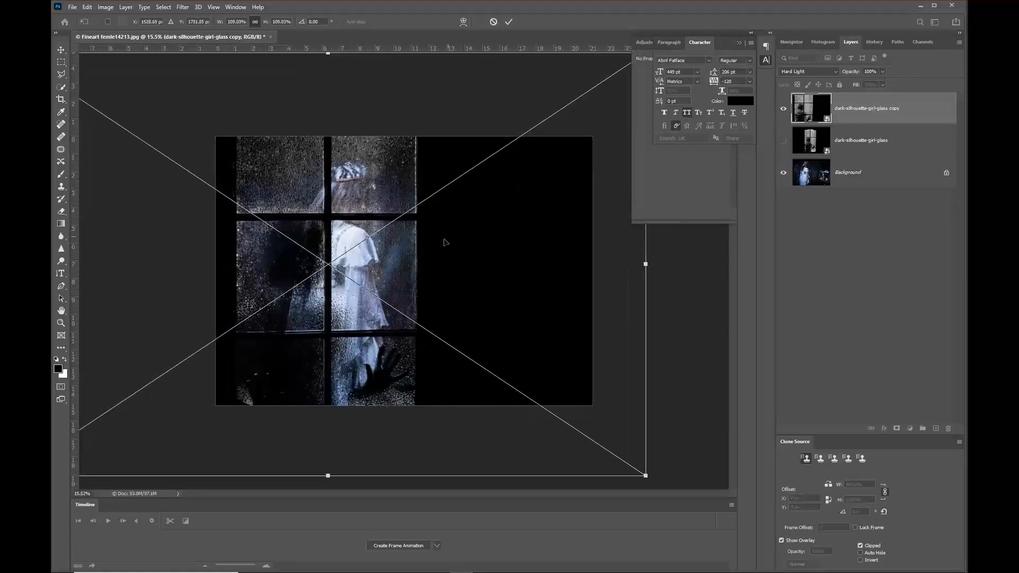
pyautogui.moveTo(388, 277); pyautogui.dragTo(364, 281)
pyautogui.press('Return')
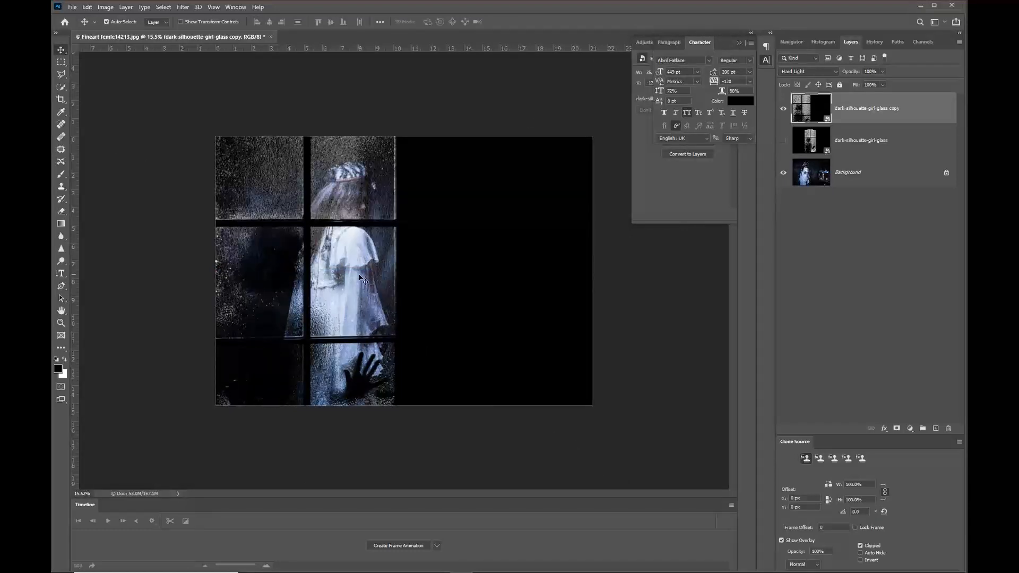
pyautogui.moveTo(346, 274)
pyautogui.mouseDown()
pyautogui.moveTo(442, 268)
pyautogui.moveTo(348, 271)
pyautogui.moveTo(348, 290)
pyautogui.mouseUp()
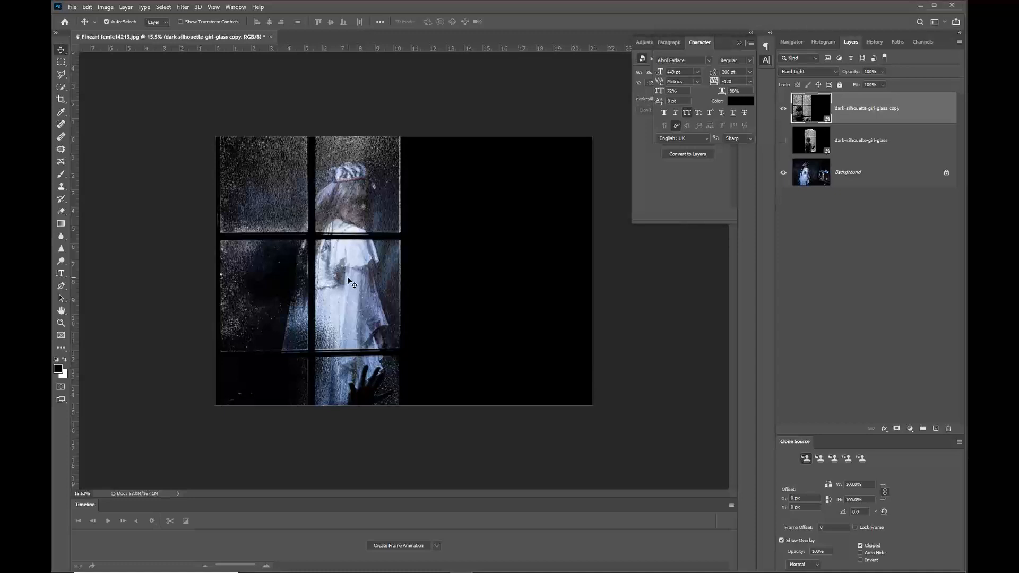
# Hide the enlarged window copy, make the Background layer active, and briefly preview the original window layer.
pyautogui.click(783, 109)
pyautogui.click(809, 179)
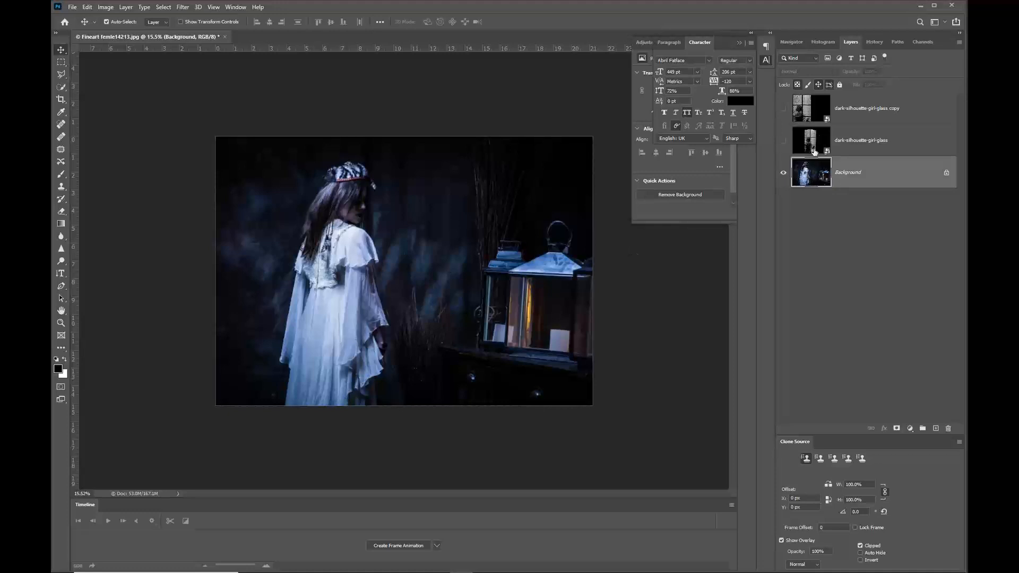
pyautogui.click(782, 141)
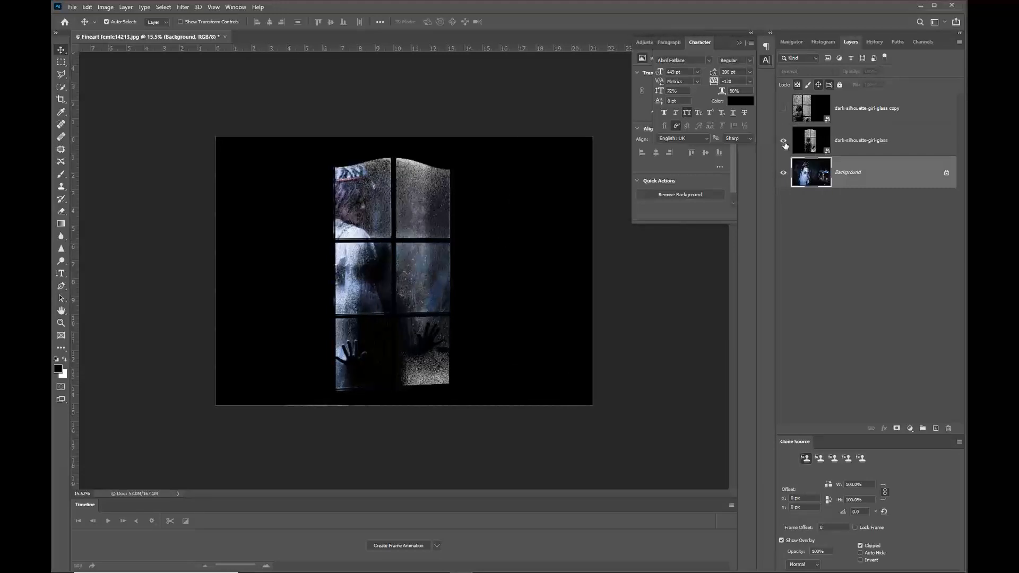
pyautogui.click(783, 141)
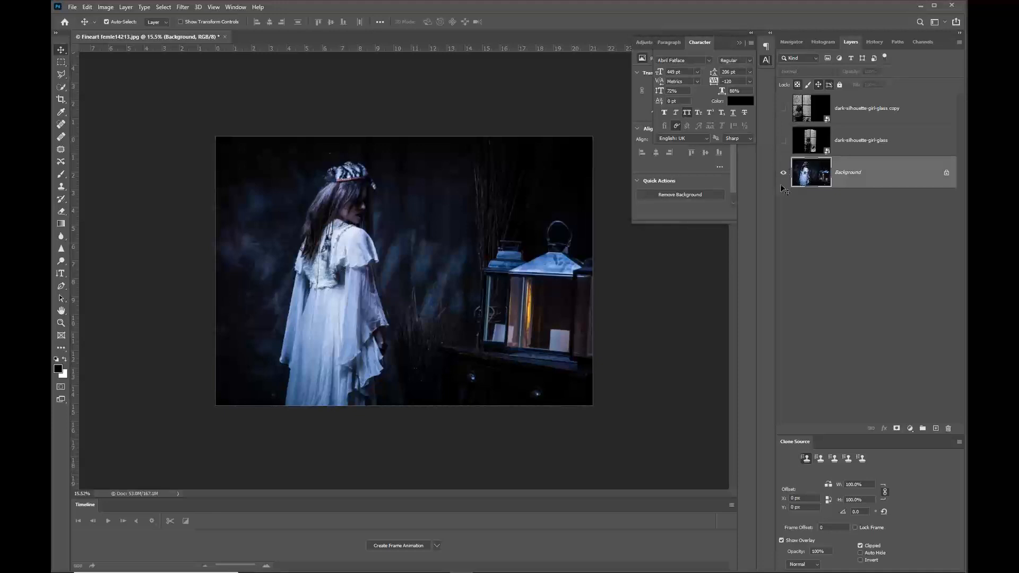
# Select the woman on the Background layer automatically with Select Subject.
pyautogui.click(61, 90)
pyautogui.rightClick(61, 90)
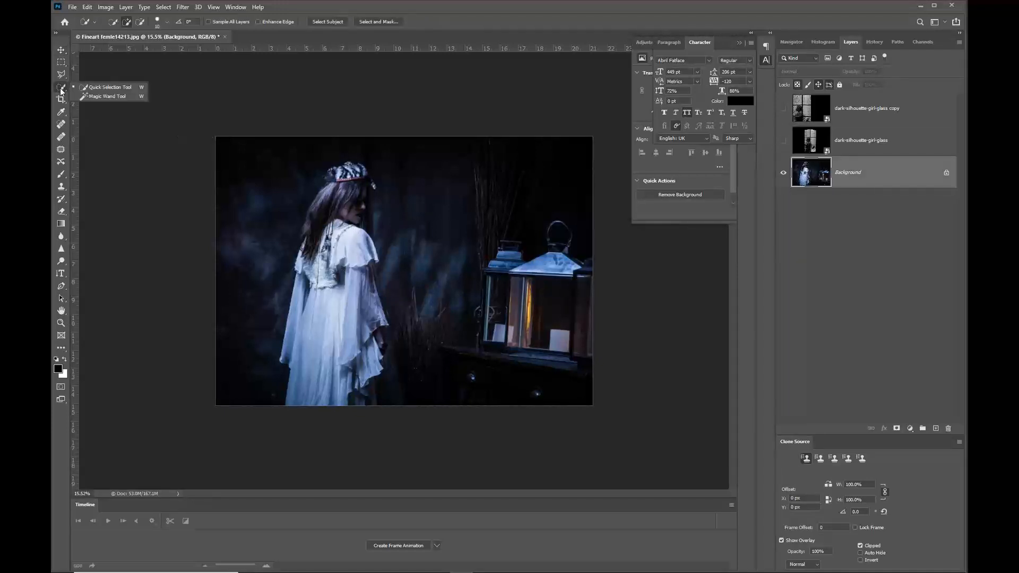
pyautogui.click(327, 23)
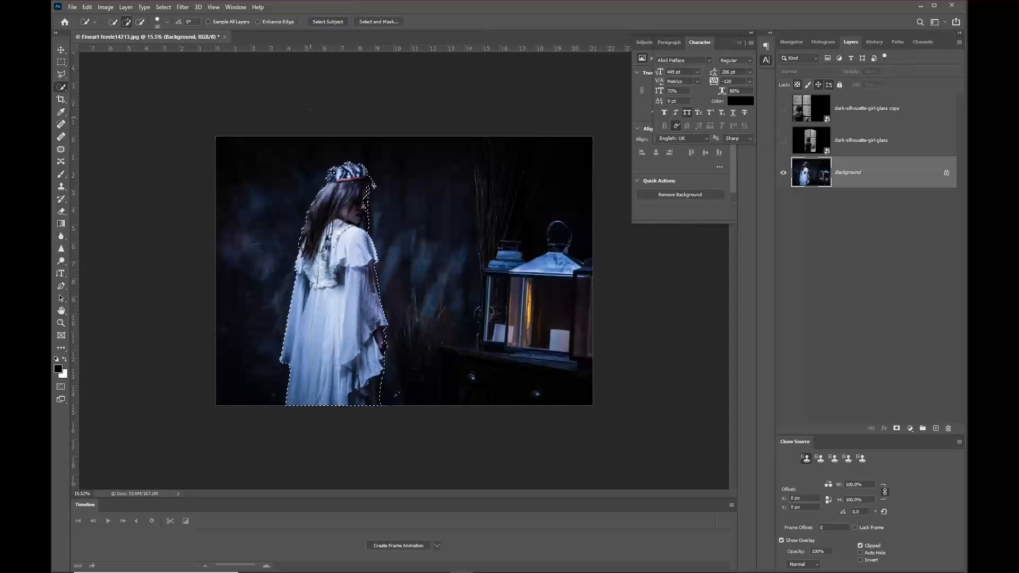
pyautogui.hotkey('ctrl', '0')
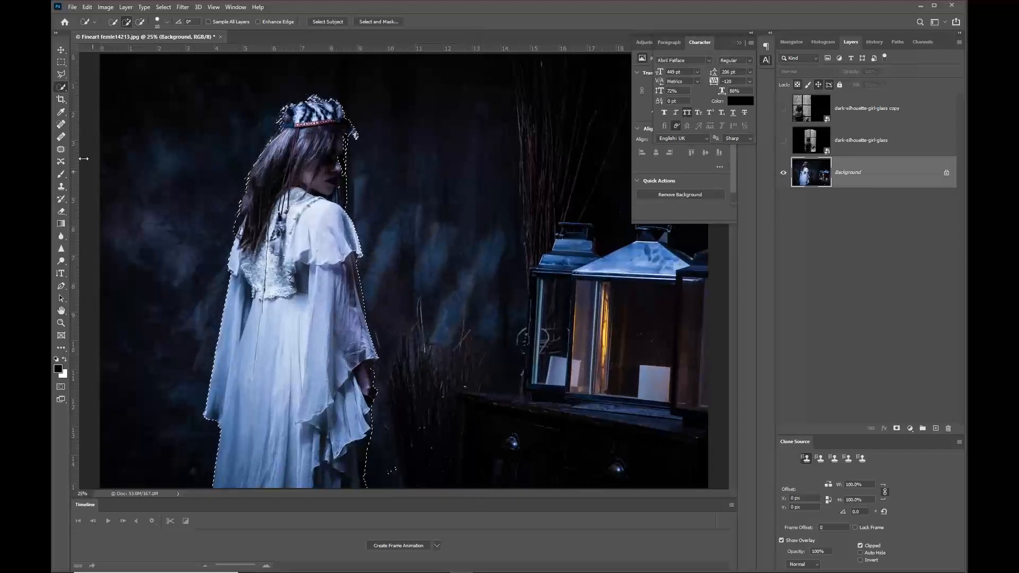
# Subtract the stray background area beside the woman's long hair from the selection with the Lasso tool.
pyautogui.click(63, 89)
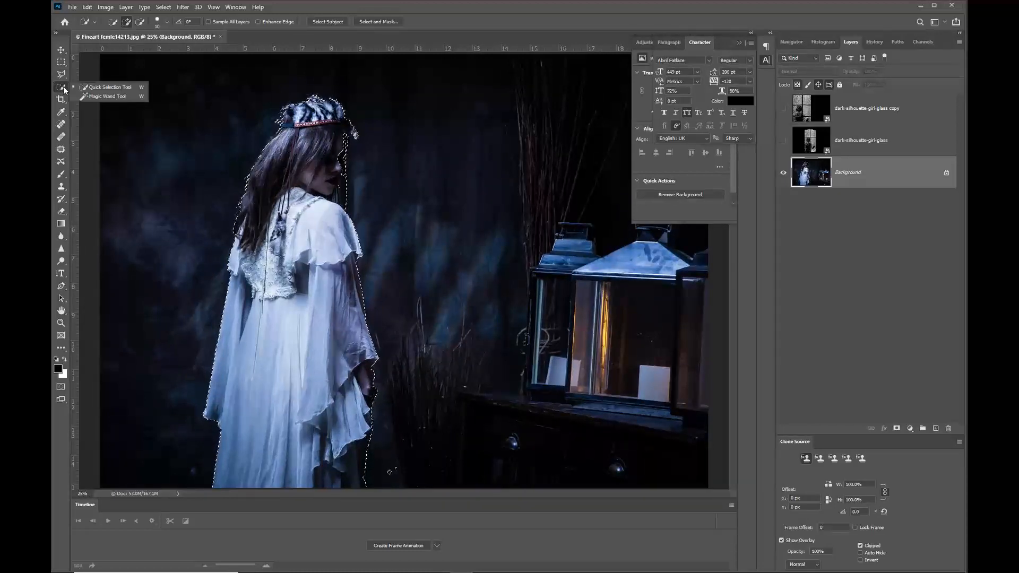
pyautogui.click(62, 76)
pyautogui.click(86, 77)
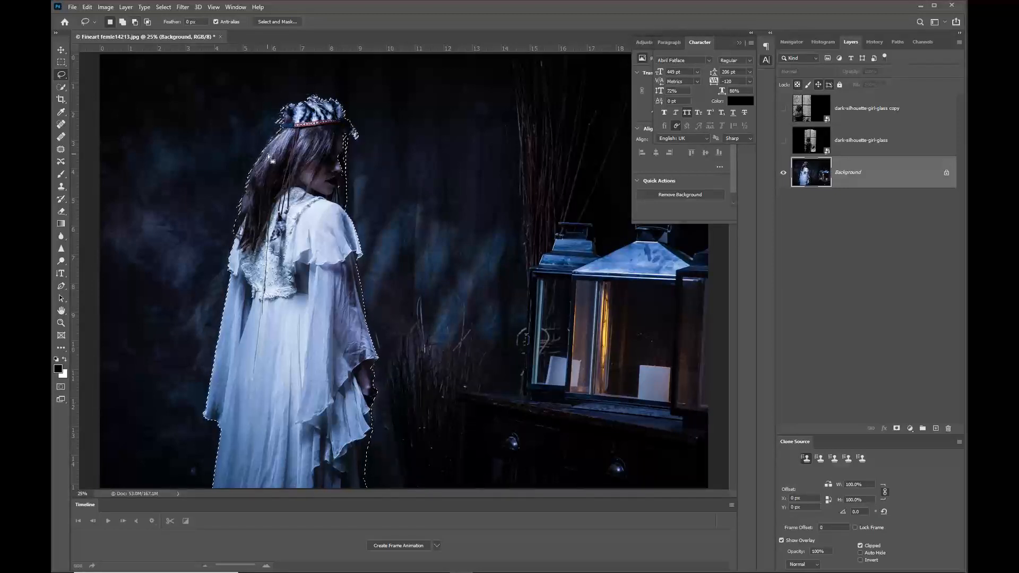
pyautogui.press('shift')
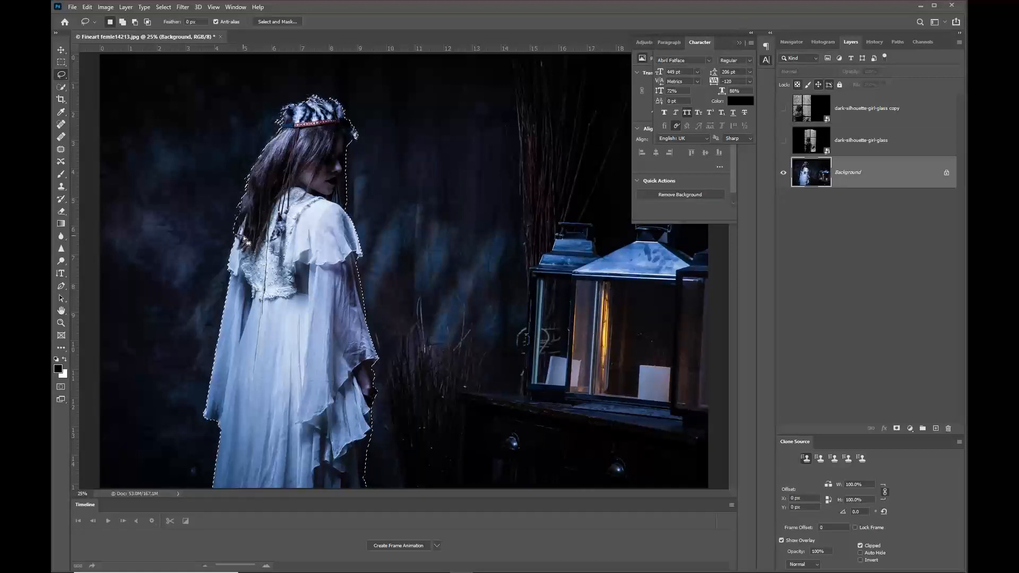
pyautogui.press('alt')
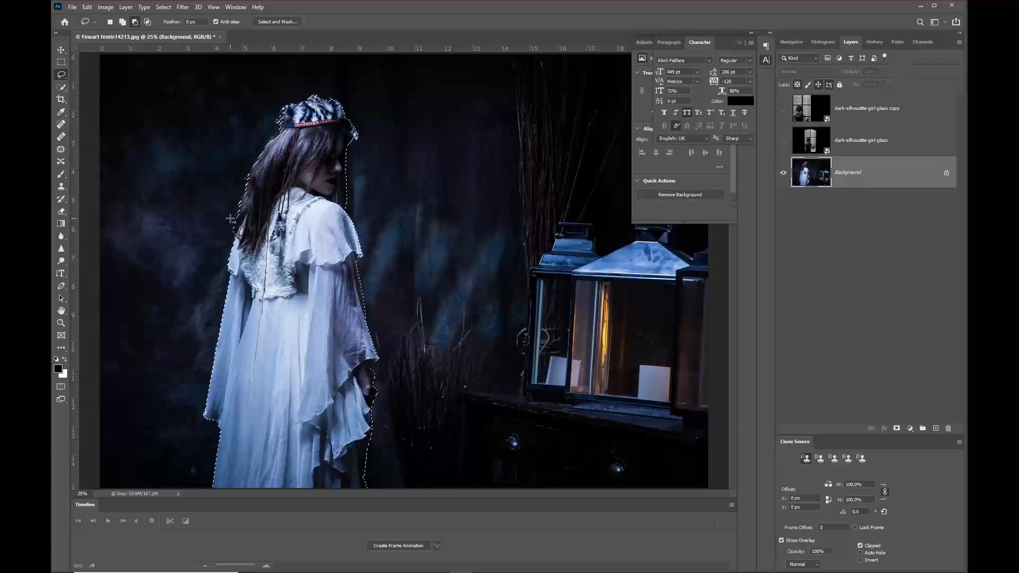
pyautogui.moveTo(231, 219); pyautogui.dragTo(230, 219)
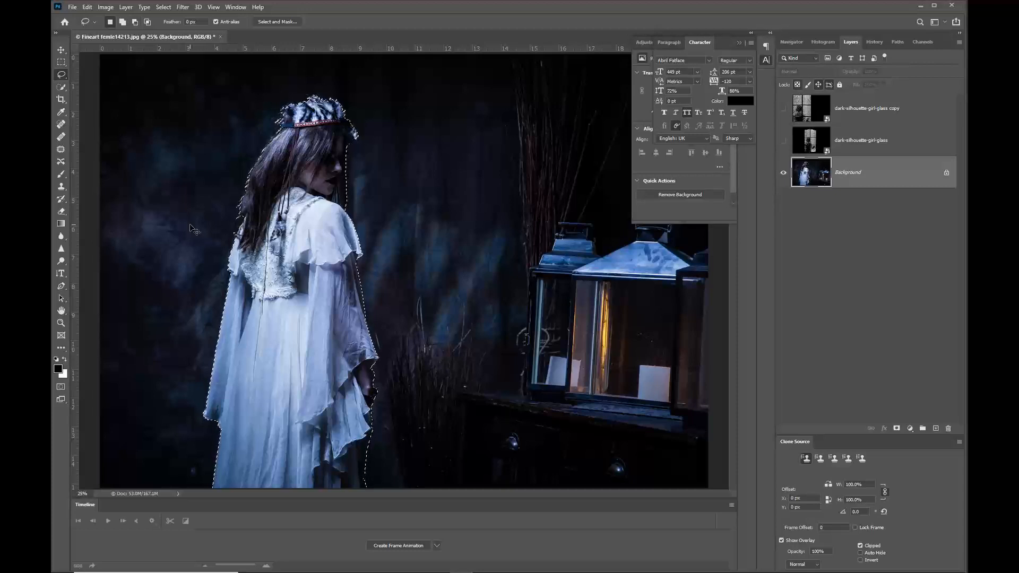
# Copy the selected woman to a new layer, show the original window layer, and place the cutout above it.
pyautogui.hotkey('ctrl', 'j')
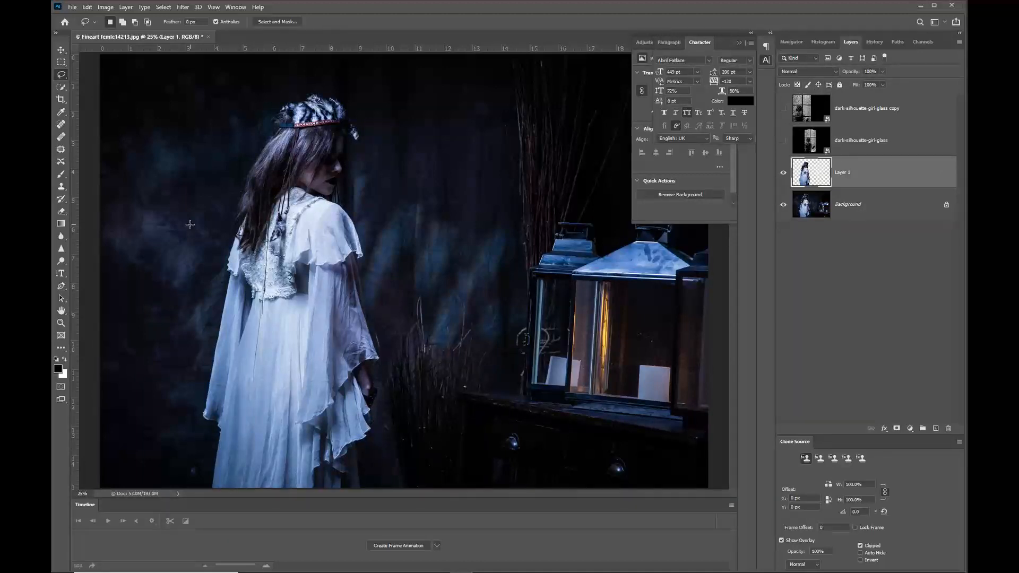
pyautogui.click(785, 141)
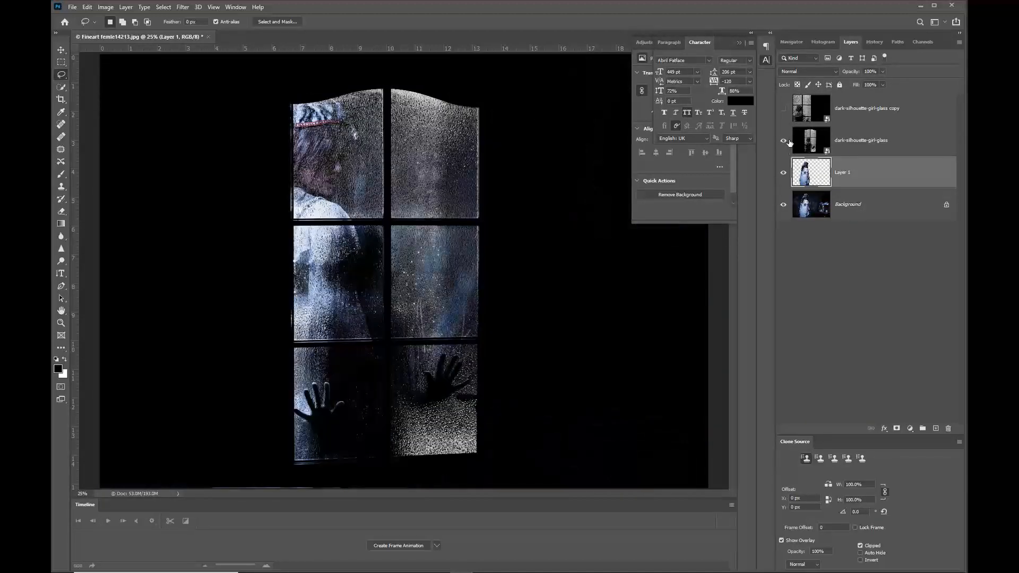
pyautogui.click(785, 173)
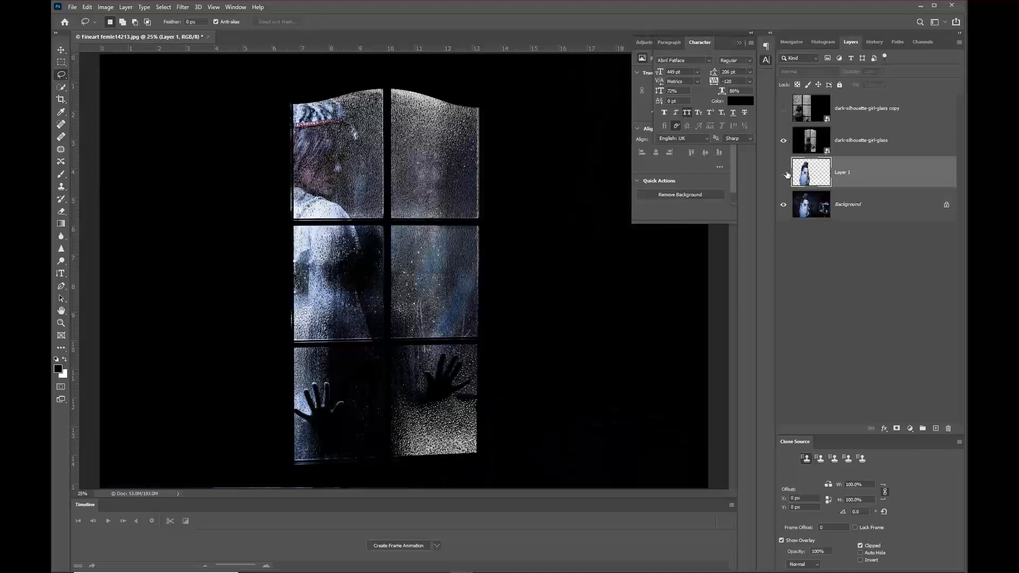
pyautogui.click(784, 173)
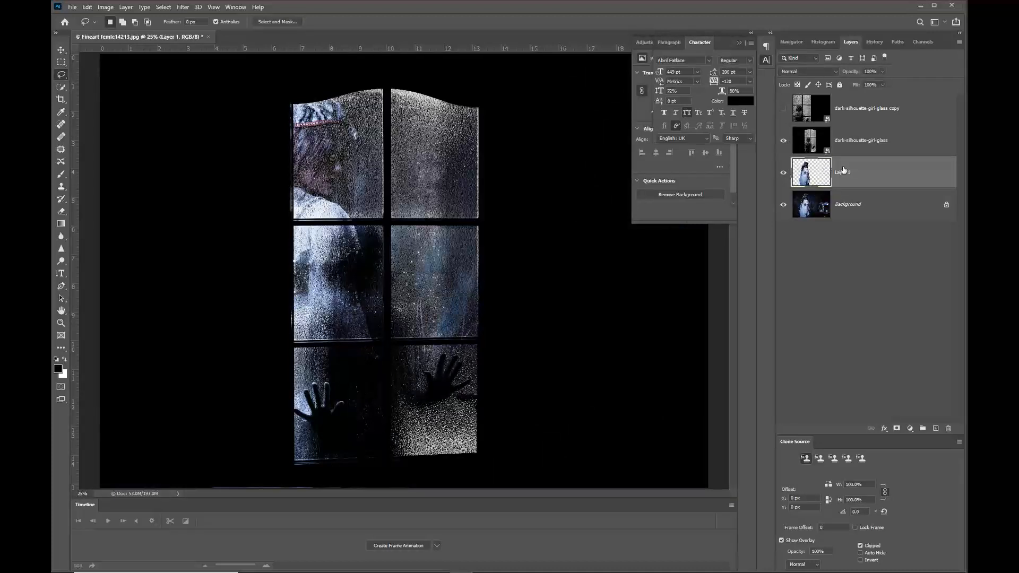
pyautogui.moveTo(853, 166); pyautogui.dragTo(856, 134)
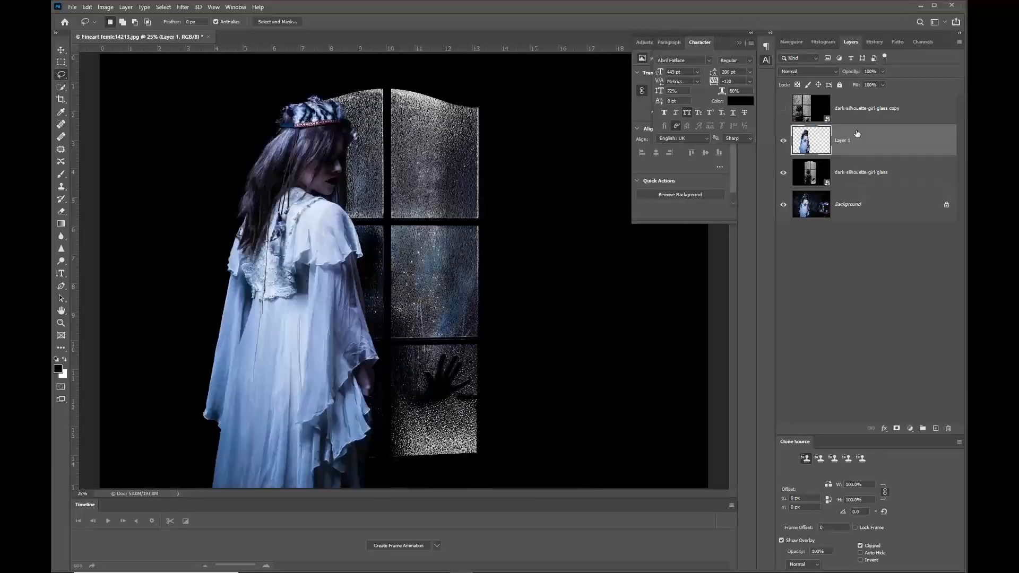
# Move the woman cutout to the right so she stands in front of the window's right edge.
pyautogui.click(61, 50)
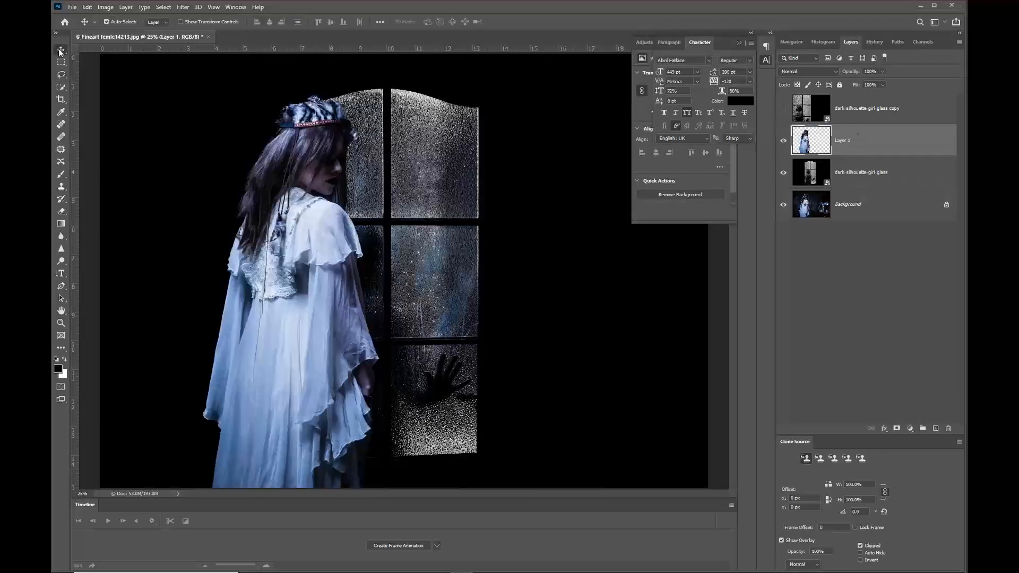
pyautogui.moveTo(289, 229); pyautogui.dragTo(536, 244)
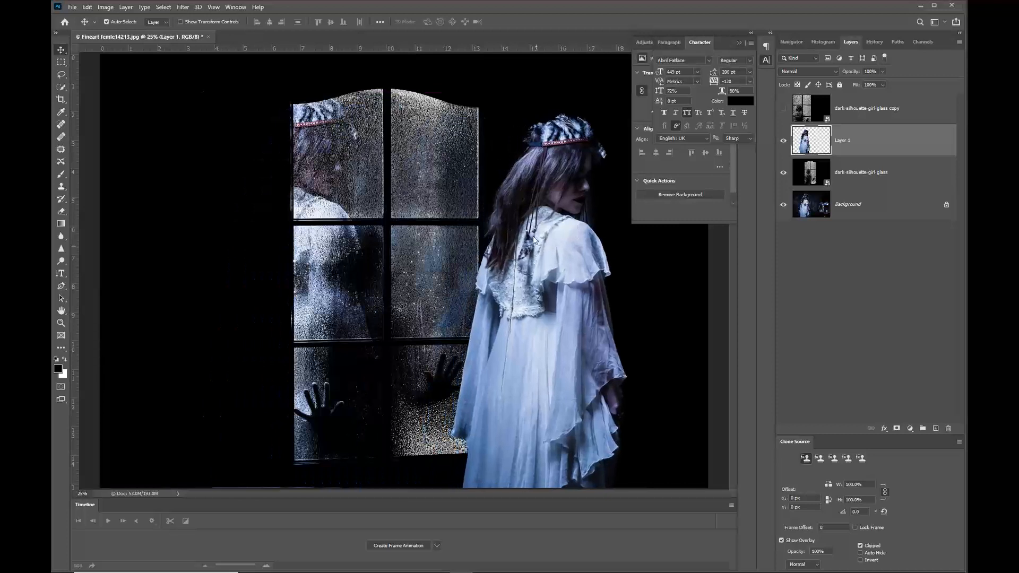
pyautogui.scroll(-2, 533, 236)
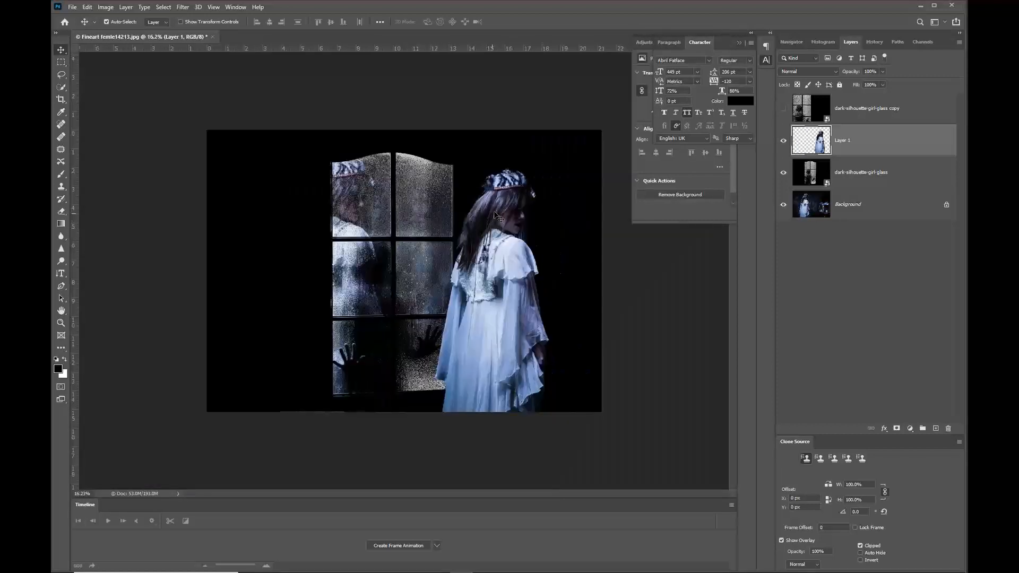
pyautogui.moveTo(495, 214)
pyautogui.mouseDown()
pyautogui.moveTo(519, 211)
pyautogui.moveTo(482, 212)
pyautogui.mouseUp()
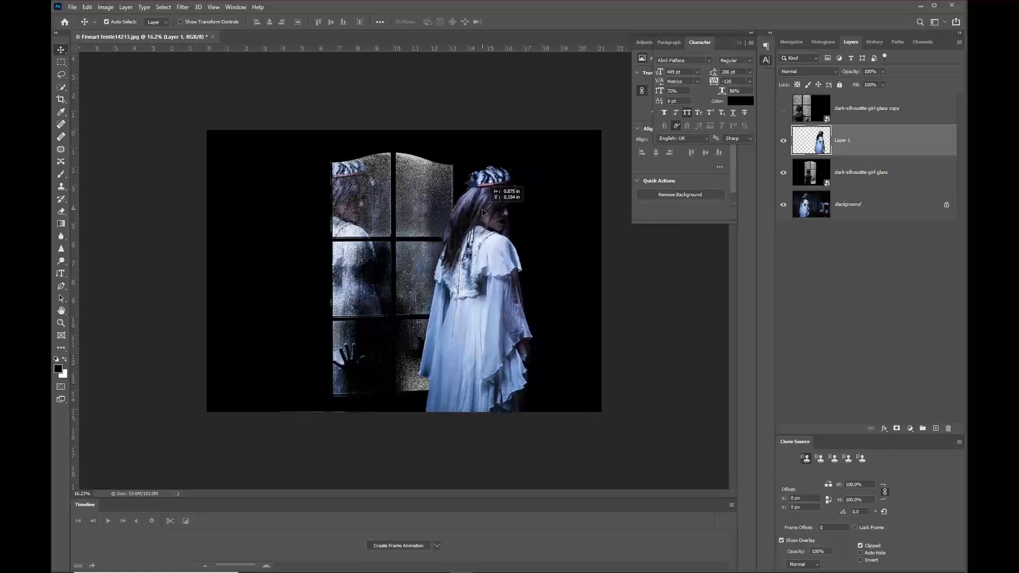
pyautogui.moveTo(482, 212); pyautogui.dragTo(482, 212)
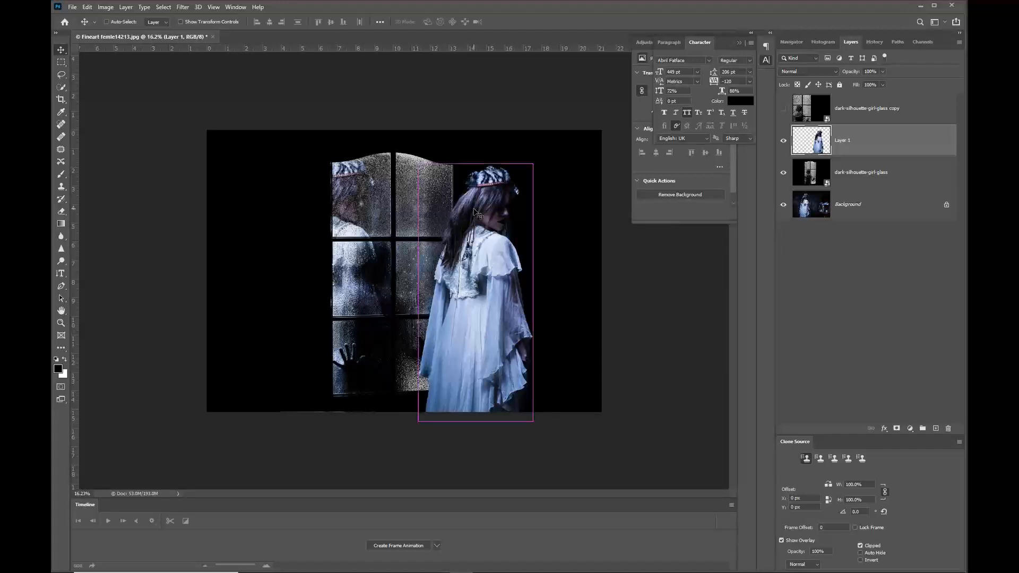
# Duplicate the woman cutout, offset the copy to the right, scale it to about 108%, and commit the transform.
pyautogui.hotkey('ctrl', 'j')
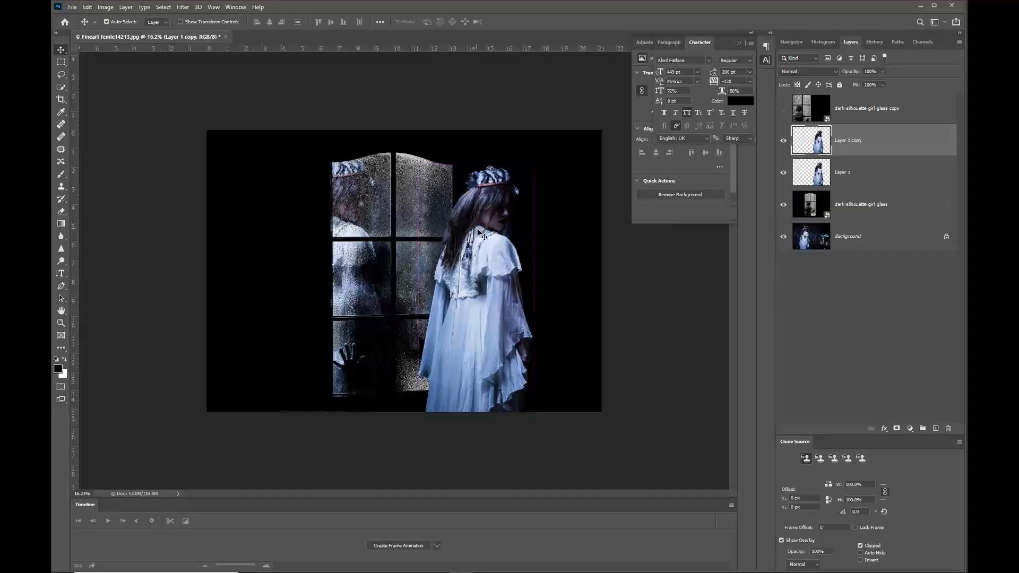
pyautogui.moveTo(485, 253); pyautogui.dragTo(526, 248)
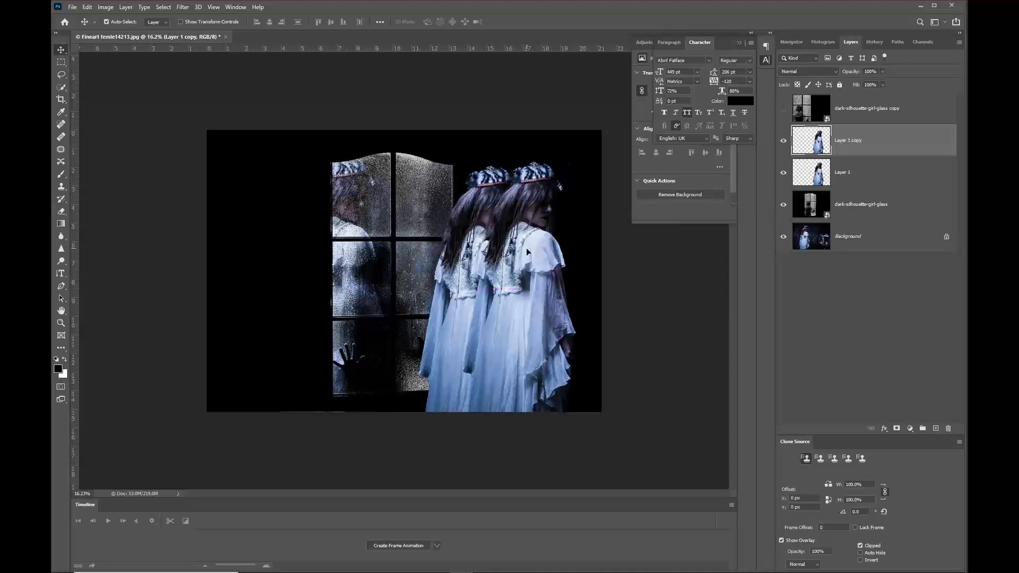
pyautogui.hotkey('ctrl', 't')
pyautogui.hotkey('ctrl', 't')
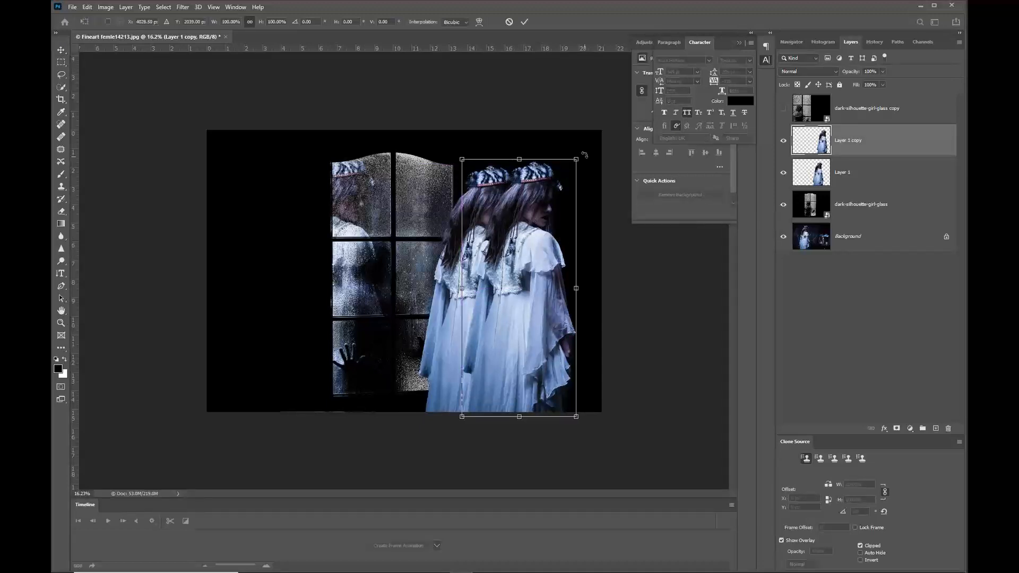
pyautogui.moveTo(576, 158); pyautogui.dragTo(590, 138)
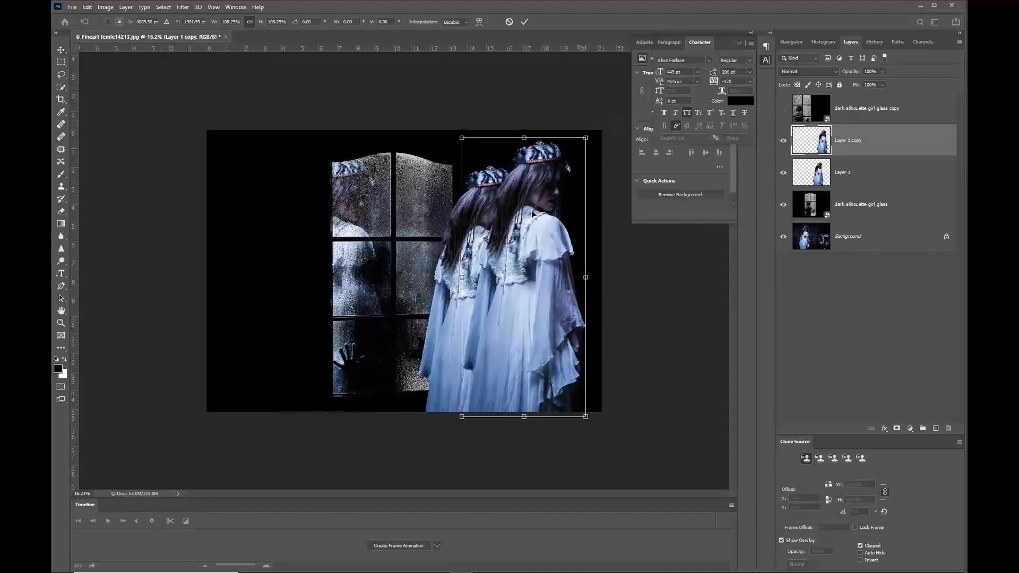
pyautogui.moveTo(523, 255)
pyautogui.mouseDown()
pyautogui.moveTo(551, 265)
pyautogui.moveTo(507, 251)
pyautogui.mouseUp()
pyautogui.press('Return')
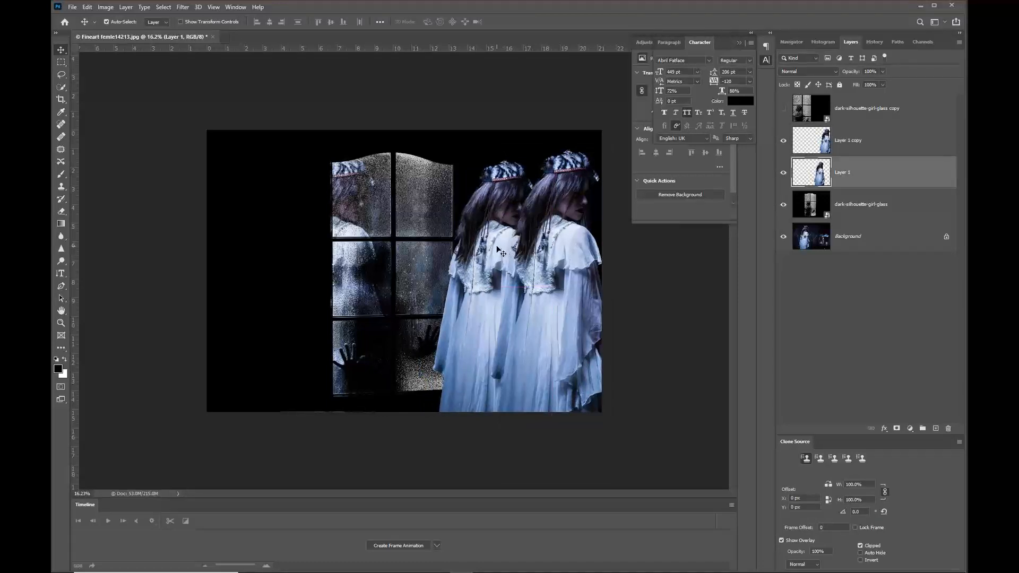
# Duplicate Layer 1 again and move the lower figure left to form a row of three women.
pyautogui.moveTo(906, 183); pyautogui.dragTo(935, 429)
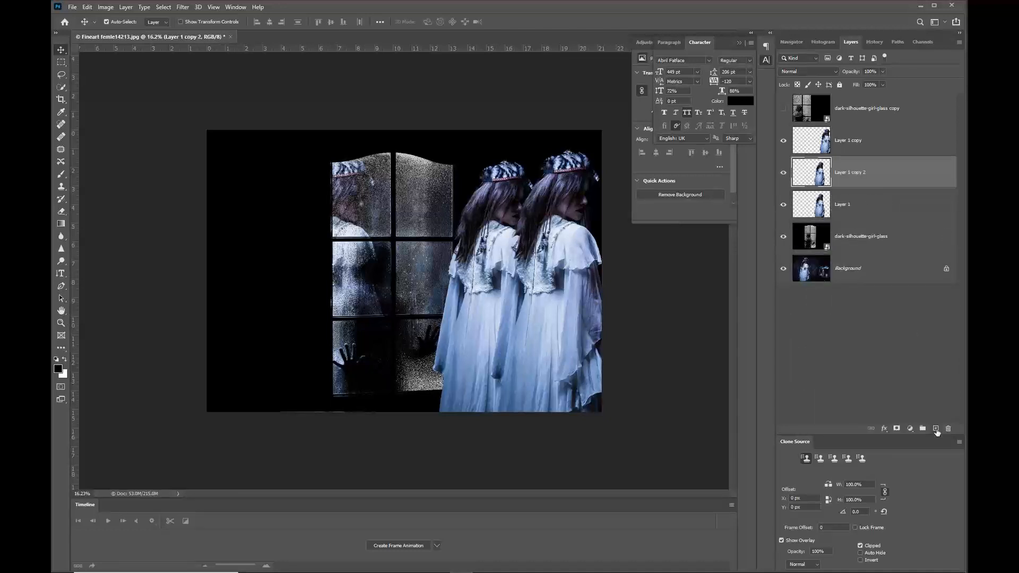
pyautogui.click(814, 210)
pyautogui.press('ctrl')
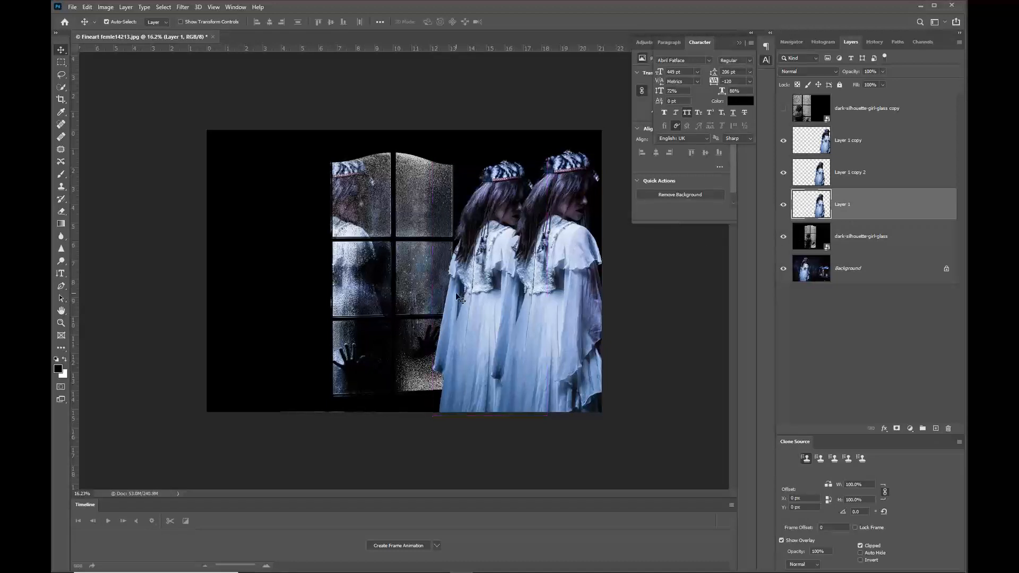
pyautogui.moveTo(456, 297); pyautogui.dragTo(408, 300)
pyautogui.press('ctrl')
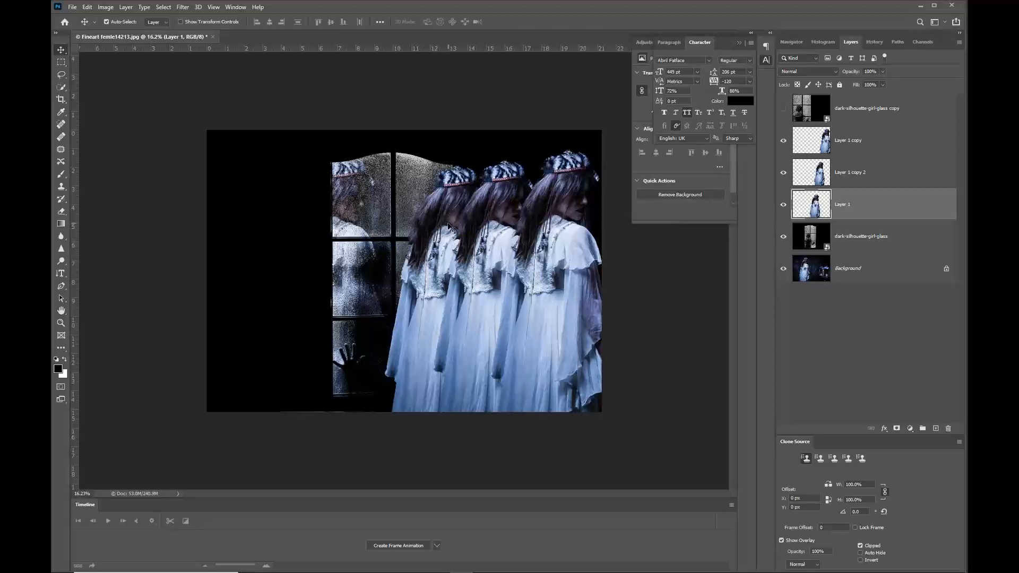
pyautogui.click(183, 8)
pyautogui.moveTo(240, 118)
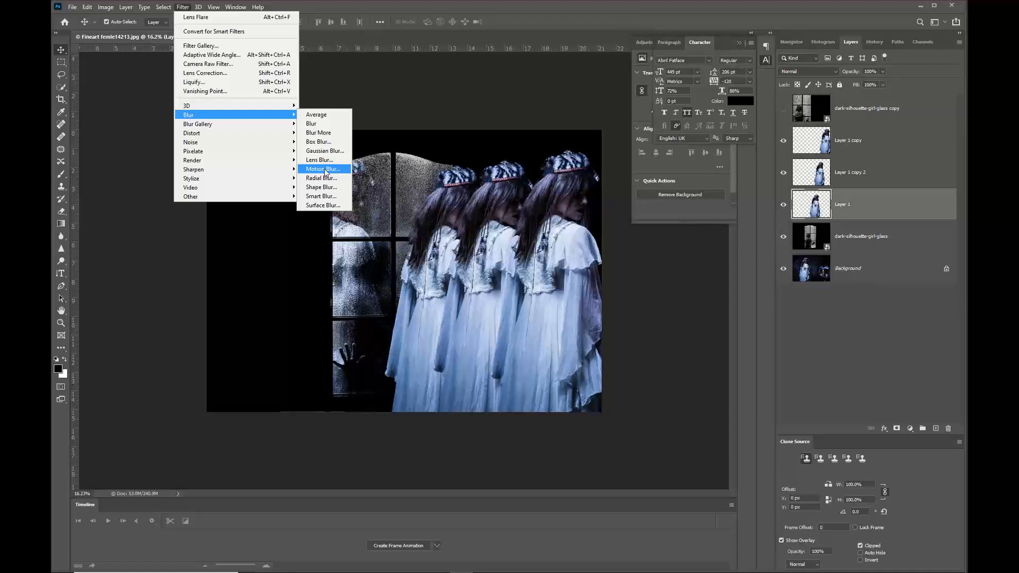
pyautogui.click(518, 95)
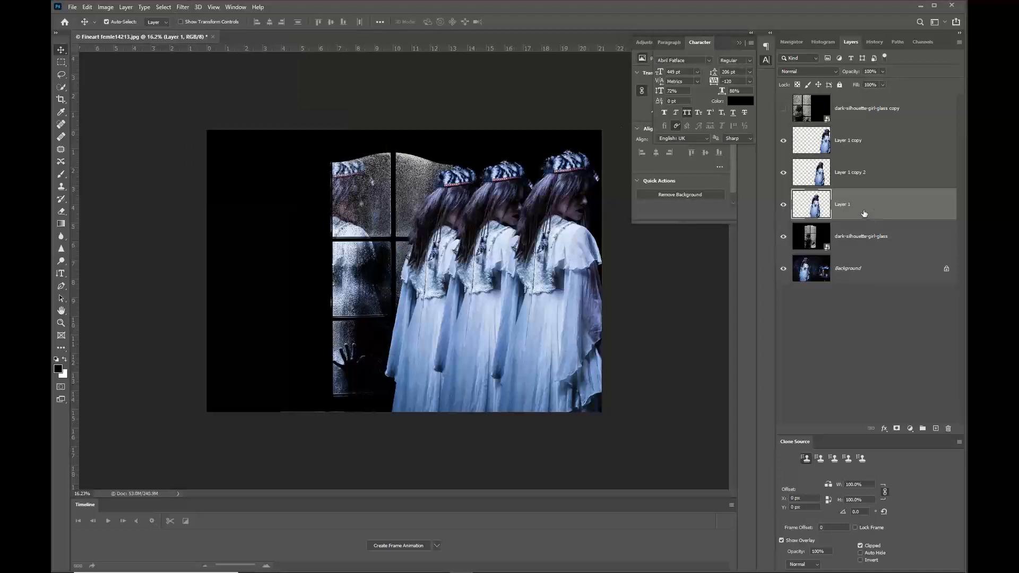
# Convert Layer 1, the woman nearest the window, to a smart object.
pyautogui.rightClick(864, 213)
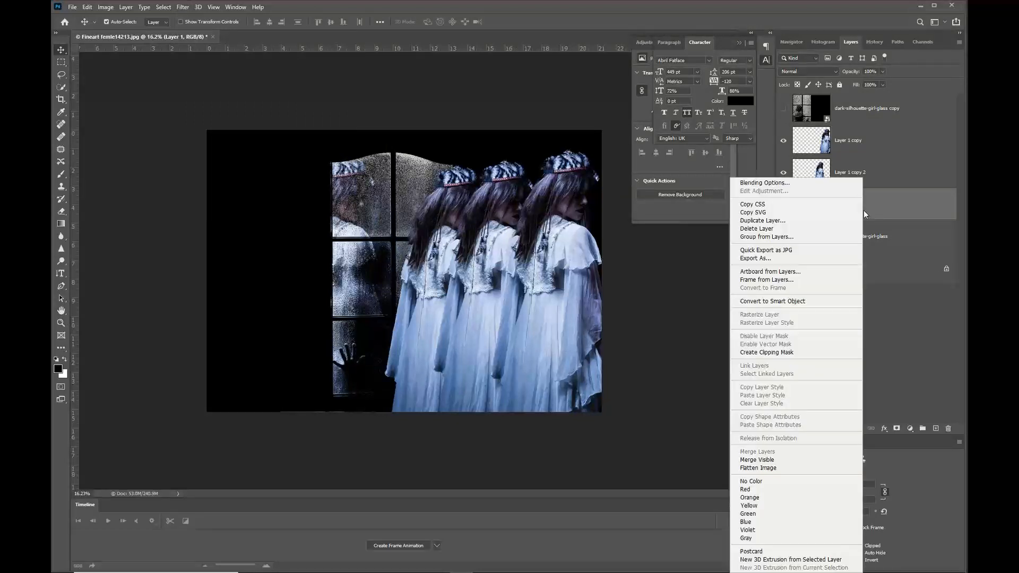
pyautogui.click(806, 302)
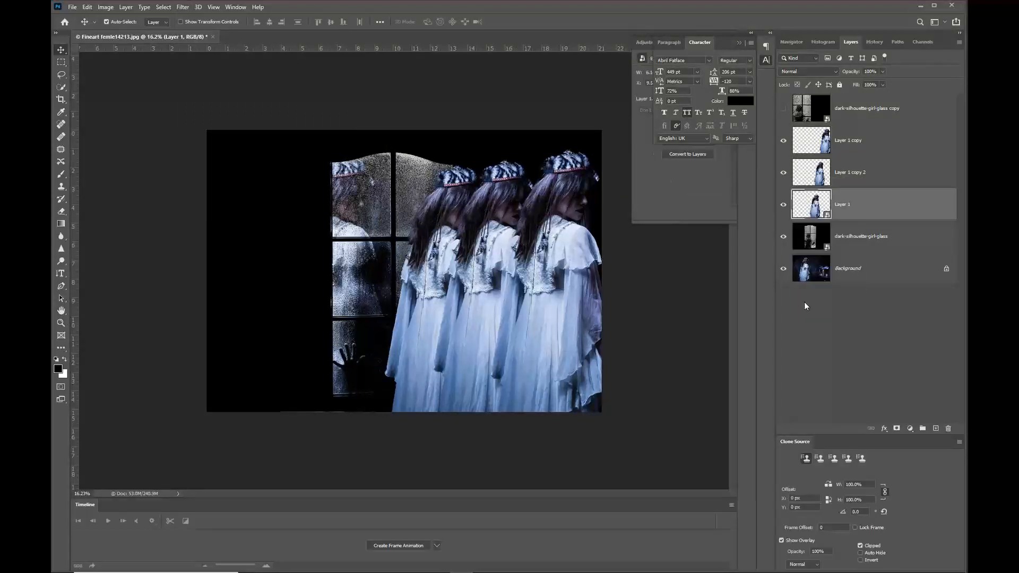
# Apply a Motion Blur at -13° over 218 pixels to Layer 1 and lower the layer's opacity to about 80%.
pyautogui.click(183, 7)
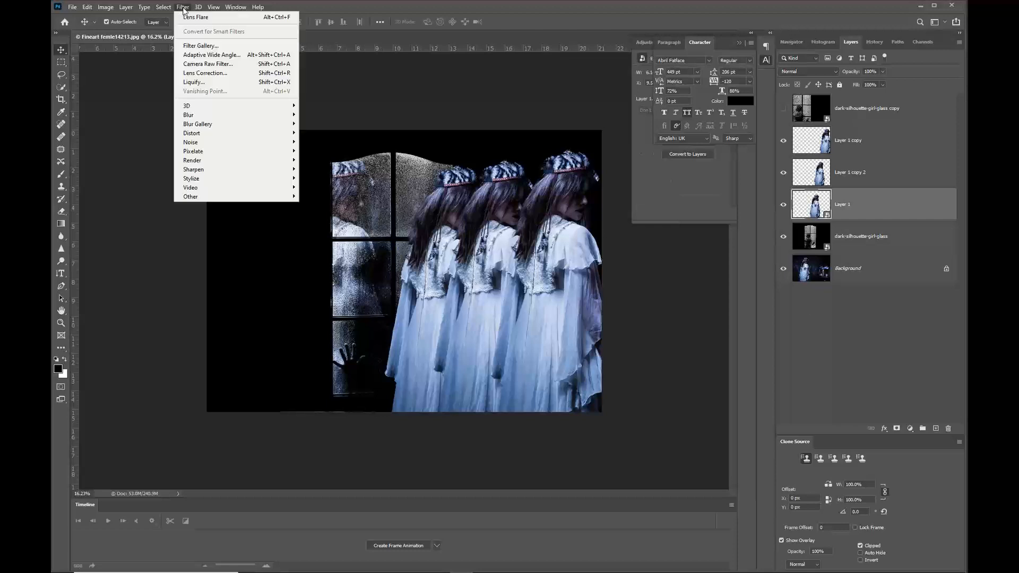
pyautogui.moveTo(204, 117)
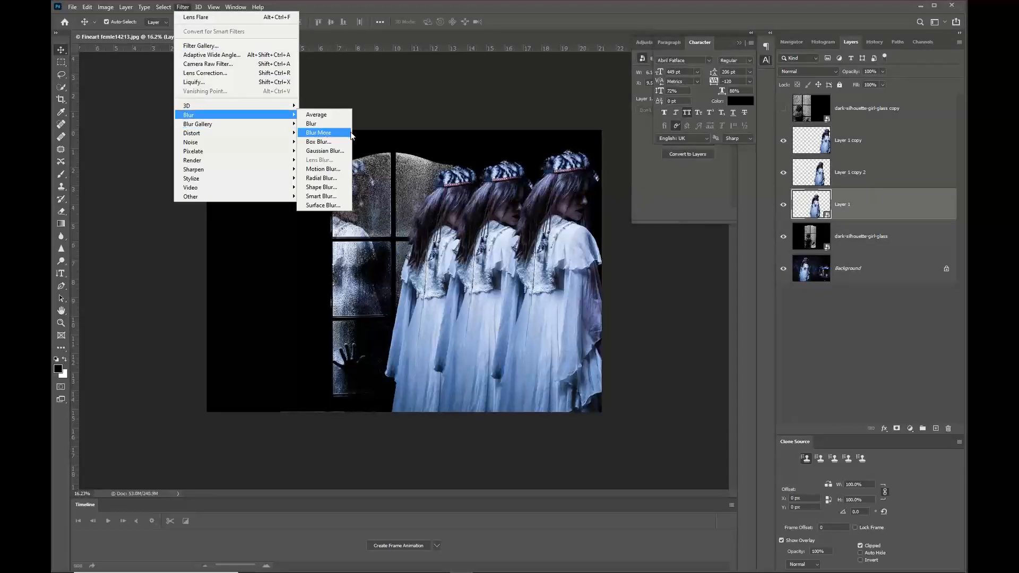
pyautogui.click(323, 169)
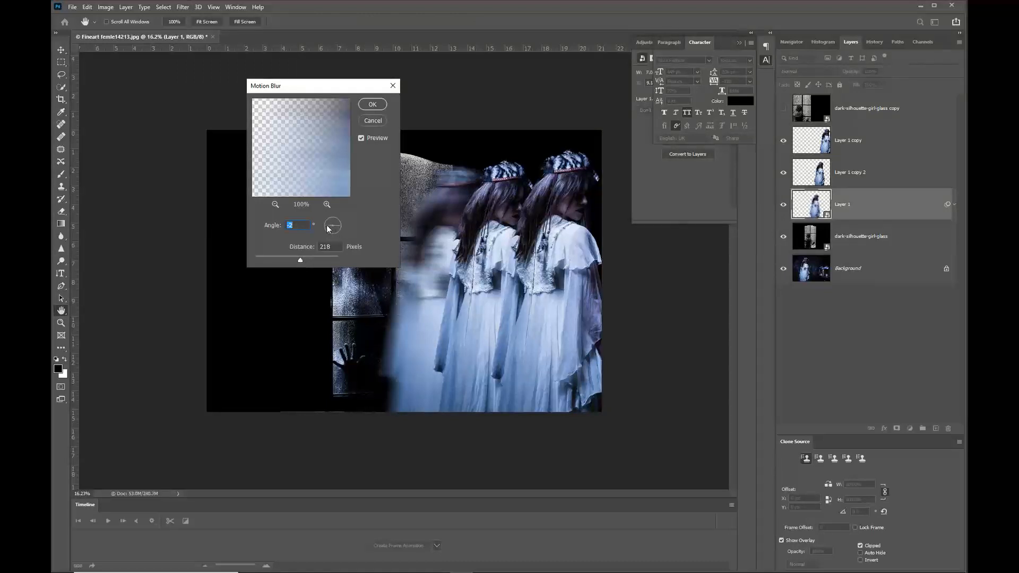
pyautogui.moveTo(328, 228); pyautogui.dragTo(324, 224)
pyautogui.click(372, 104)
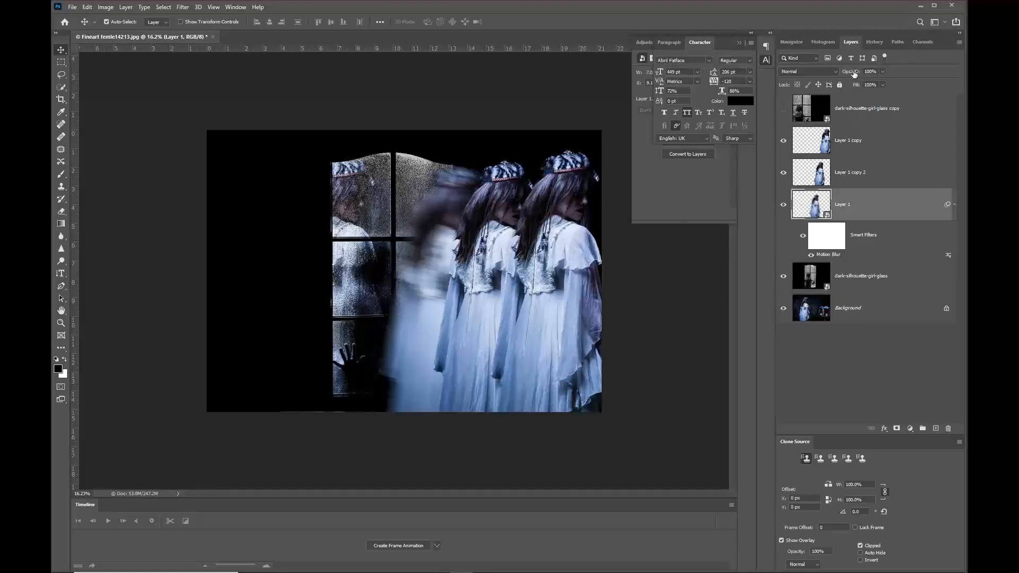
pyautogui.moveTo(850, 72); pyautogui.dragTo(844, 75)
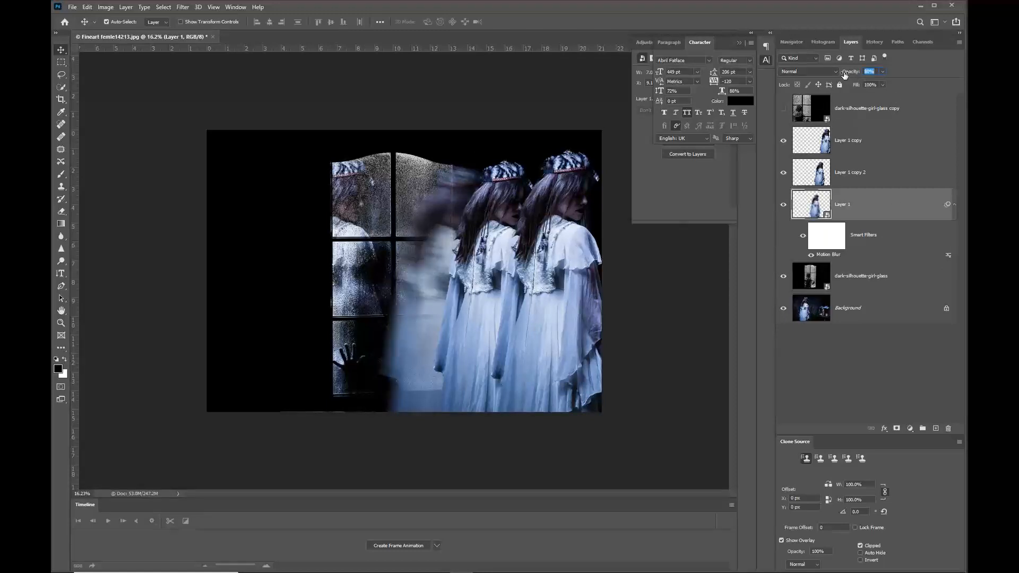
# Convert Layer 1 copy, the woman farthest from the window, to a smart object.
pyautogui.click(811, 139)
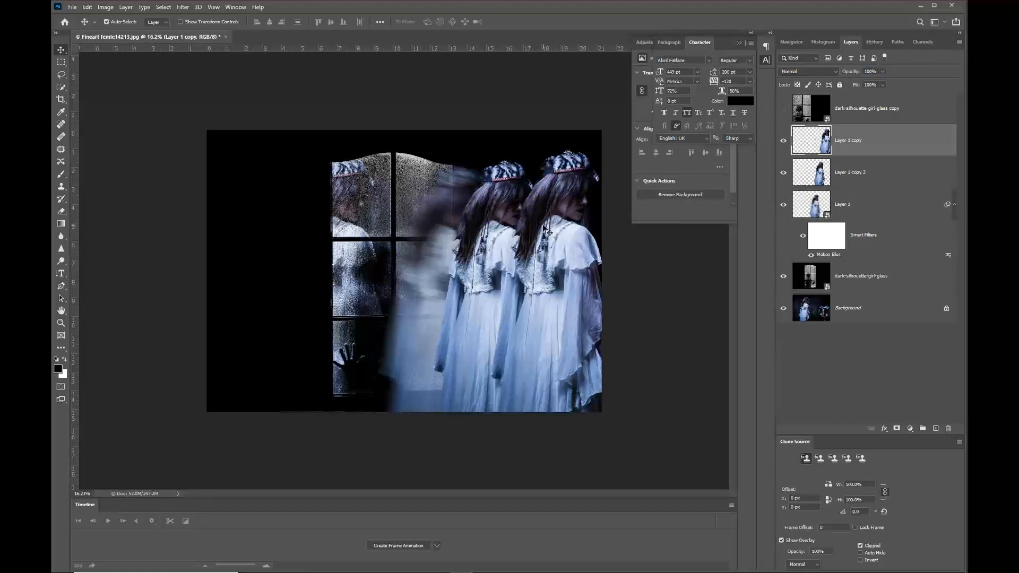
pyautogui.moveTo(542, 229); pyautogui.dragTo(543, 228)
pyautogui.rightClick(886, 148)
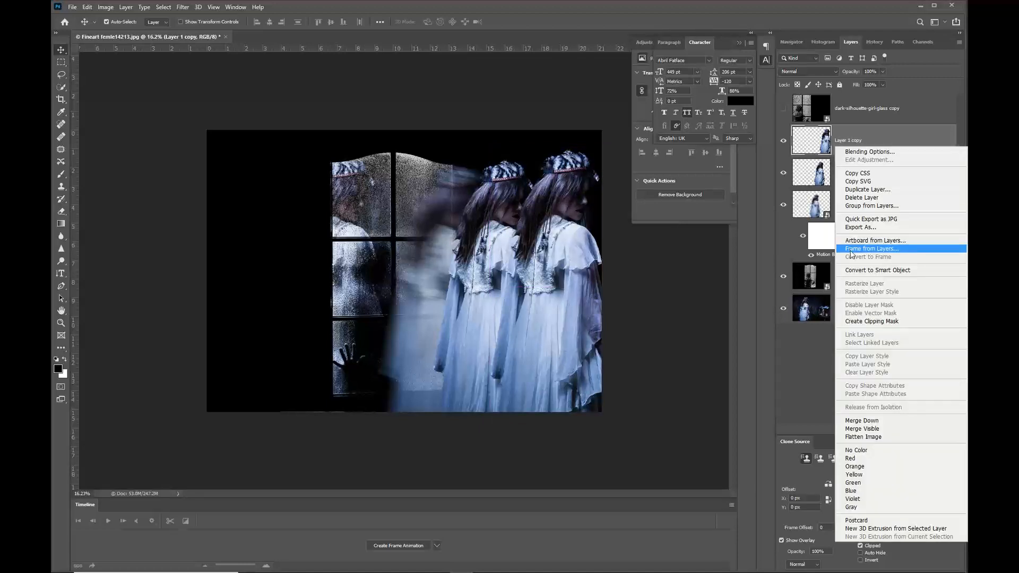
pyautogui.click(852, 270)
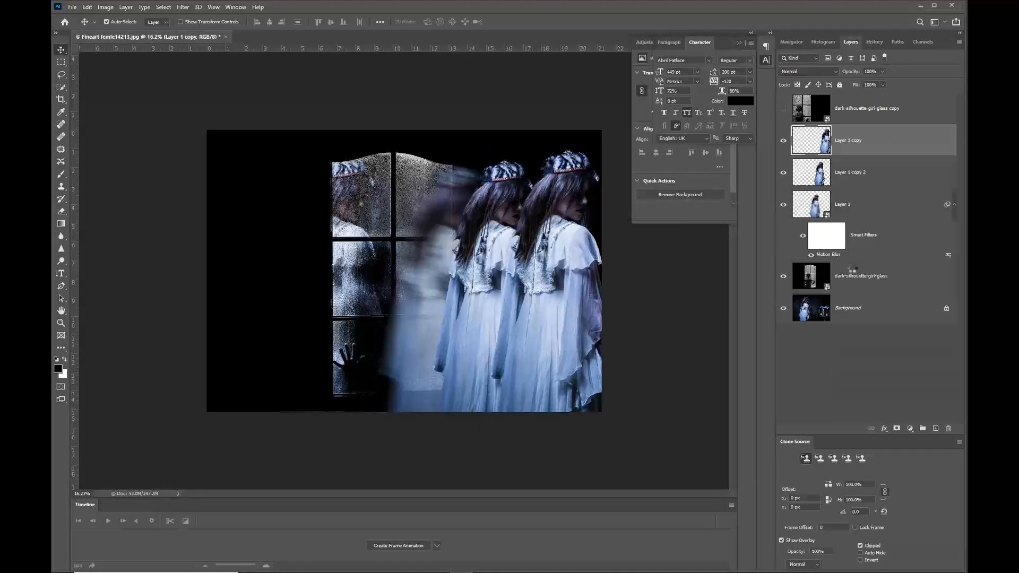
# Apply a Motion Blur at -13° over 295 pixels to Layer 1 copy.
pyautogui.click(183, 7)
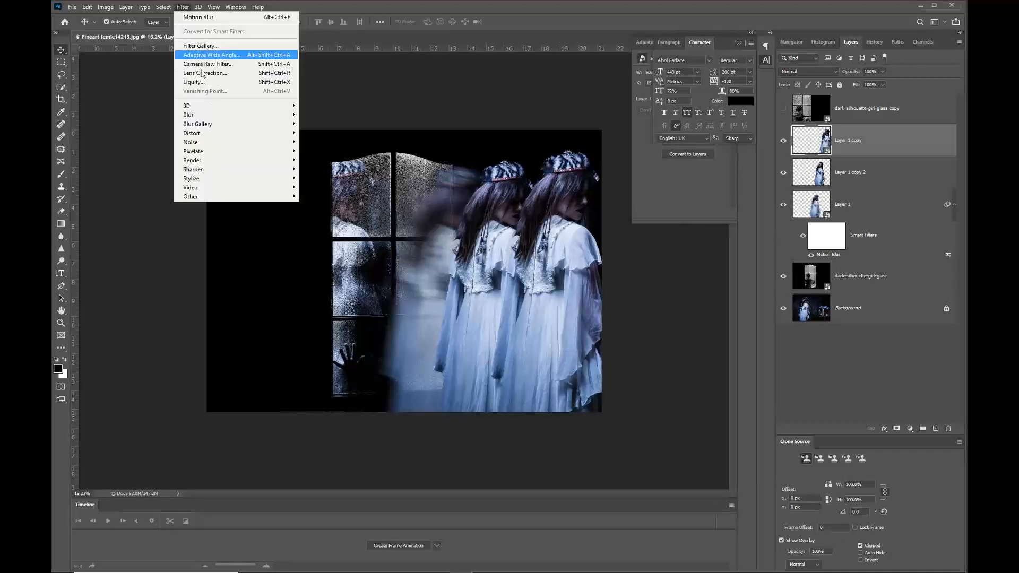
pyautogui.moveTo(215, 117)
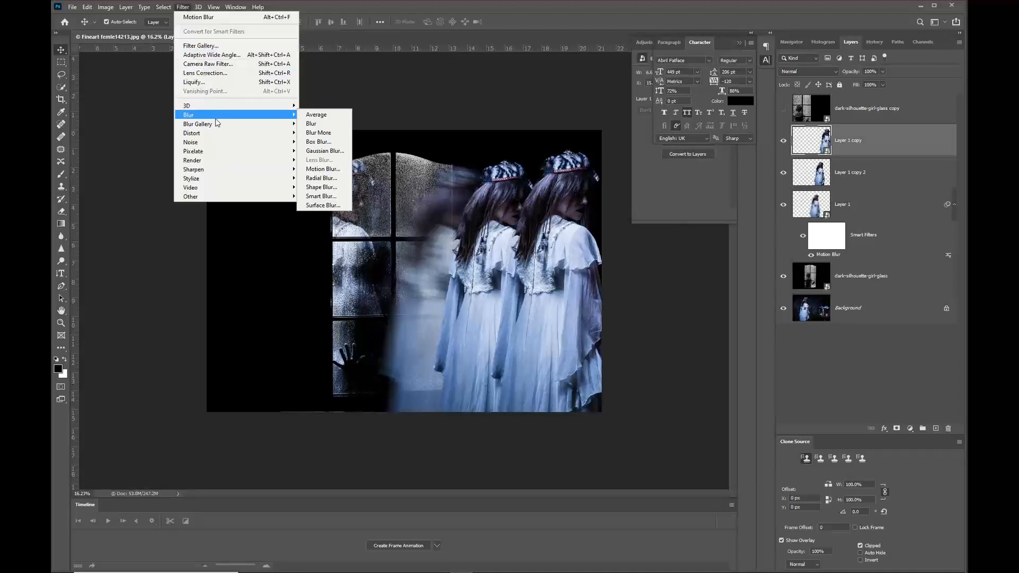
pyautogui.click(322, 169)
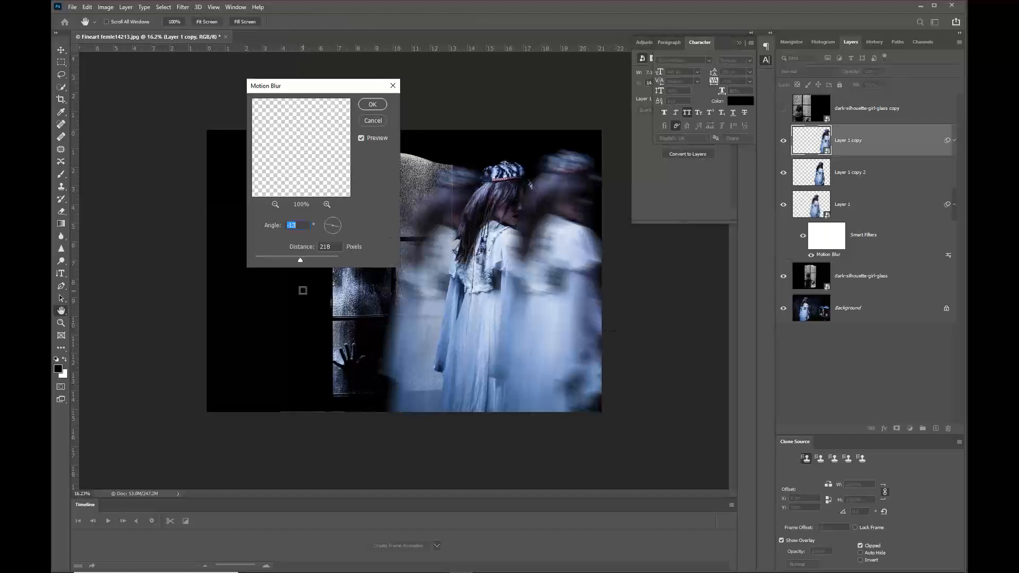
pyautogui.moveTo(299, 258); pyautogui.dragTo(311, 259)
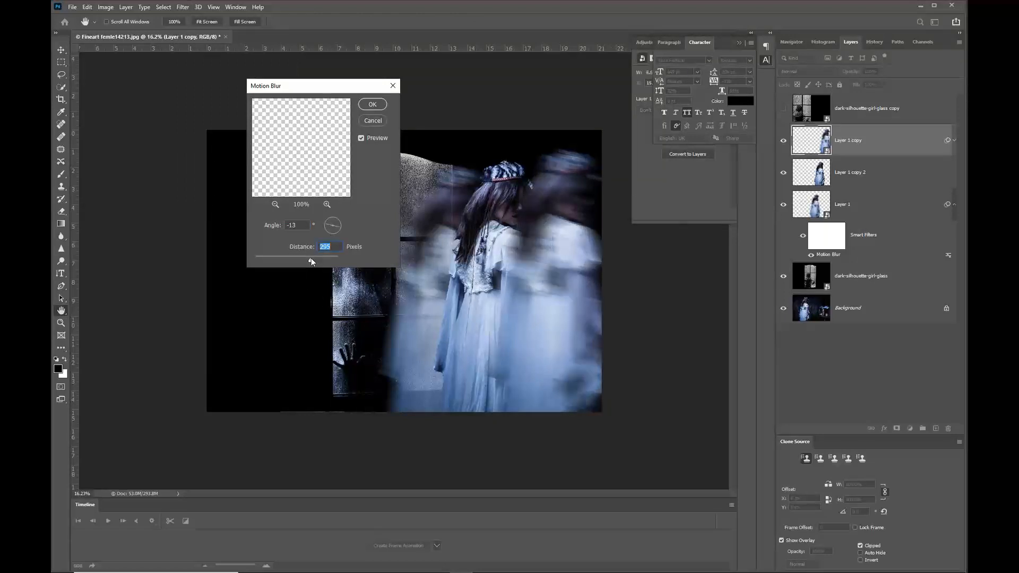
pyautogui.click(372, 104)
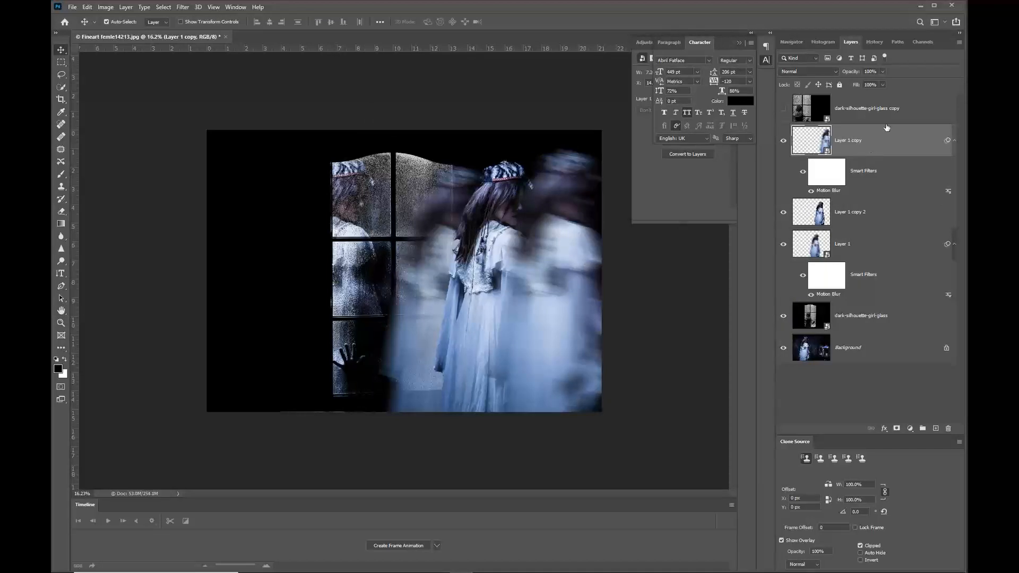
# Place the sharp woman, Layer 1 copy 2, directly beneath Layer 1 and shift the figures slightly right to space them out.
pyautogui.click(838, 223)
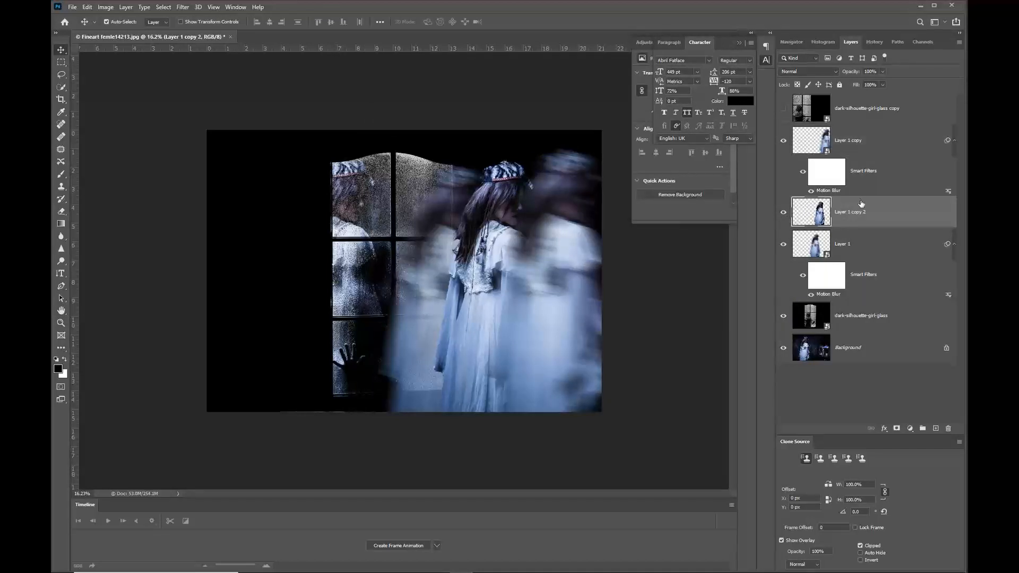
pyautogui.moveTo(860, 204); pyautogui.dragTo(859, 136)
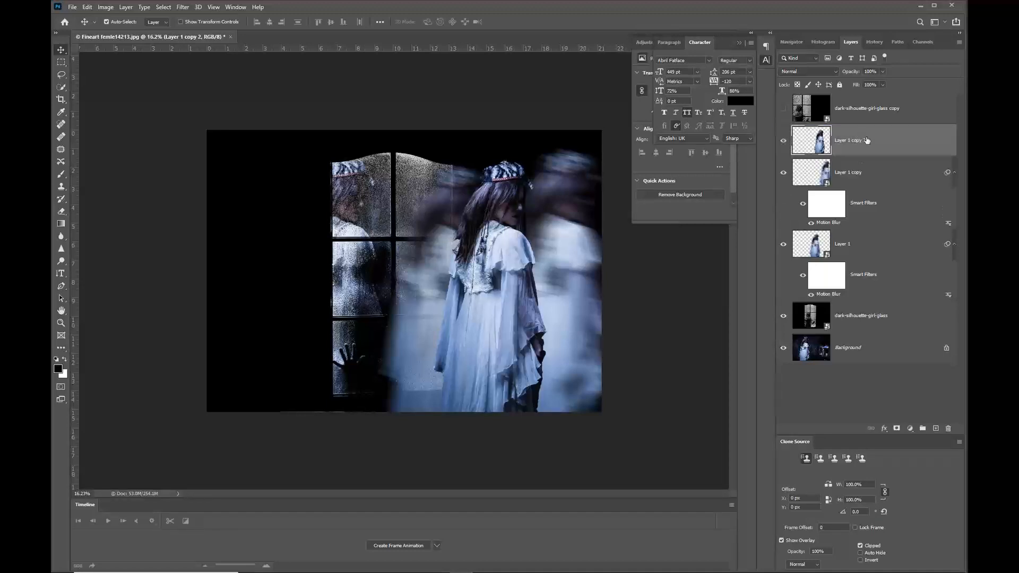
pyautogui.moveTo(876, 147); pyautogui.dragTo(875, 299)
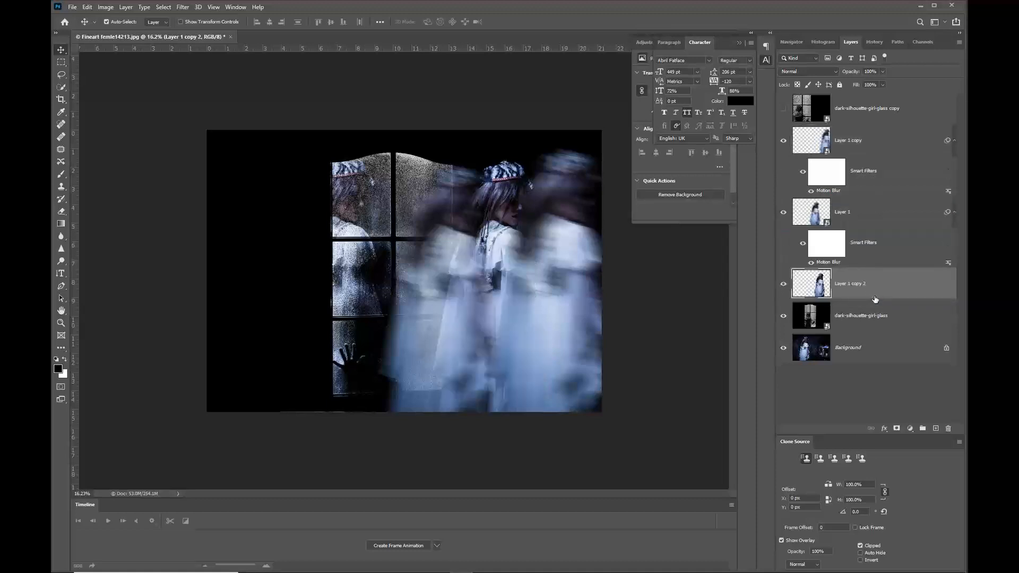
pyautogui.moveTo(538, 222); pyautogui.dragTo(585, 252)
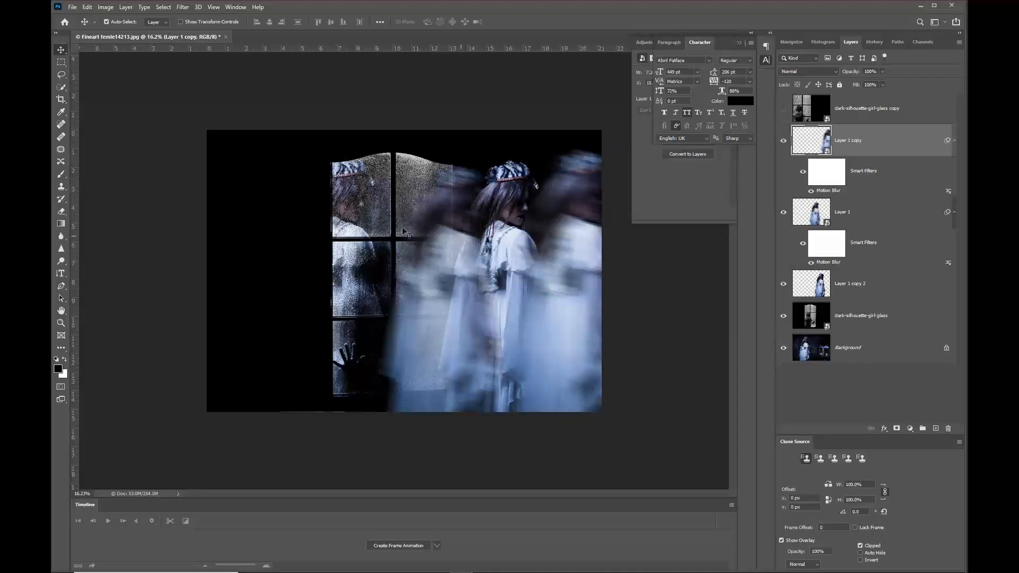
# Duplicate the Background layer and hide the original Background.
pyautogui.click(351, 199)
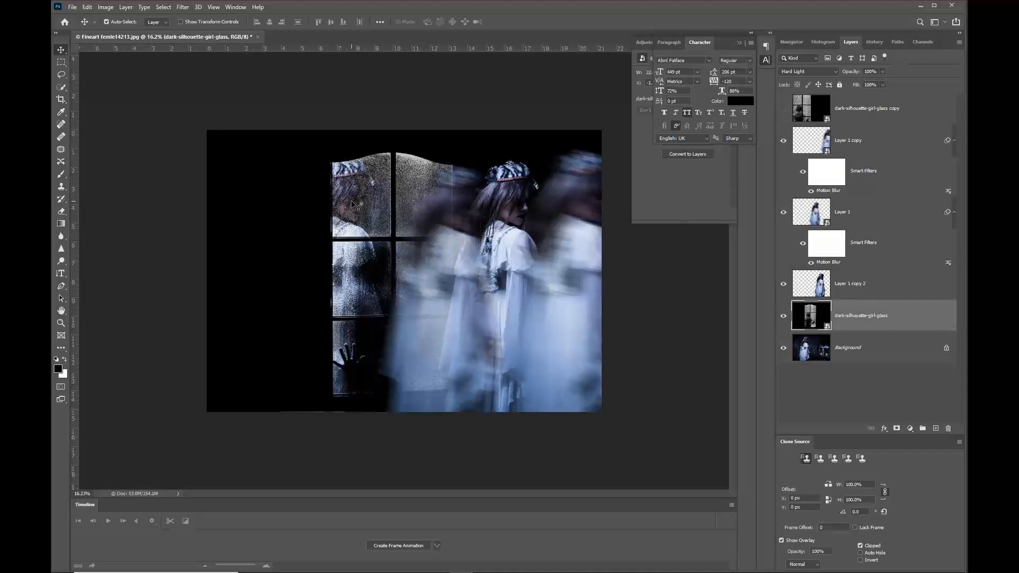
pyautogui.click(803, 353)
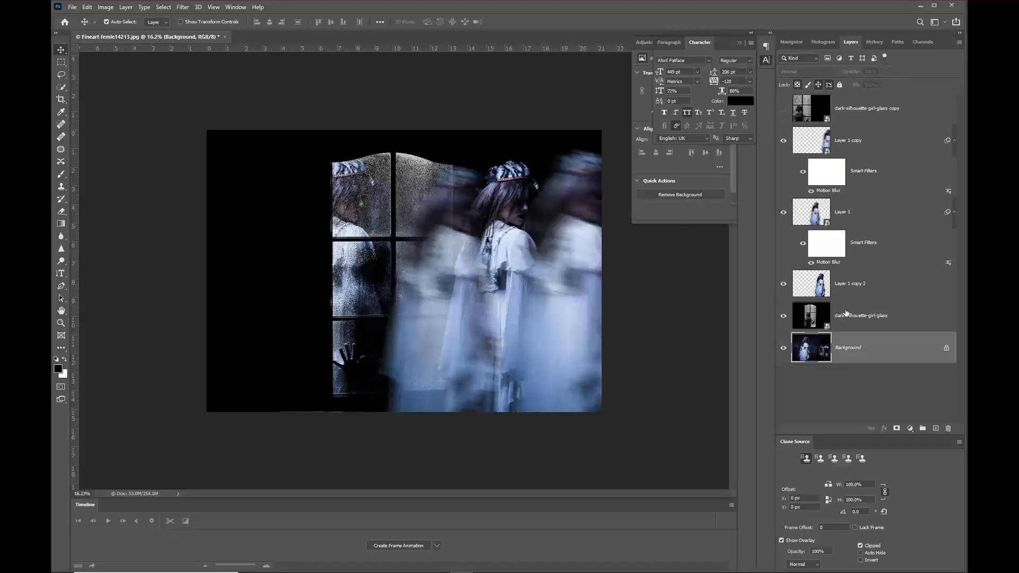
pyautogui.hotkey('ctrl', 'j')
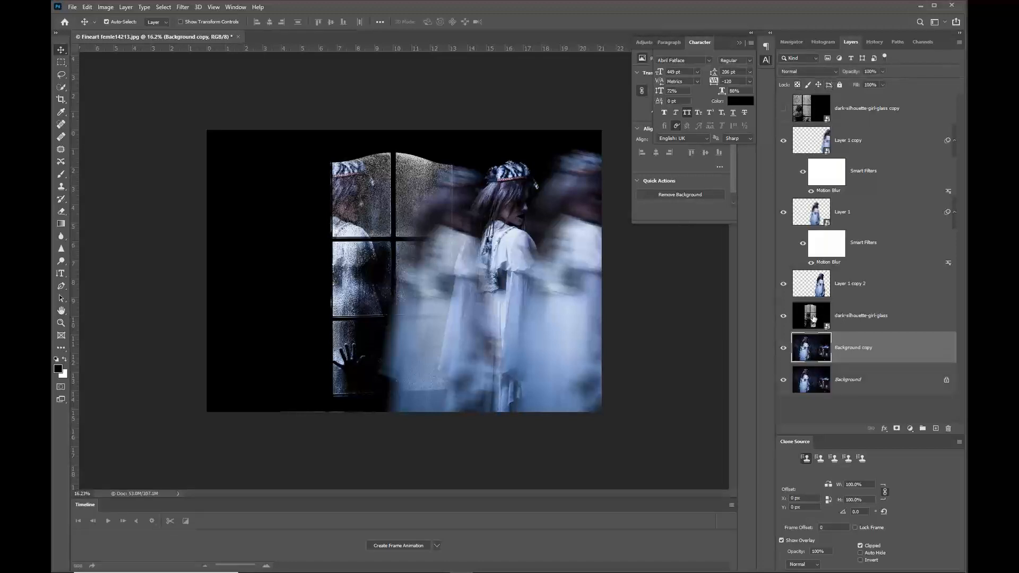
pyautogui.click(783, 381)
# Scale the Background copy to about 86% and position it so the woman's head and shoulders fit inside the window's left panes.
pyautogui.hotkey('ctrl', 't')
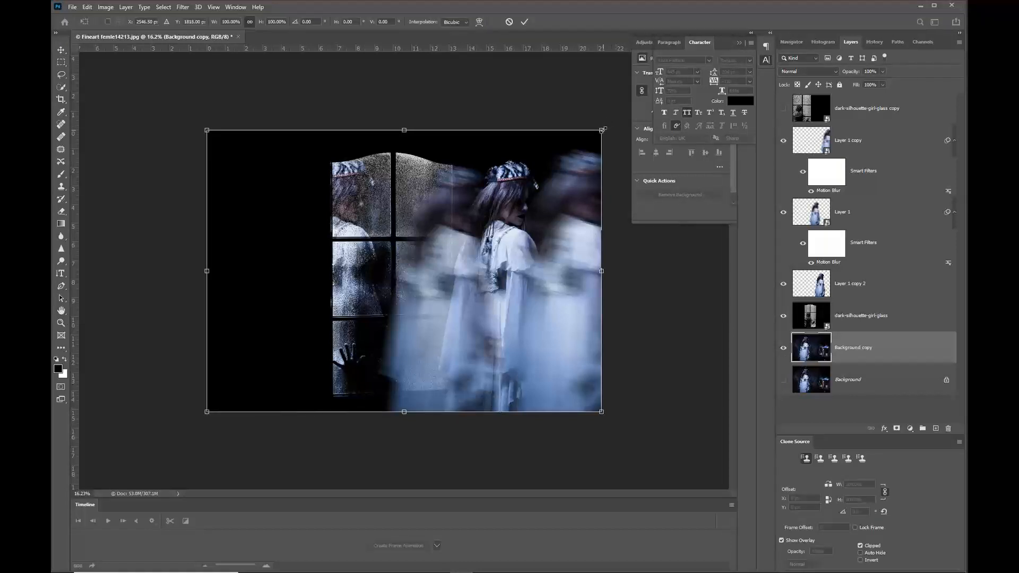
pyautogui.moveTo(601, 130); pyautogui.dragTo(562, 158)
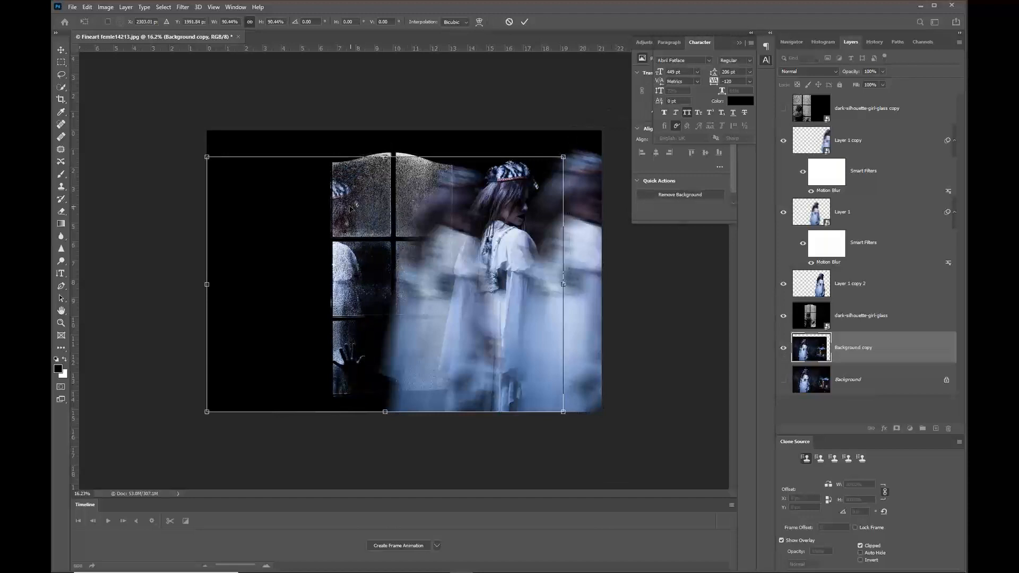
pyautogui.moveTo(350, 207); pyautogui.dragTo(375, 202)
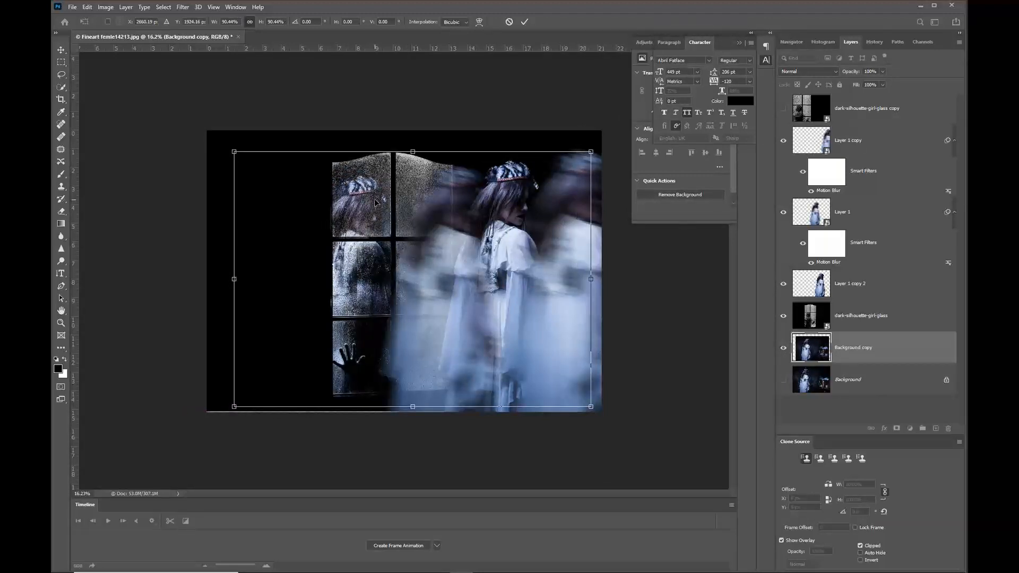
pyautogui.moveTo(234, 152); pyautogui.dragTo(240, 154)
pyautogui.moveTo(592, 407); pyautogui.dragTo(581, 399)
pyautogui.moveTo(498, 320); pyautogui.dragTo(501, 317)
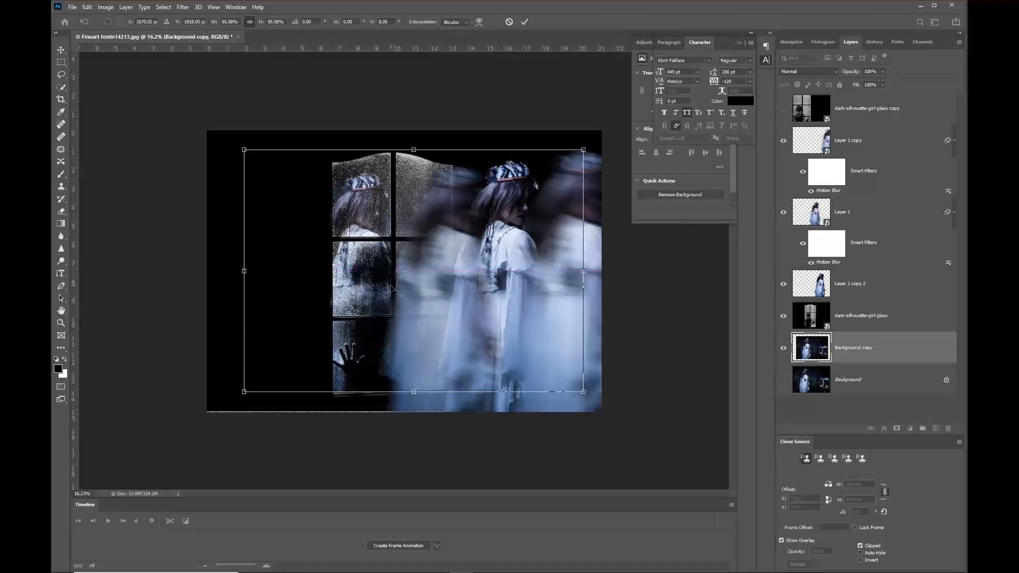
pyautogui.press('Return')
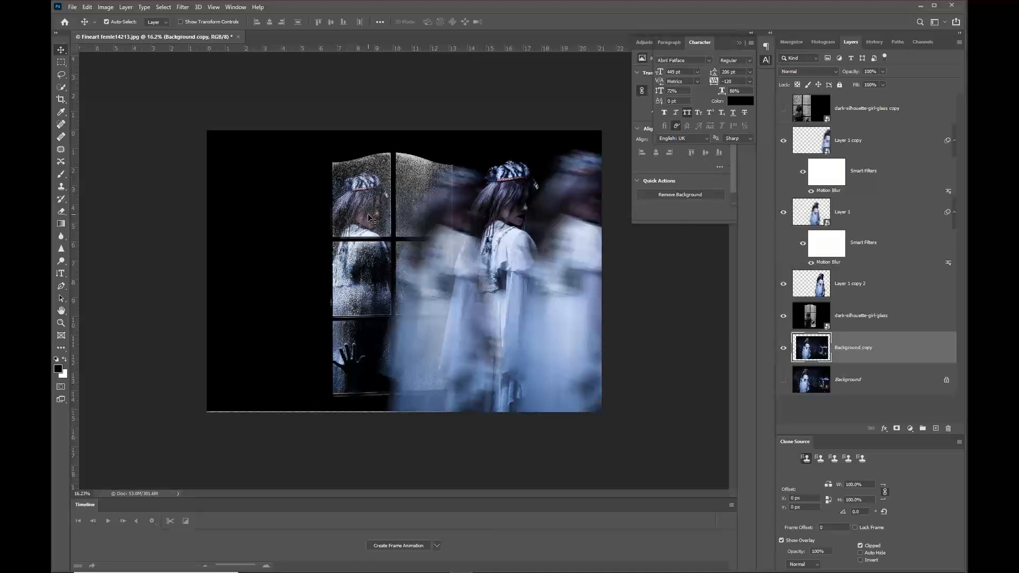
# Examine the woman's reflection behind the rainy glass up close and compare the Background copy and dark-silhouette-girl-glass layers.
pyautogui.scroll(-2, 502, 273)
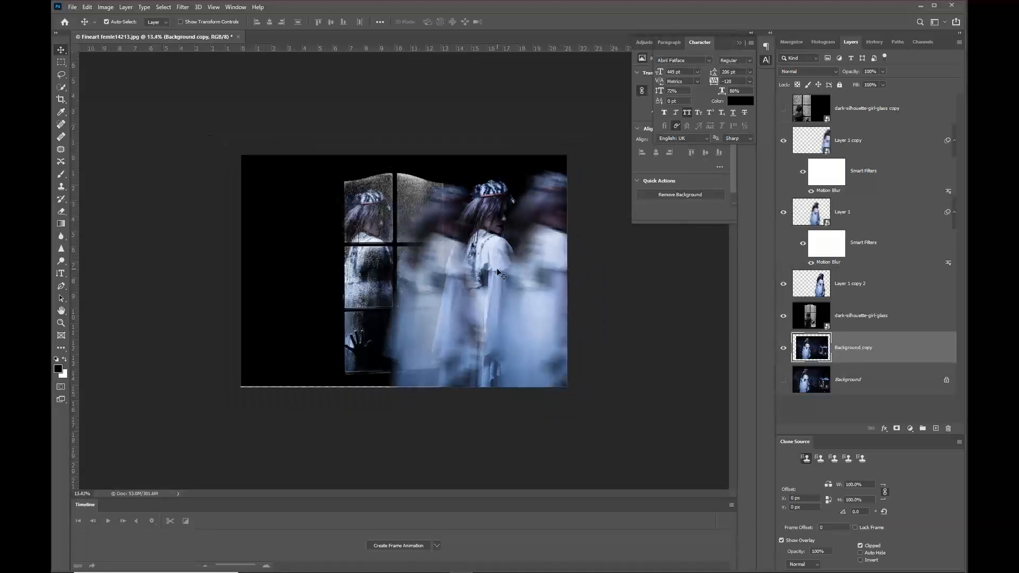
pyautogui.scroll(3, 502, 273)
pyautogui.scroll(1, 502, 273)
pyautogui.scroll(1, 530, 289)
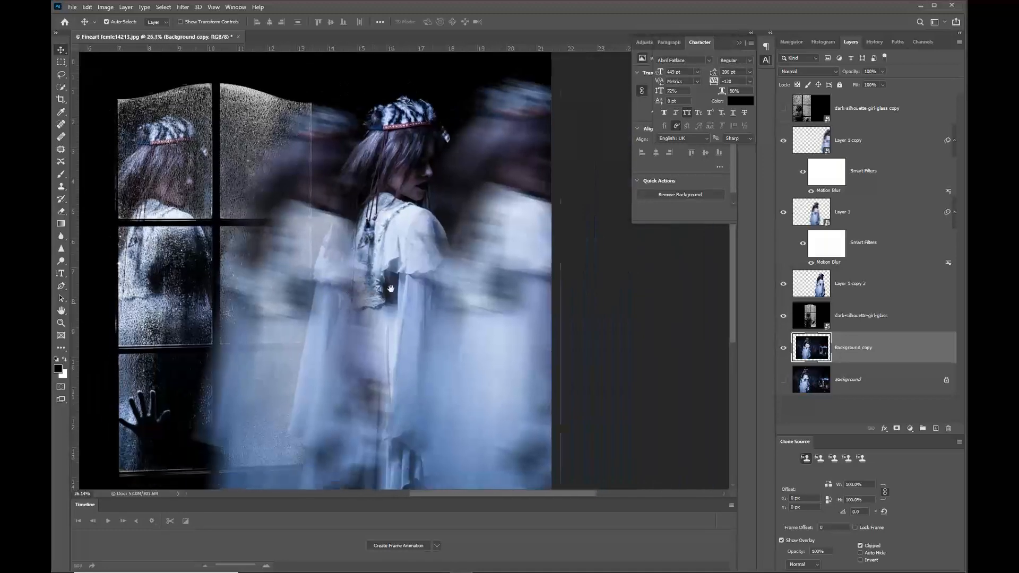
pyautogui.scroll(1, 423, 297)
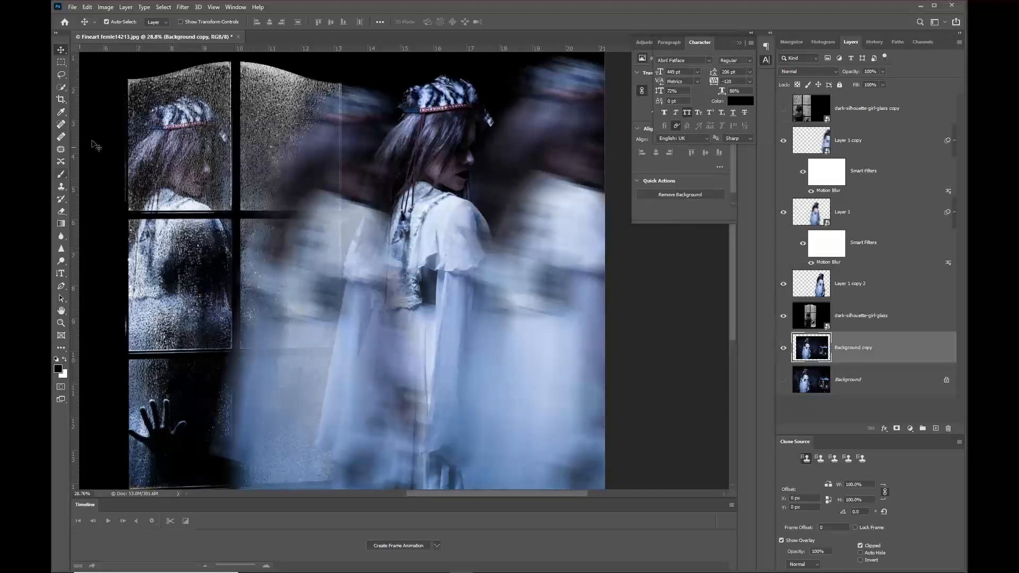
pyautogui.click(859, 315)
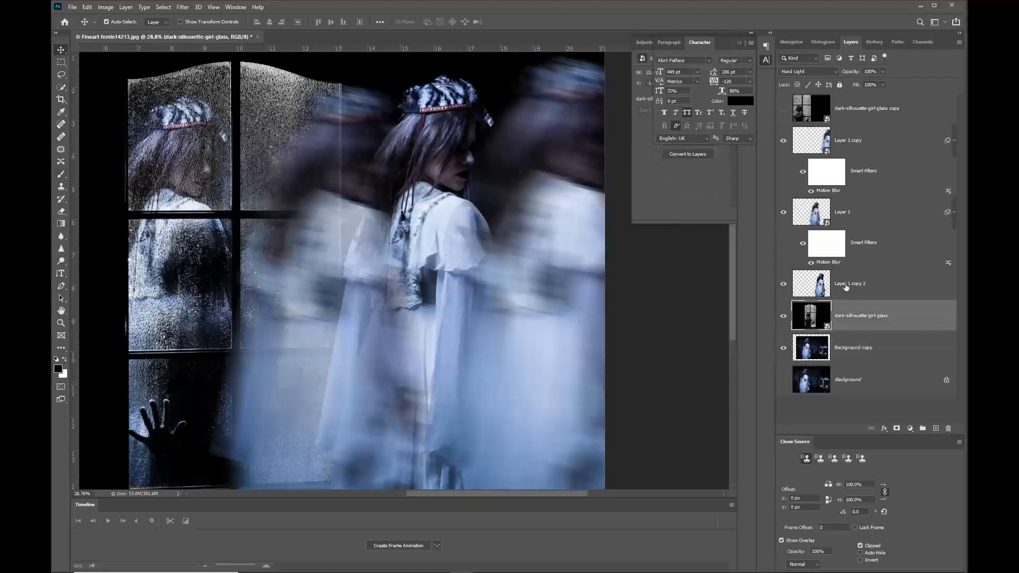
pyautogui.click(874, 349)
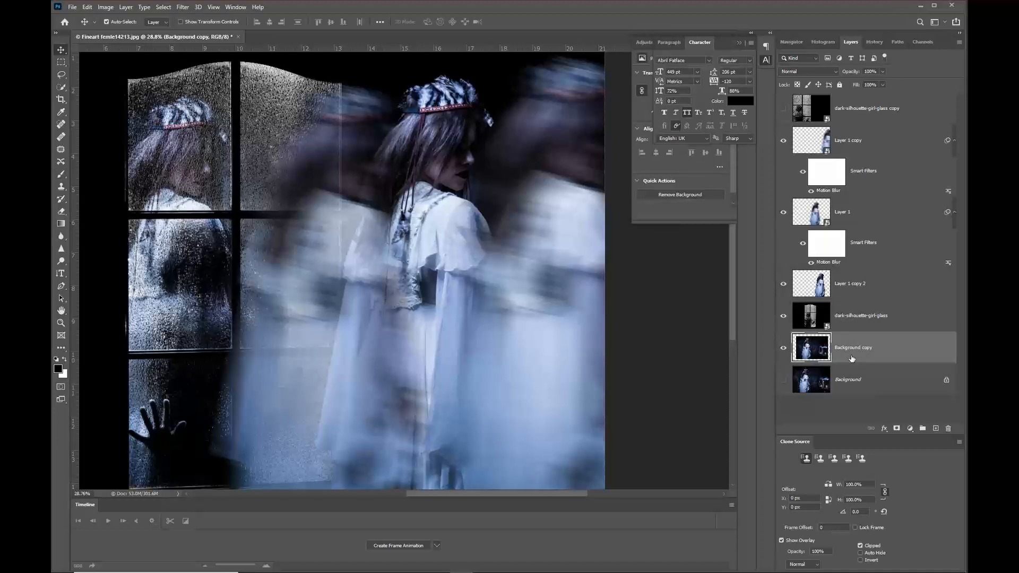
pyautogui.click(855, 322)
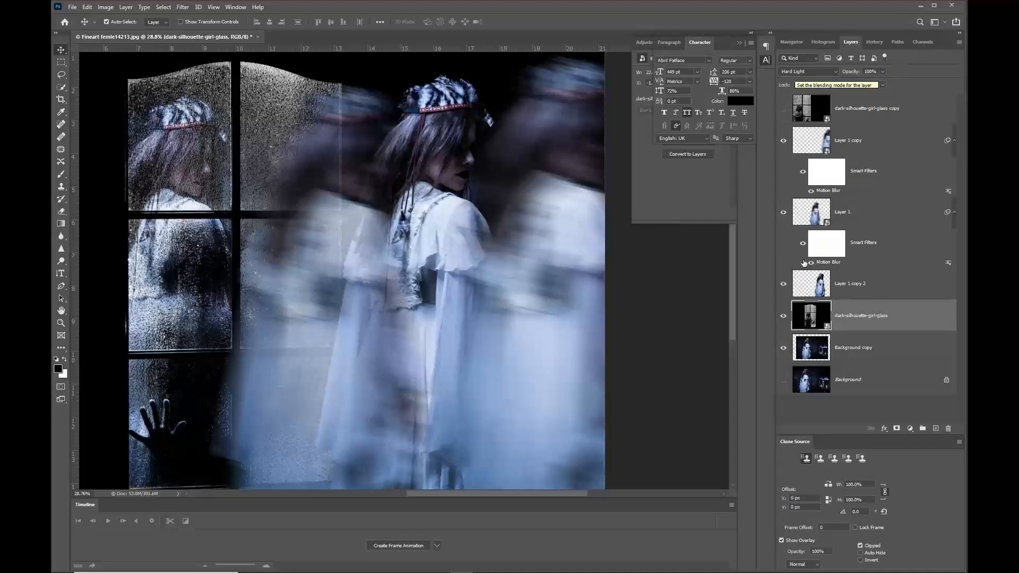
# Examine the composite by comparing it with and without the Background copy, Layer 1 copy 2 and dark-silhouette-girl-glass layers.
pyautogui.click(784, 349)
pyautogui.click(784, 348)
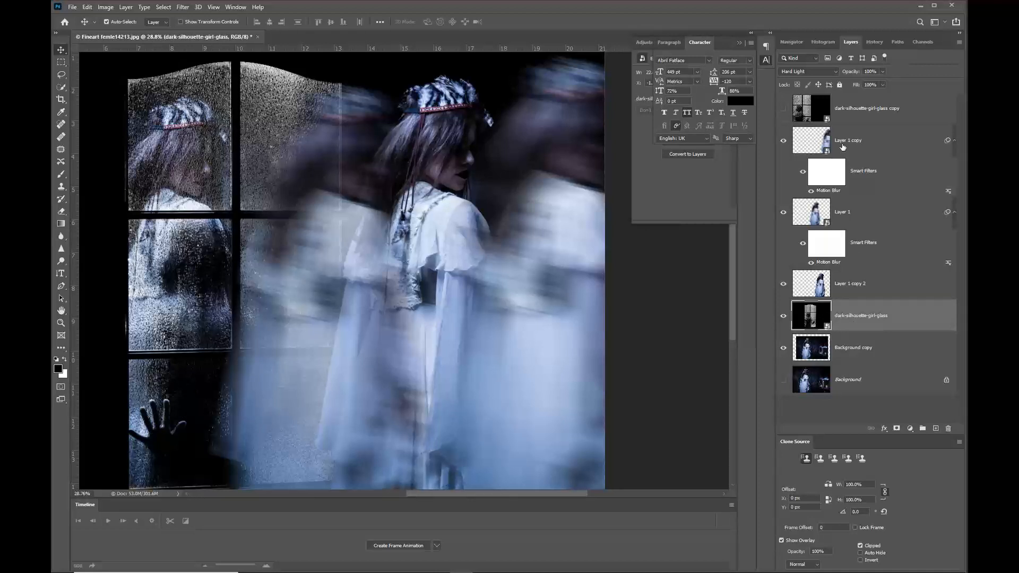
pyautogui.scroll(-3, 505, 283)
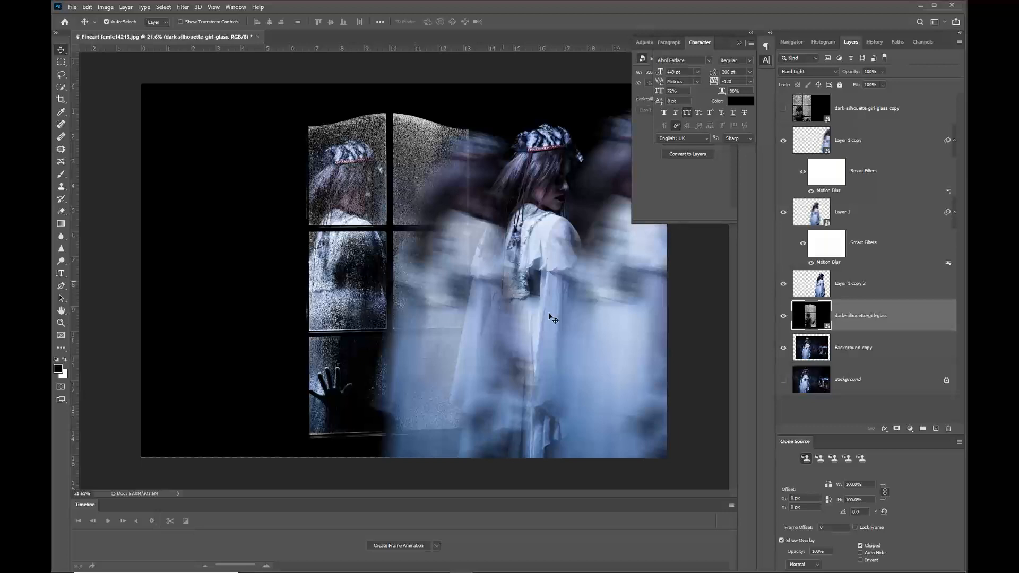
pyautogui.click(879, 217)
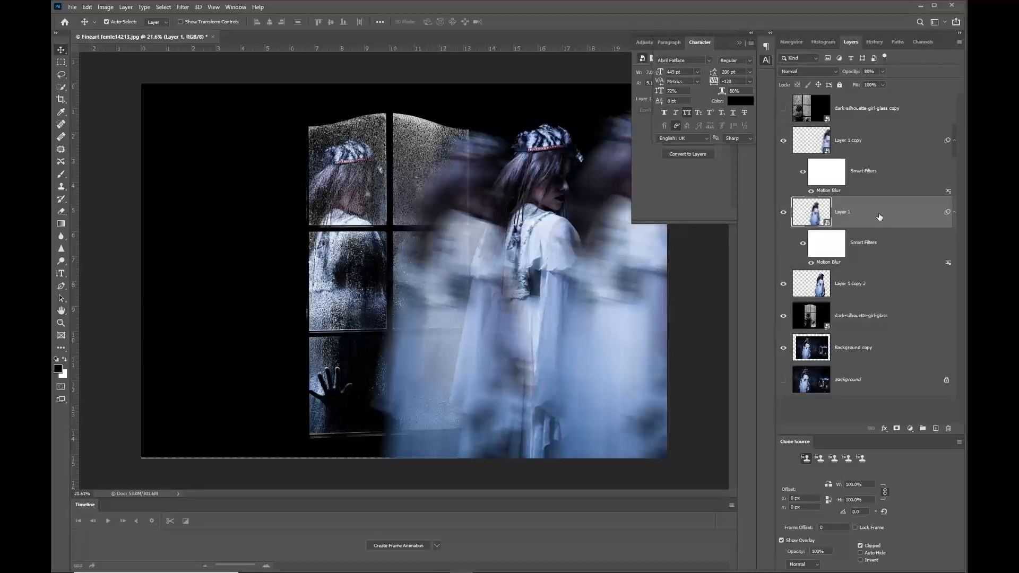
pyautogui.click(783, 284)
pyautogui.click(785, 285)
pyautogui.click(784, 316)
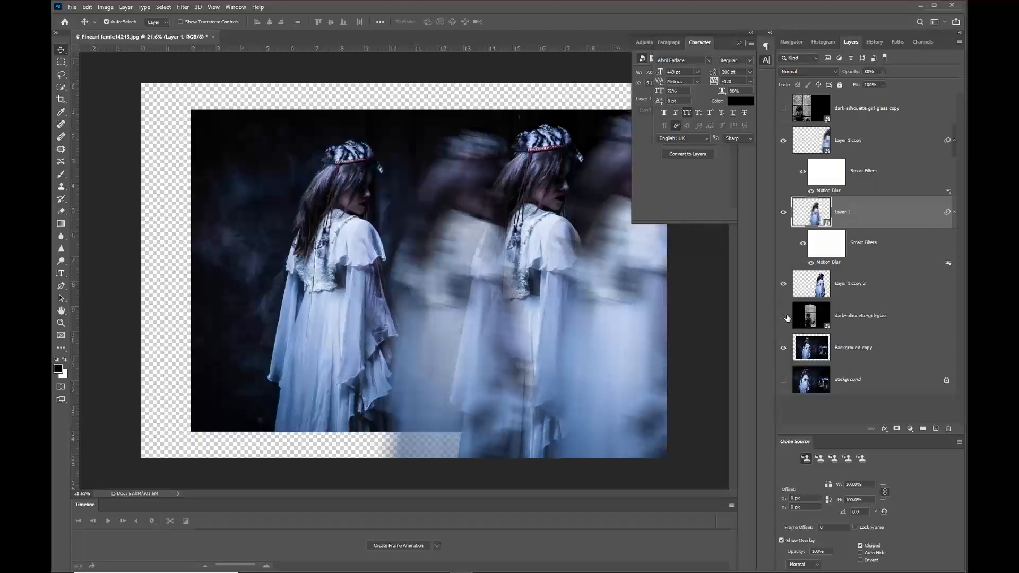
pyautogui.click(783, 316)
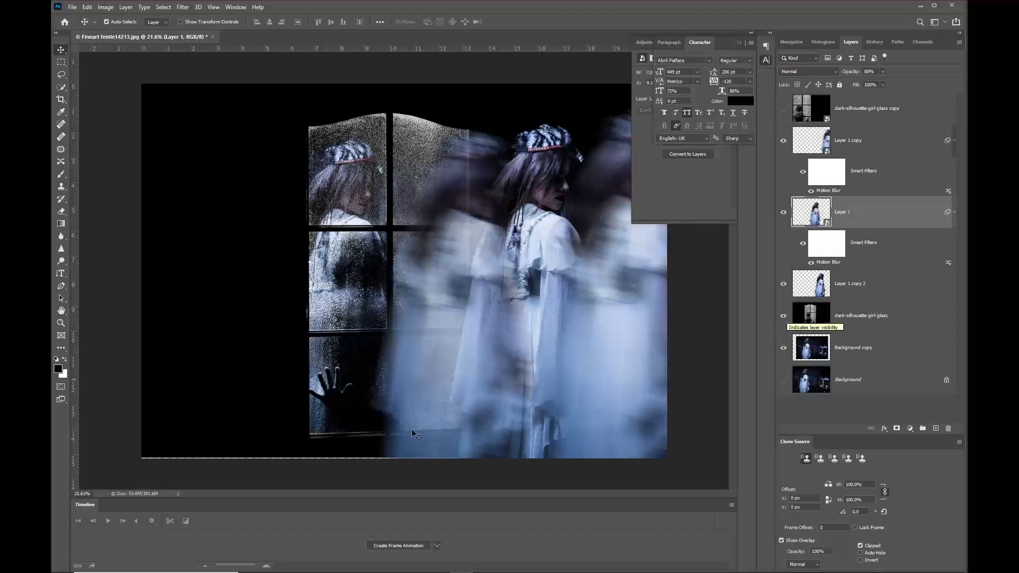
# Set the foreground colour to the dark blue 2d384e sampled from the shadows of the sharp woman's dress.
pyautogui.click(58, 369)
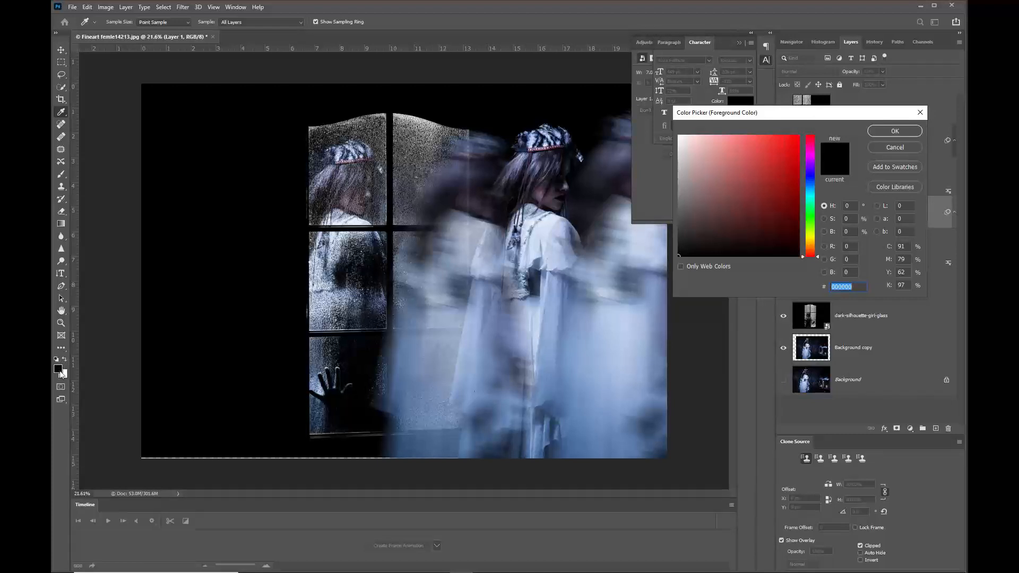
pyautogui.click(564, 291)
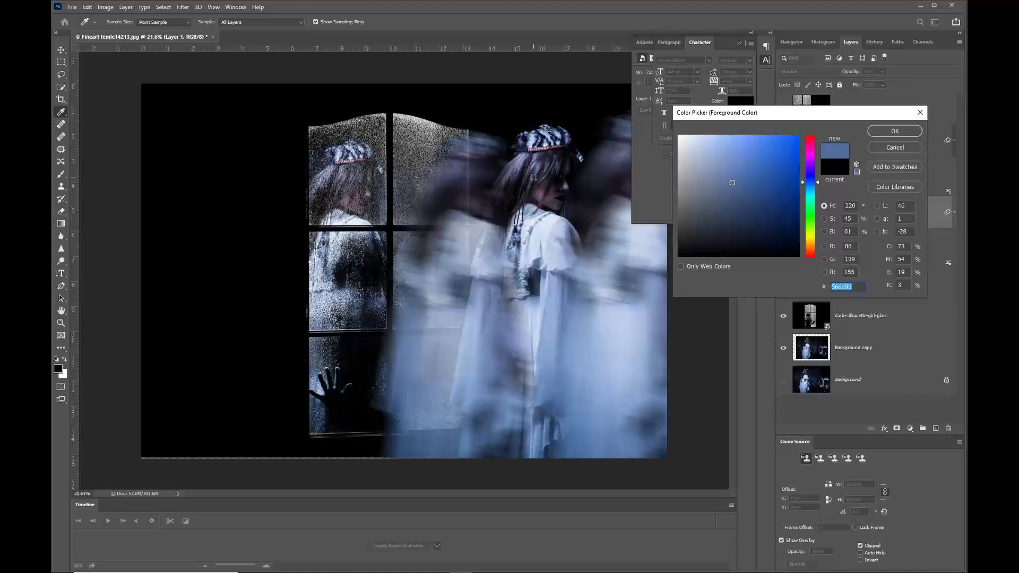
pyautogui.click(536, 284)
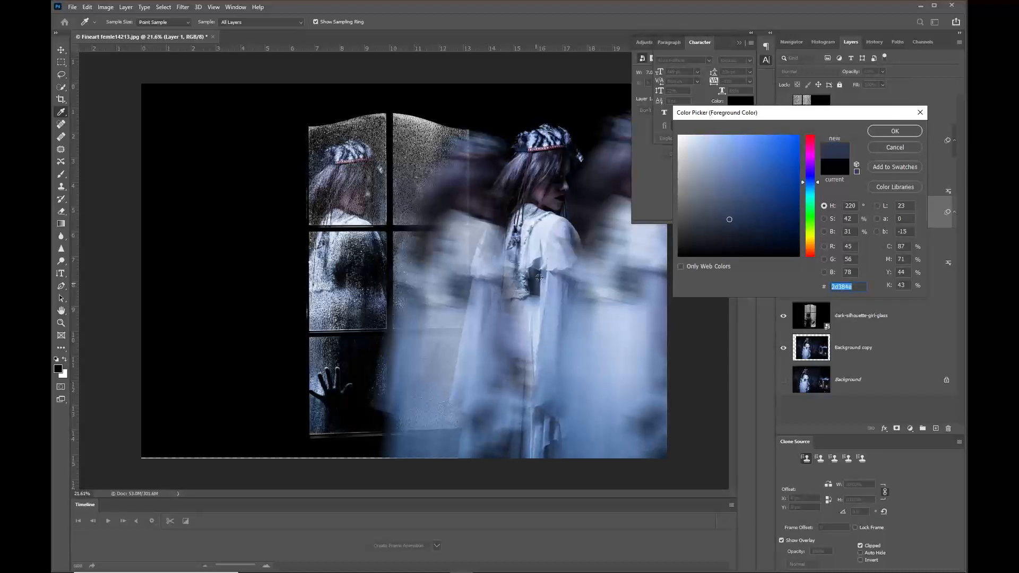
pyautogui.click(887, 132)
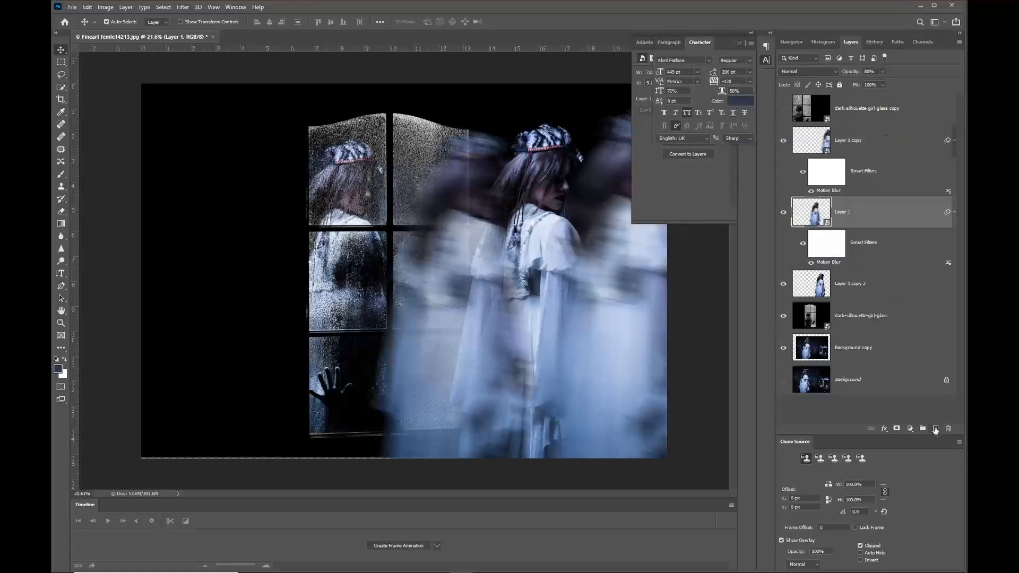
# Create a new layer filled with the foreground blue and place it directly above the dark-silhouette-girl-glass layer.
pyautogui.click(936, 428)
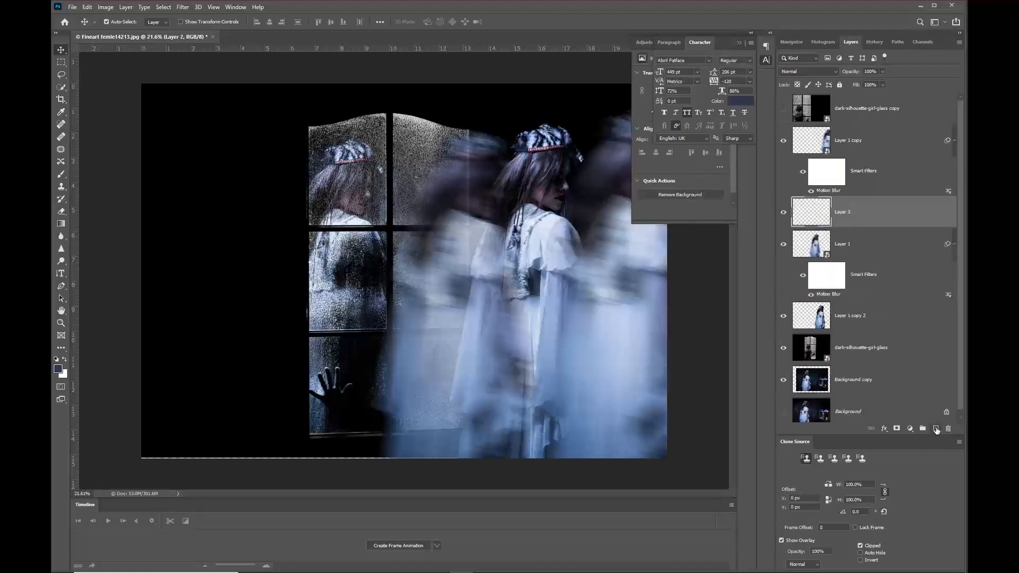
pyautogui.hotkey('alt', 'BackSpace')
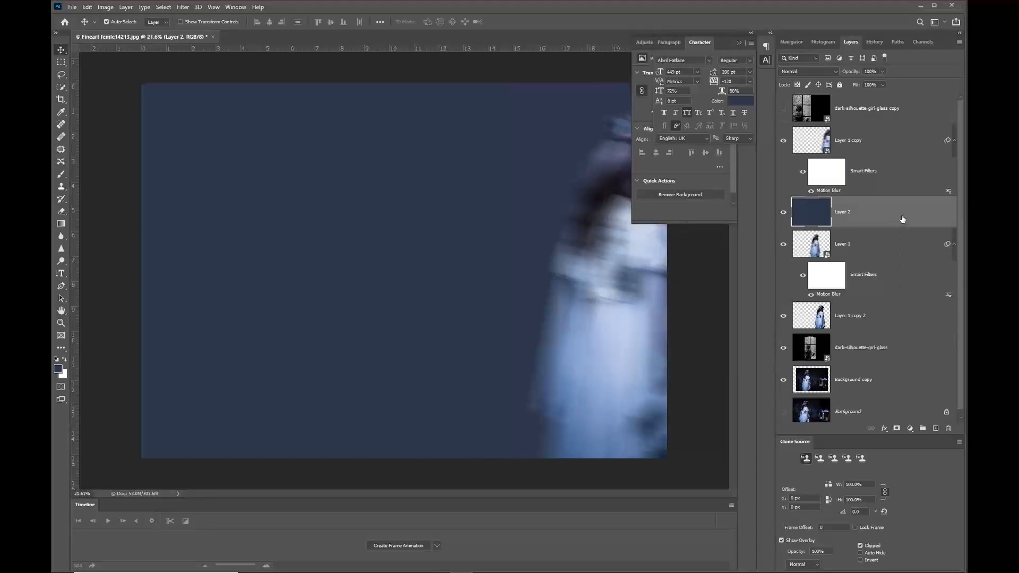
pyautogui.moveTo(903, 221); pyautogui.dragTo(901, 326)
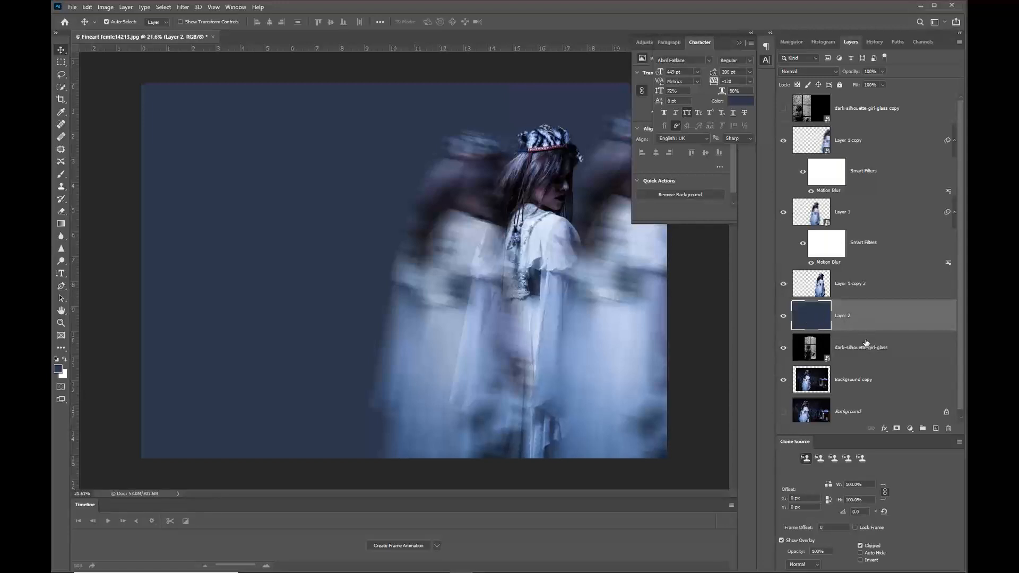
pyautogui.click(783, 316)
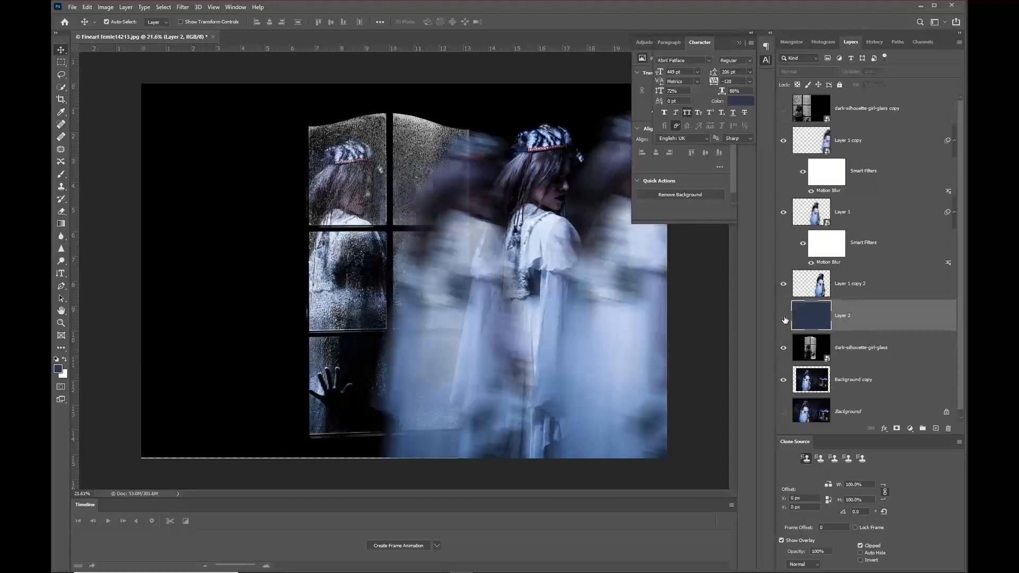
pyautogui.click(783, 316)
pyautogui.click(783, 316)
pyautogui.click(783, 316)
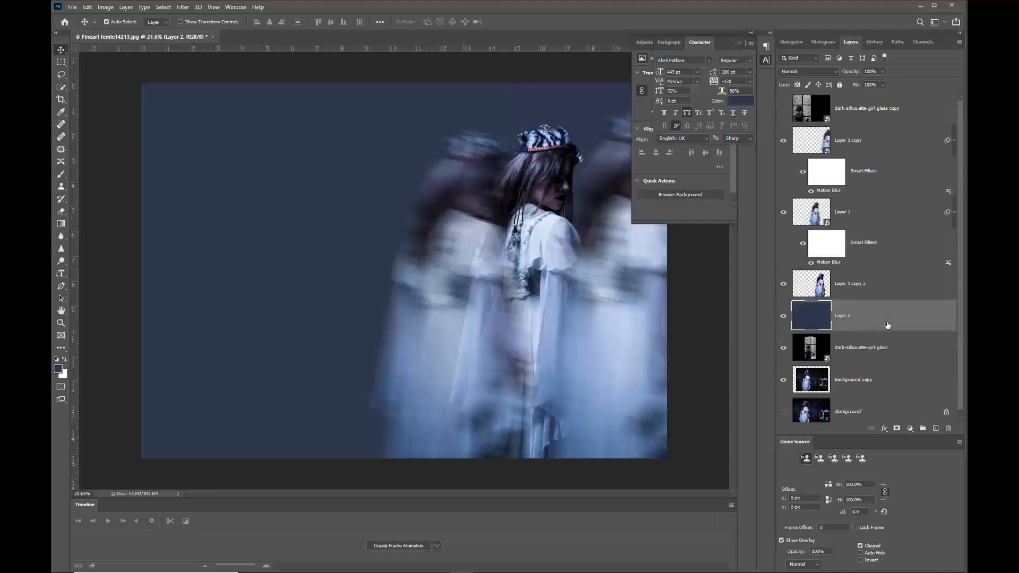
# Clip the blue Layer 2 to the dark-silhouette-girl-glass layer and blend it as Hard Light at 52% opacity.
pyautogui.moveTo(887, 325); pyautogui.dragTo(887, 324)
pyautogui.hotkey('ctrl', 'alt', 'g')
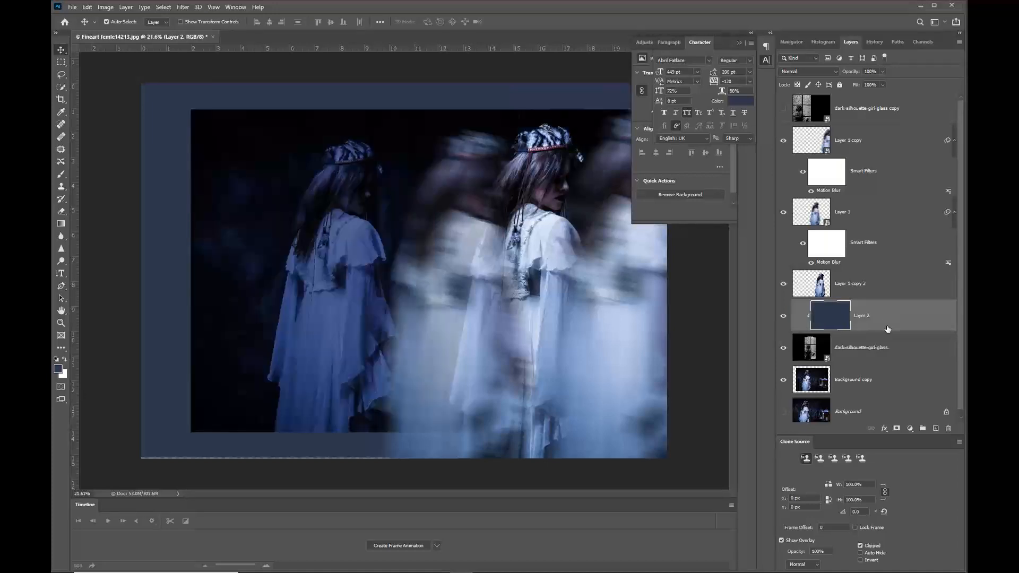
pyautogui.click(878, 349)
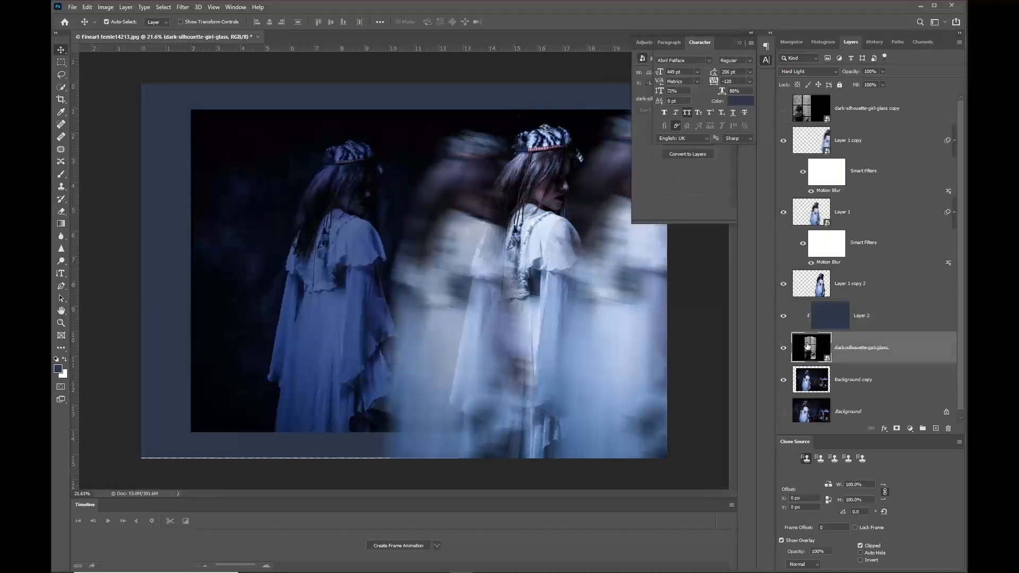
pyautogui.click(881, 320)
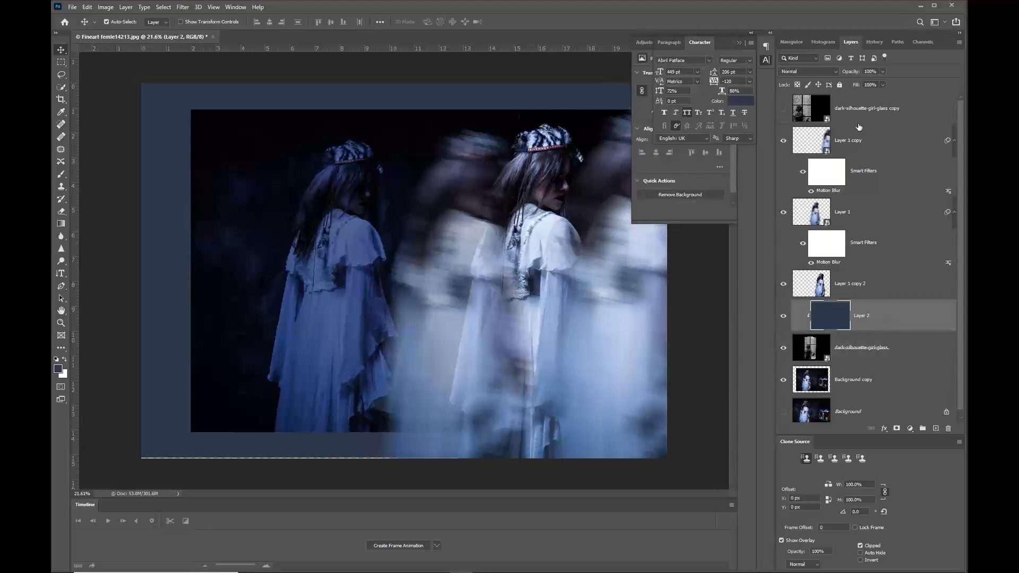
pyautogui.click(801, 71)
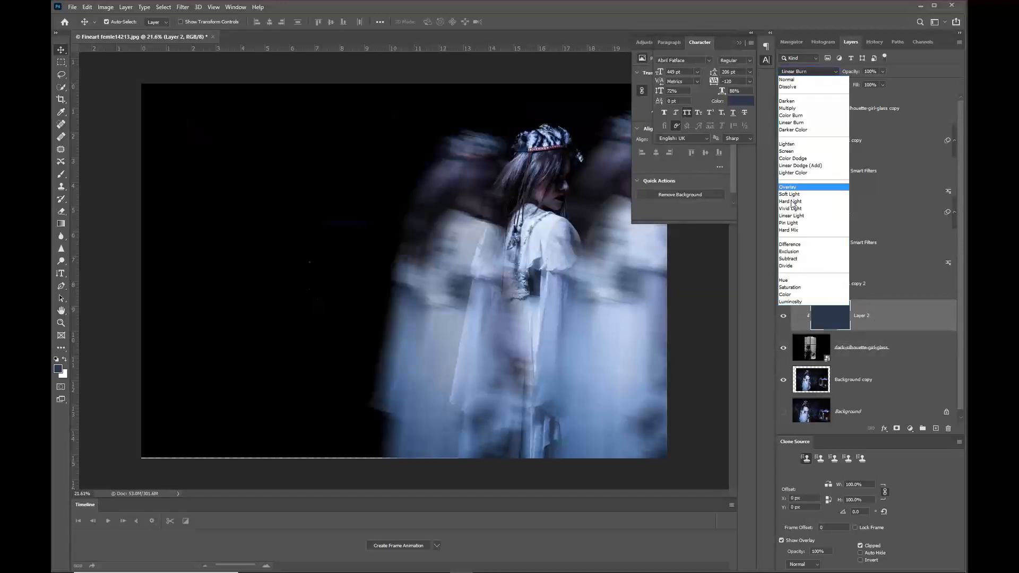
pyautogui.click(791, 203)
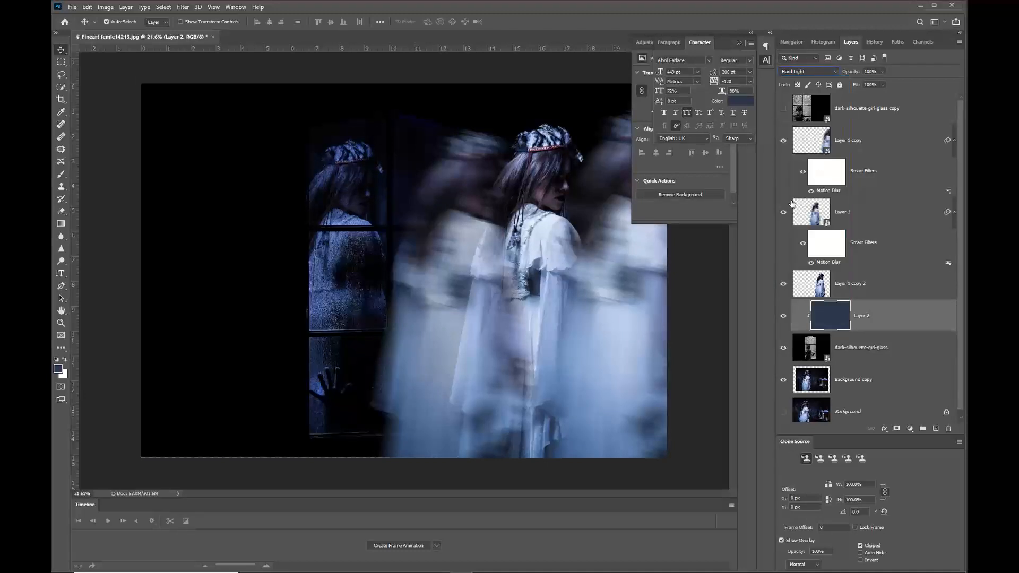
pyautogui.moveTo(851, 74); pyautogui.dragTo(827, 74)
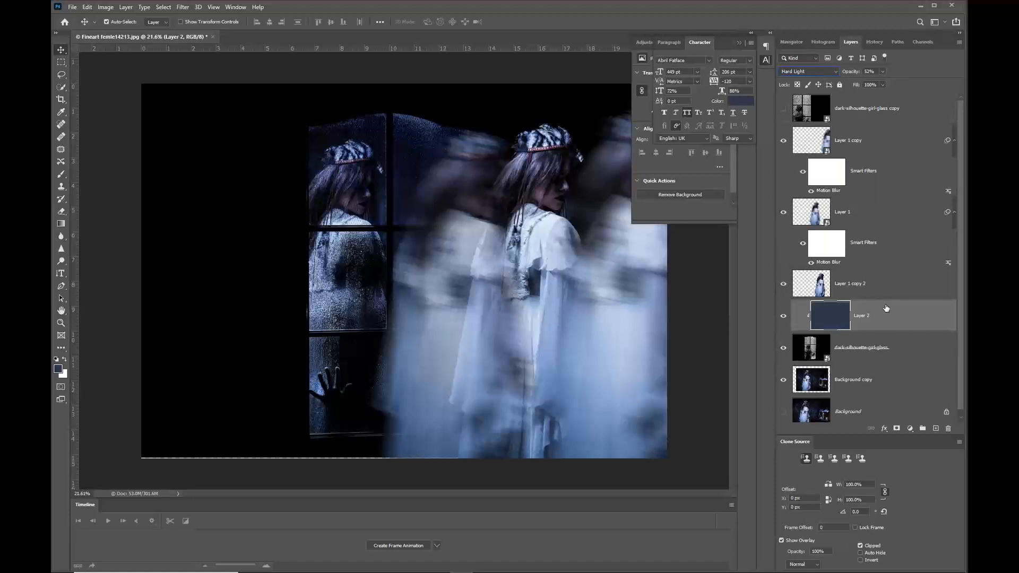
pyautogui.click(896, 102)
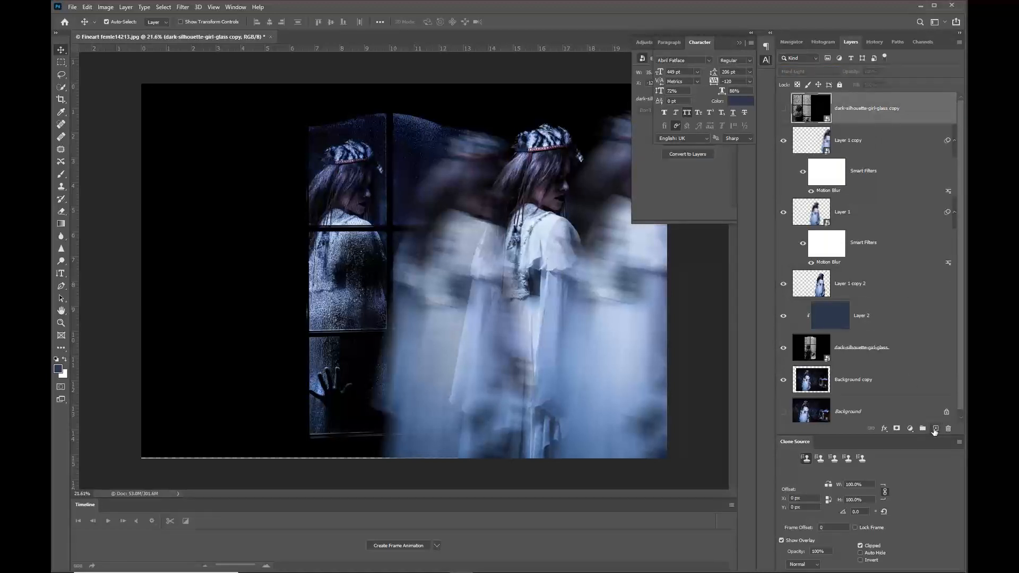
pyautogui.click(934, 428)
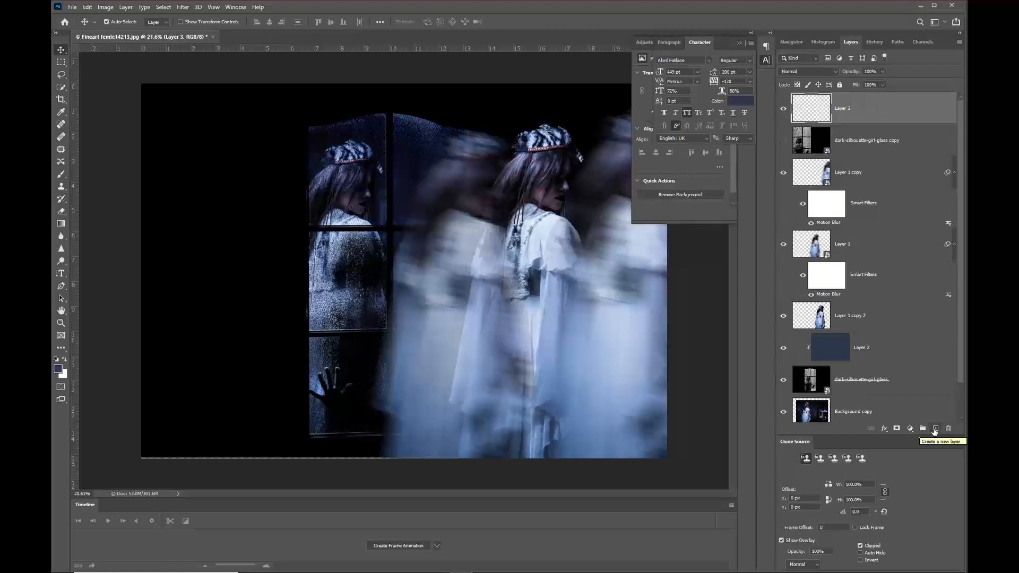
pyautogui.hotkey('alt', 'BackSpace')
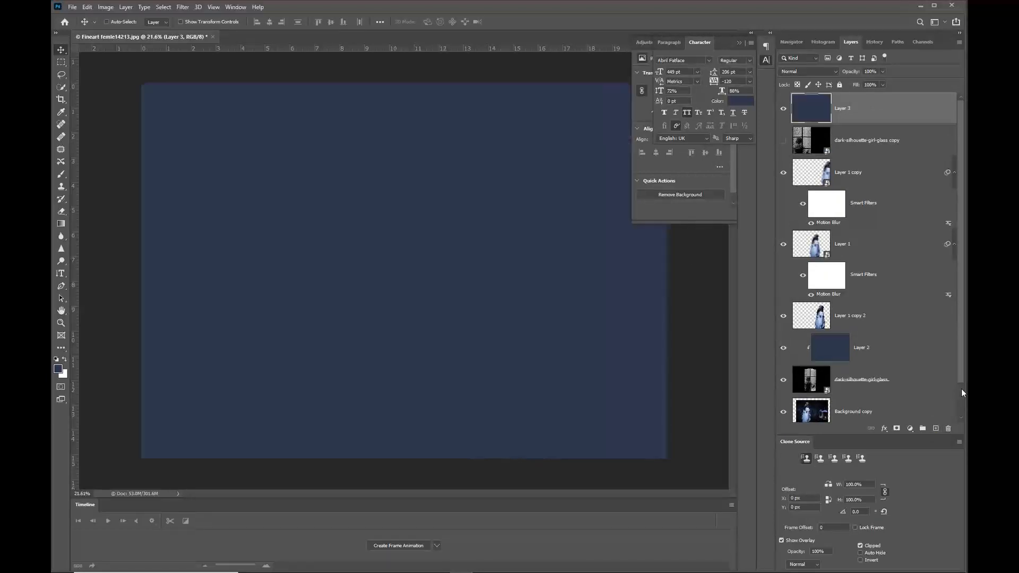
pyautogui.hotkey('ctrl', 'z')
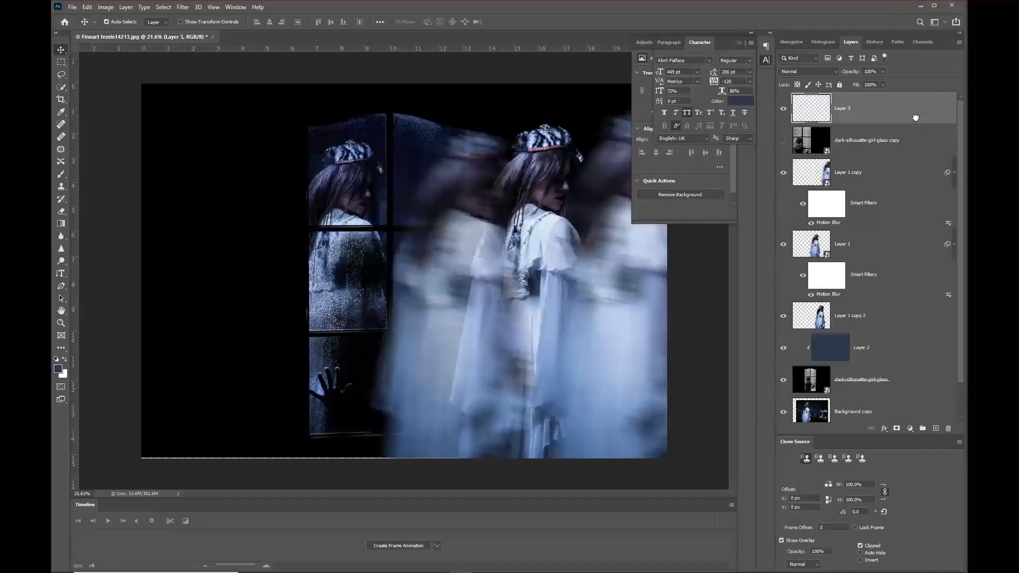
pyautogui.moveTo(916, 117); pyautogui.dragTo(947, 431)
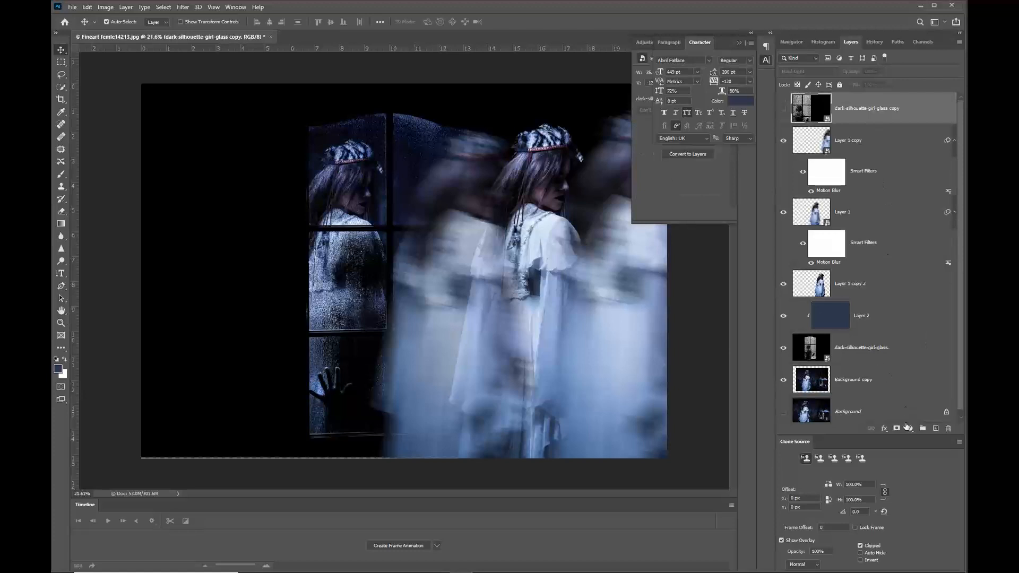
# Add a Solid Color fill layer in 2d384e above all layers and blend it as Screen at 36% opacity.
pyautogui.click(911, 429)
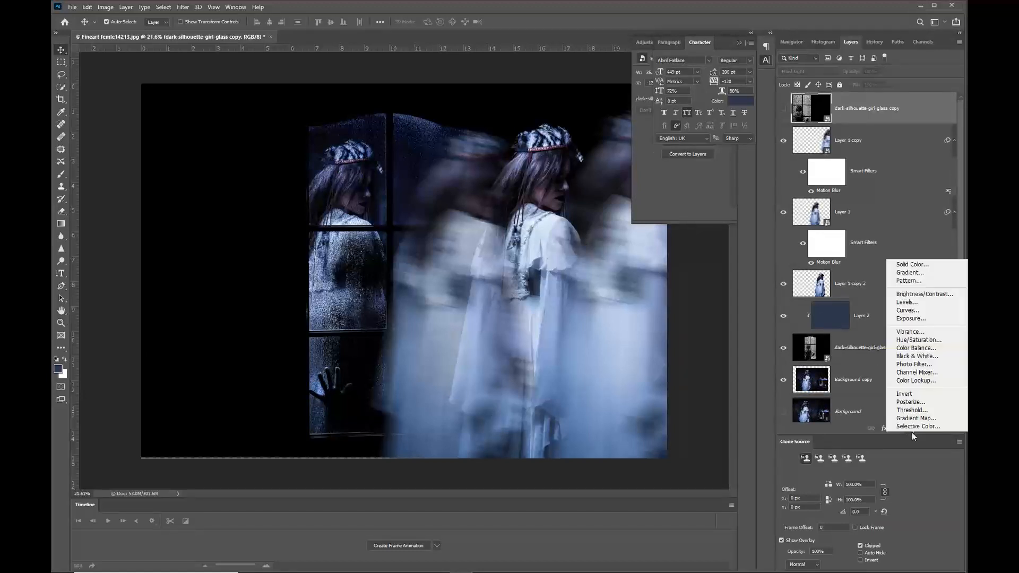
pyautogui.click(921, 265)
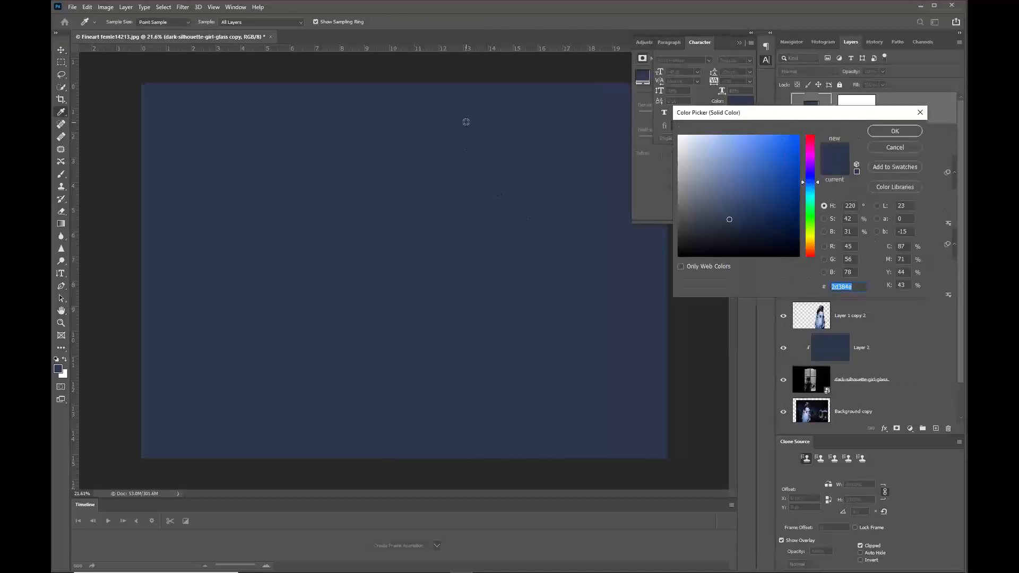
pyautogui.click(908, 131)
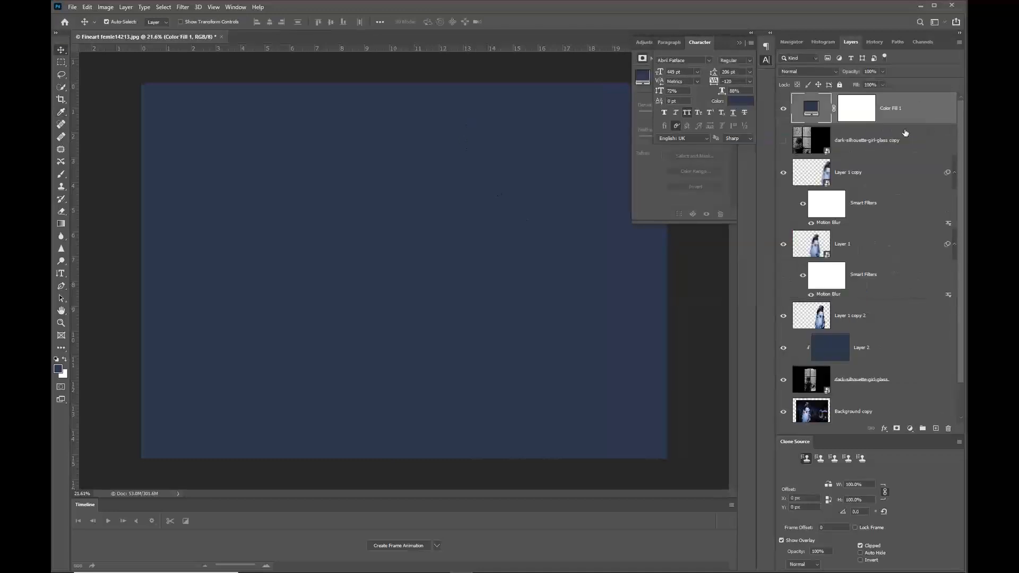
pyautogui.click(835, 72)
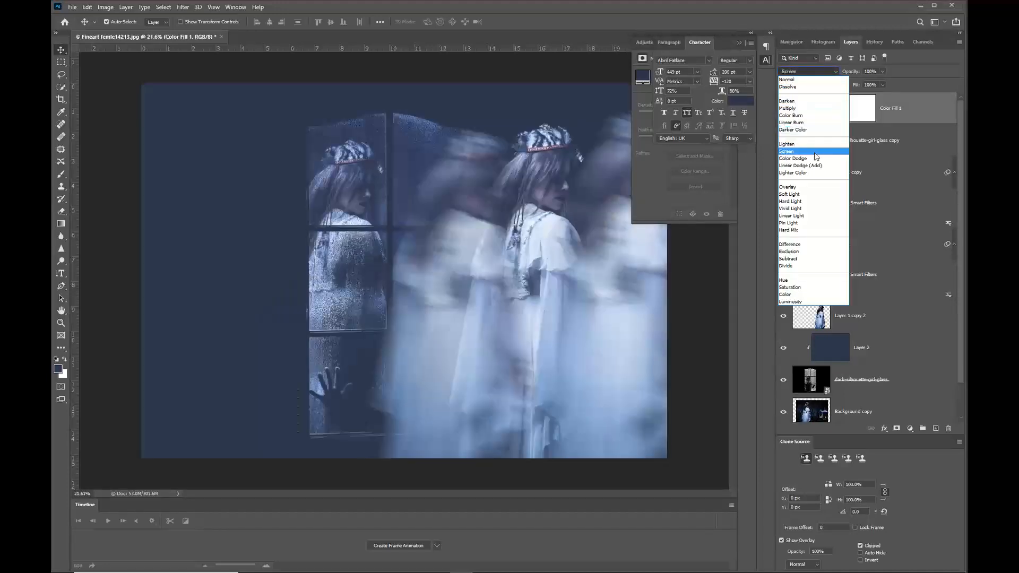
pyautogui.click(816, 155)
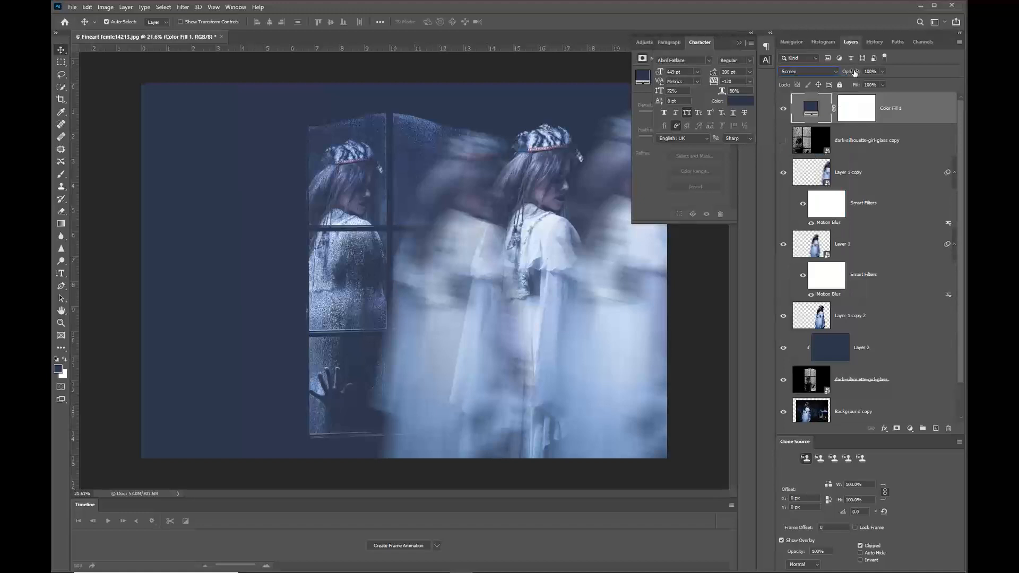
pyautogui.moveTo(854, 73); pyautogui.dragTo(824, 76)
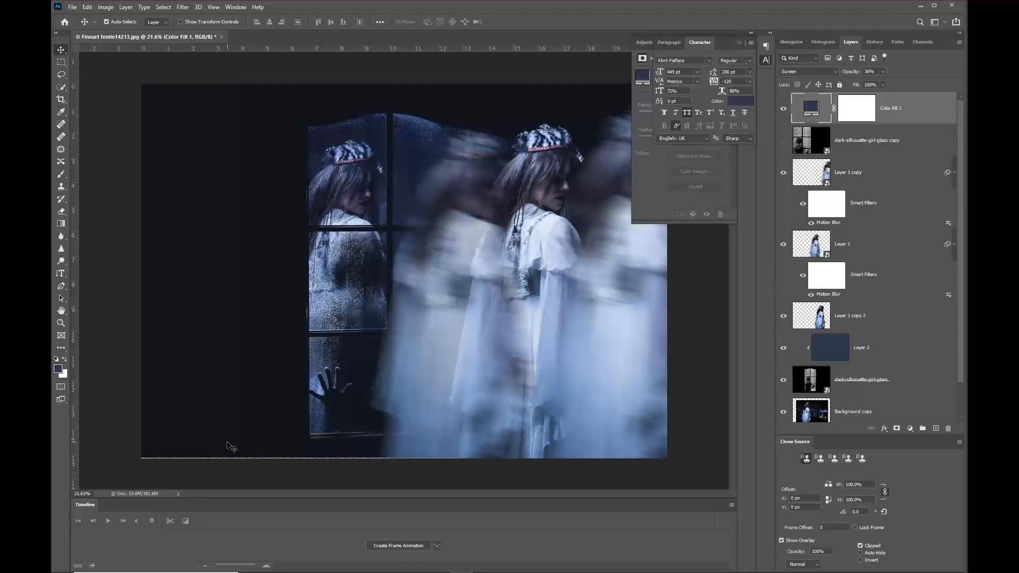
pyautogui.scroll(2, 508, 263)
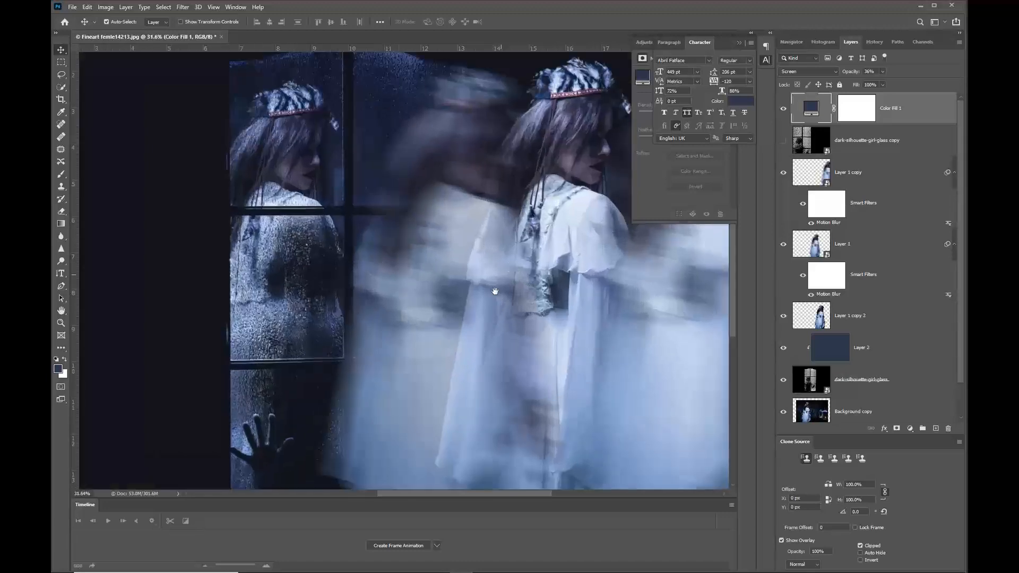
pyautogui.moveTo(495, 291); pyautogui.dragTo(413, 306)
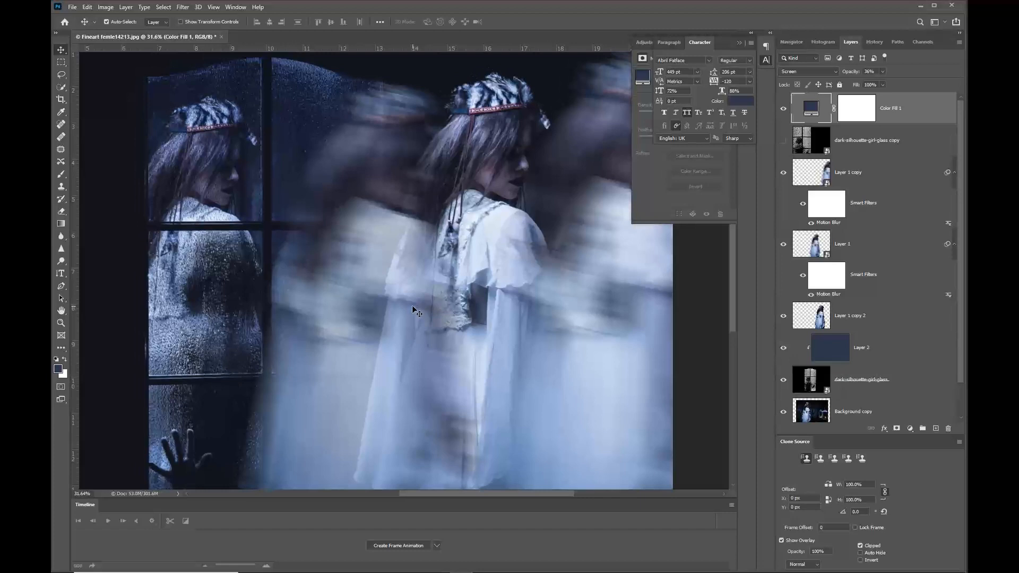
# Save the layered composite as the Photoshop file Fineart femle14213 ghost.psd in 0 Images and Folders with Maximize Compatibility on.
pyautogui.click(72, 7)
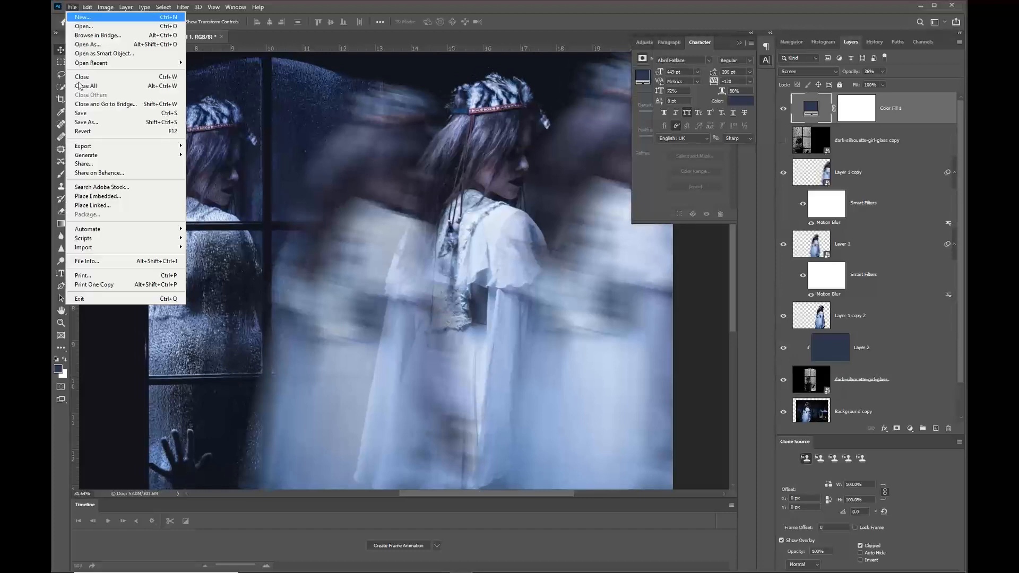
pyautogui.click(99, 123)
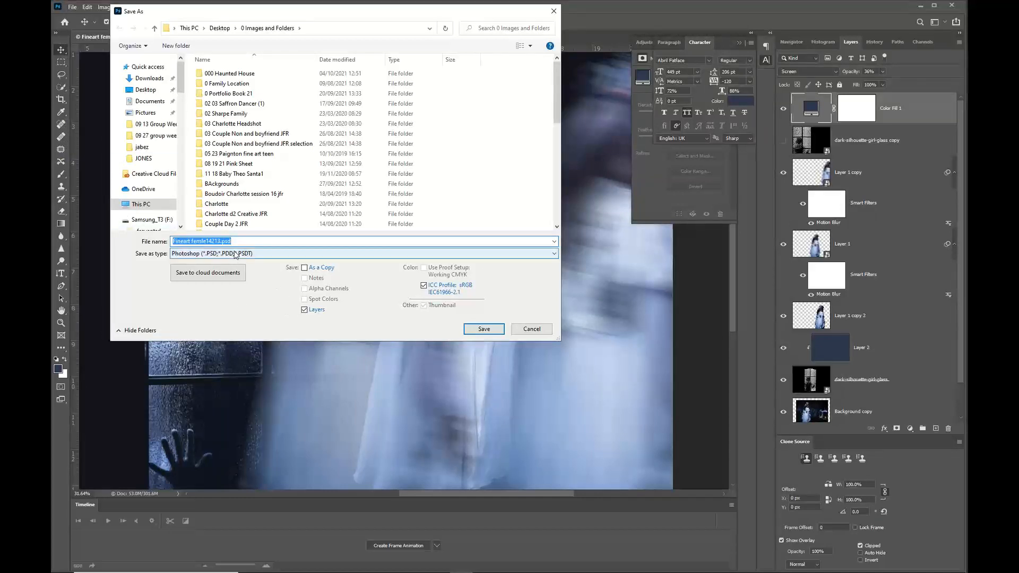
pyautogui.click(223, 241)
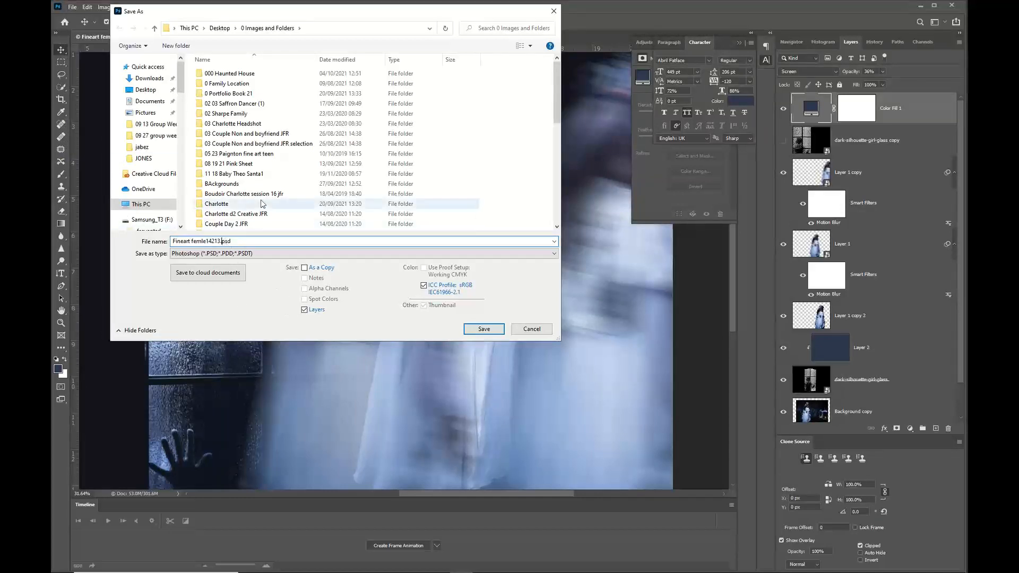
pyautogui.write('horro')
pyautogui.press('BackSpace')
pyautogui.press('BackSpace')
pyautogui.press('BackSpace')
pyautogui.press('BackSpace')
pyautogui.press('BackSpace')
pyautogui.write('ghost')
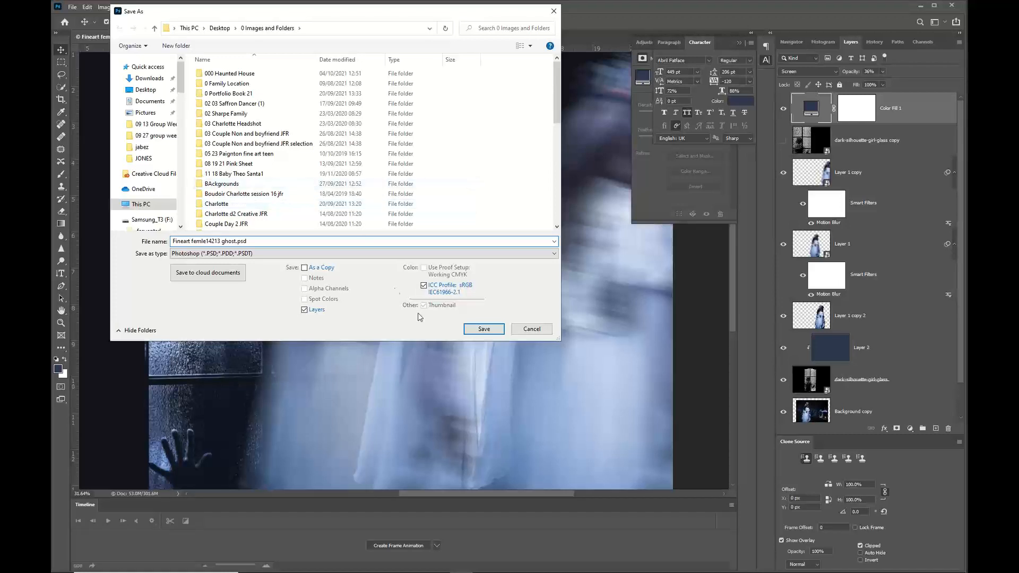
pyautogui.click(484, 330)
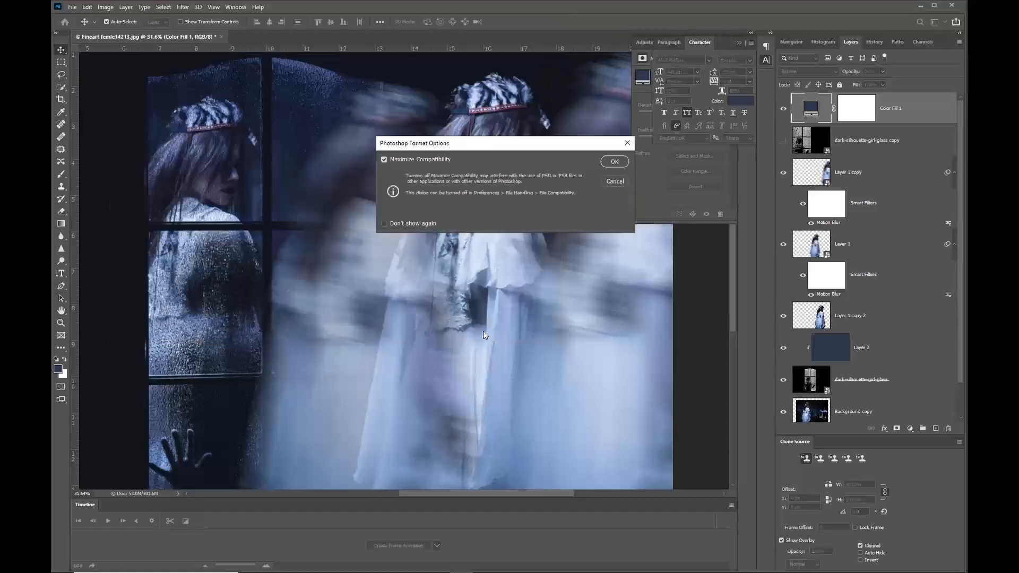
pyautogui.click(610, 160)
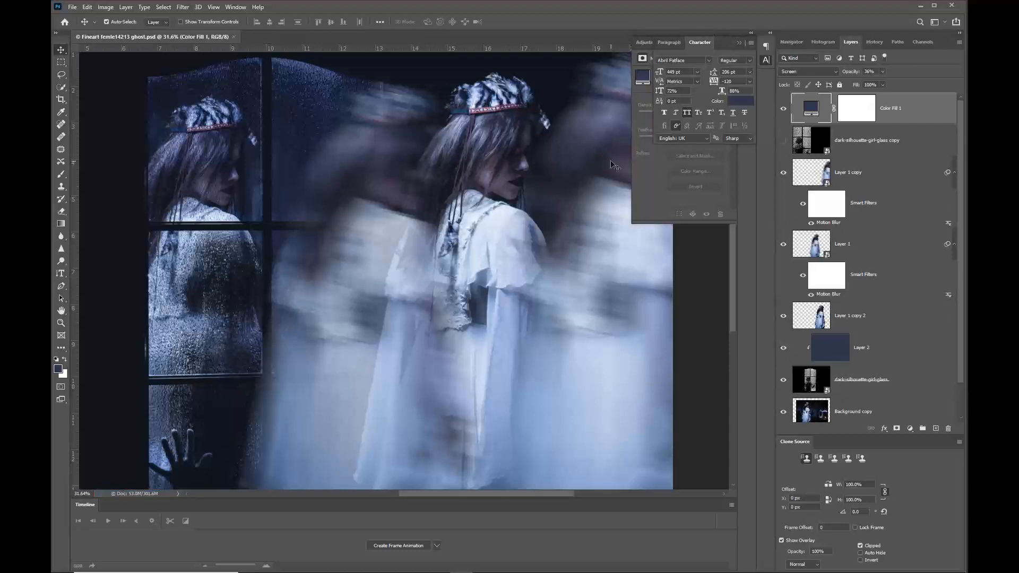
# Save a JPEG copy of the composite named Ghost Girl at Maximum quality 10.
pyautogui.scroll(-3, 481, 194)
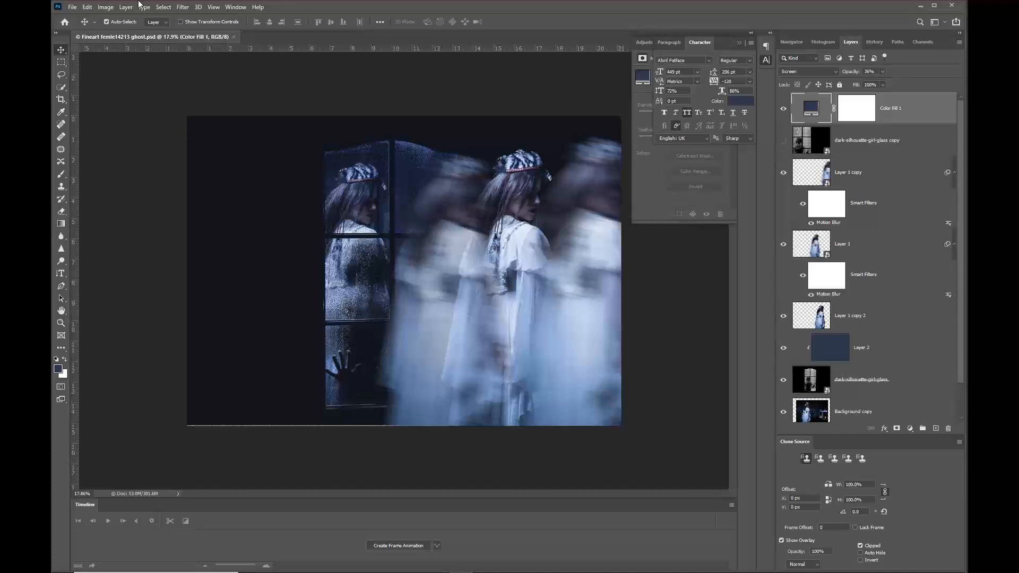
pyautogui.click(72, 8)
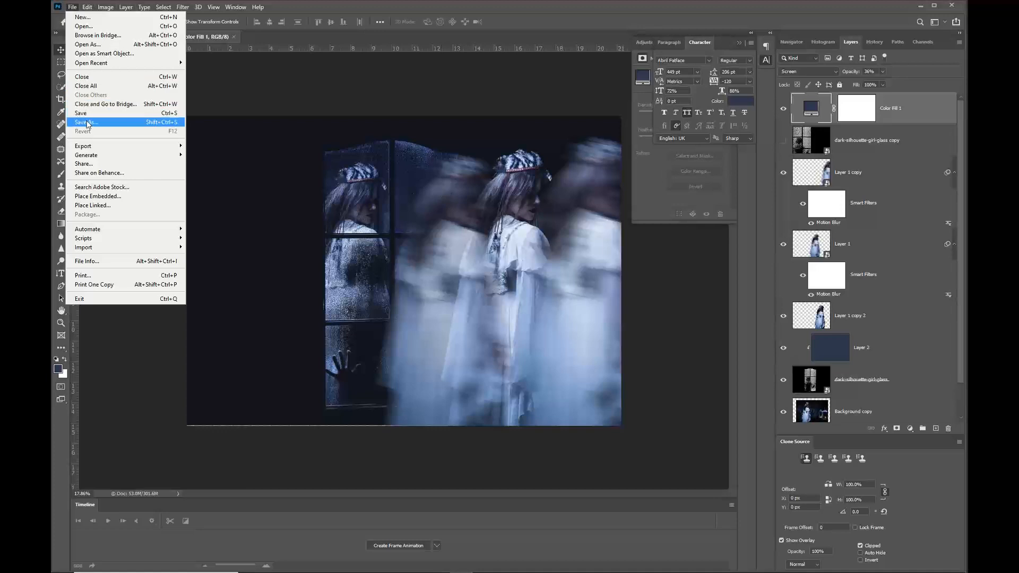
pyautogui.click(87, 121)
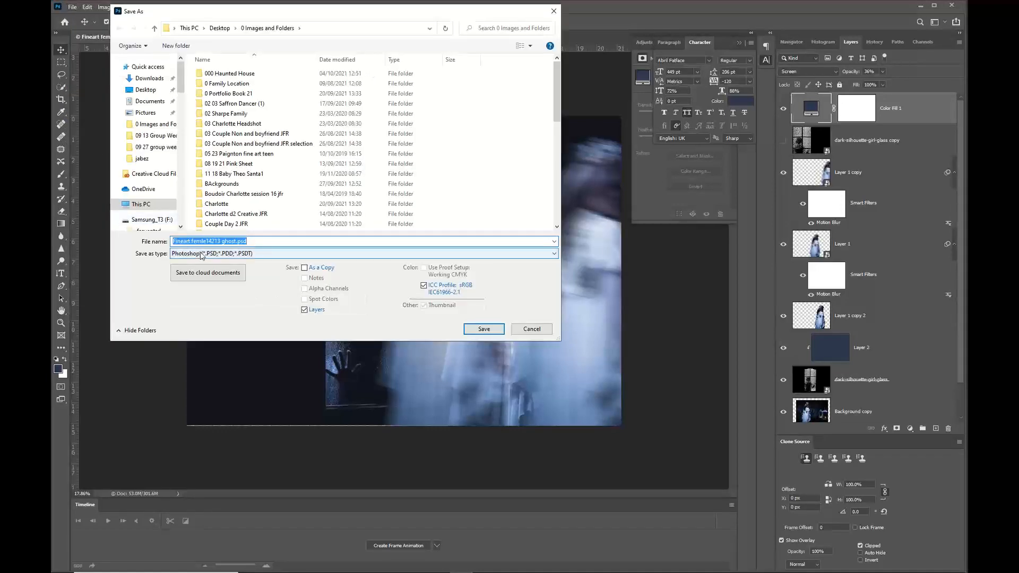
pyautogui.click(203, 254)
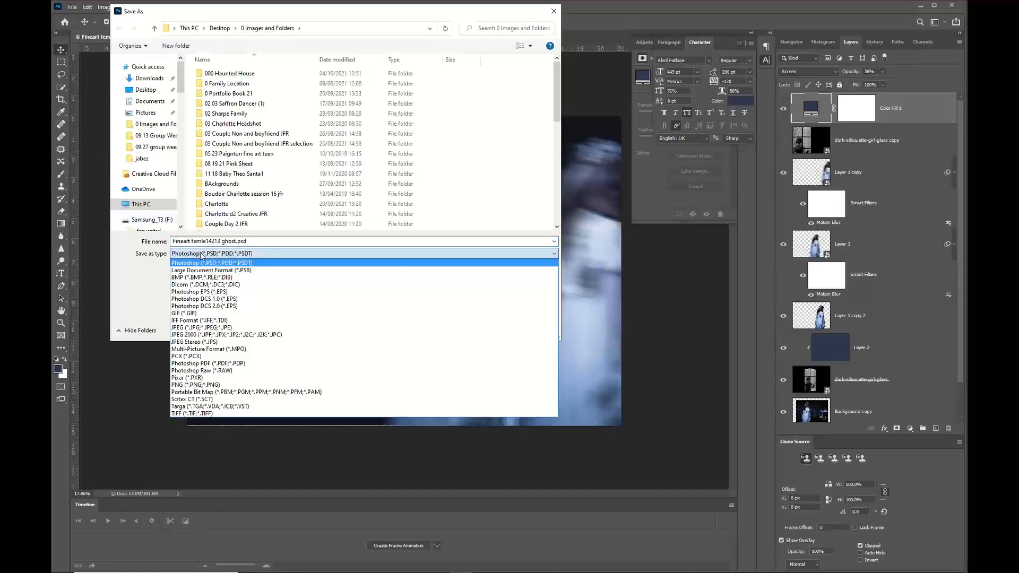
pyautogui.click(212, 328)
pyautogui.click(279, 240)
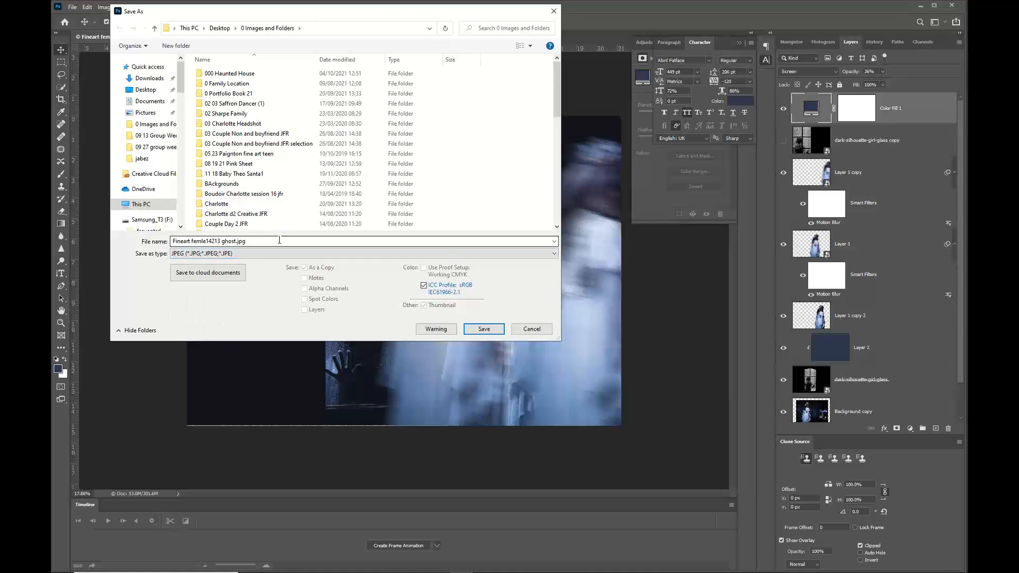
pyautogui.write('G')
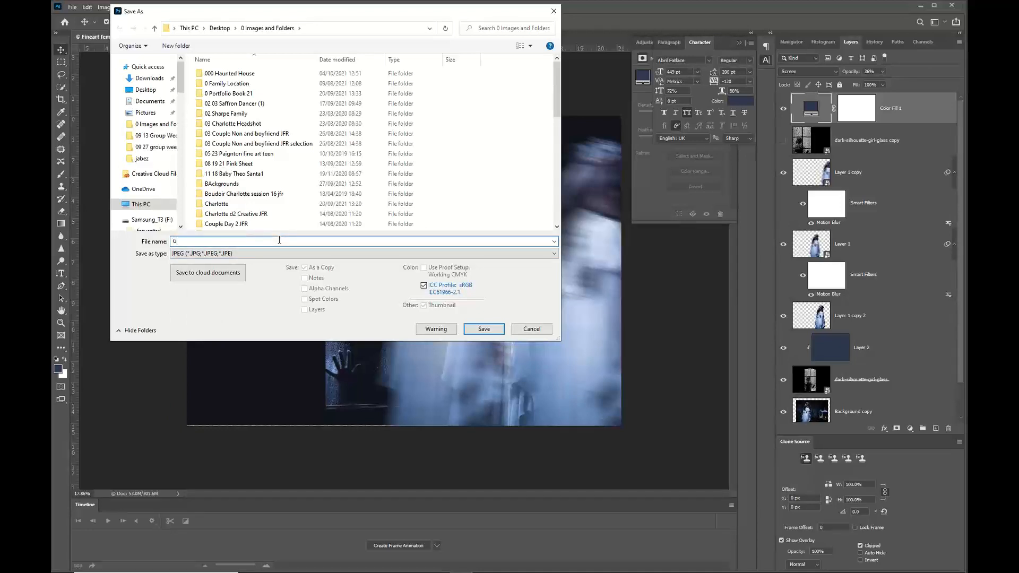
pyautogui.write('host Girl')
pyautogui.click(481, 328)
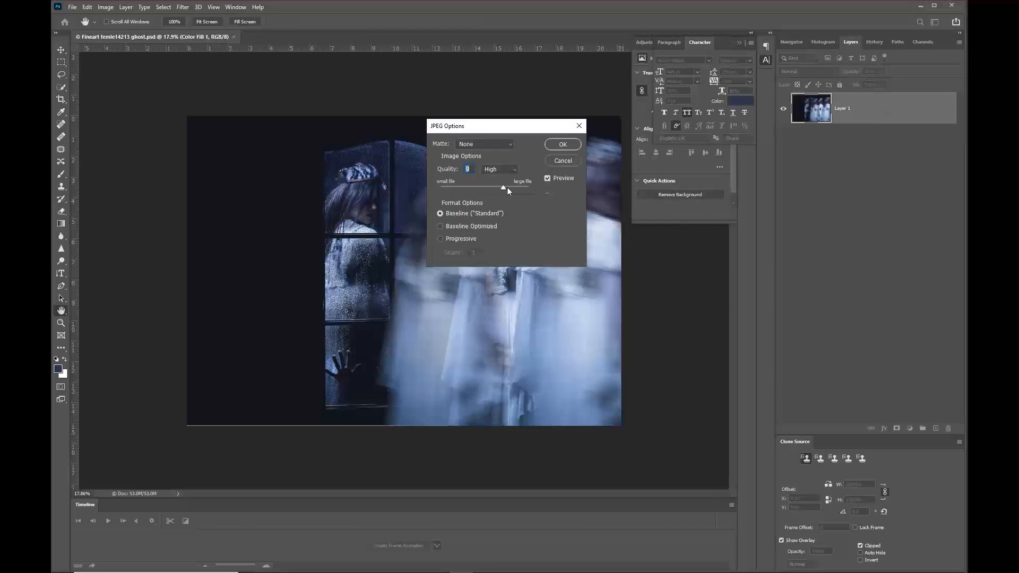
pyautogui.moveTo(507, 187); pyautogui.dragTo(515, 183)
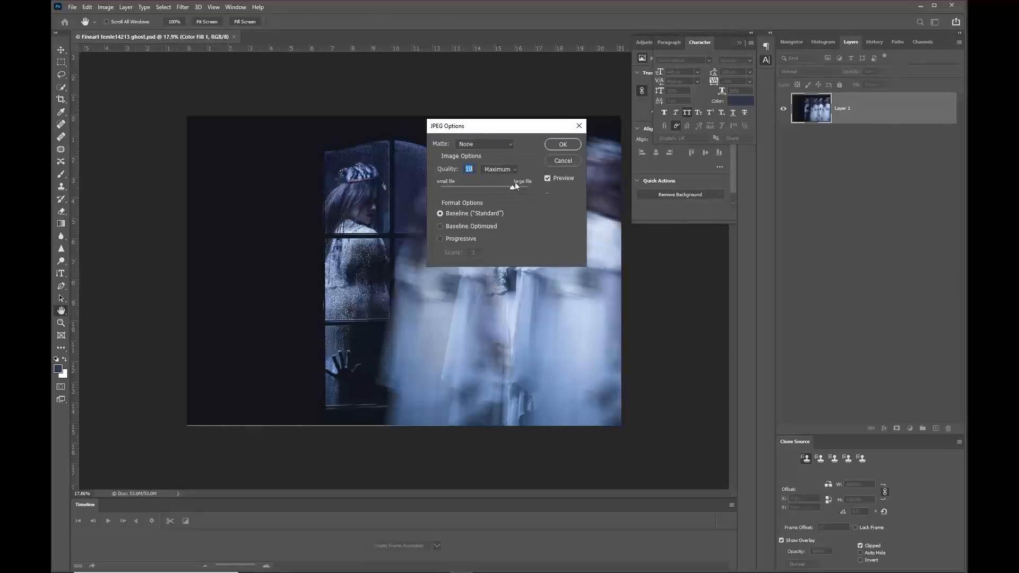
pyautogui.click(561, 145)
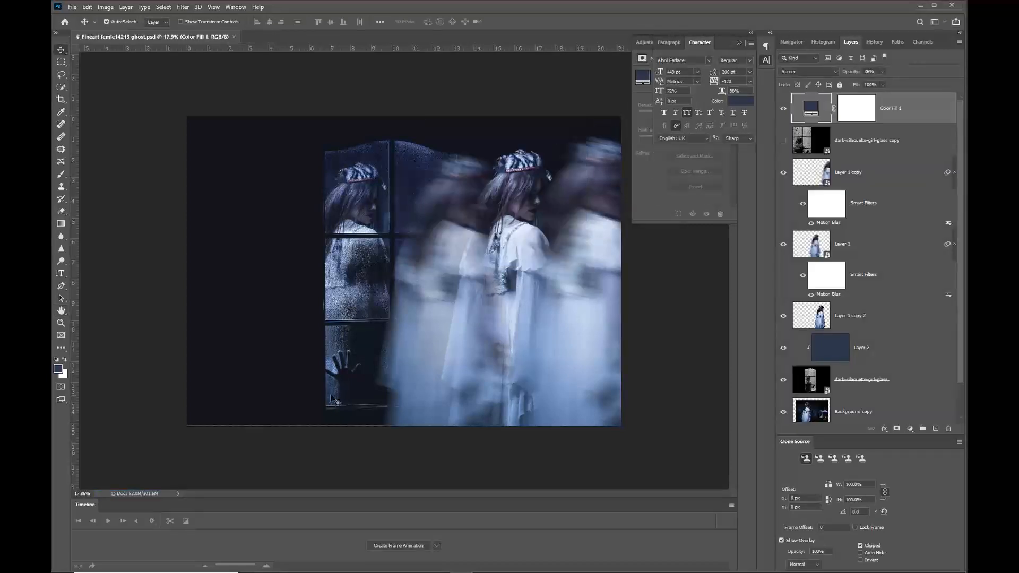
pyautogui.hotkey('ctrl', 'shift', 'e')
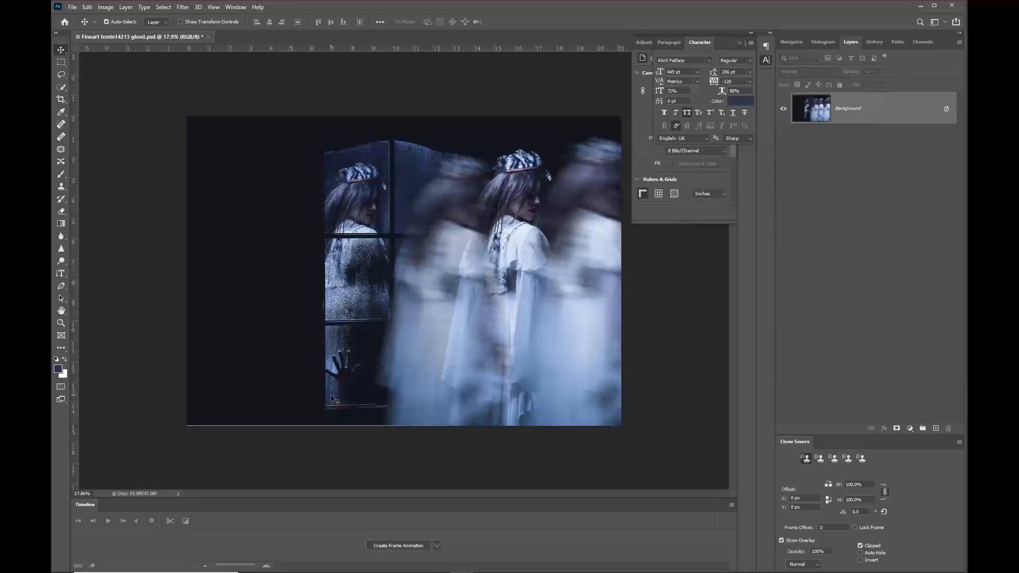
pyautogui.hotkey('ctrl', 'z')
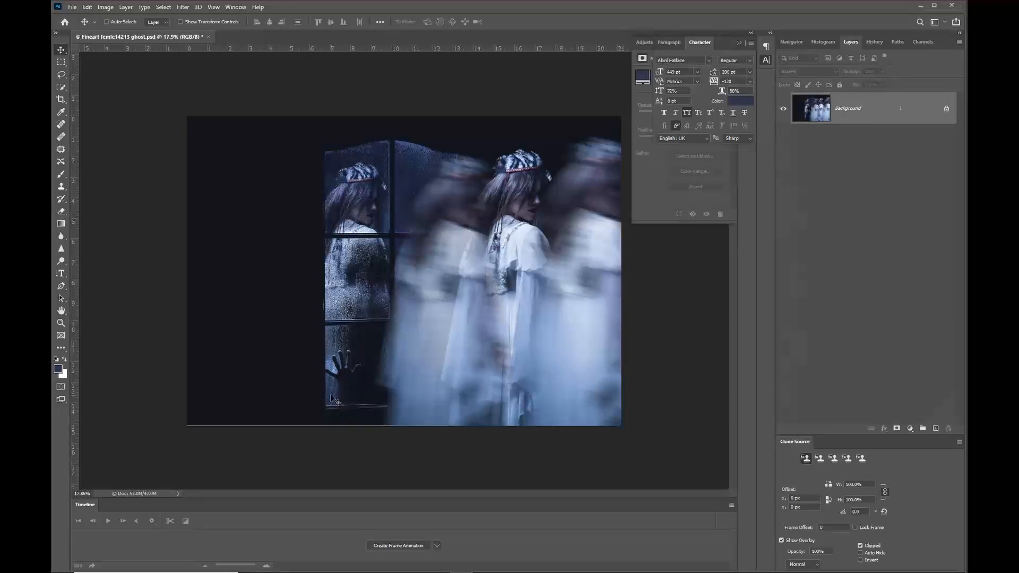
pyautogui.press('x')
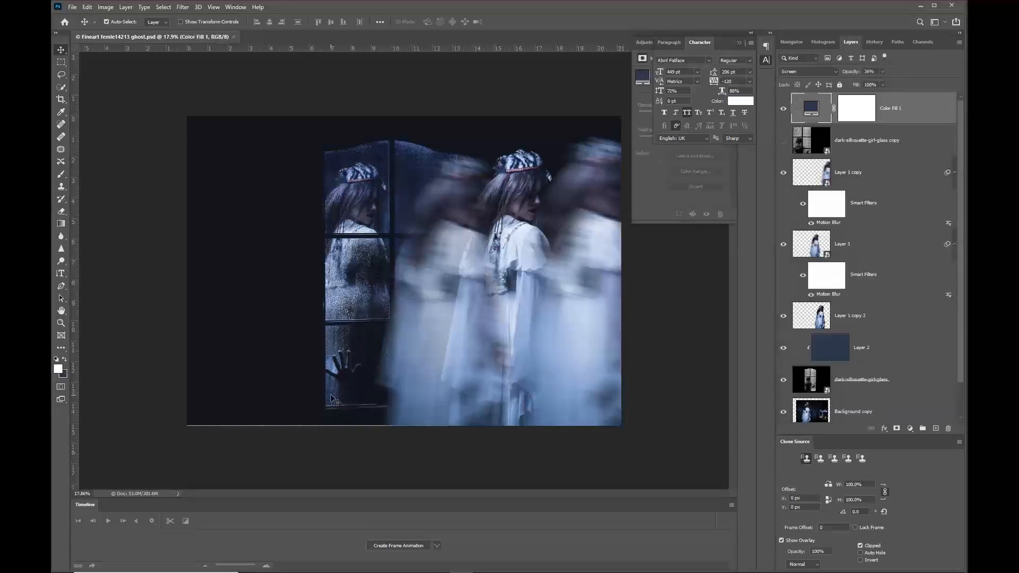
# Merge all visible layers into one background and try saving under the existing PSD name, declining to replace that file.
pyautogui.hotkey('ctrl', 'shift', 'e')
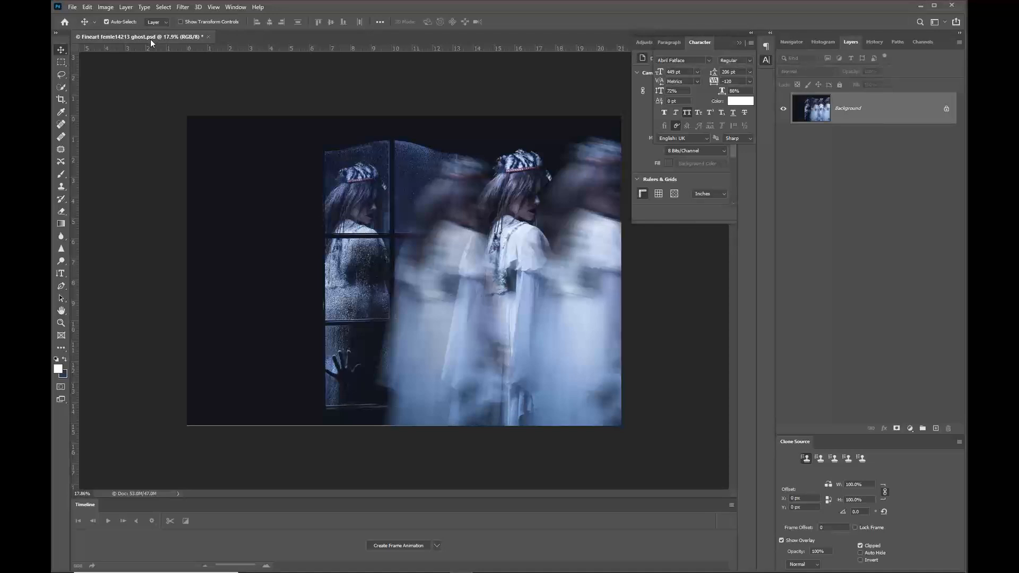
pyautogui.click(72, 7)
pyautogui.click(103, 122)
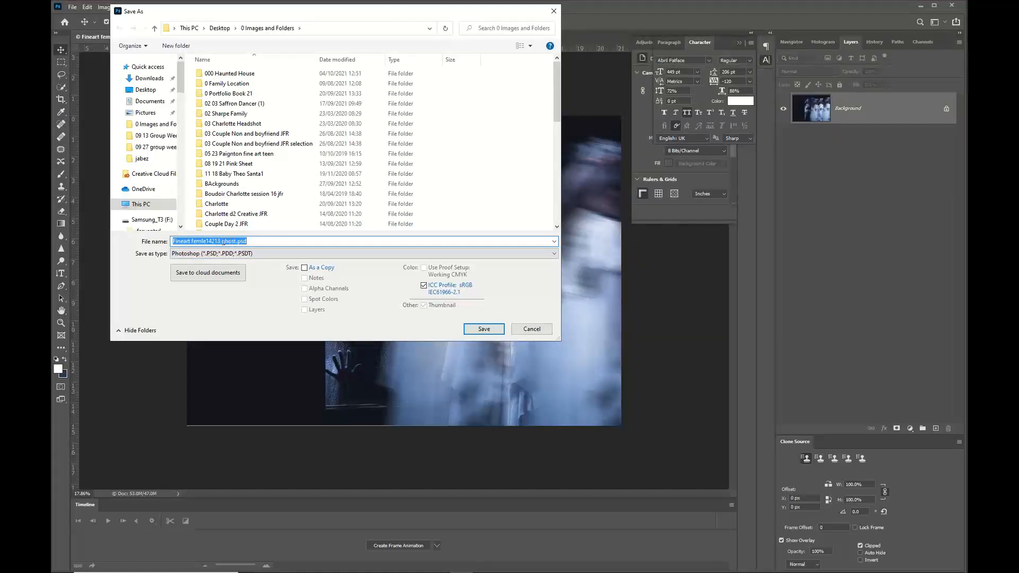
pyautogui.click(491, 331)
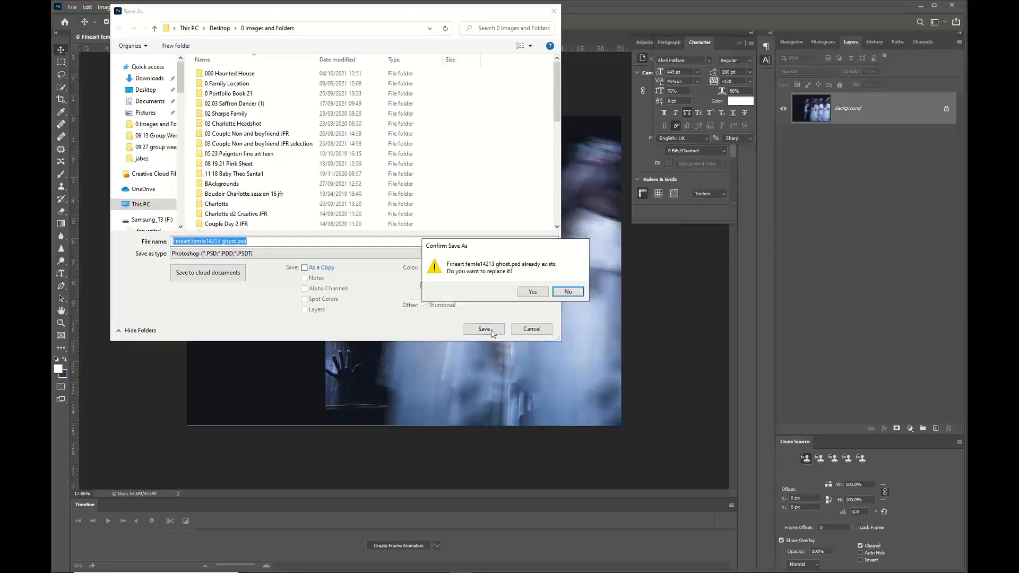
pyautogui.click(563, 296)
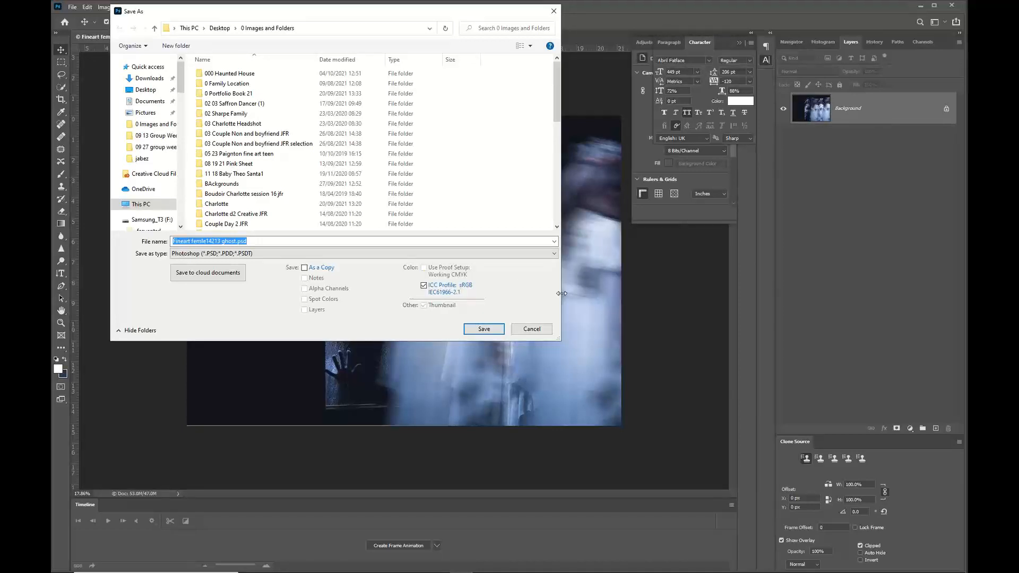
# Save the merged image in JPEG format as Fineart femle14213 ghost.jpg at quality 10 with the Baseline Standard option.
pyautogui.click(268, 254)
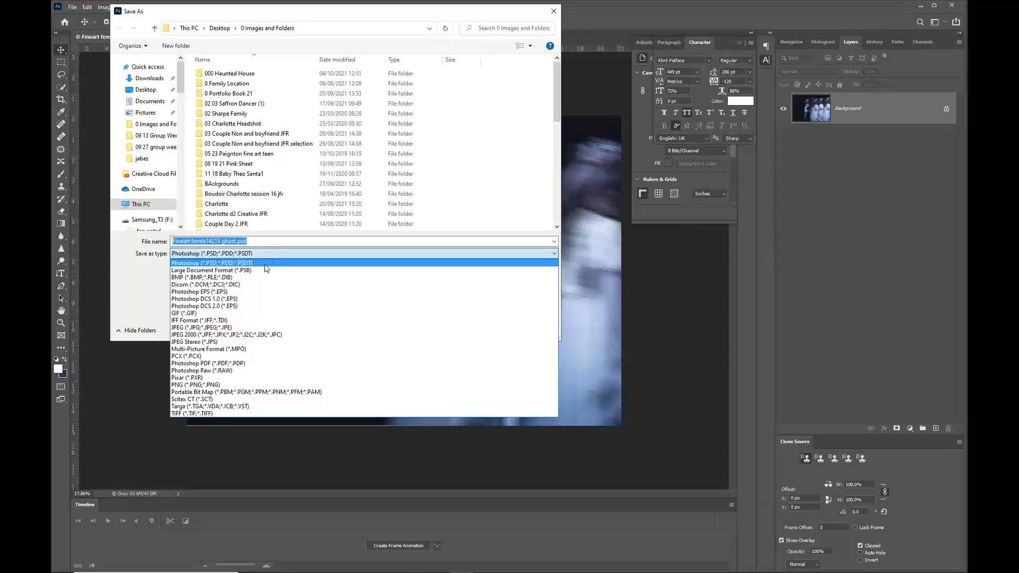
pyautogui.click(441, 327)
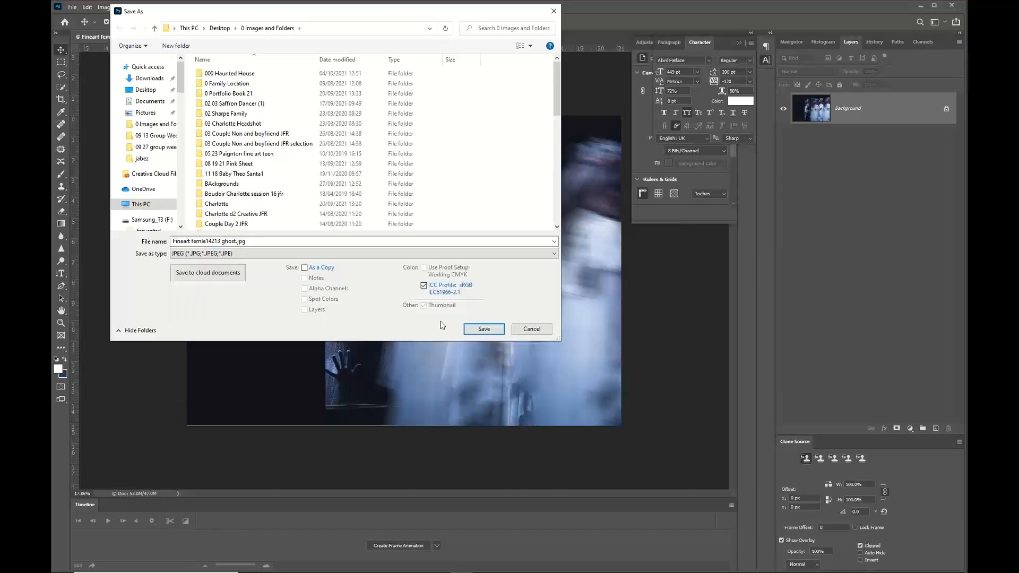
pyautogui.click(483, 329)
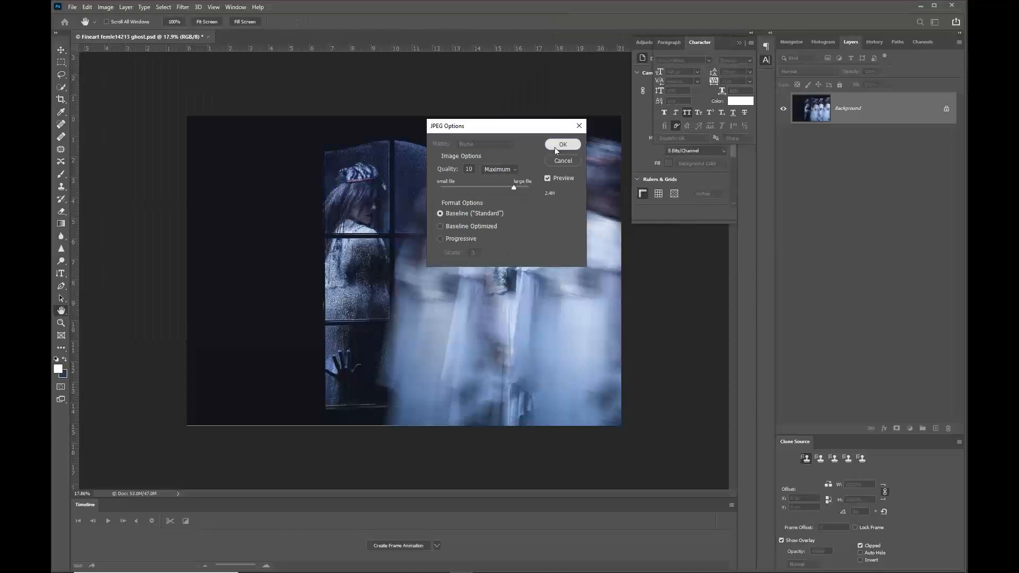
pyautogui.click(552, 145)
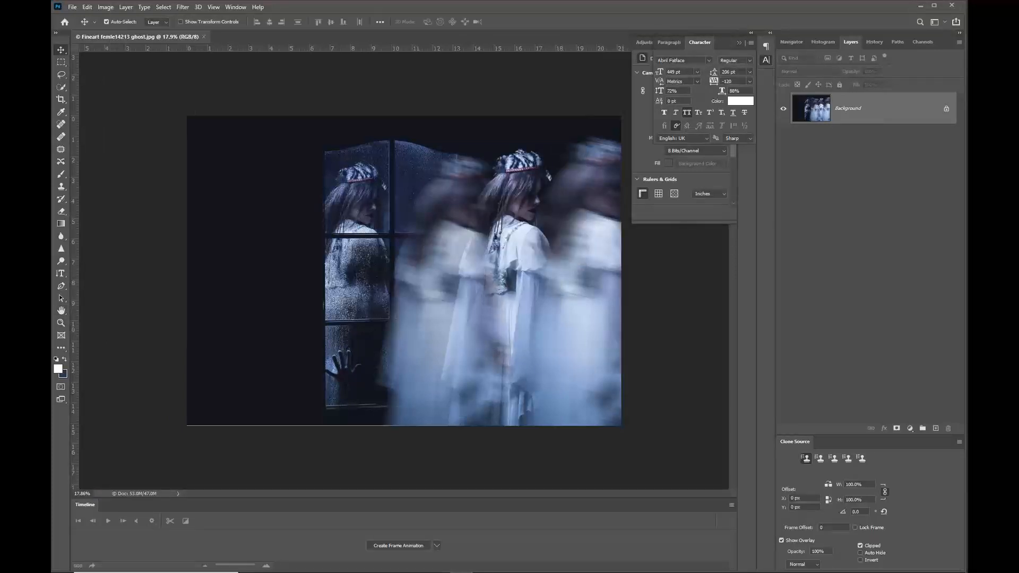
# Switch to Adobe Bridge and select Ghost Girl.jpg, Fineart femle14213 ghost.jpg, Fineart femle14213 ghost.psd and the original Fineart femle14213.jpg together.
pyautogui.hotkey('alt', 'Tab')
pyautogui.scroll(-3, 630, 339)
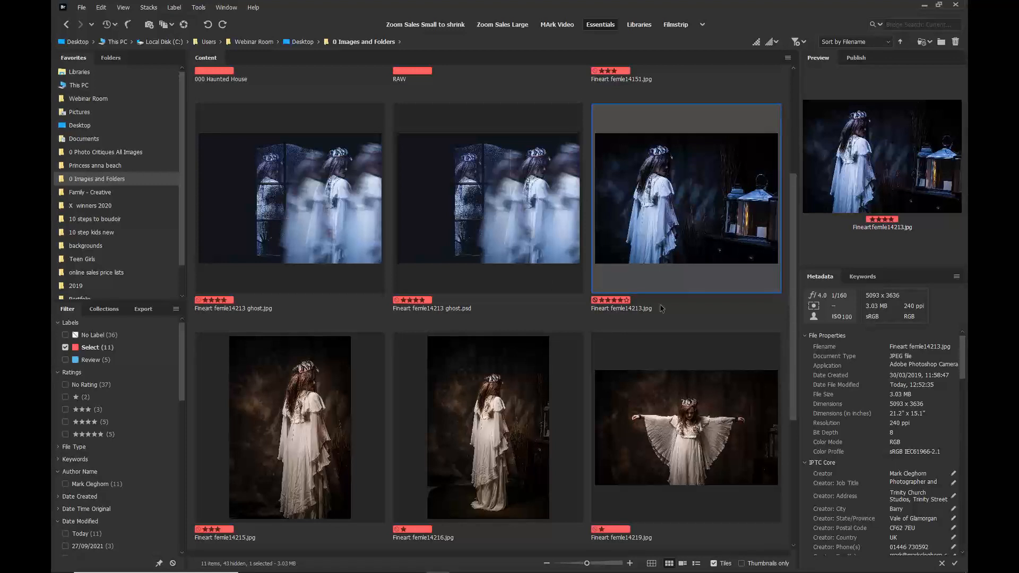
pyautogui.scroll(-3, 662, 311)
pyautogui.click(536, 398)
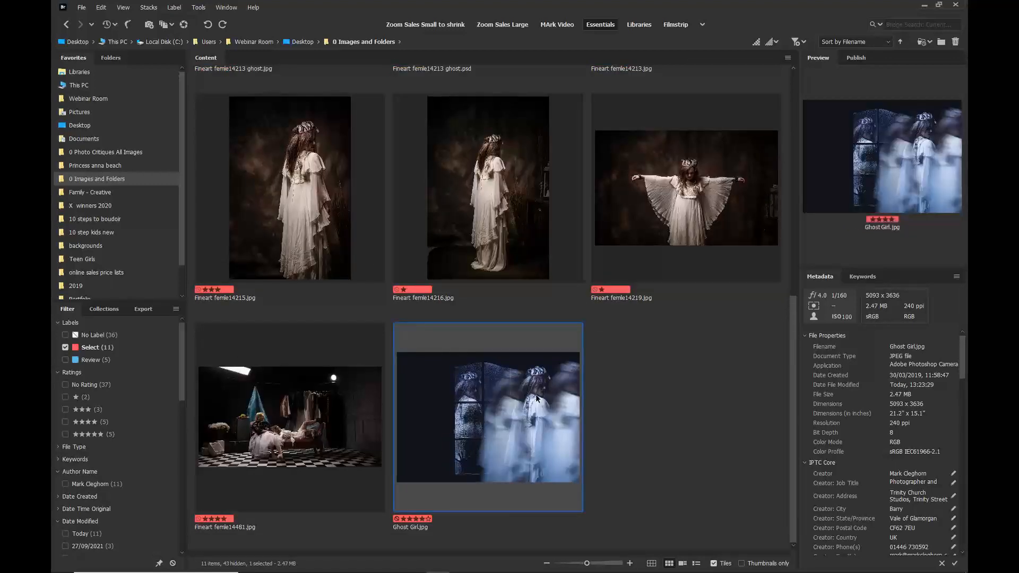
pyautogui.scroll(5, 537, 398)
pyautogui.keyDown('ctrl'); pyautogui.click(348, 351); pyautogui.keyUp('ctrl')
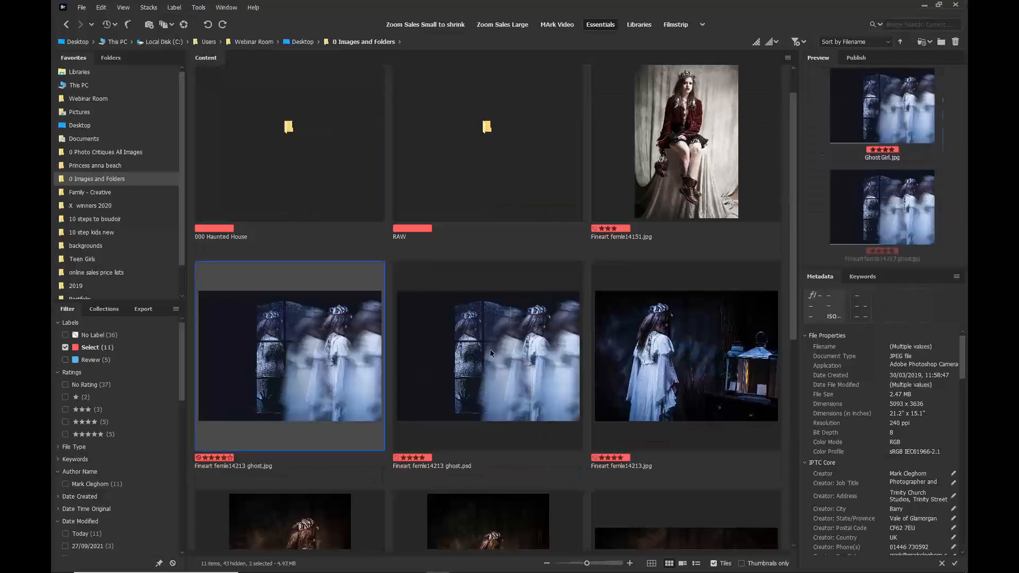
pyautogui.keyDown('ctrl'); pyautogui.click(493, 358); pyautogui.keyUp('ctrl')
pyautogui.keyDown('ctrl'); pyautogui.click(638, 365); pyautogui.keyUp('ctrl')
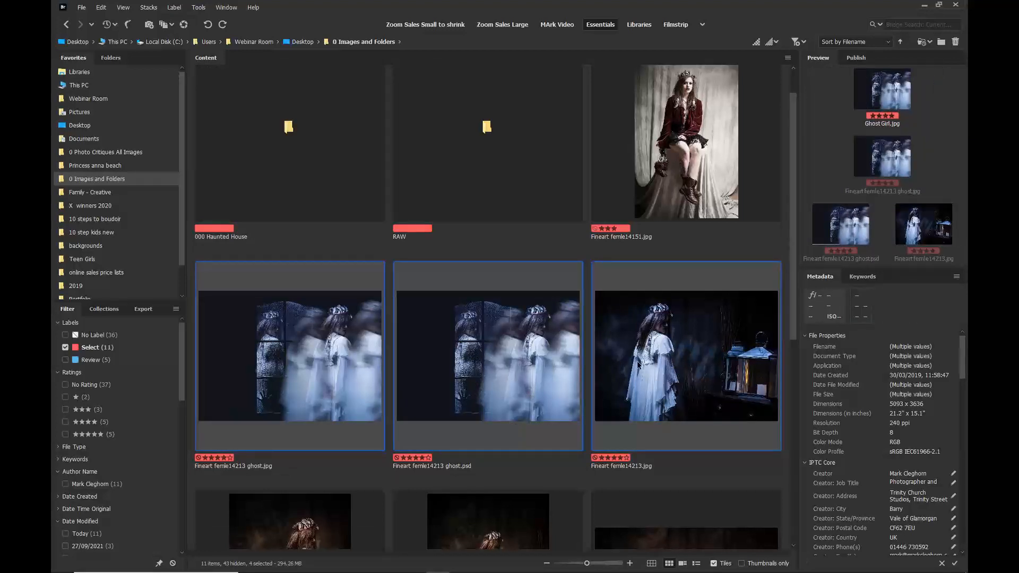
# Compare the four selected images in a full-screen review, magnify the dress in the ghost PSD, and close the review.
pyautogui.press('space')
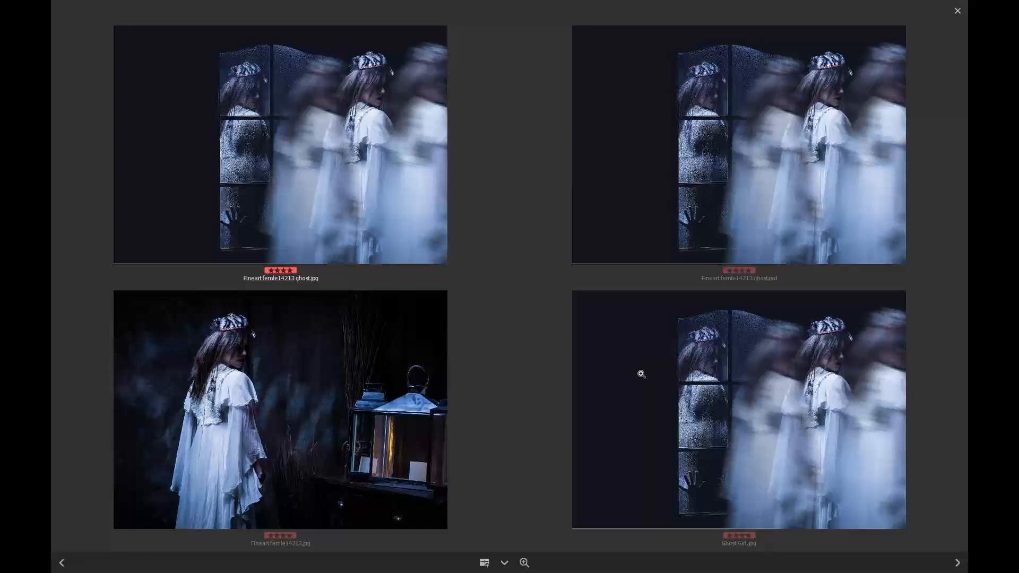
pyautogui.click(639, 371)
pyautogui.click(708, 413)
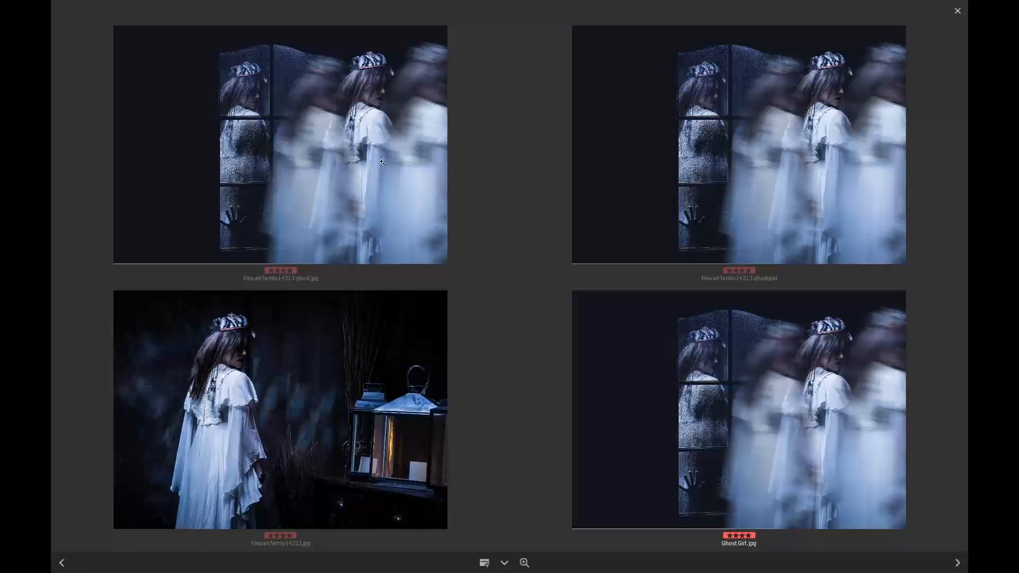
pyautogui.click(357, 177)
pyautogui.click(357, 176)
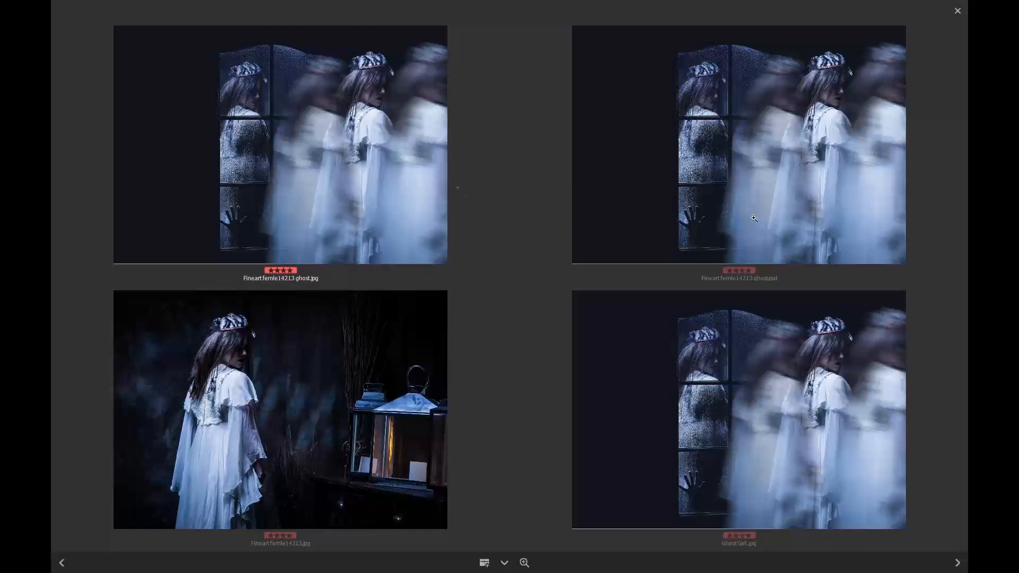
pyautogui.click(795, 191)
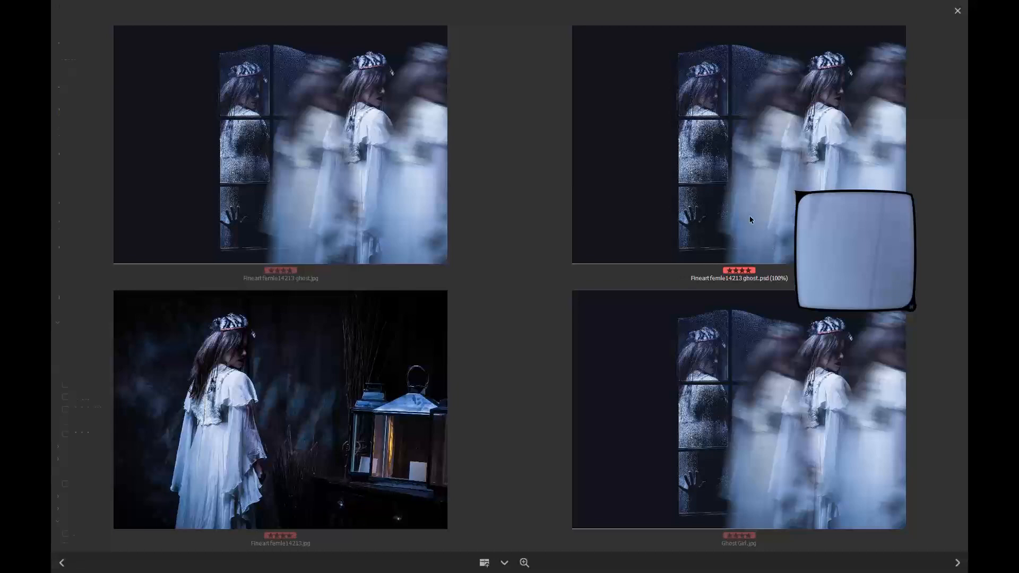
pyautogui.press('Escape')
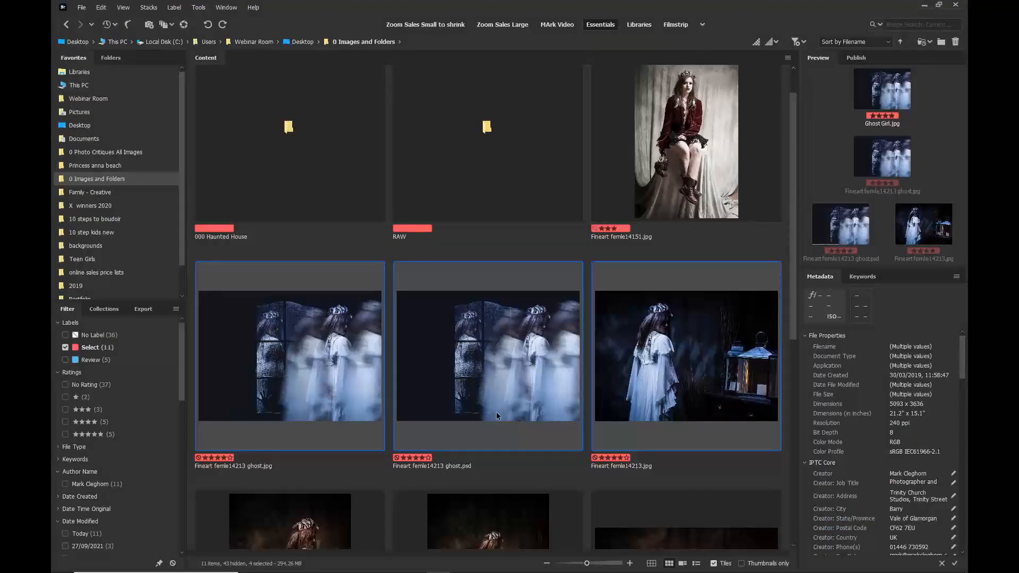
# Open Fineart femle14213 ghost.psd in Photoshop and duplicate its original Background layer.
pyautogui.click(493, 393)
pyautogui.doubleClick(492, 381)
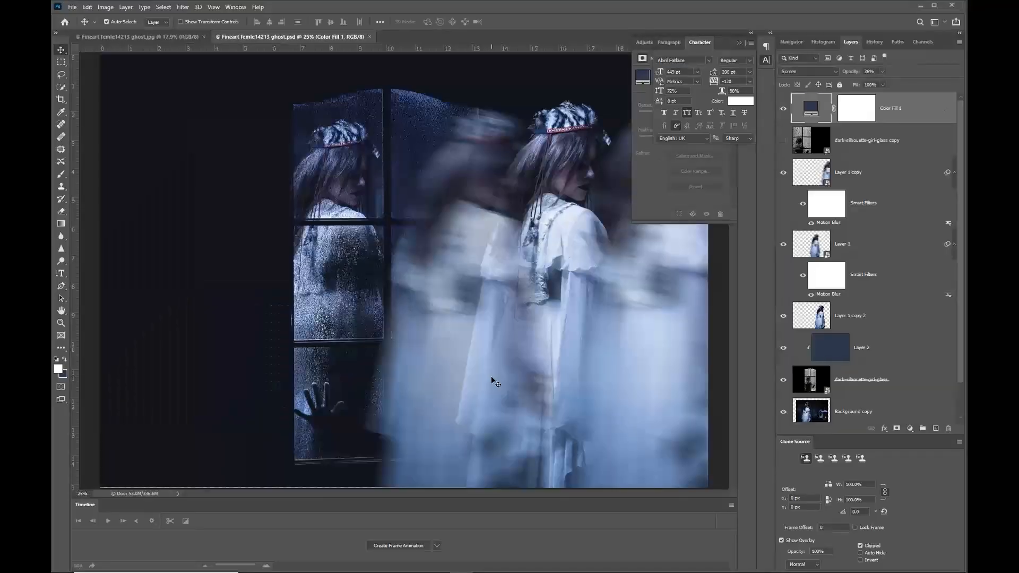
pyautogui.scroll(-2, 866, 299)
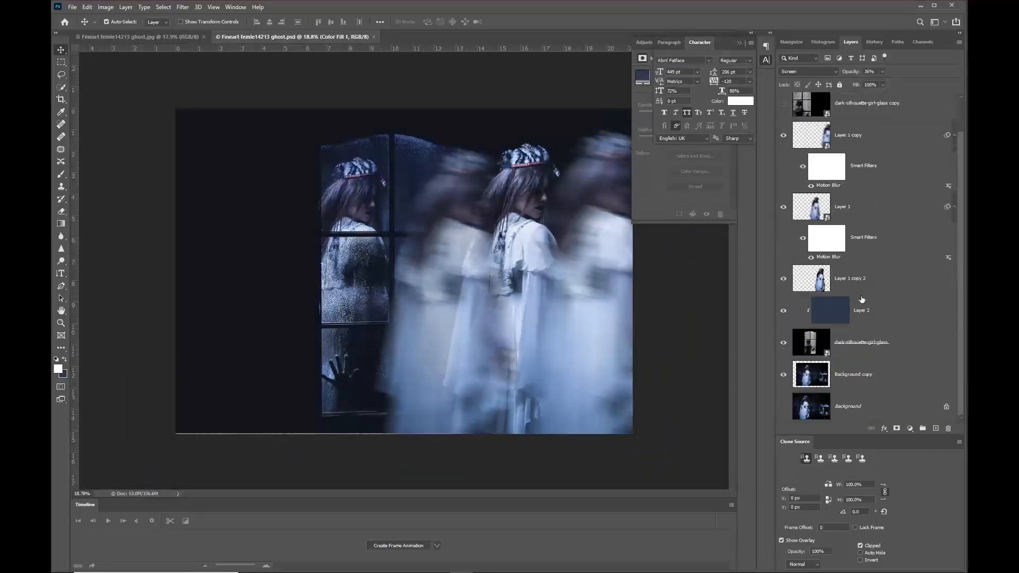
pyautogui.click(873, 404)
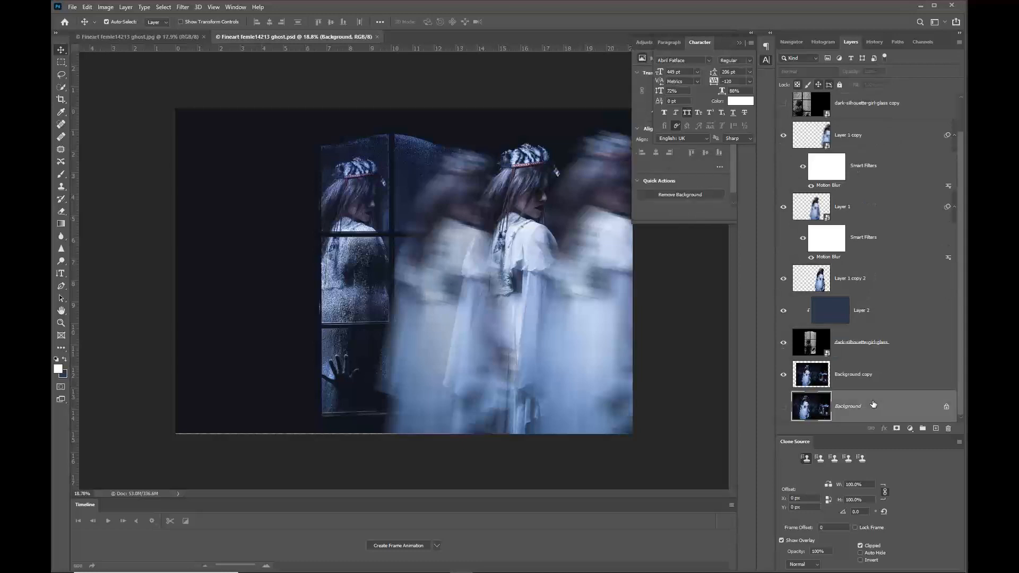
pyautogui.hotkey('ctrl', 'j')
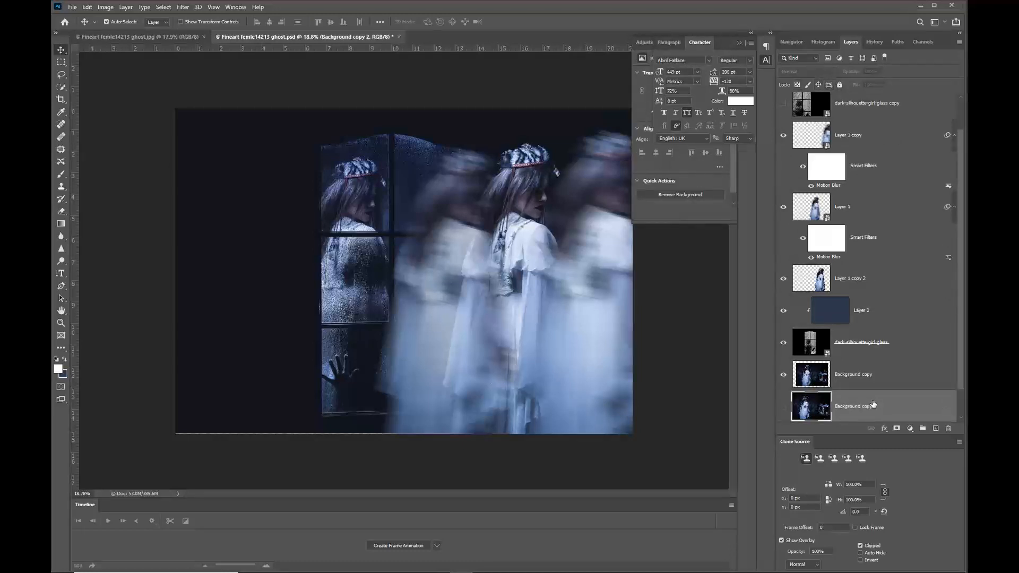
# Show the duplicated background layer and move it to the top of the layer stack, above the blurred woman layers.
pyautogui.click(784, 407)
pyautogui.moveTo(819, 410); pyautogui.dragTo(881, 212)
pyautogui.click(847, 132)
pyautogui.moveTo(847, 132); pyautogui.dragTo(864, 97)
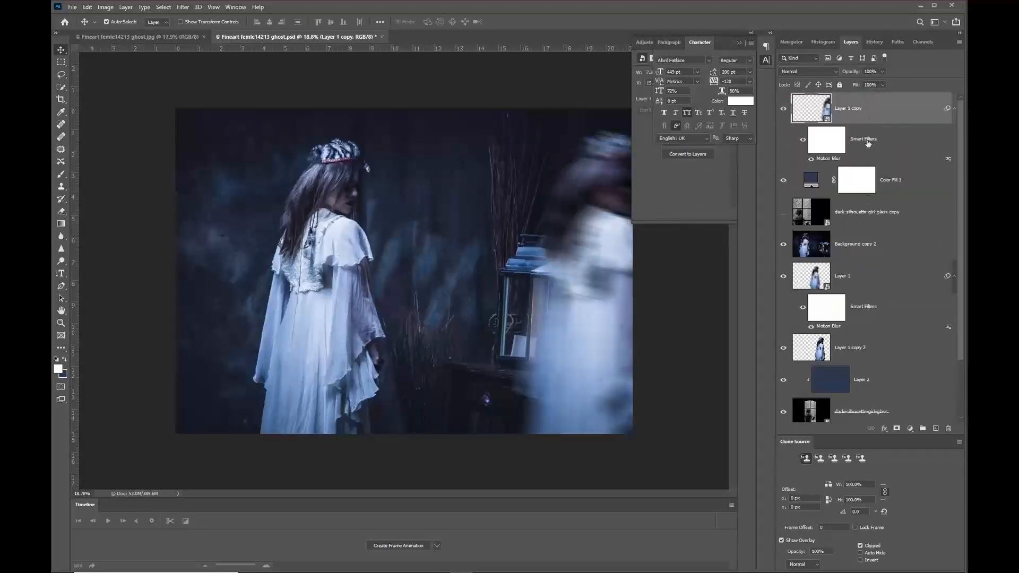
pyautogui.click(898, 236)
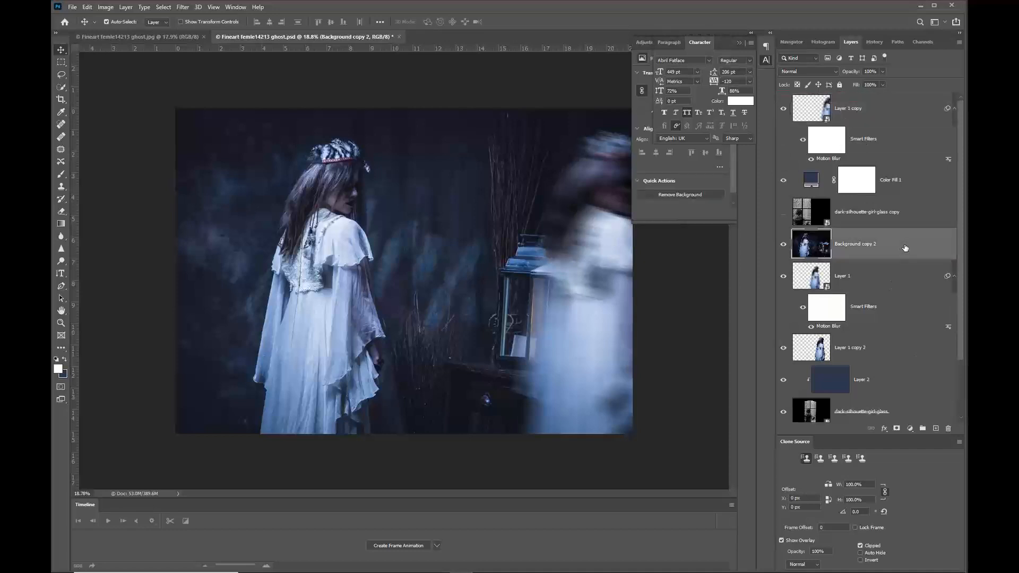
pyautogui.moveTo(902, 246); pyautogui.dragTo(896, 109)
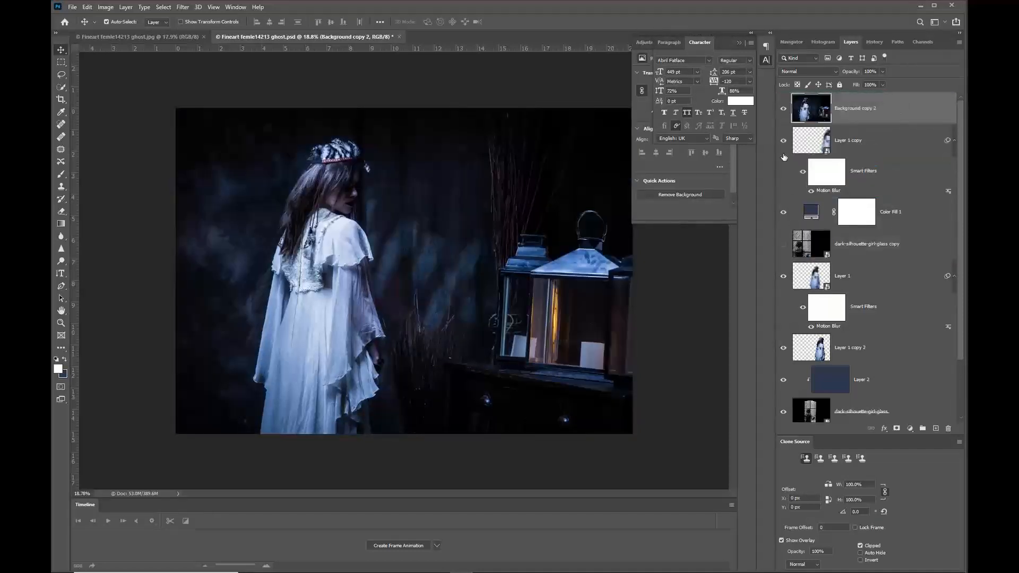
# Shift the duplicated photo so its lantern sits beside the rain-textured window, scale it to 106.96% and rotate it -3.73°.
pyautogui.moveTo(572, 314); pyautogui.dragTo(259, 309)
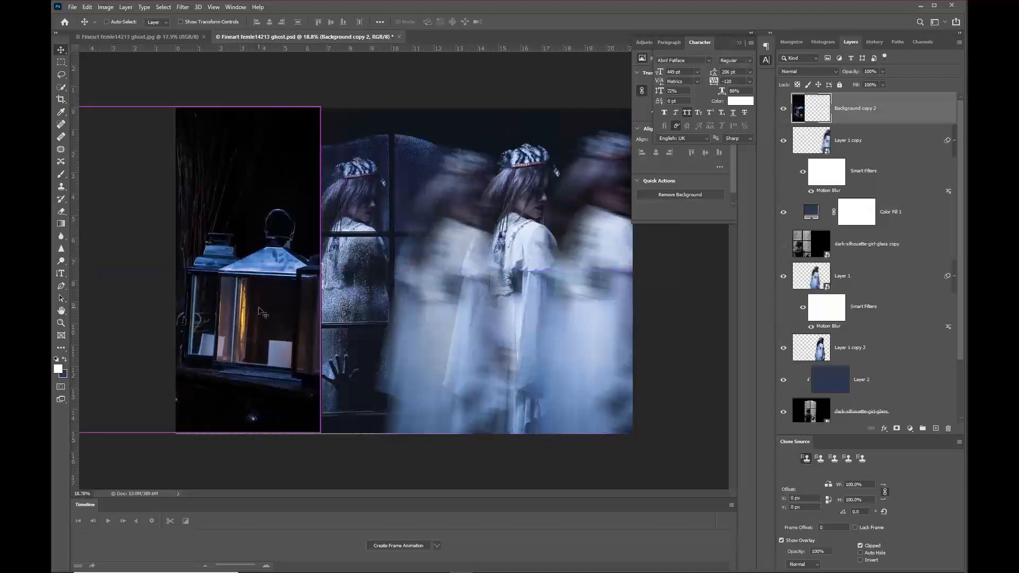
pyautogui.hotkey('ctrl', 't')
pyautogui.moveTo(368, 97); pyautogui.dragTo(368, 63)
pyautogui.moveTo(330, 417); pyautogui.dragTo(286, 408)
pyautogui.press('Return')
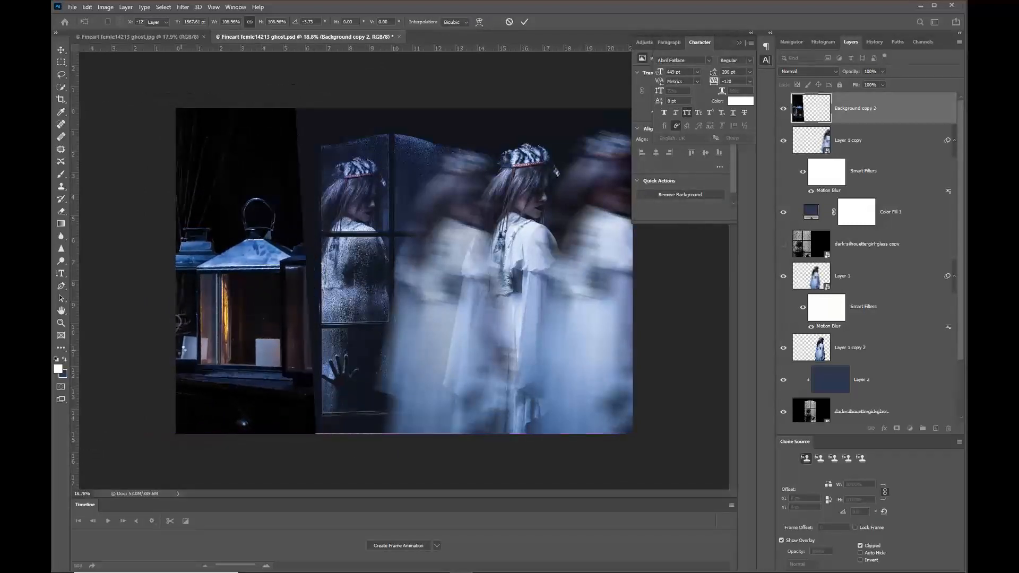
# Set the lantern layer to Screen blending at 27% opacity and shift it slightly further from the window.
pyautogui.click(835, 72)
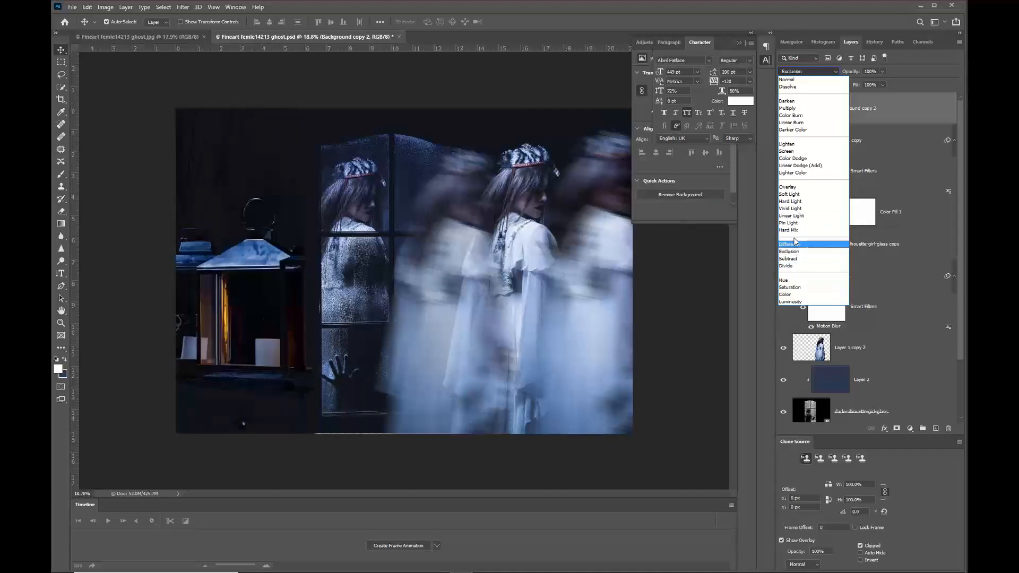
pyautogui.click(796, 155)
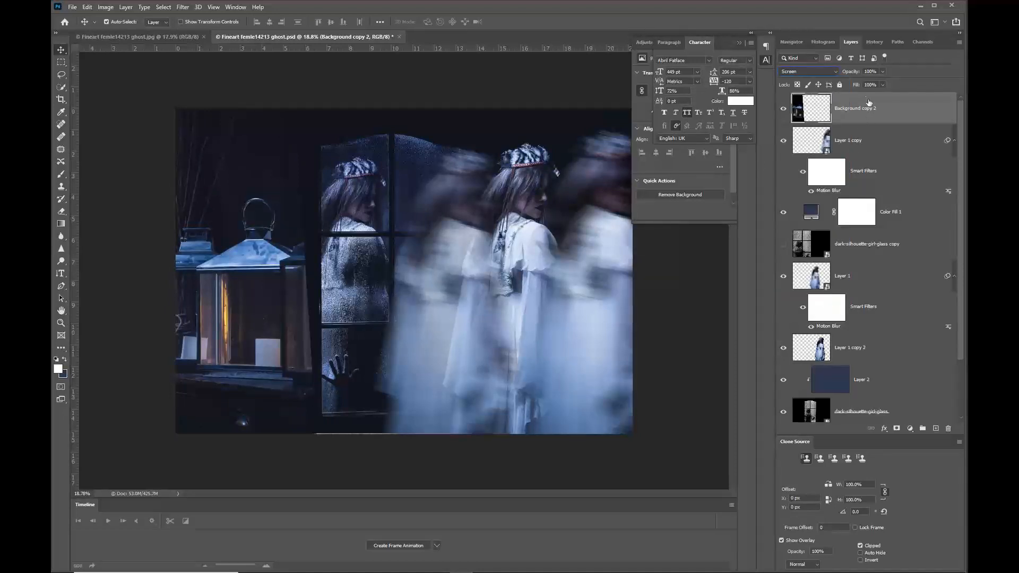
pyautogui.moveTo(858, 75); pyautogui.dragTo(821, 74)
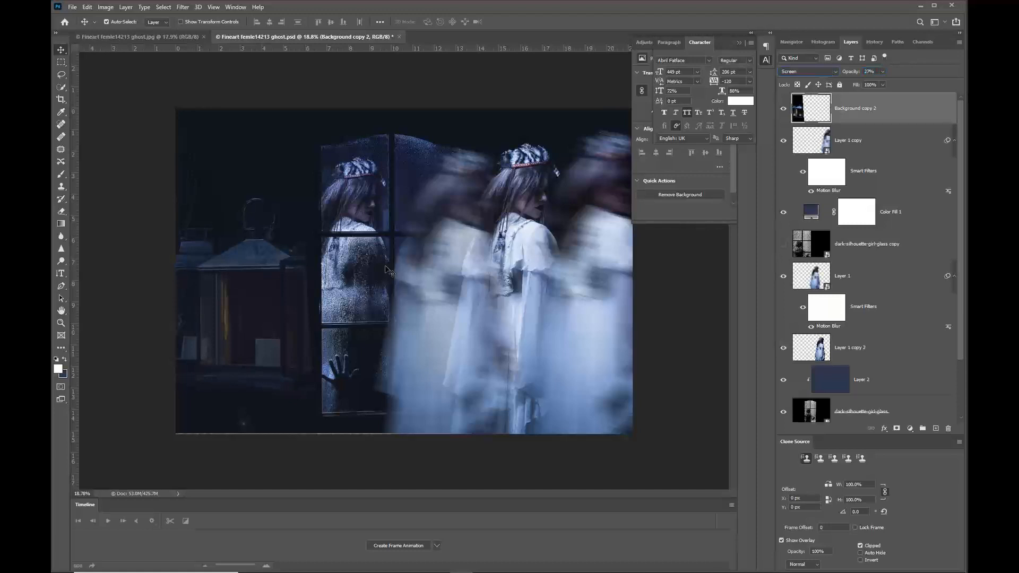
pyautogui.moveTo(292, 297); pyautogui.dragTo(273, 291)
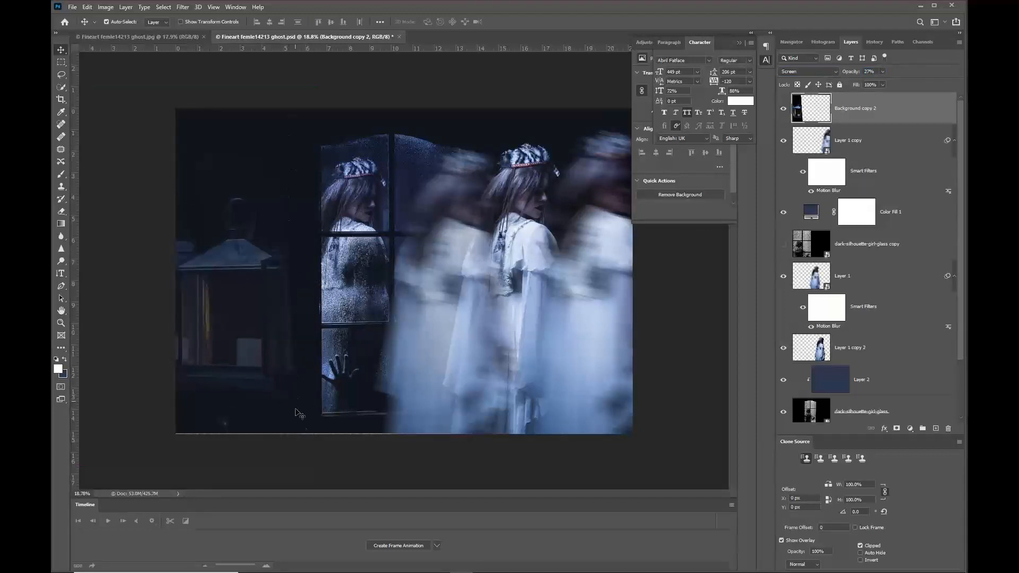
# Add a layer mask to the lantern layer, brush black over its surroundings, and paint the lantern back in with white.
pyautogui.click(896, 428)
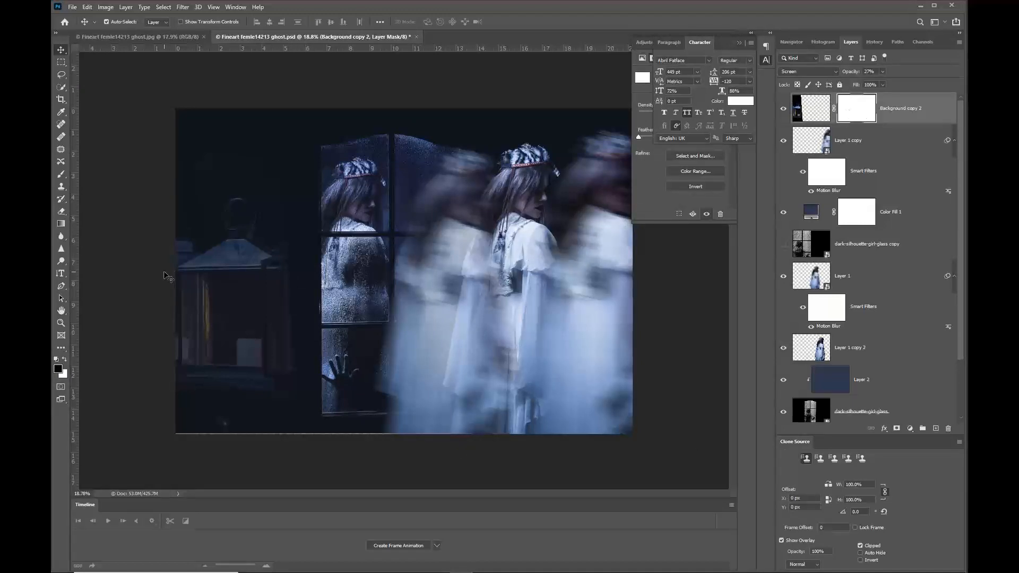
pyautogui.press('b')
pyautogui.press('x')
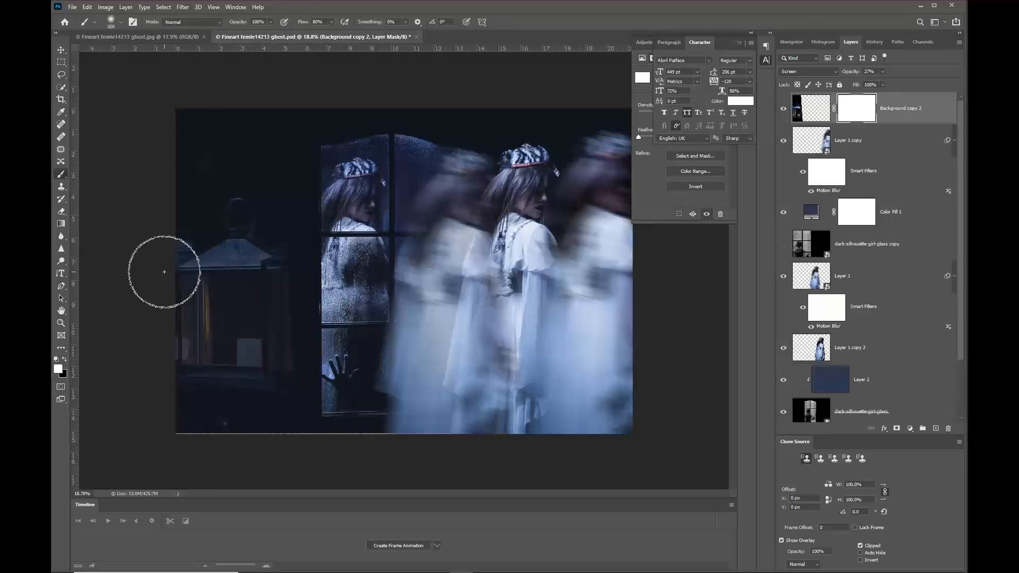
pyautogui.press('x')
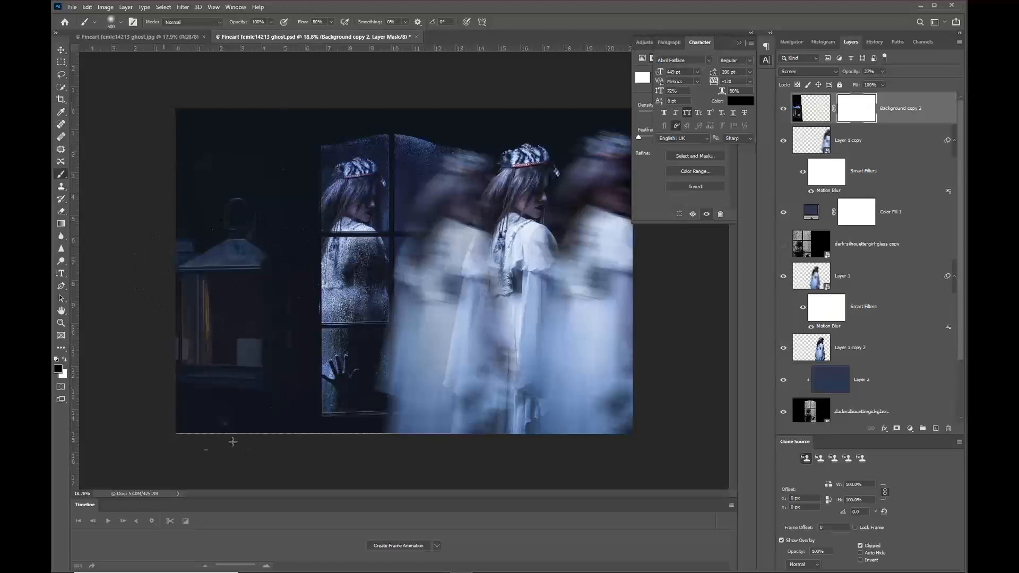
pyautogui.moveTo(311, 350)
pyautogui.mouseDown()
pyautogui.moveTo(309, 287)
pyautogui.moveTo(266, 110)
pyautogui.moveTo(180, 112)
pyautogui.mouseUp()
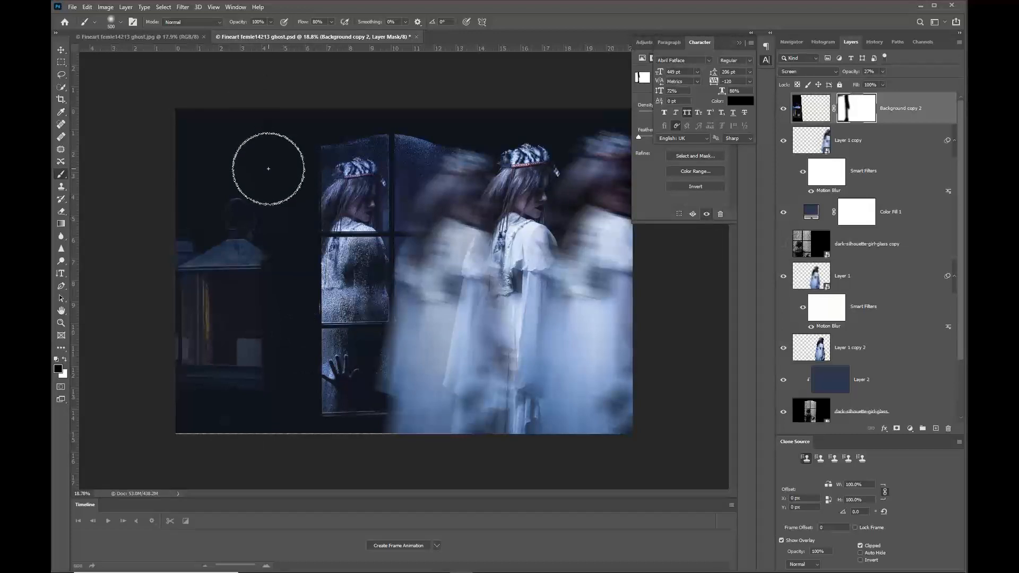
pyautogui.moveTo(194, 250)
pyautogui.mouseDown()
pyautogui.moveTo(187, 275)
pyautogui.moveTo(212, 277)
pyautogui.mouseUp()
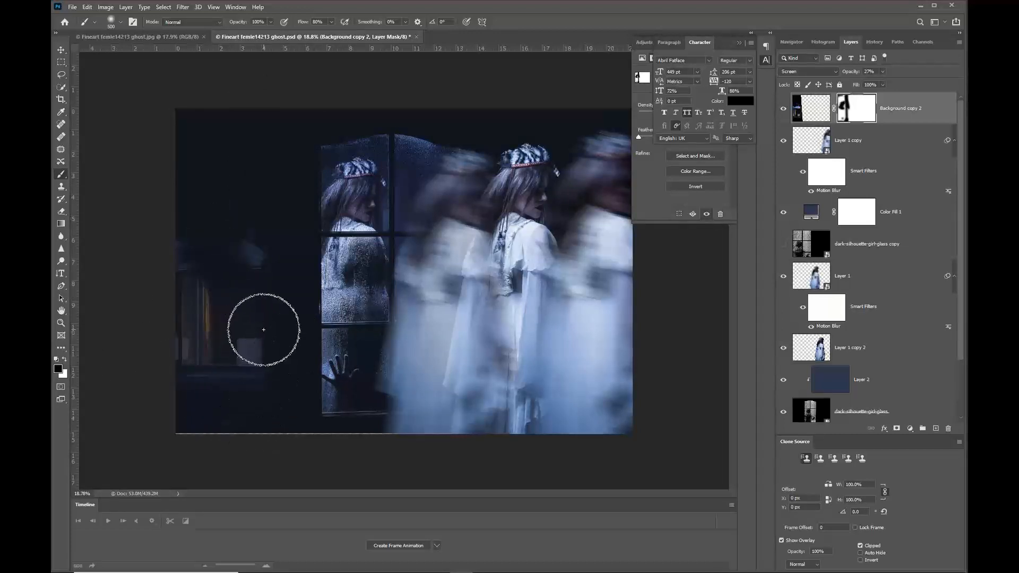
pyautogui.press('x')
pyautogui.moveTo(222, 291)
pyautogui.mouseDown()
pyautogui.moveTo(200, 227)
pyautogui.moveTo(227, 216)
pyautogui.moveTo(248, 248)
pyautogui.moveTo(230, 210)
pyautogui.moveTo(247, 228)
pyautogui.mouseUp()
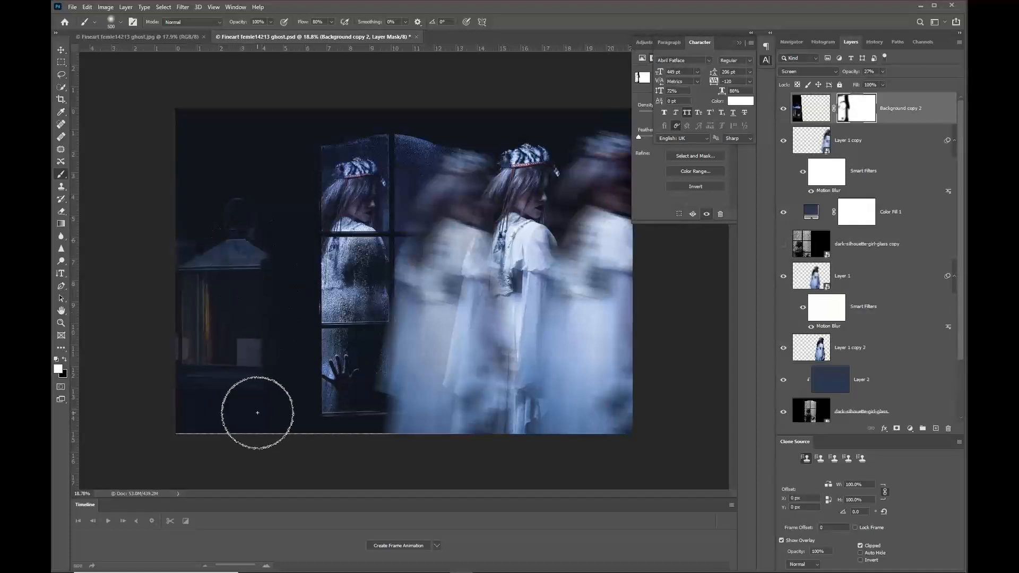
# Reposition the masked lantern layer, sliding it off the left edge of the canvas.
pyautogui.click(61, 49)
pyautogui.moveTo(251, 264); pyautogui.dragTo(263, 272)
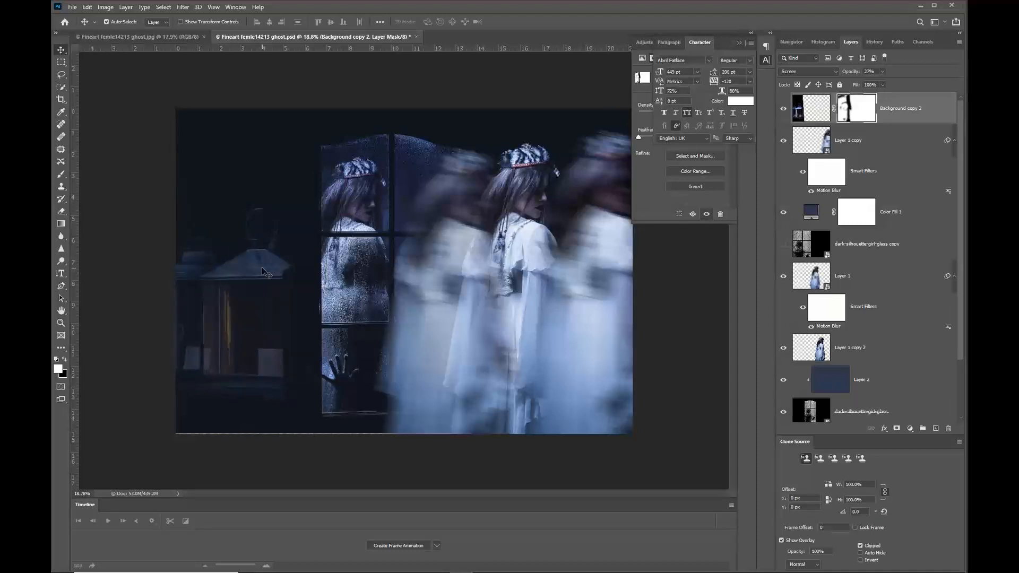
pyautogui.moveTo(262, 272); pyautogui.dragTo(122, 283)
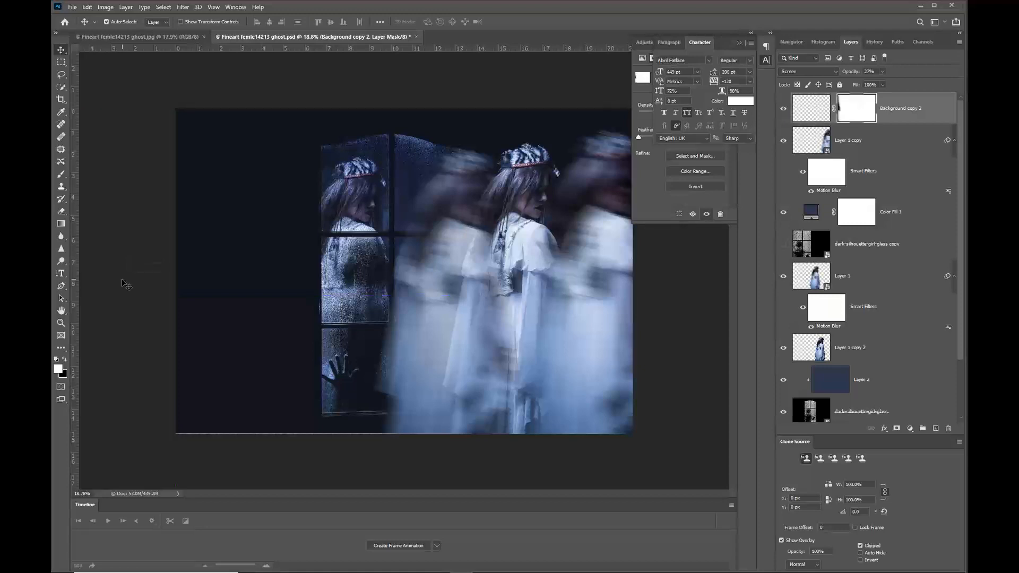
# Crop away most of the empty dark area to the left of the window in the ghost image.
pyautogui.press('c')
pyautogui.click(178, 273)
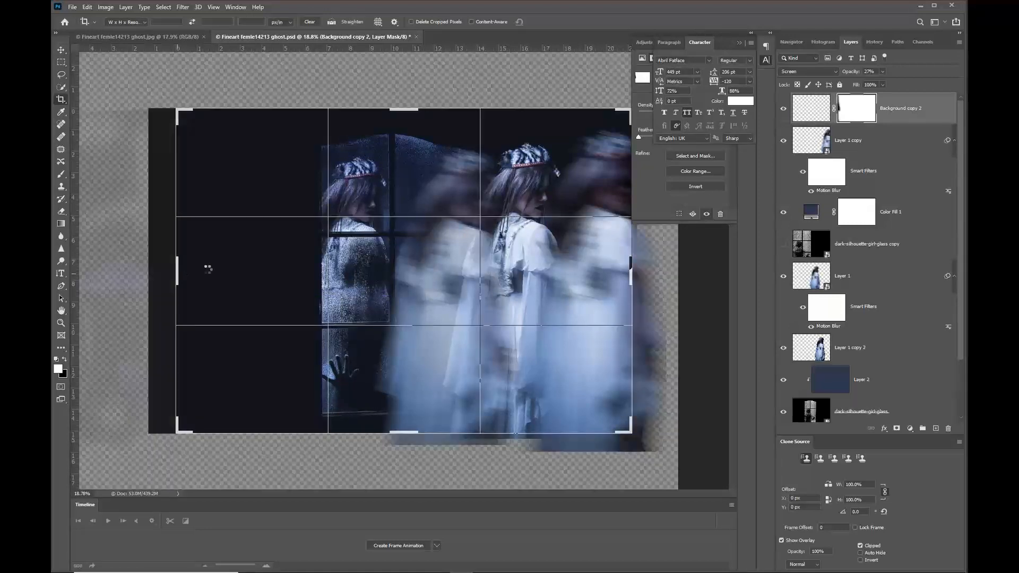
pyautogui.moveTo(207, 269); pyautogui.dragTo(239, 271)
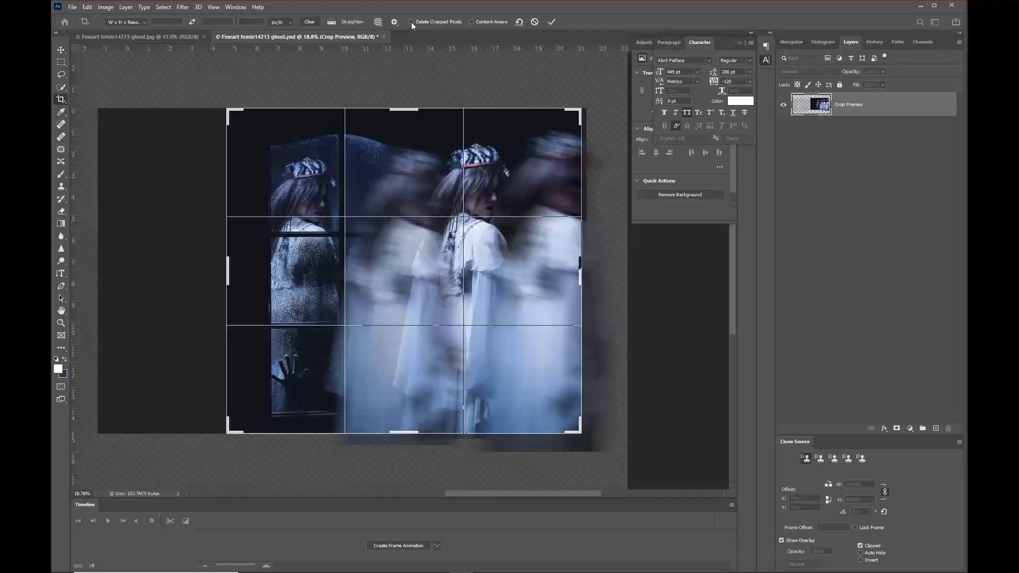
pyautogui.doubleClick(402, 198)
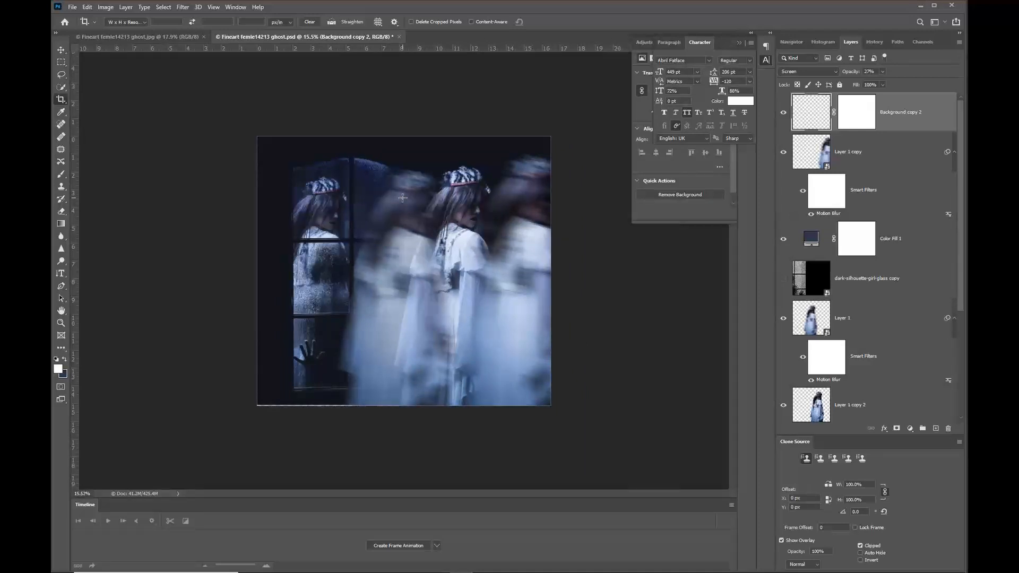
# Reopen the crop and extend it to the left to bring back part of the dark area beside the window.
pyautogui.click(402, 197)
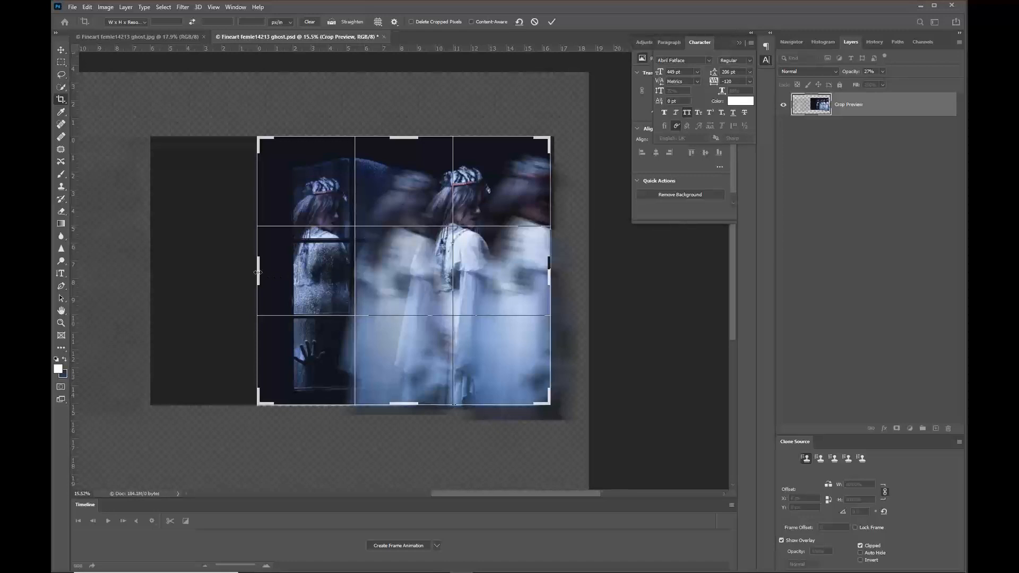
pyautogui.moveTo(258, 273); pyautogui.dragTo(175, 273)
pyautogui.moveTo(575, 264); pyautogui.dragTo(575, 263)
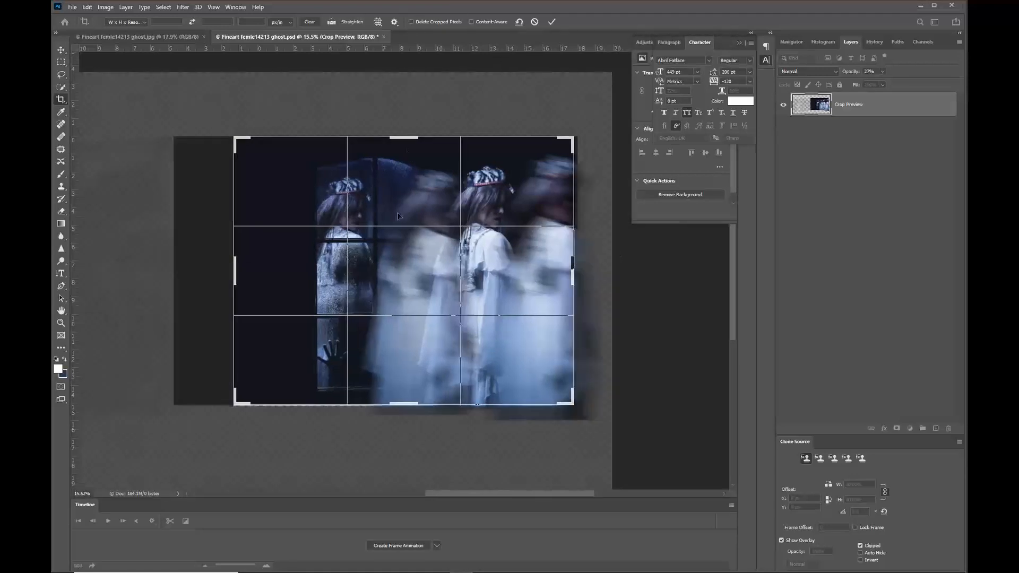
pyautogui.press('Return')
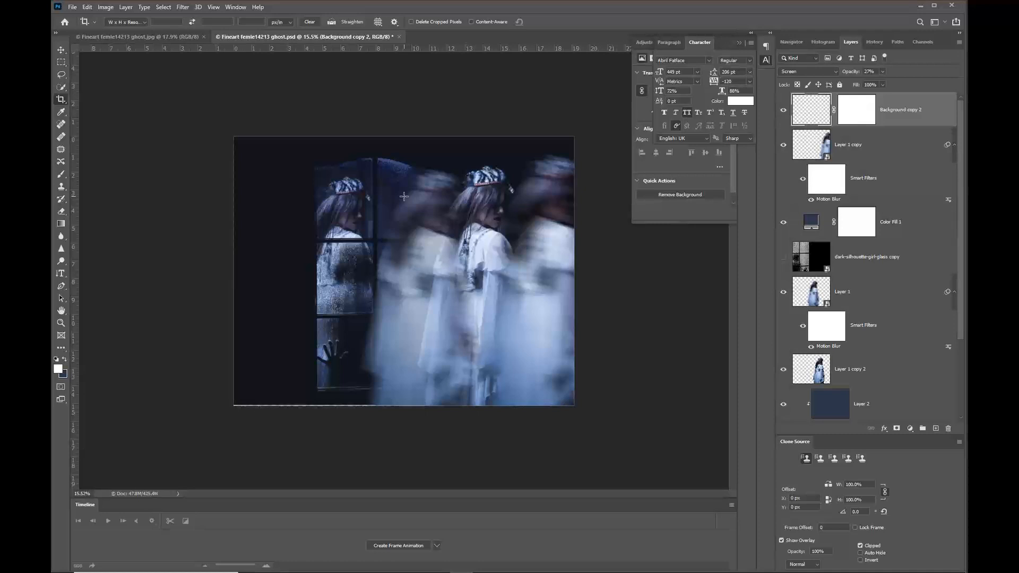
# Close the ghost PSD without saving its changes, close the ghost JPEG, and return to Adobe Bridge.
pyautogui.hotkey('ctrl', 'w')
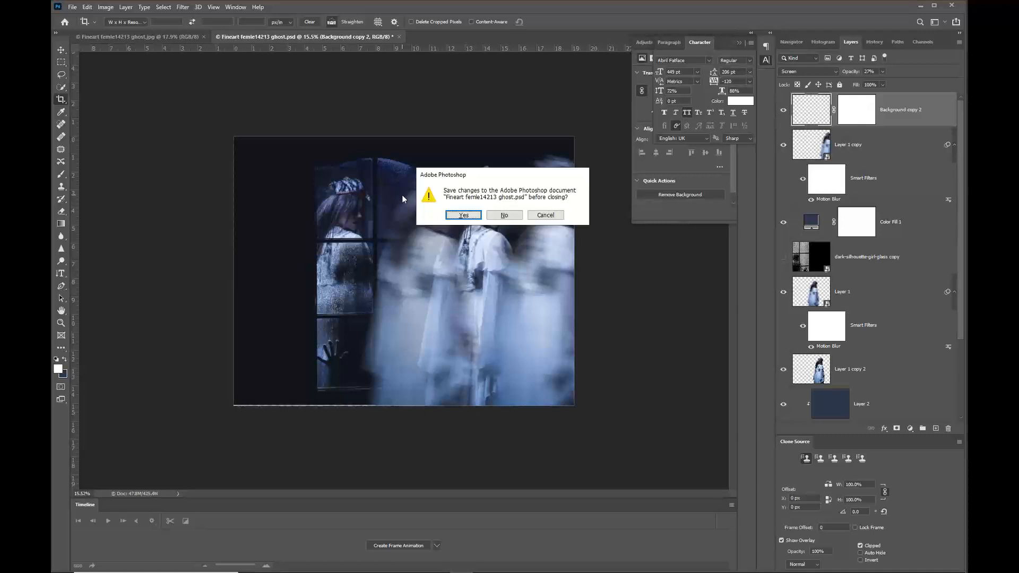
pyautogui.click(498, 218)
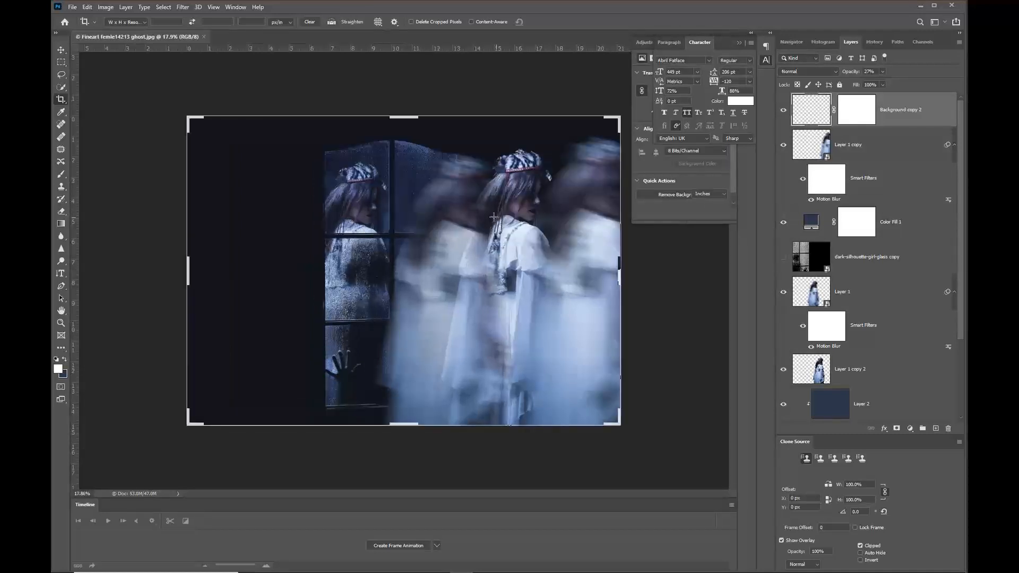
pyautogui.click(204, 37)
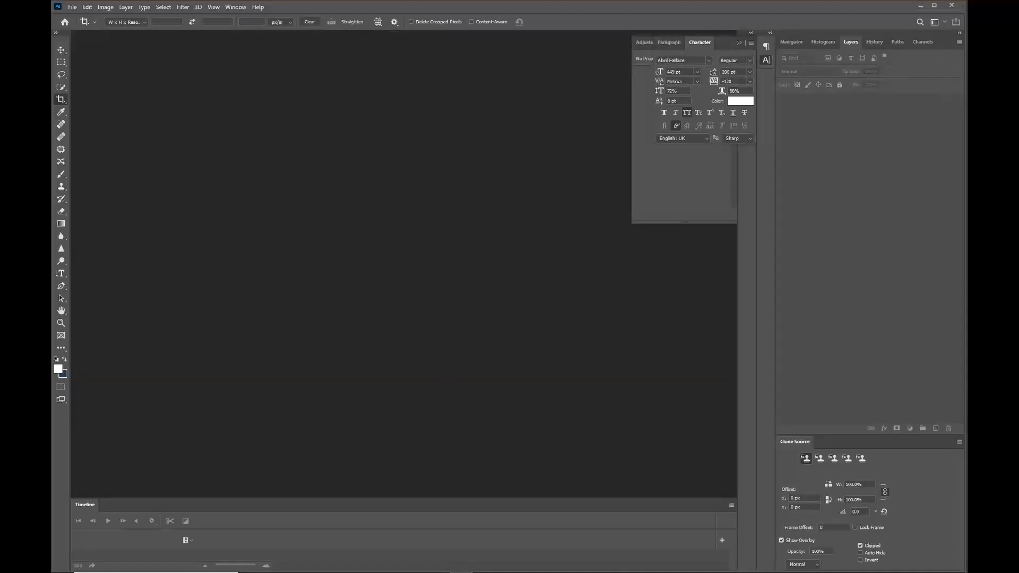
pyautogui.click(921, 6)
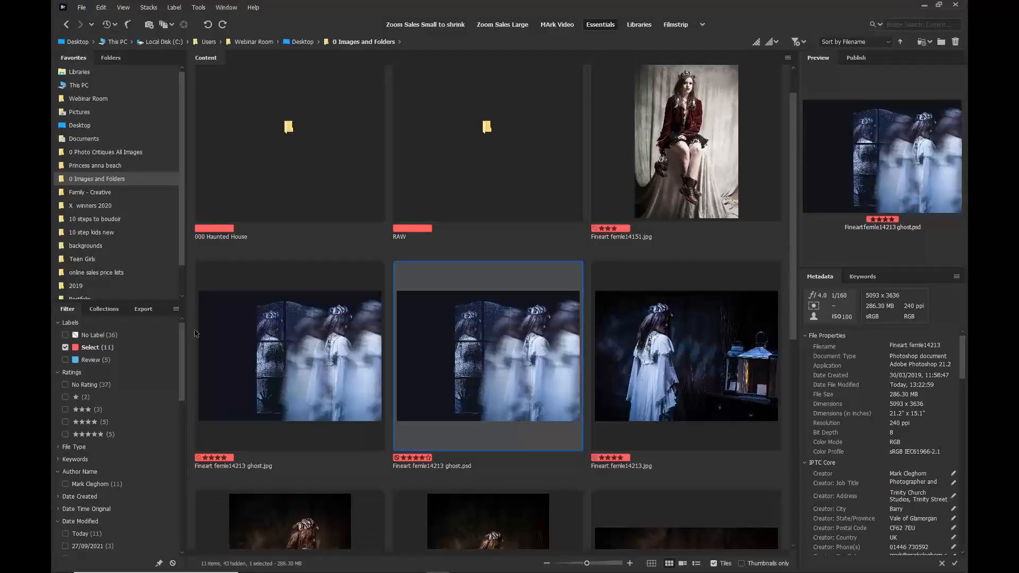
# Open haunted-house.jpg from the 000 Haunted House folder in Photoshop and convert its background to a Smart Object.
pyautogui.doubleClick(268, 197)
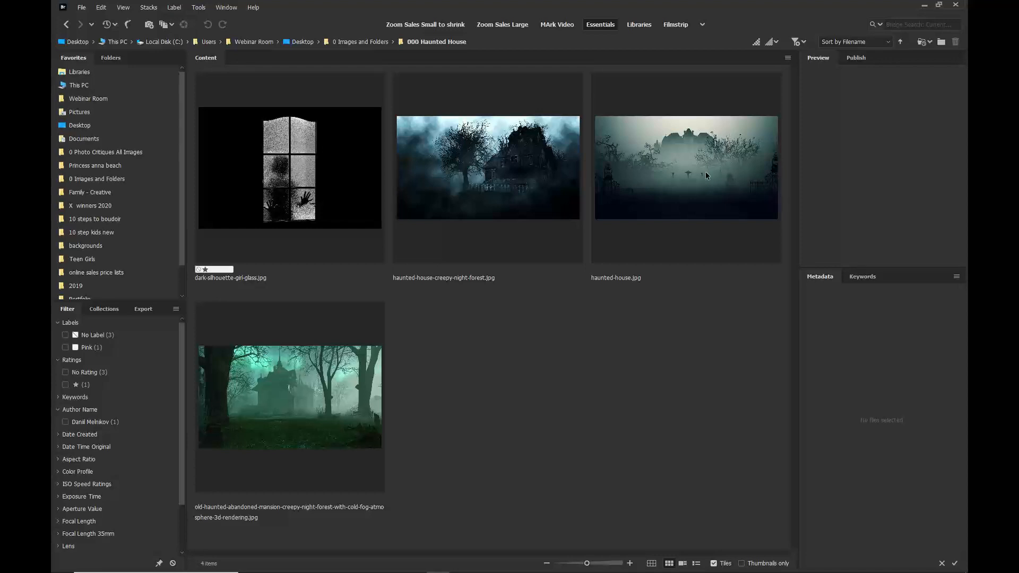
pyautogui.doubleClick(670, 169)
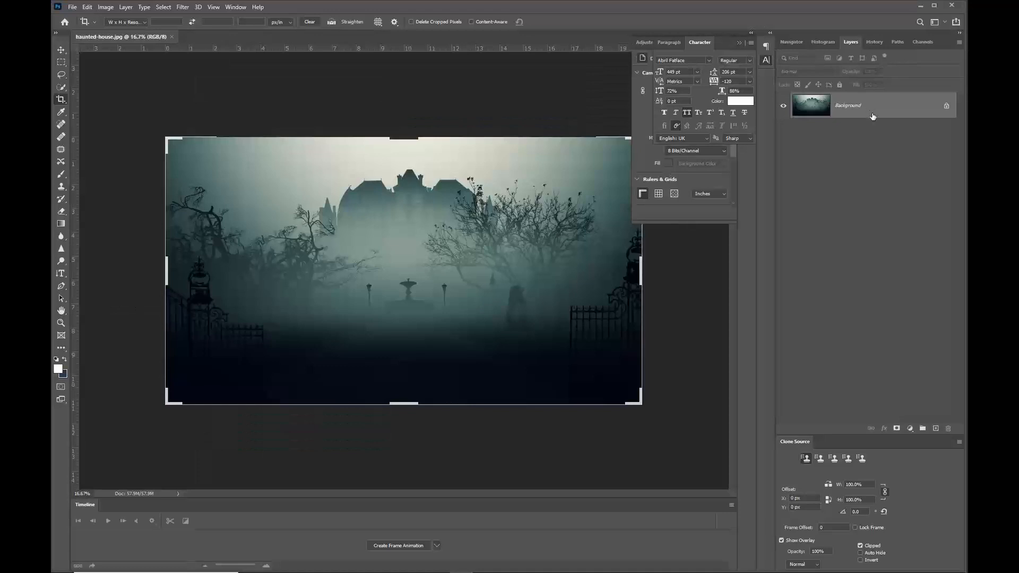
pyautogui.rightClick(872, 114)
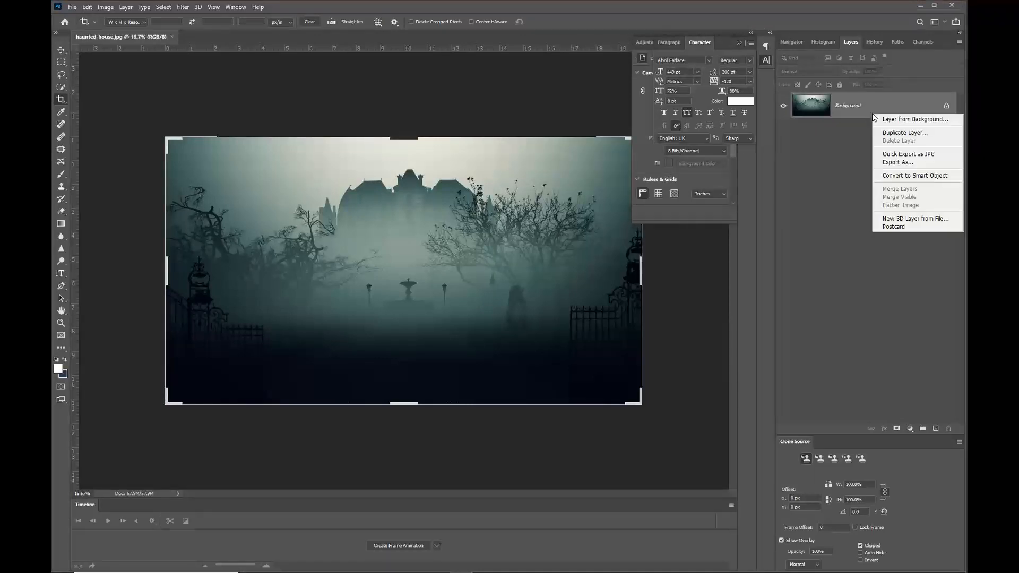
pyautogui.click(890, 179)
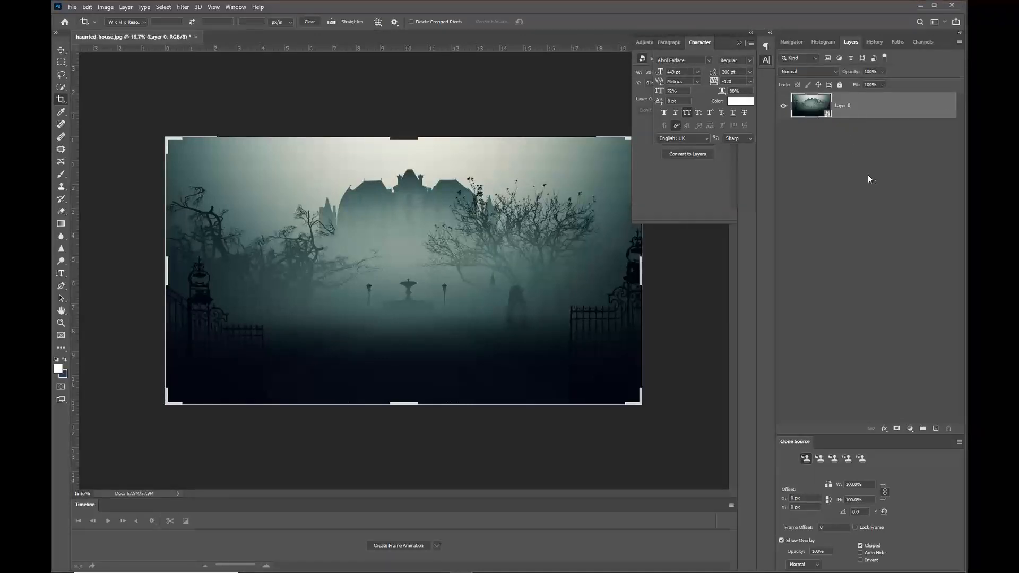
pyautogui.press('v')
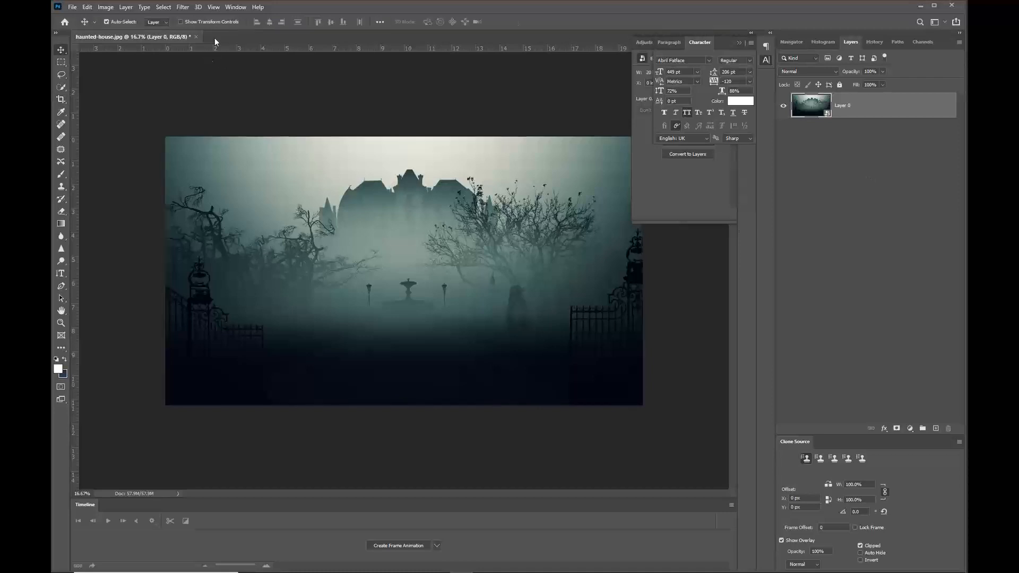
pyautogui.click(183, 8)
pyautogui.moveTo(191, 116)
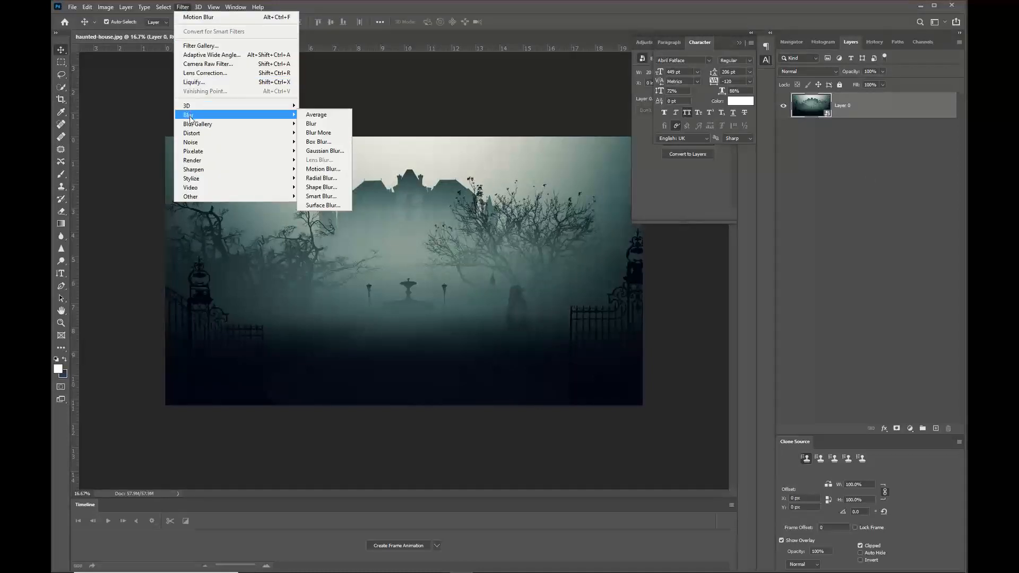
pyautogui.click(313, 151)
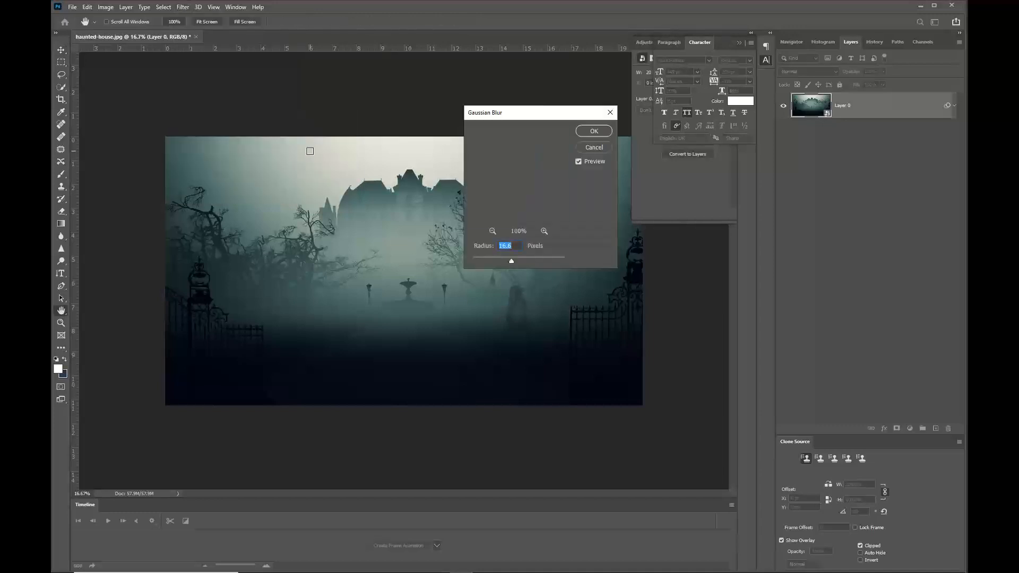
pyautogui.moveTo(508, 260)
pyautogui.mouseDown()
pyautogui.moveTo(523, 256)
pyautogui.moveTo(509, 259)
pyautogui.mouseUp()
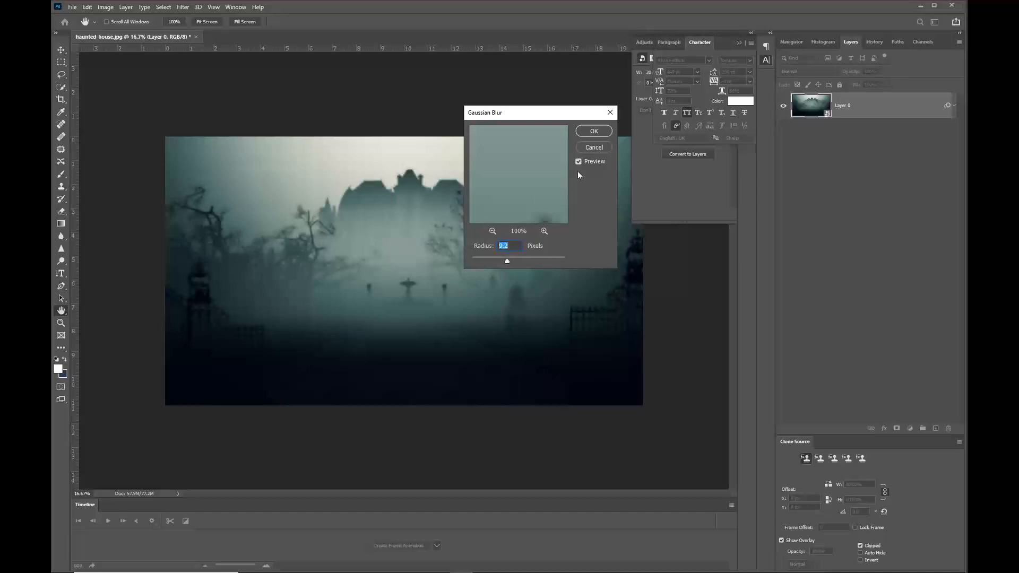
pyautogui.click(594, 147)
# Undo the Smart Object conversion of the background and convert a duplicate of the Background layer to a Smart Object instead.
pyautogui.hotkey('ctrl', 'z')
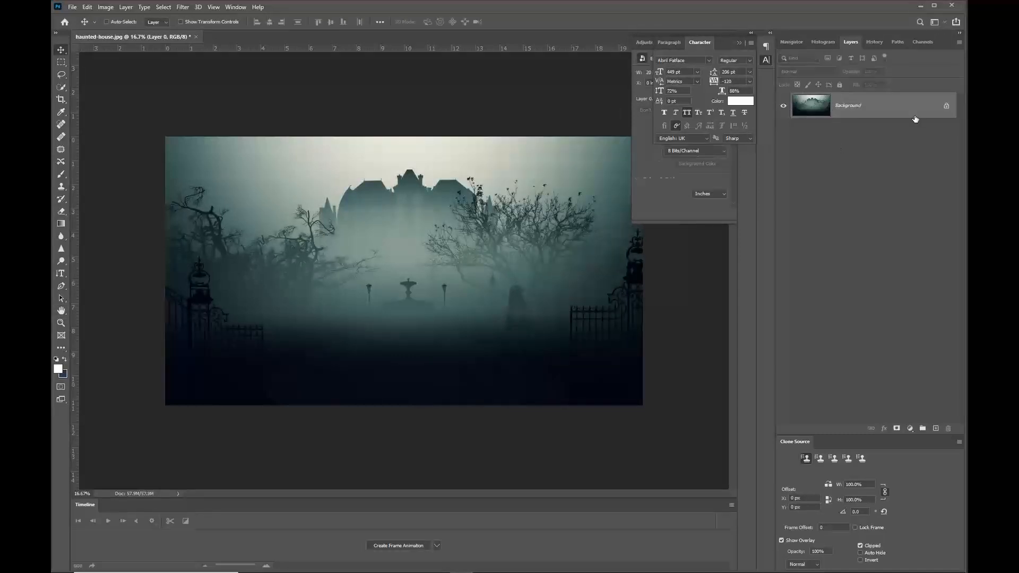
pyautogui.hotkey('ctrl', 'j')
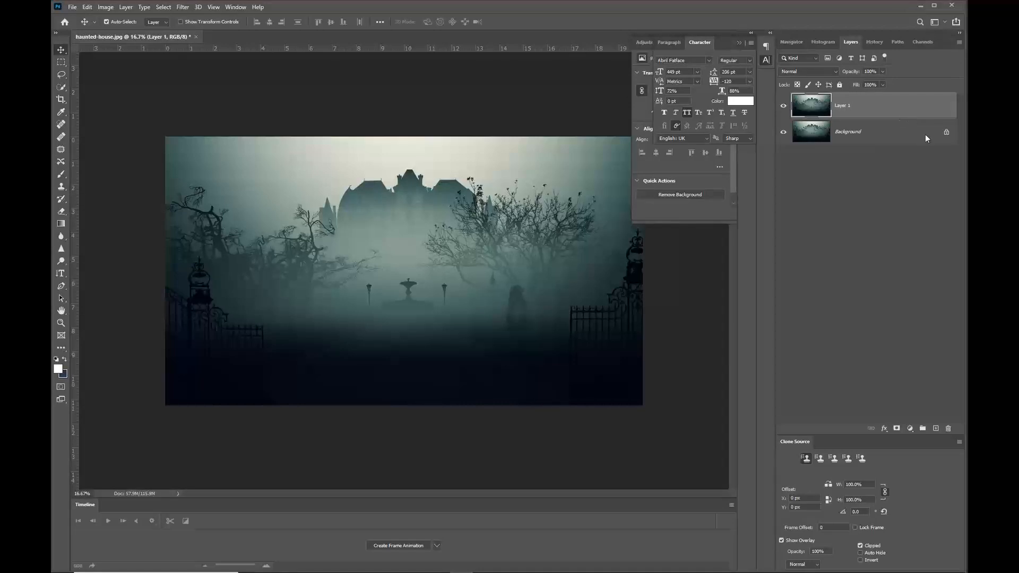
pyautogui.scroll(2, 586, 214)
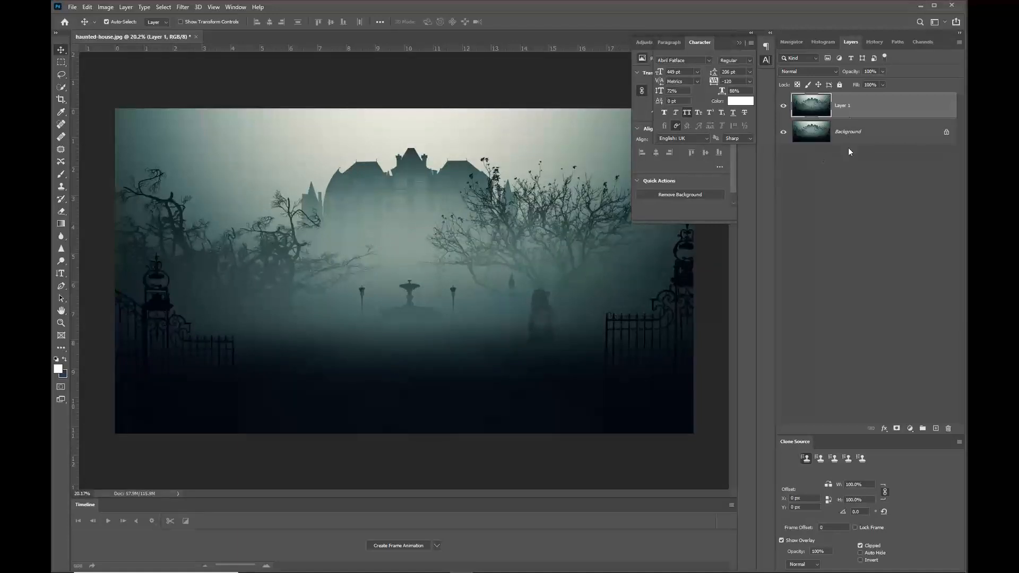
pyautogui.rightClick(852, 112)
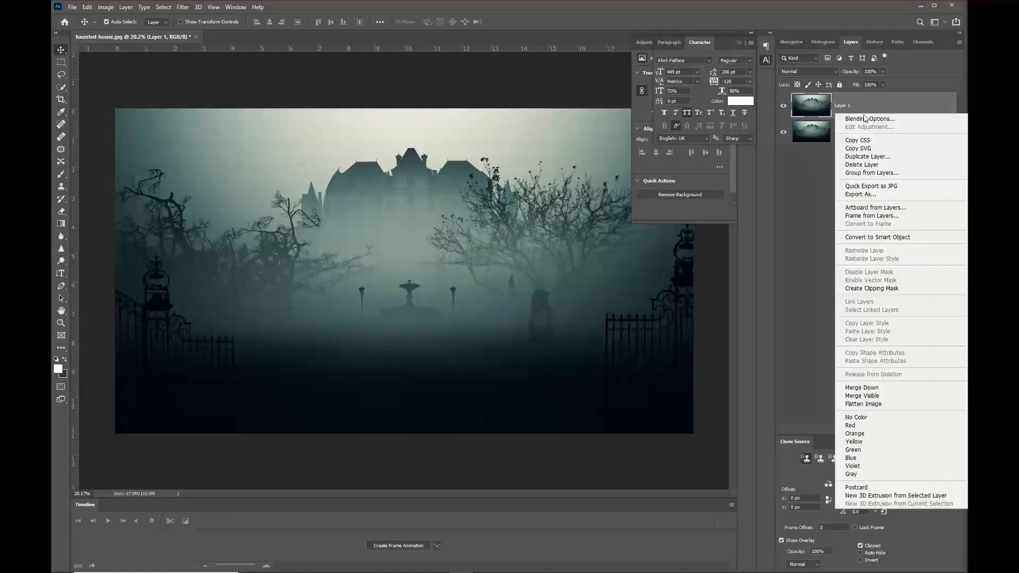
pyautogui.click(882, 240)
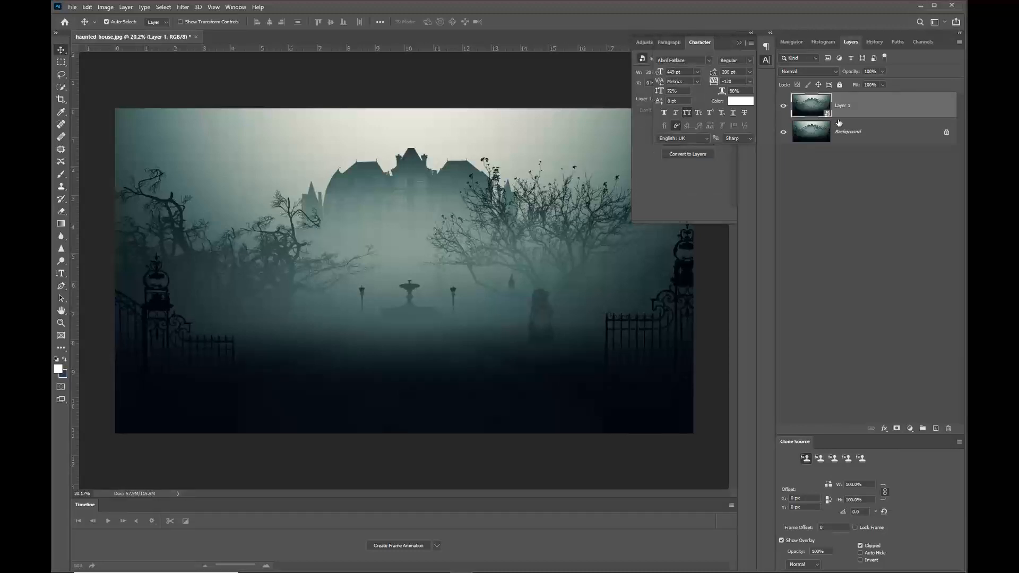
# Apply a Gaussian Blur with a radius of about 6 pixels to the duplicated haunted-house layer.
pyautogui.click(183, 7)
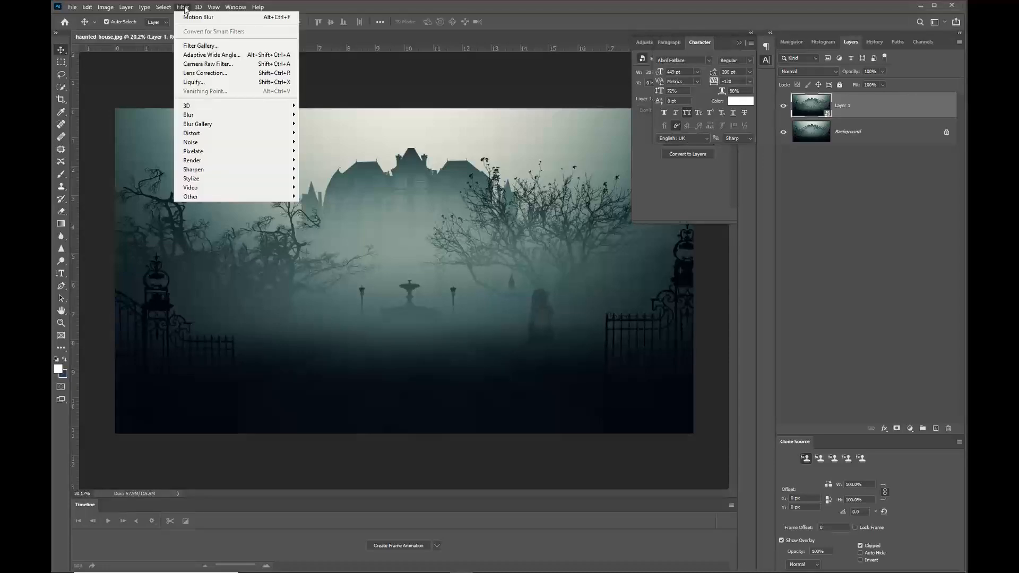
pyautogui.moveTo(189, 119)
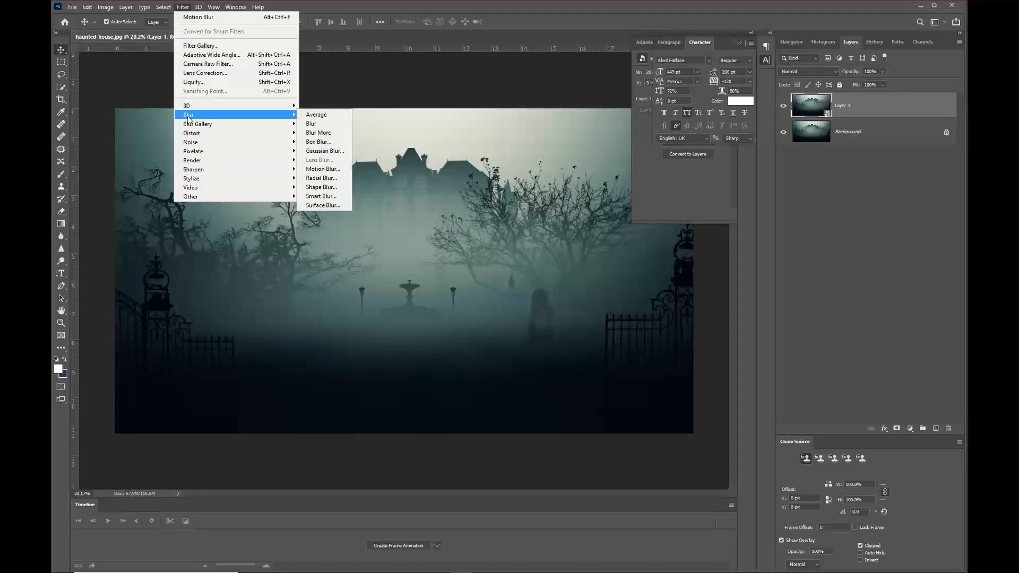
pyautogui.click(324, 150)
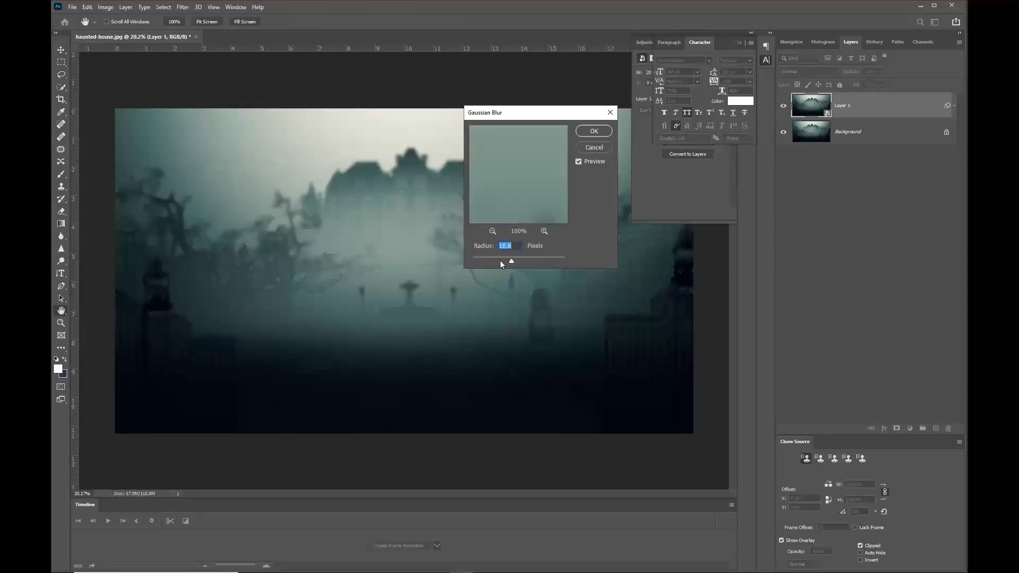
pyautogui.moveTo(500, 260); pyautogui.dragTo(498, 262)
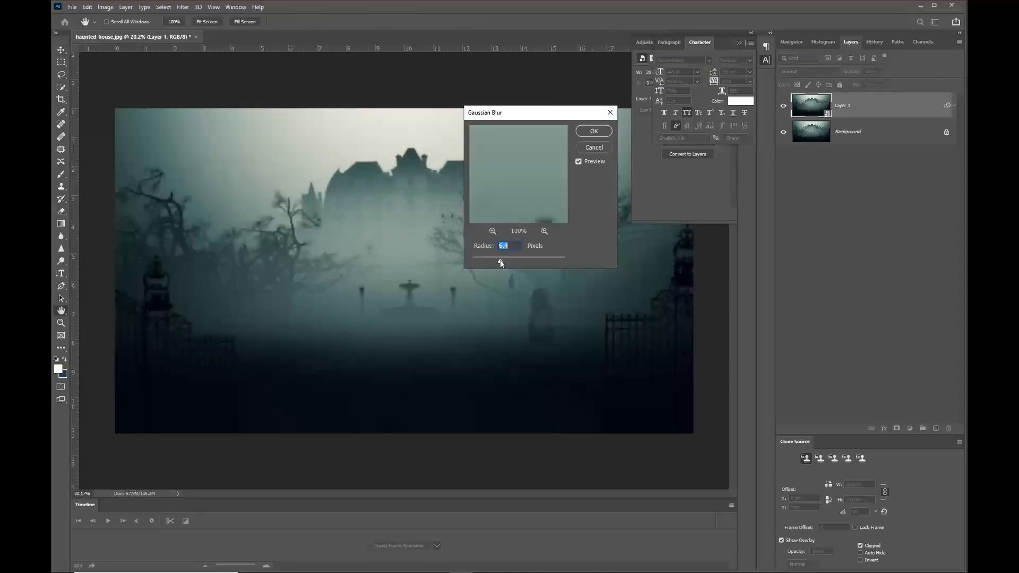
pyautogui.click(589, 131)
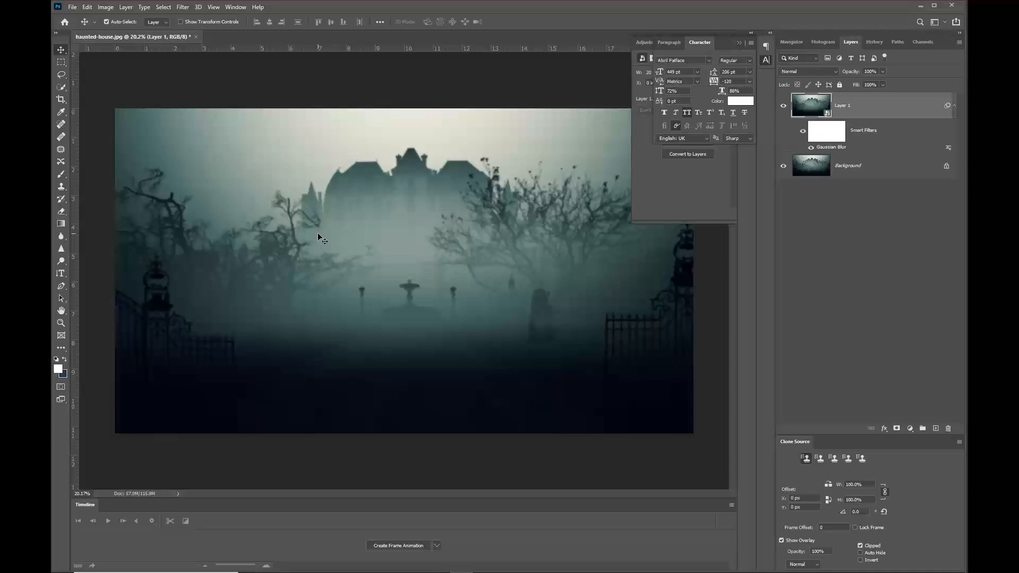
# Switch to Adobe Bridge, filter 0 Images and Folders by the Select label, and open the RAW folder.
pyautogui.hotkey('alt', 'Tab')
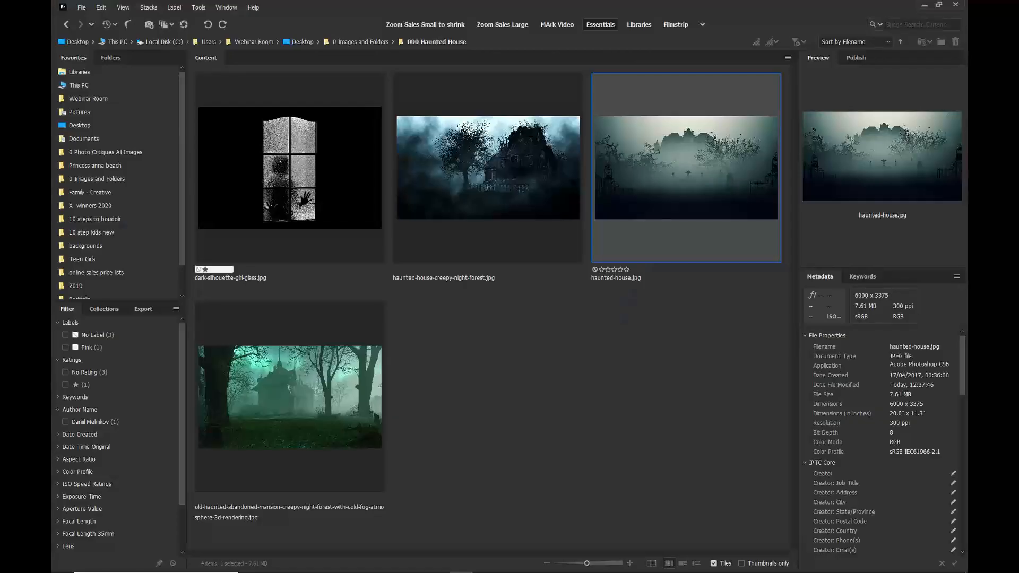
pyautogui.click(364, 42)
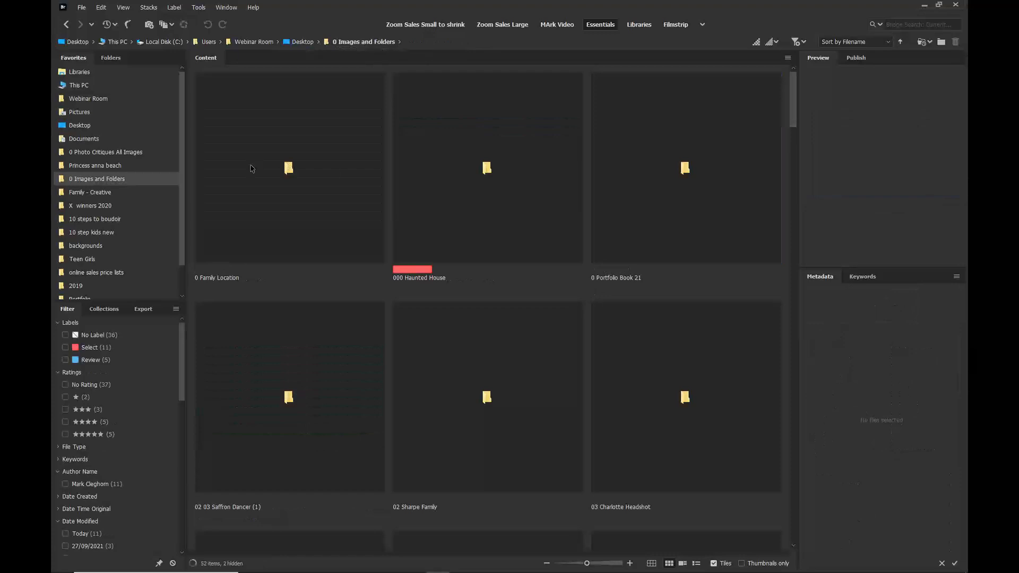
pyautogui.click(90, 348)
pyautogui.doubleClick(473, 171)
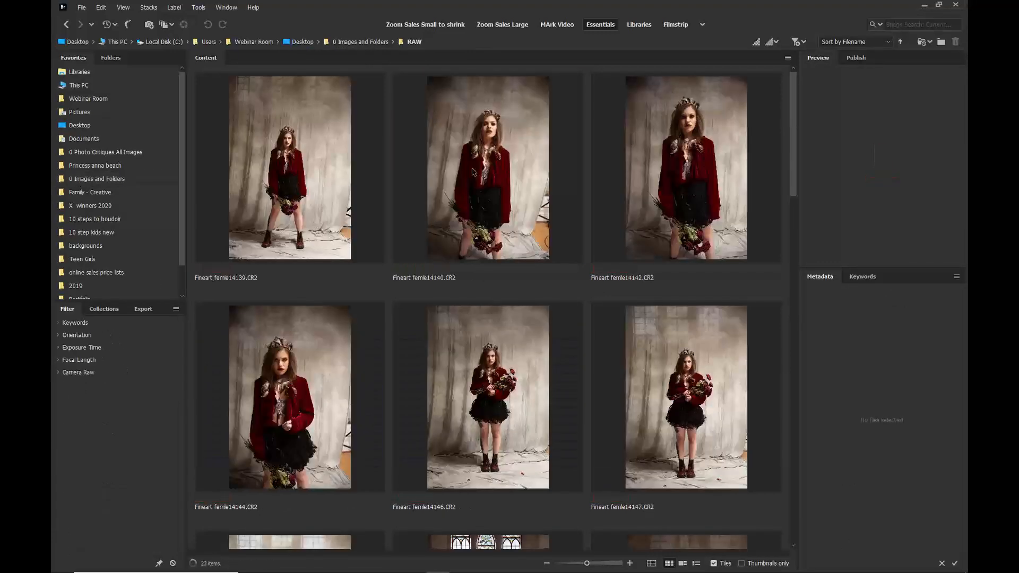
pyautogui.scroll(-12, 461, 260)
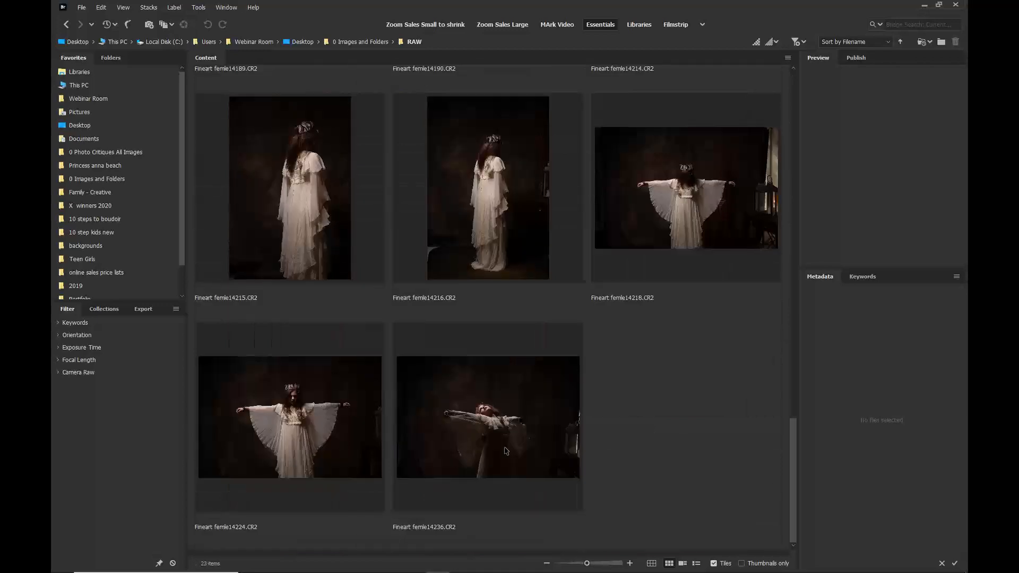
# Open Fineart femle14236.CR2 and Fineart femle14224.CR2 together in Camera Raw.
pyautogui.click(463, 421)
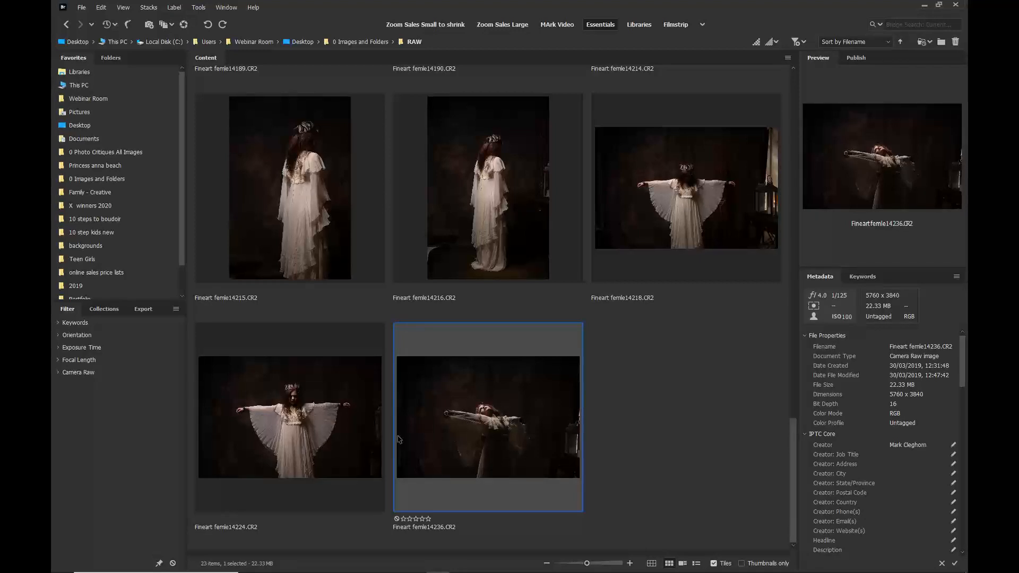
pyautogui.keyDown('ctrl'); pyautogui.click(319, 399); pyautogui.keyUp('ctrl')
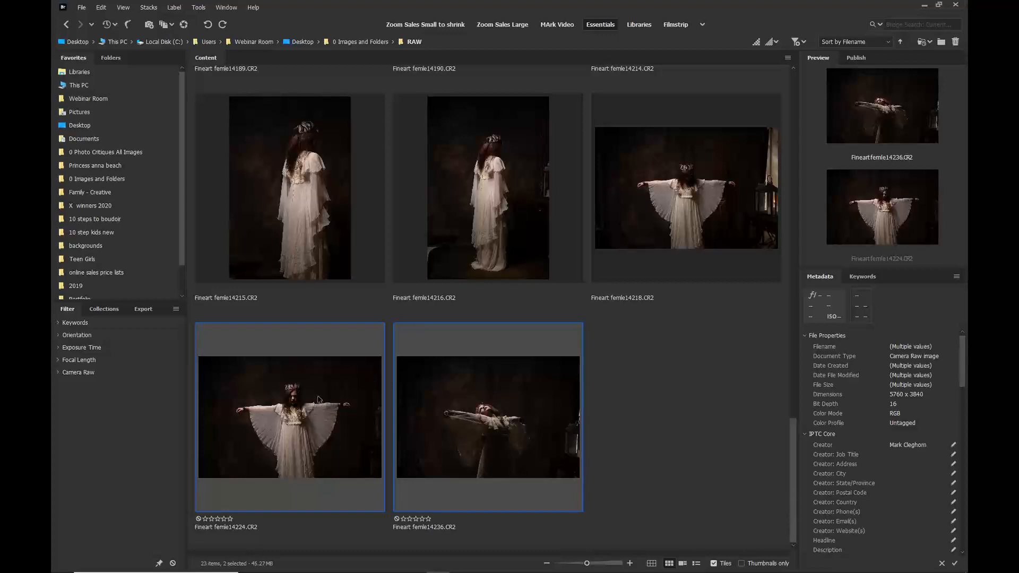
pyautogui.hotkey('ctrl', 'r')
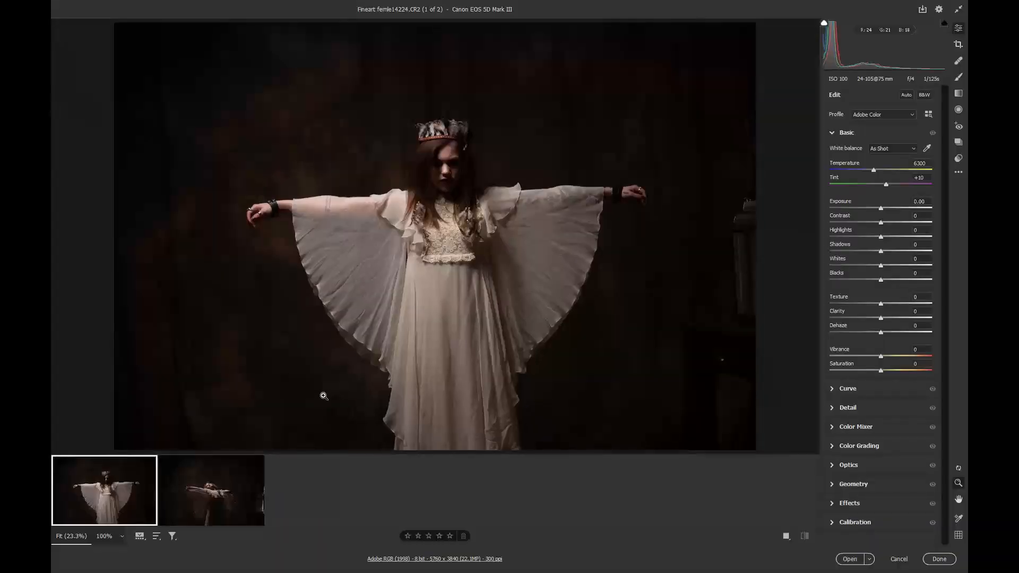
# Set the white balance of both raw photos to Tungsten and view the second photo.
pyautogui.hotkey('ctrl', 'a')
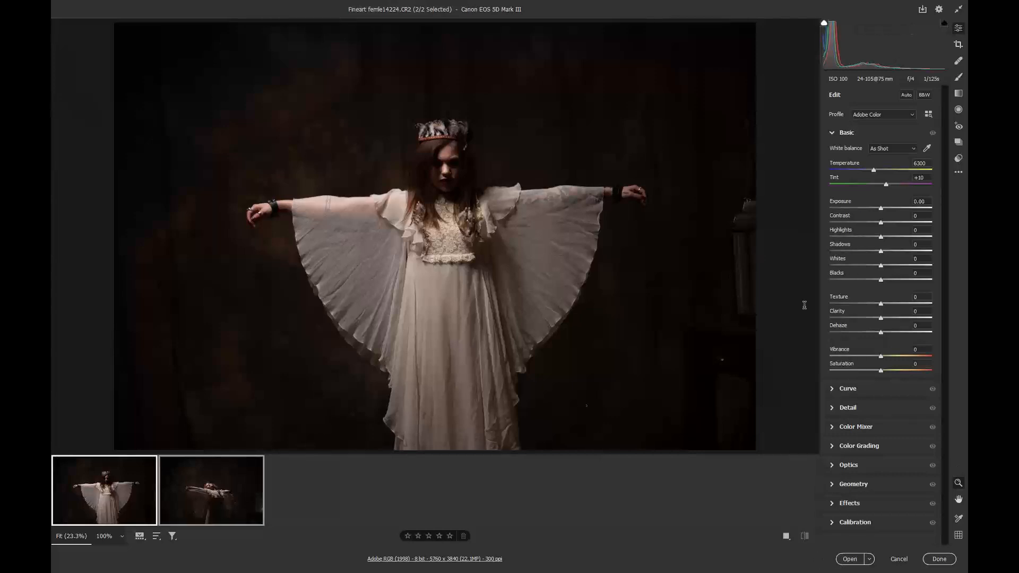
pyautogui.click(911, 151)
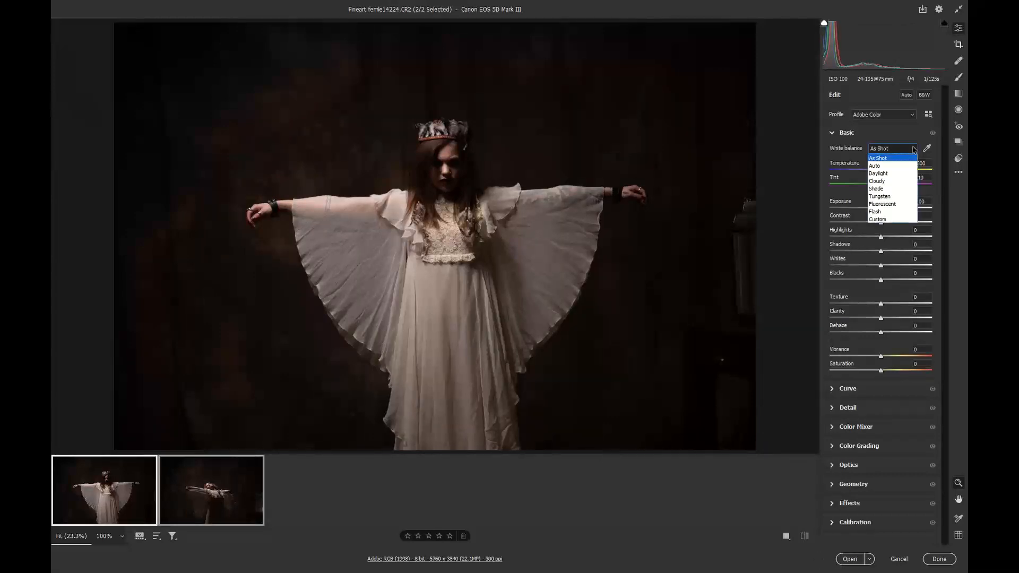
pyautogui.click(901, 197)
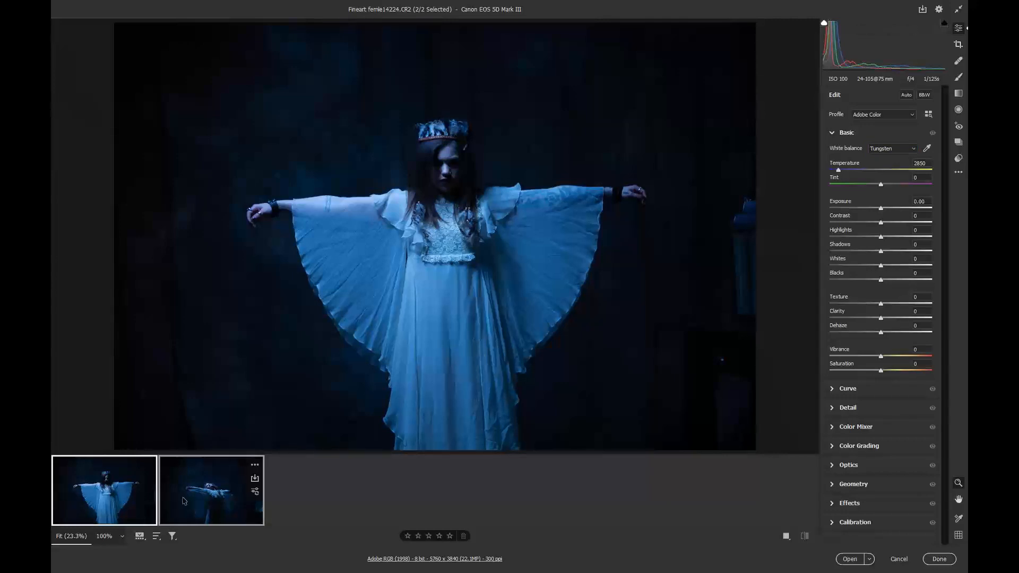
pyautogui.click(183, 500)
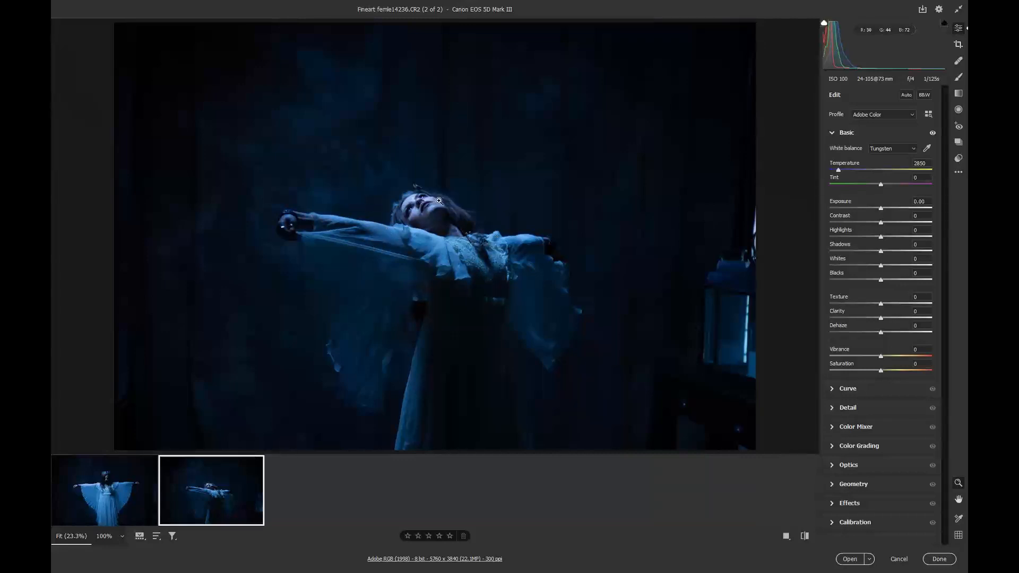
# Paint over the dress in the front-facing photo with an Adjustment Brush at exposure -0.95, with whites and shadows reset to 0.
pyautogui.click(84, 512)
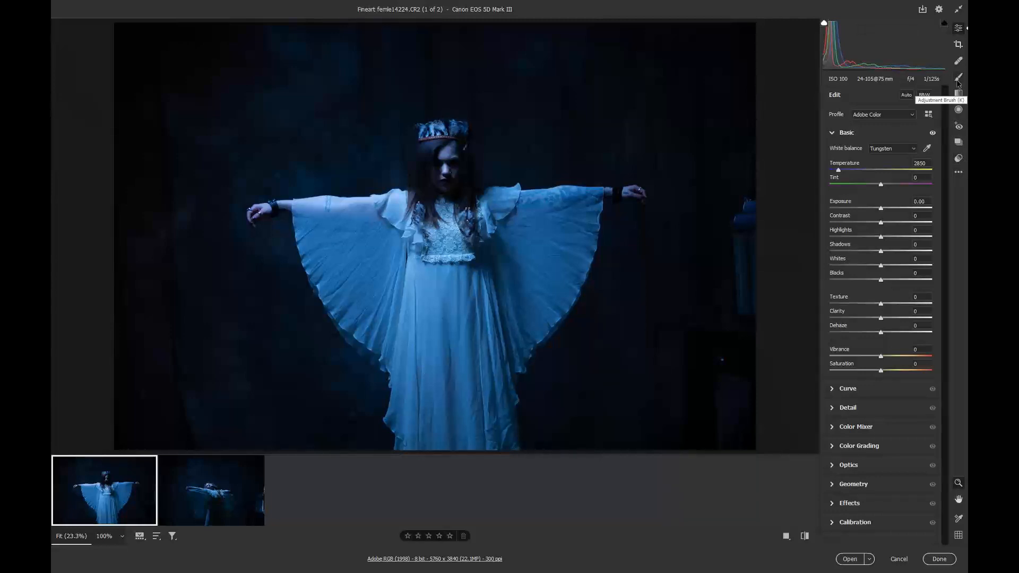
pyautogui.click(959, 79)
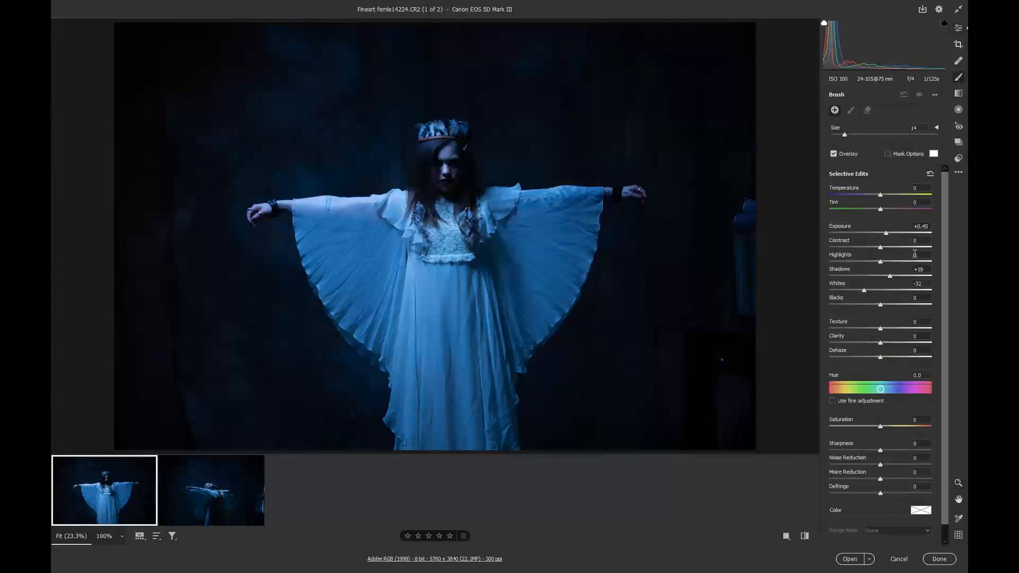
pyautogui.moveTo(889, 236); pyautogui.dragTo(867, 235)
pyautogui.doubleClick(865, 293)
pyautogui.doubleClick(889, 276)
pyautogui.moveTo(468, 412)
pyautogui.mouseDown()
pyautogui.moveTo(407, 329)
pyautogui.moveTo(422, 274)
pyautogui.moveTo(425, 363)
pyautogui.moveTo(432, 329)
pyautogui.mouseUp()
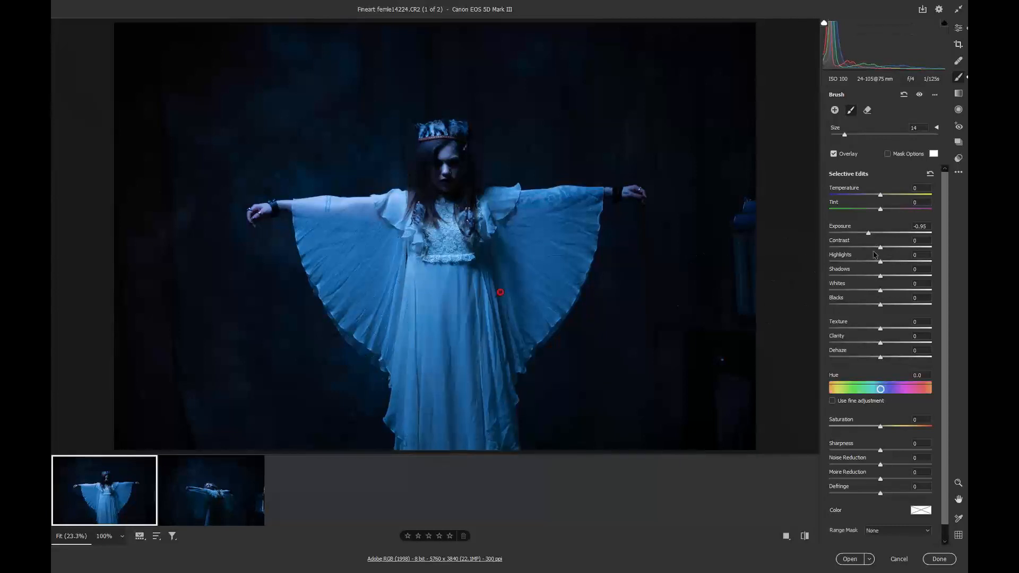
# Darken the dress adjustment to exposure -2.30, highlights -50 and whites -50, and extend the brushing over the dress.
pyautogui.moveTo(869, 233); pyautogui.dragTo(846, 233)
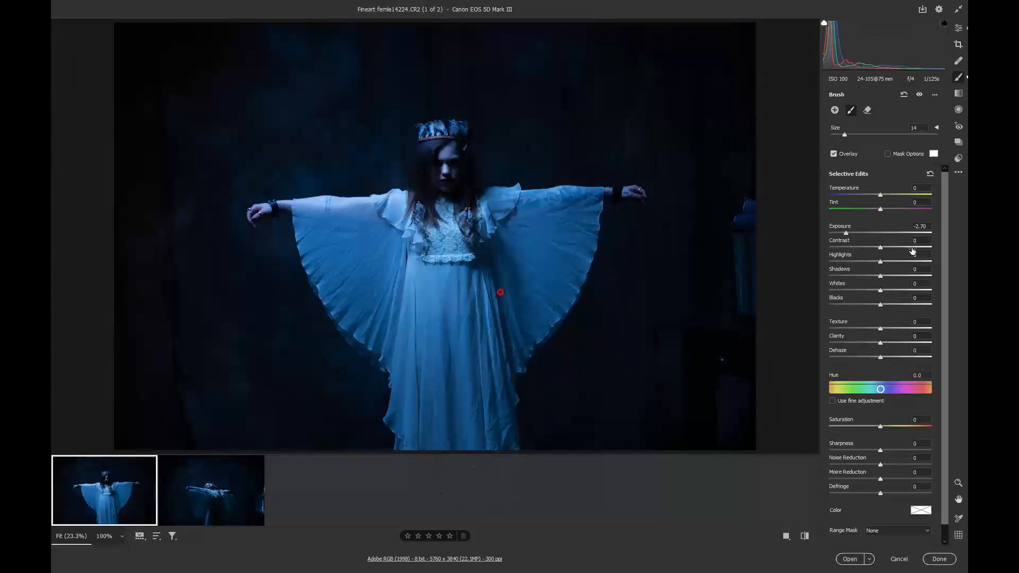
pyautogui.moveTo(847, 234); pyautogui.dragTo(852, 234)
pyautogui.moveTo(407, 262); pyautogui.dragTo(412, 270)
pyautogui.moveTo(877, 293); pyautogui.dragTo(855, 263)
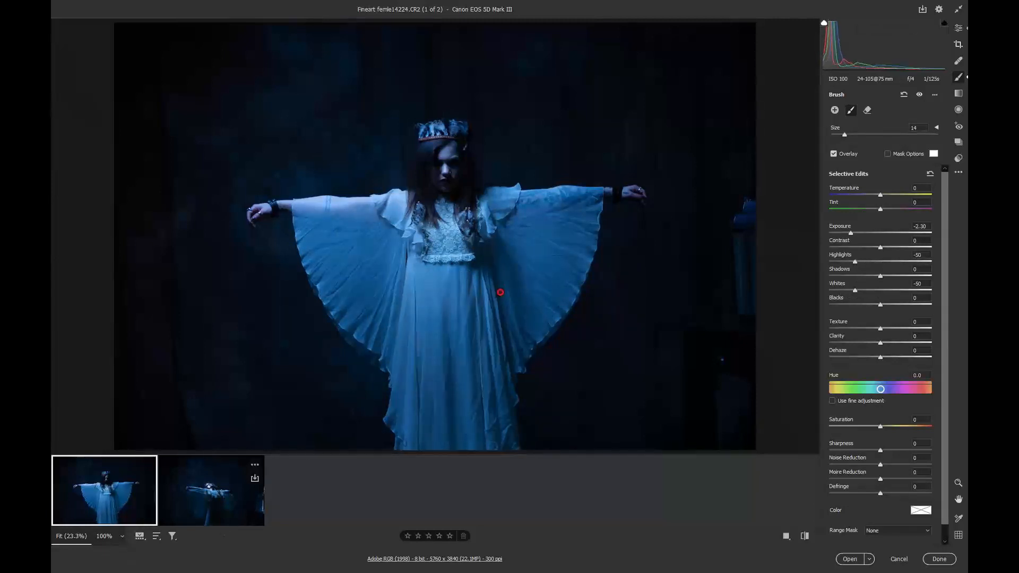
# Brighten the woman's face in the leaning-back photo with an Adjustment Brush at exposure +1.55.
pyautogui.click(207, 492)
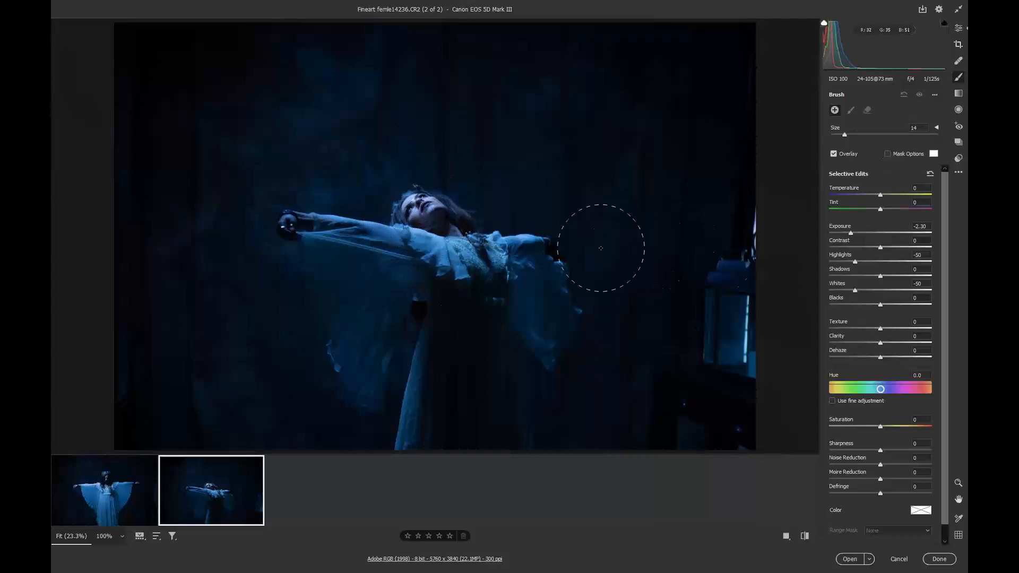
pyautogui.moveTo(866, 234); pyautogui.dragTo(901, 237)
pyautogui.moveTo(428, 195)
pyautogui.mouseDown()
pyautogui.moveTo(438, 234)
pyautogui.moveTo(318, 232)
pyautogui.moveTo(468, 231)
pyautogui.moveTo(418, 181)
pyautogui.moveTo(434, 212)
pyautogui.mouseUp()
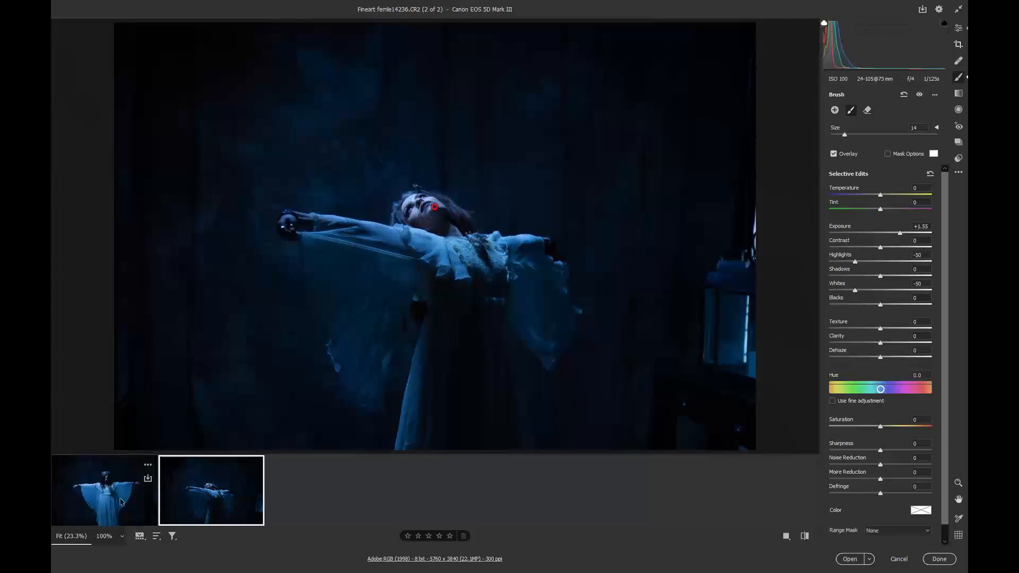
# Open both adjusted raw photos in Photoshop and return to the haunted-house.jpg document.
pyautogui.hotkey('ctrl', 'a')
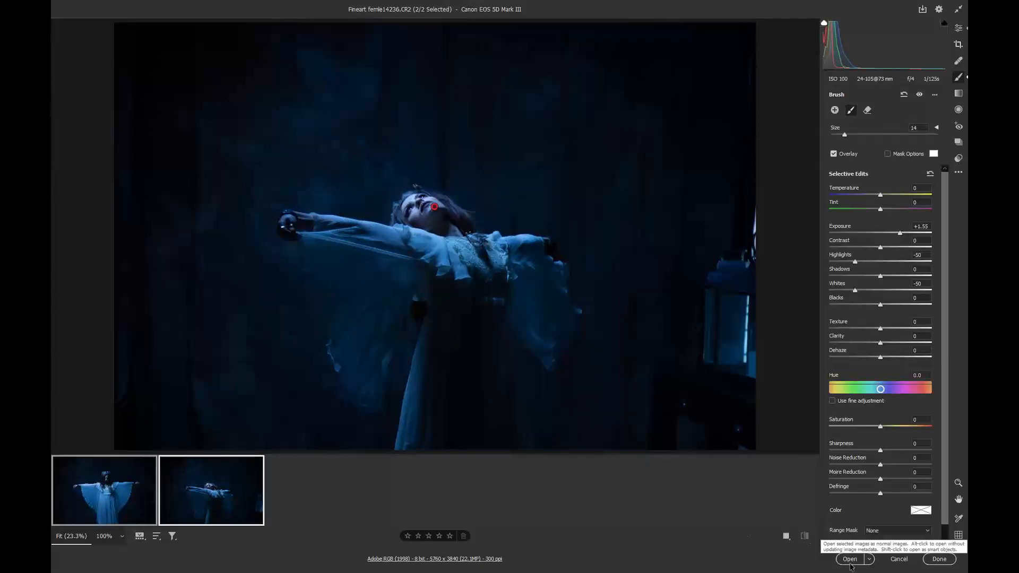
pyautogui.click(850, 562)
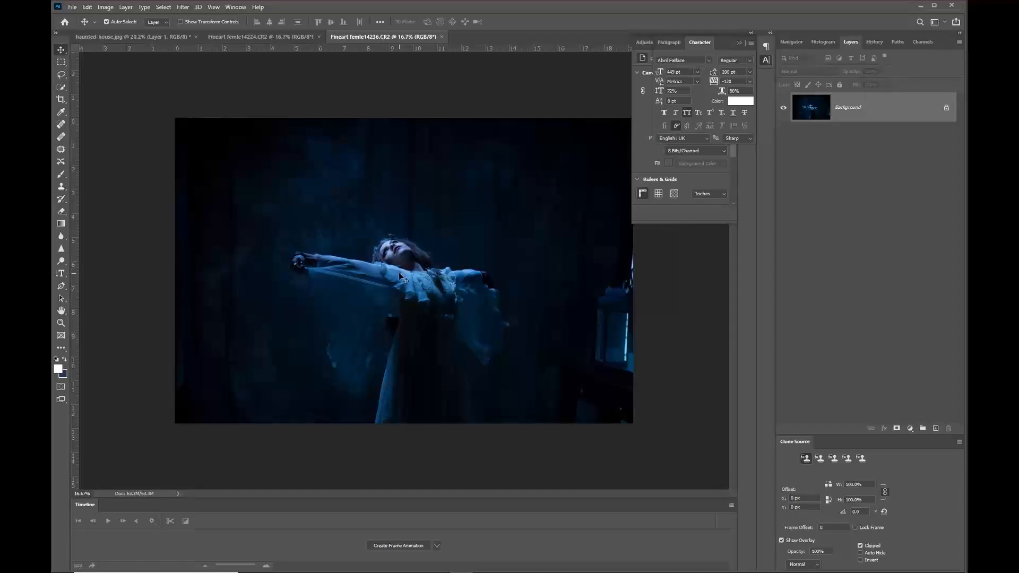
pyautogui.click(168, 37)
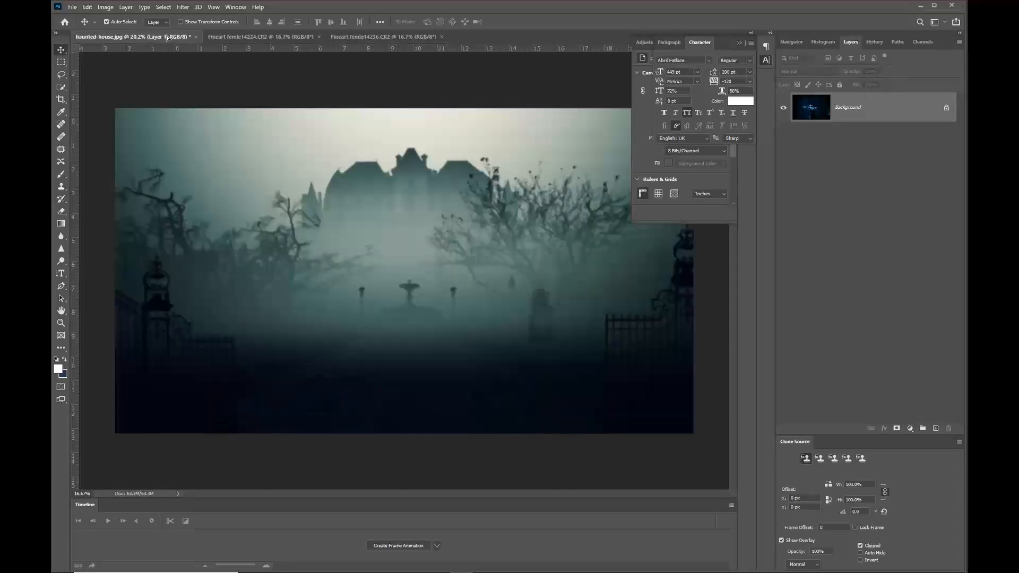
# Paste the leaning-back photo into the haunted-house document, shift it slightly lower, and sample dress blue #2c7dc4 as the foreground color.
pyautogui.hotkey('ctrl', 'v')
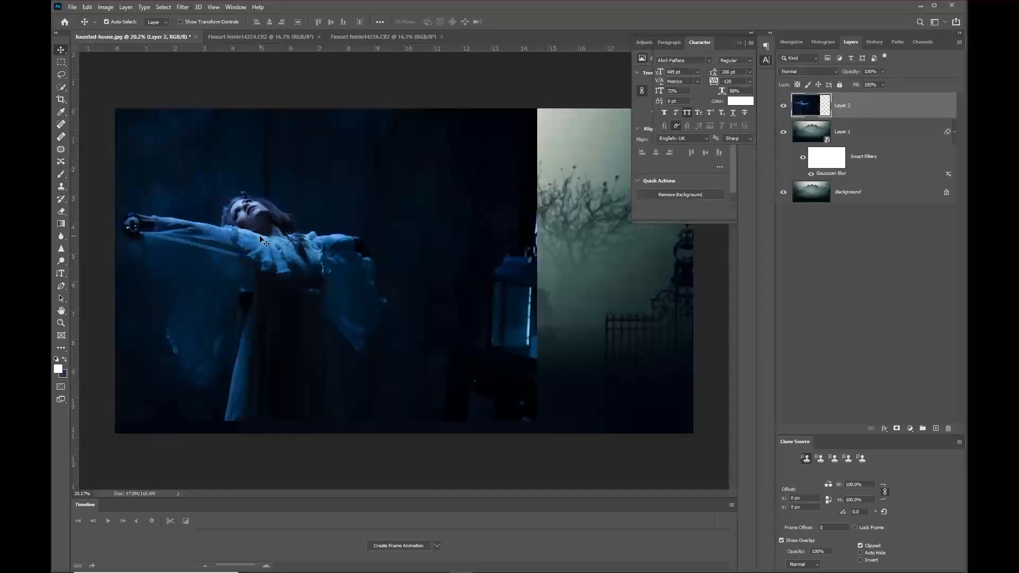
pyautogui.moveTo(259, 235); pyautogui.dragTo(300, 279)
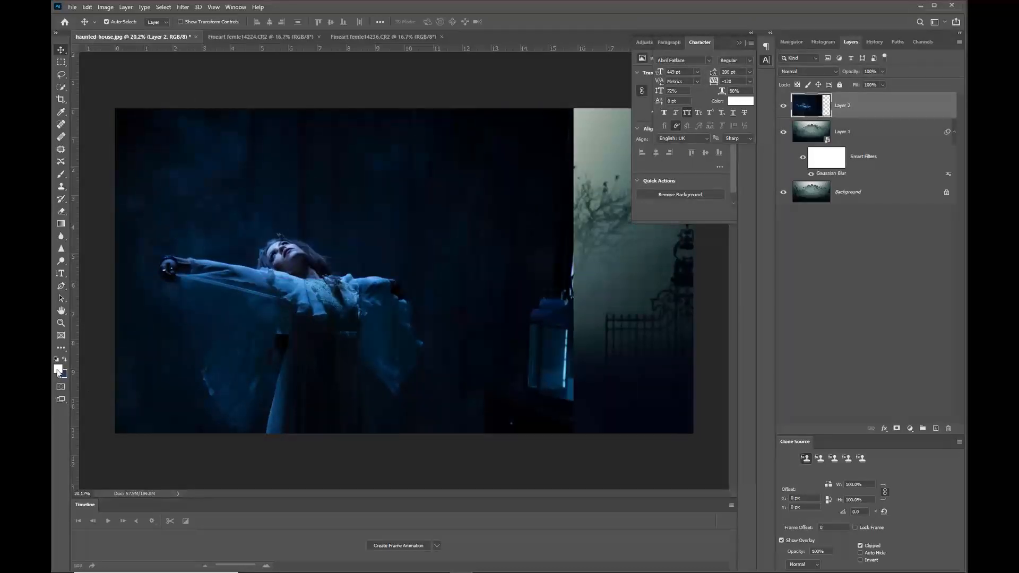
pyautogui.click(58, 370)
pyautogui.click(293, 293)
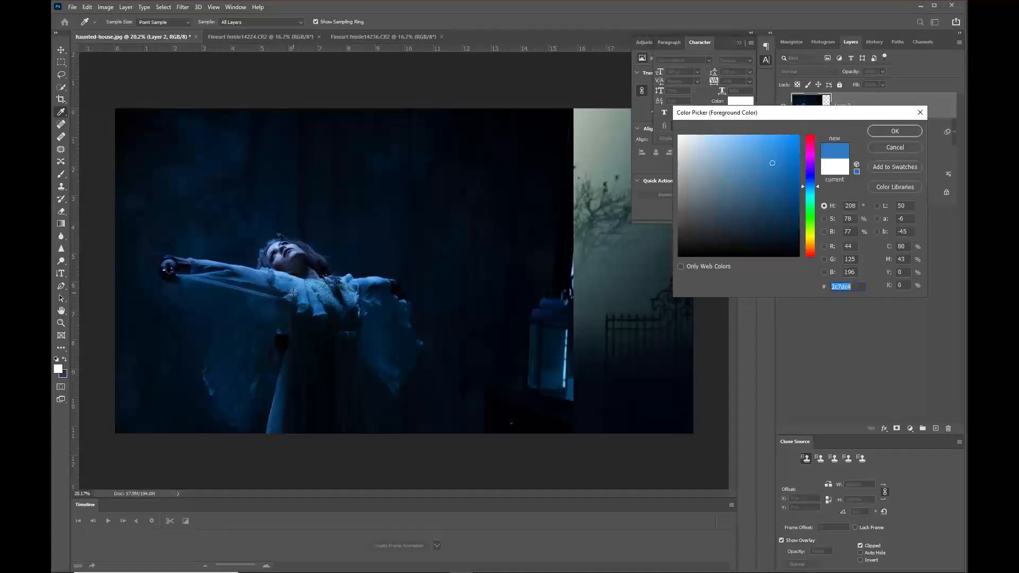
pyautogui.click(894, 134)
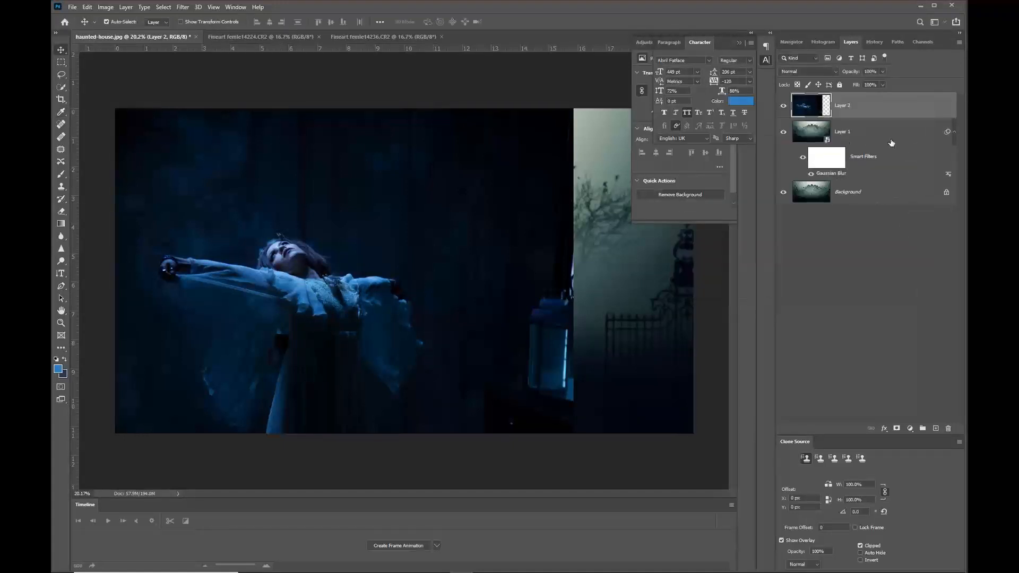
# Add a Solid Color fill layer in the sampled blue above the blurred background layer and clip it to that layer.
pyautogui.click(872, 136)
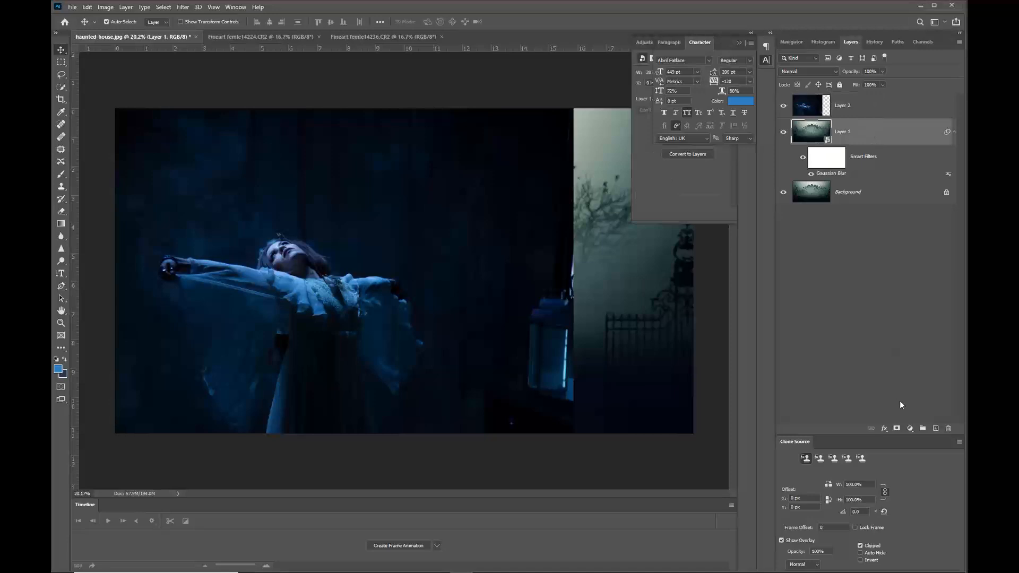
pyautogui.click(910, 428)
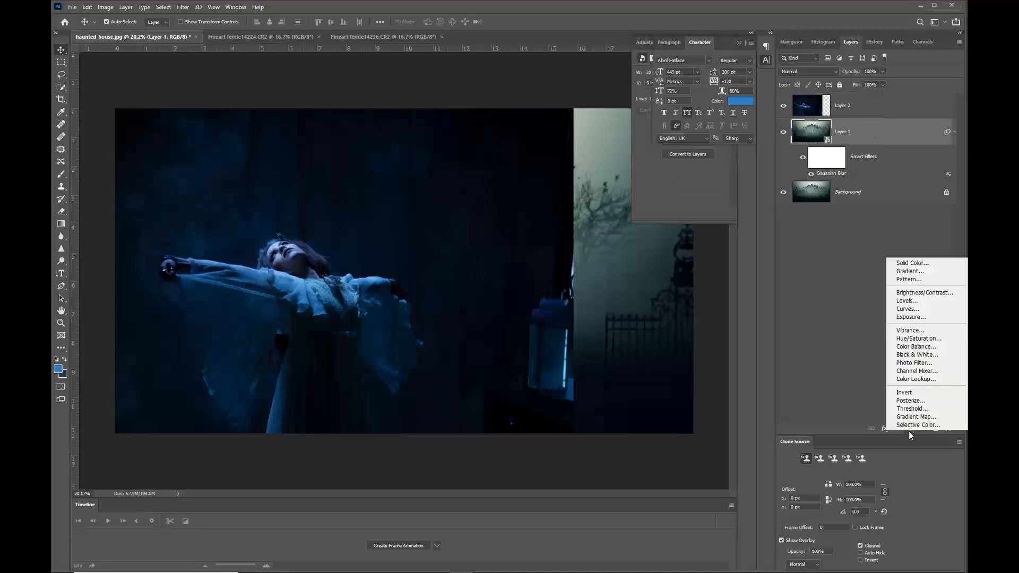
pyautogui.click(911, 262)
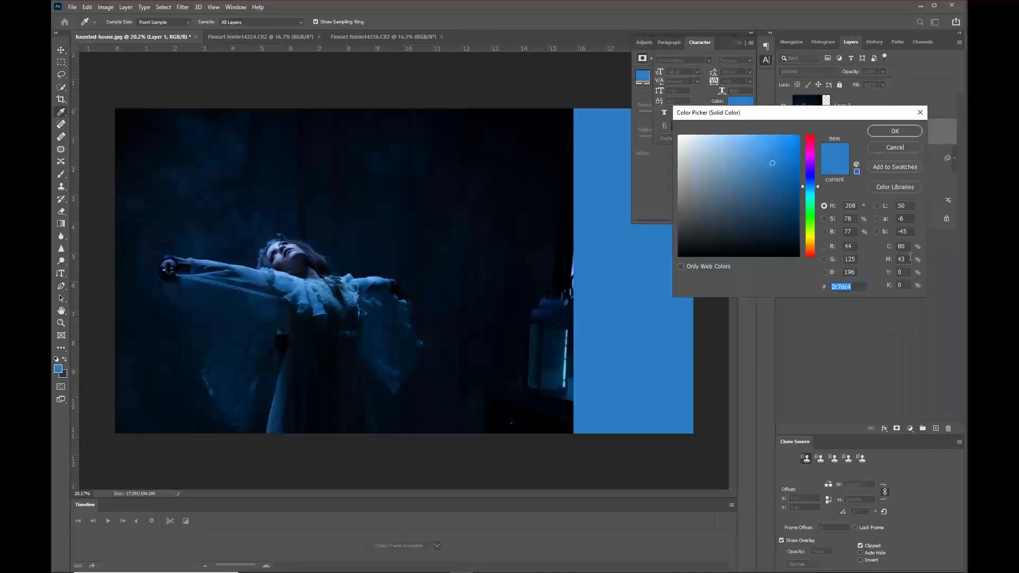
pyautogui.click(884, 133)
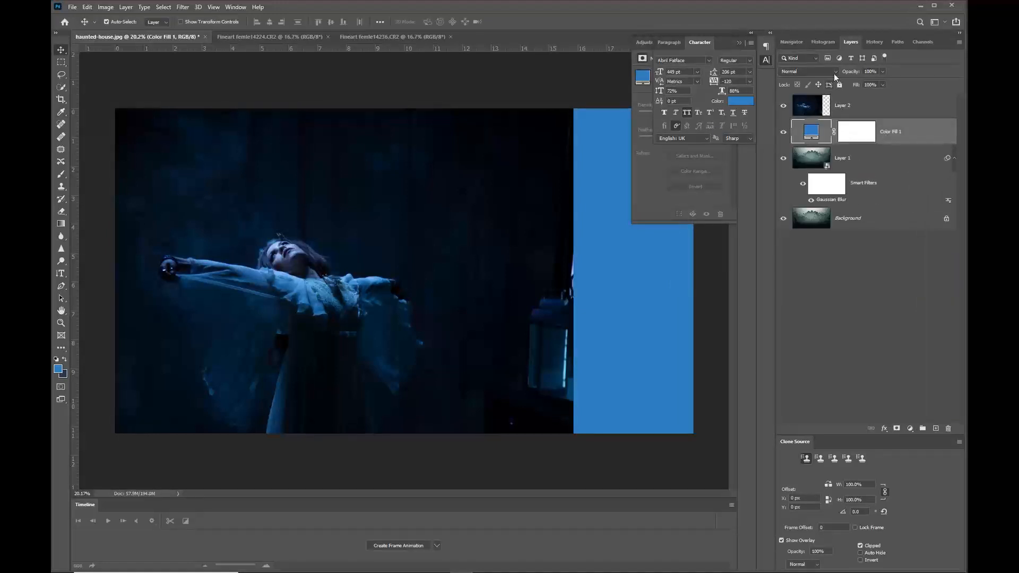
pyautogui.keyDown('alt'); pyautogui.click(909, 140); pyautogui.keyUp('alt')
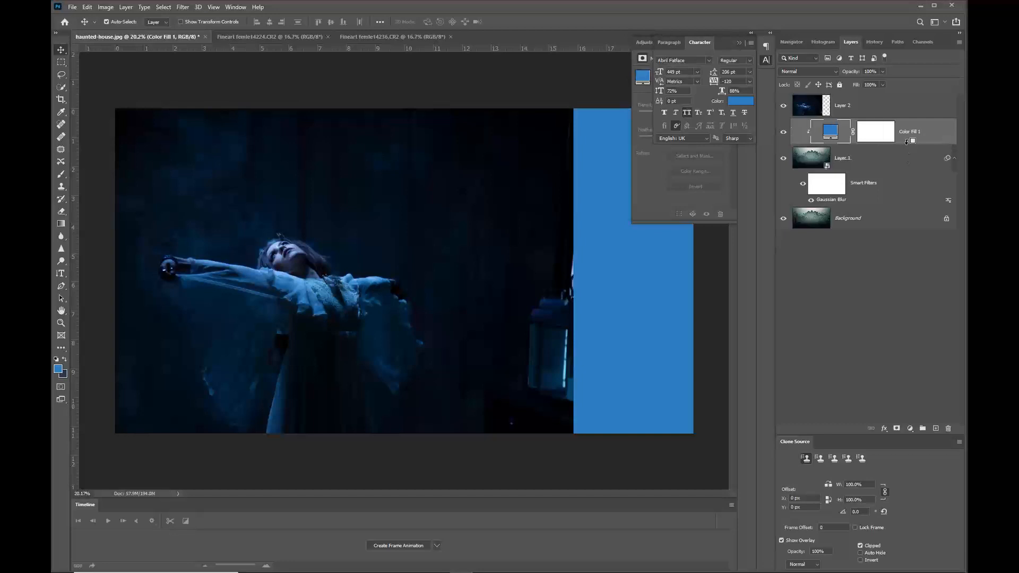
# Try the Screen blend mode on the blue fill with the pasted photo temporarily hidden.
pyautogui.click(784, 106)
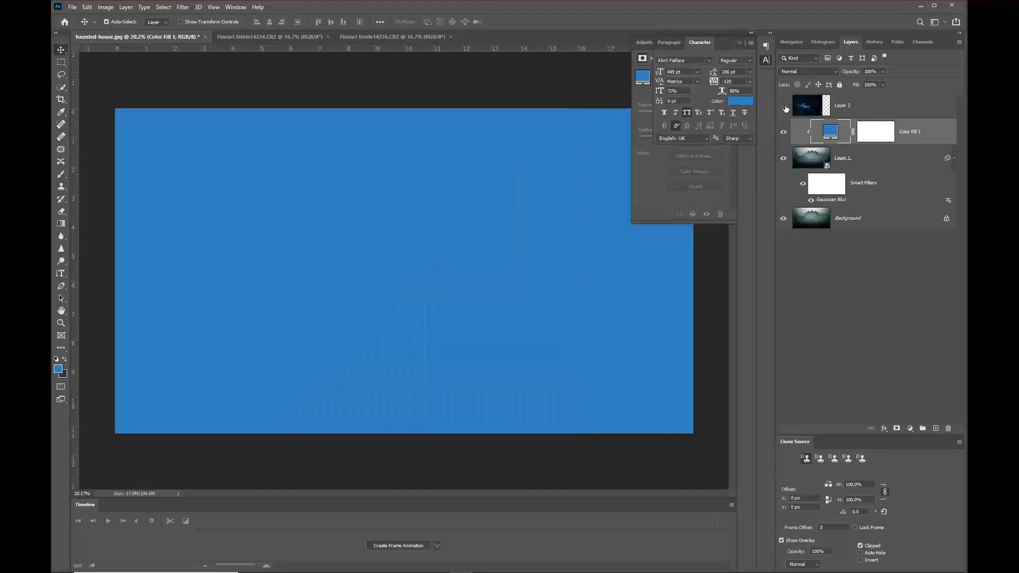
pyautogui.click(807, 74)
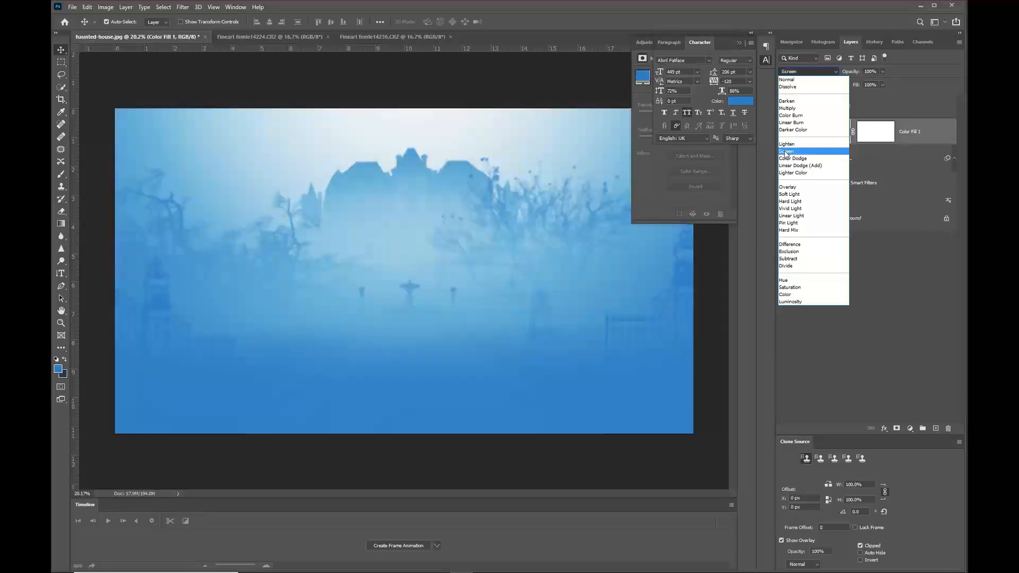
pyautogui.click(785, 151)
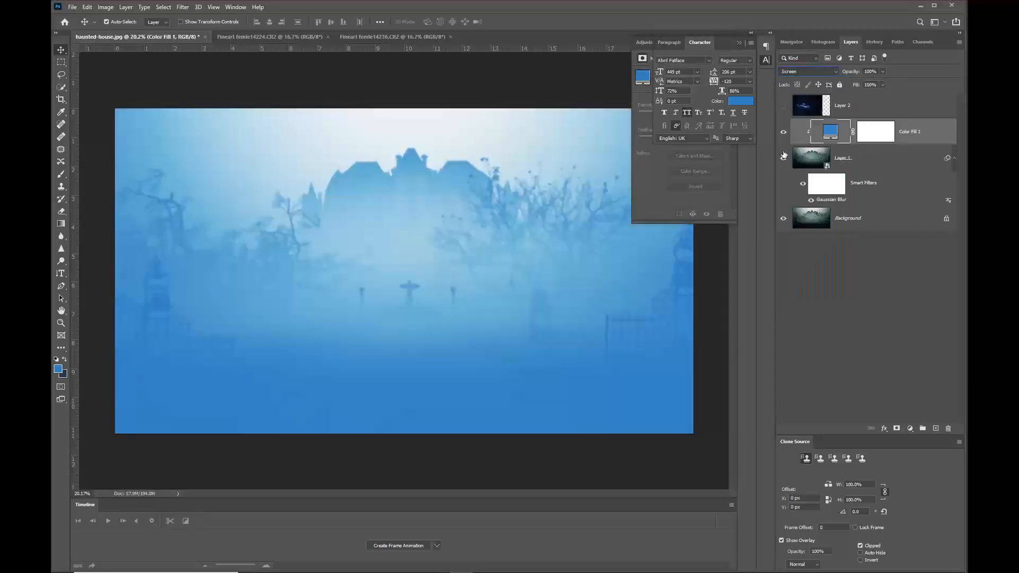
pyautogui.click(783, 106)
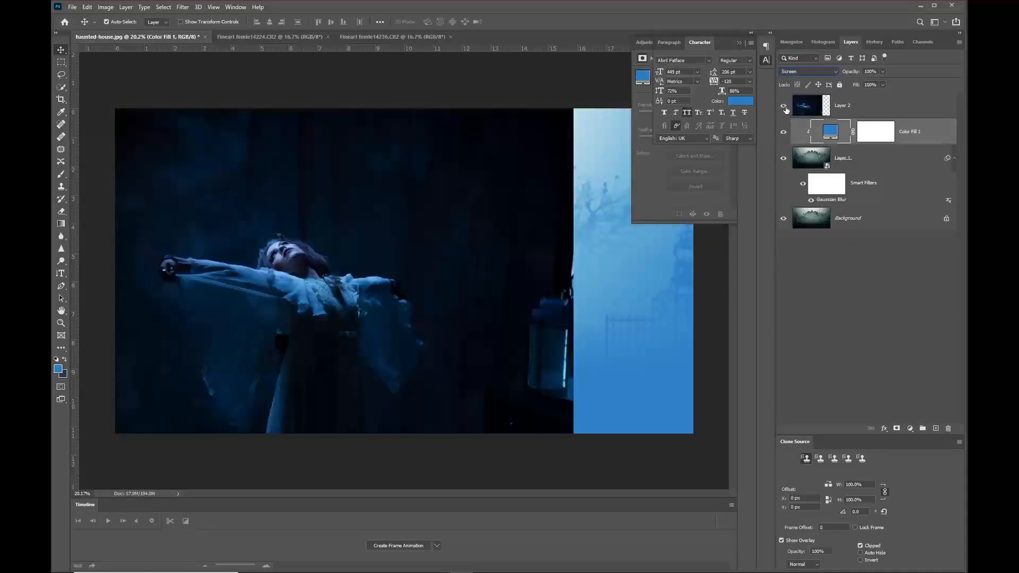
# Select the leaning-back woman with Select Subject plus a lasso around her lower dress, copy her to a new layer and hide the original photo.
pyautogui.click(811, 109)
pyautogui.click(62, 77)
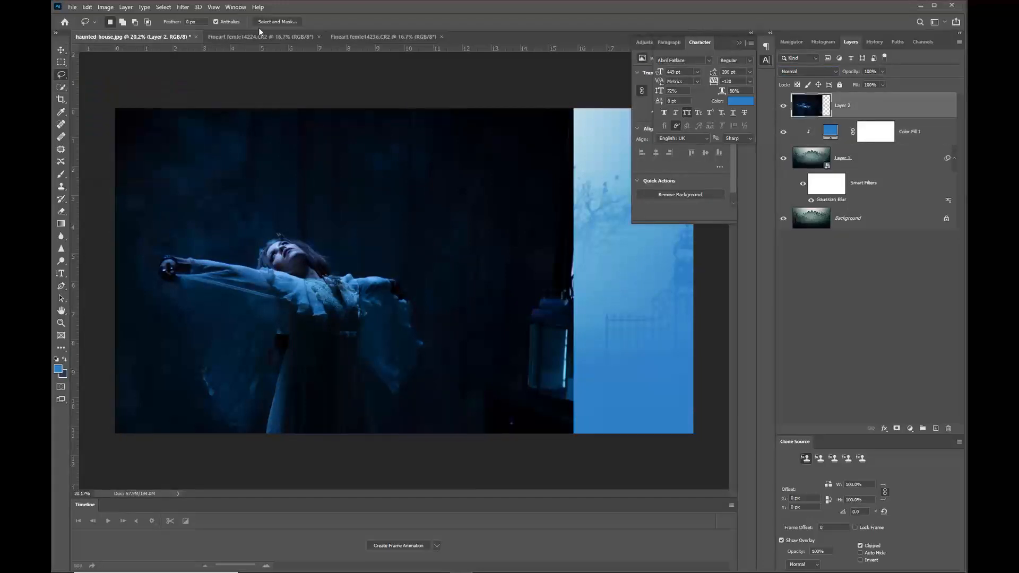
pyautogui.click(60, 89)
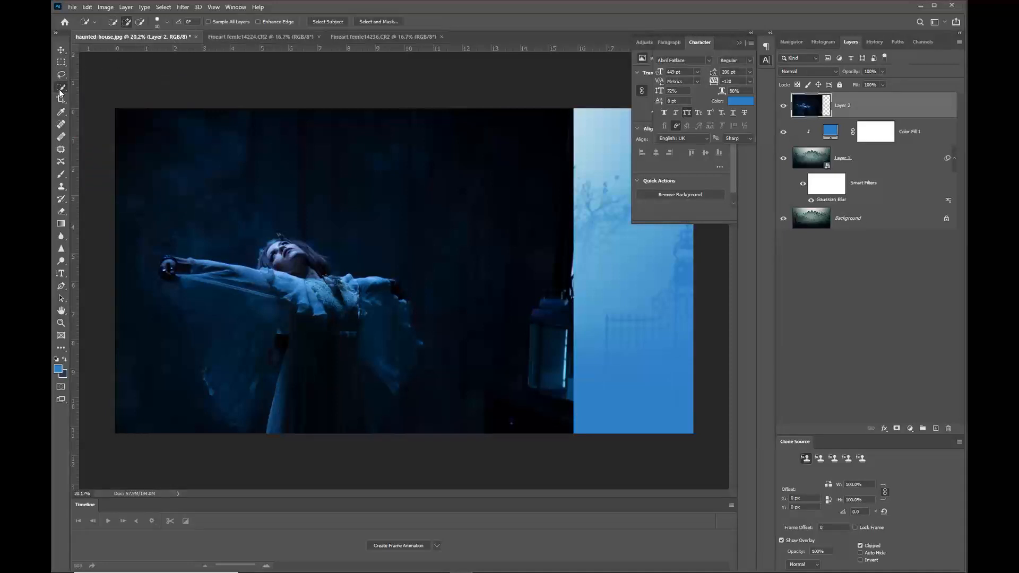
pyautogui.click(328, 22)
pyautogui.click(61, 74)
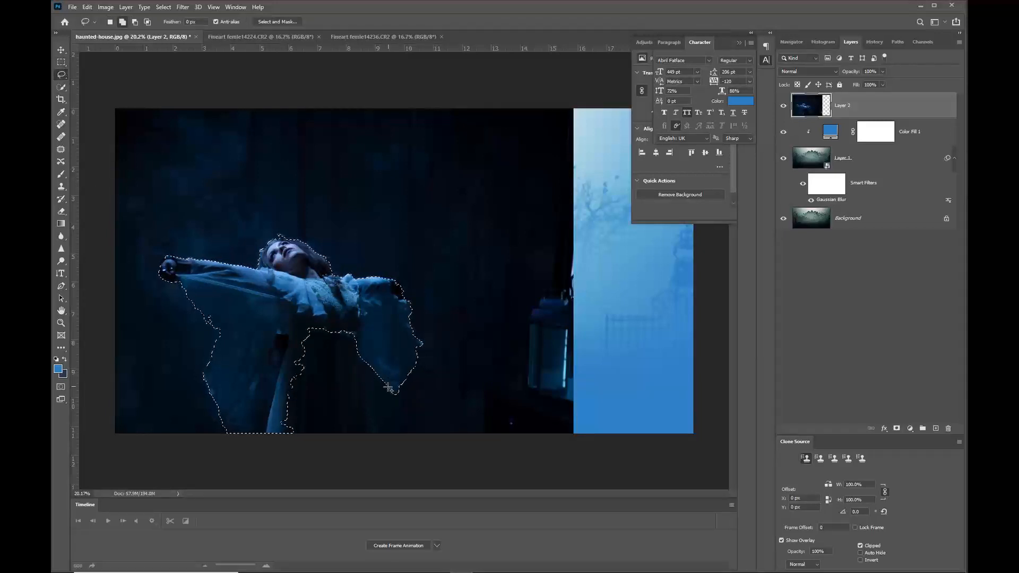
pyautogui.moveTo(384, 383)
pyautogui.mouseDown()
pyautogui.moveTo(393, 436)
pyautogui.moveTo(329, 455)
pyautogui.moveTo(283, 453)
pyautogui.moveTo(275, 405)
pyautogui.moveTo(298, 339)
pyautogui.moveTo(312, 319)
pyautogui.moveTo(346, 318)
pyautogui.mouseUp()
pyautogui.hotkey('ctrl', 'j')
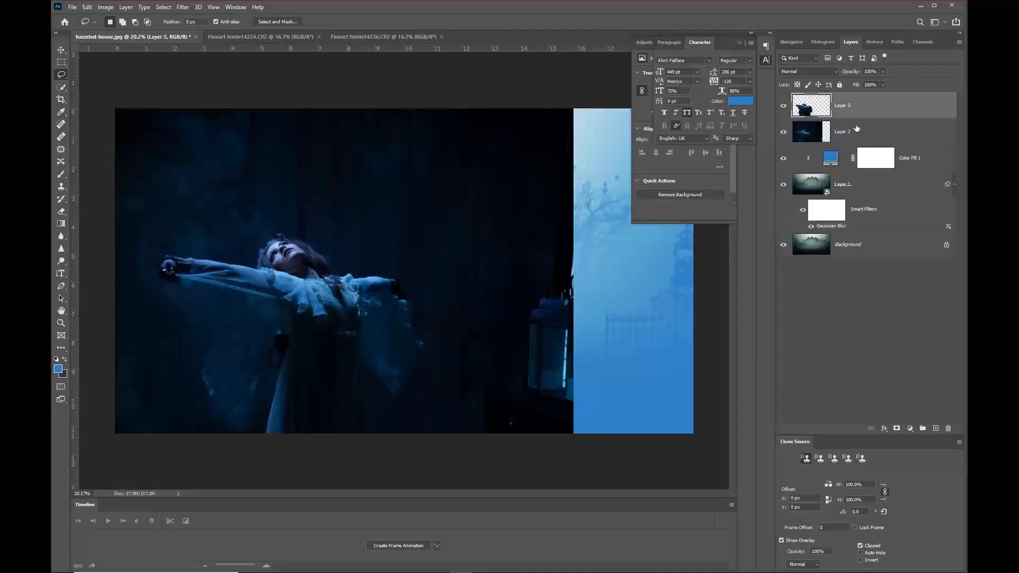
pyautogui.click(783, 132)
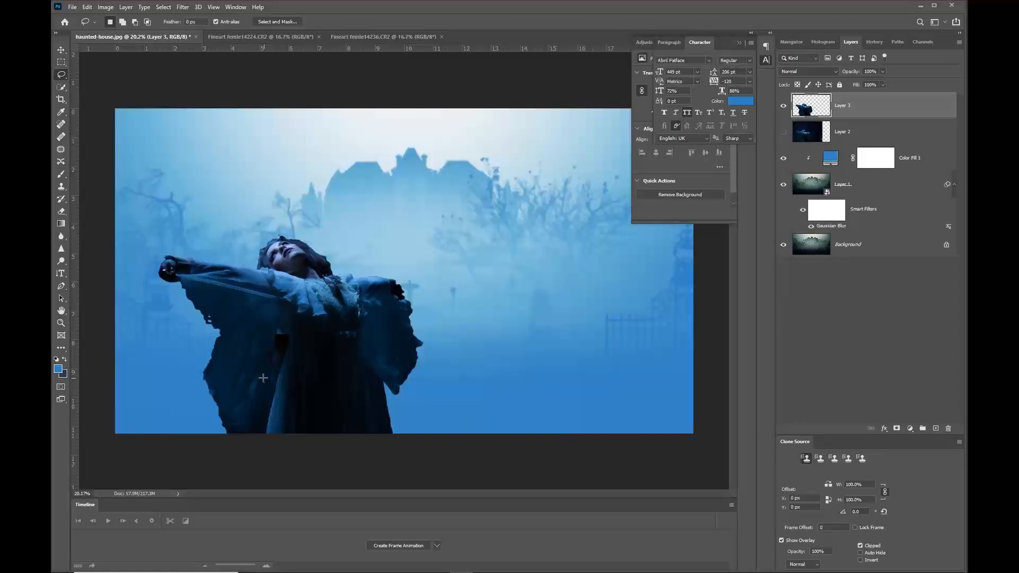
# Compare the background with and without the blue fill layer, leaving the fill hidden.
pyautogui.click(59, 51)
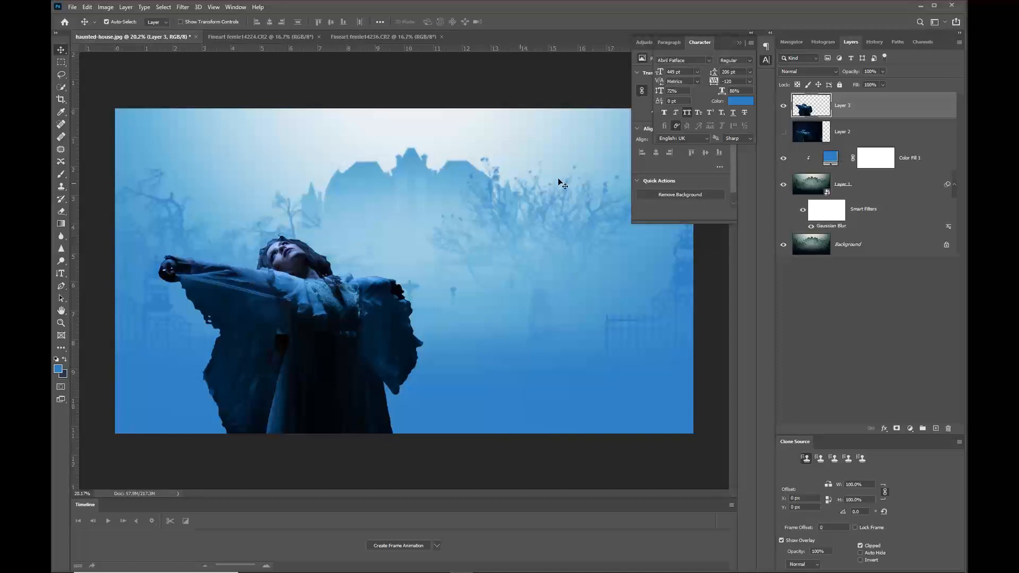
pyautogui.click(784, 160)
pyautogui.click(784, 159)
pyautogui.click(784, 159)
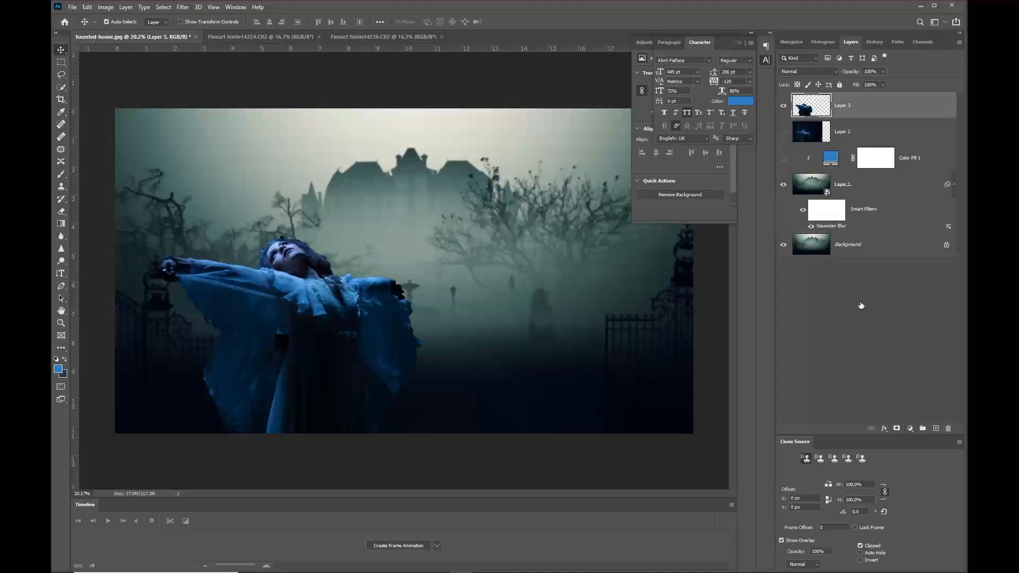
# Add a Hue/Saturation adjustment clipped to the blurred background layer and set its hue to +33.
pyautogui.click(814, 183)
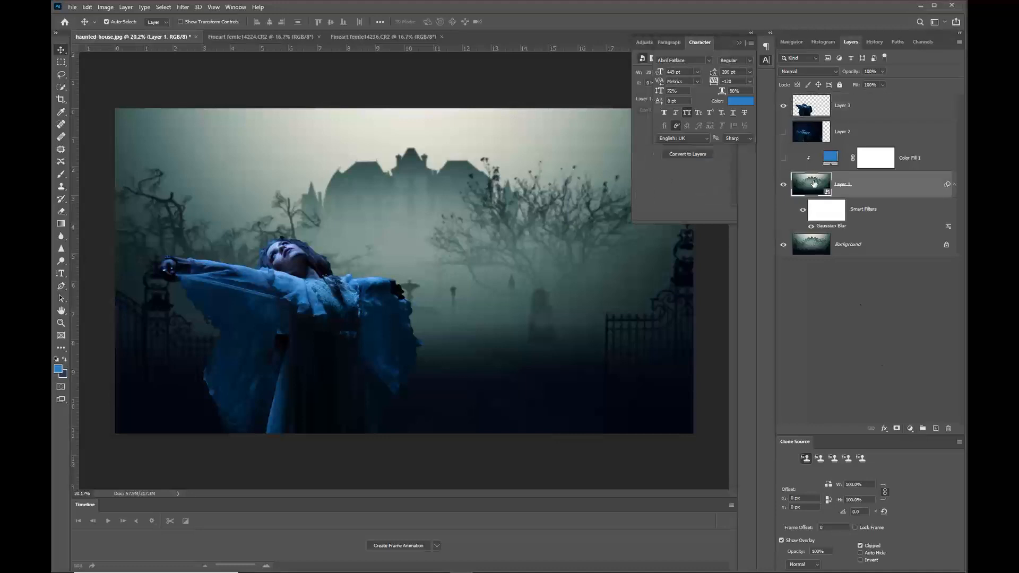
pyautogui.click(909, 429)
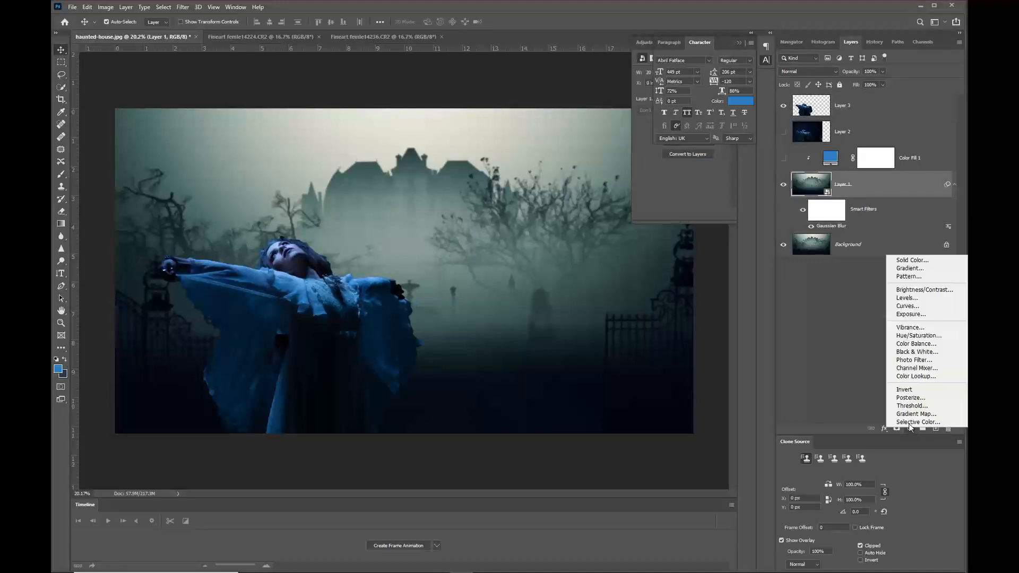
pyautogui.click(910, 336)
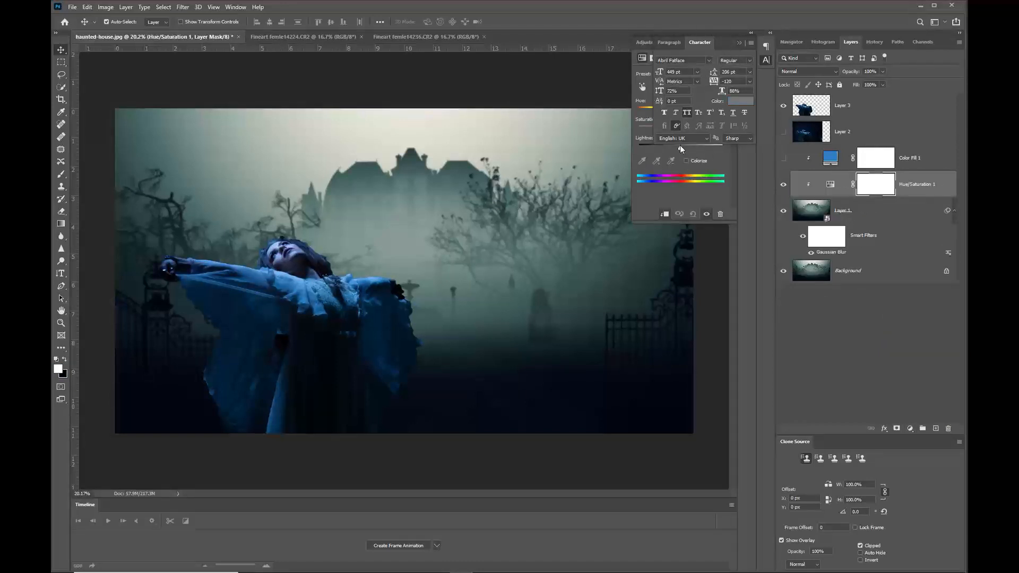
pyautogui.click(738, 43)
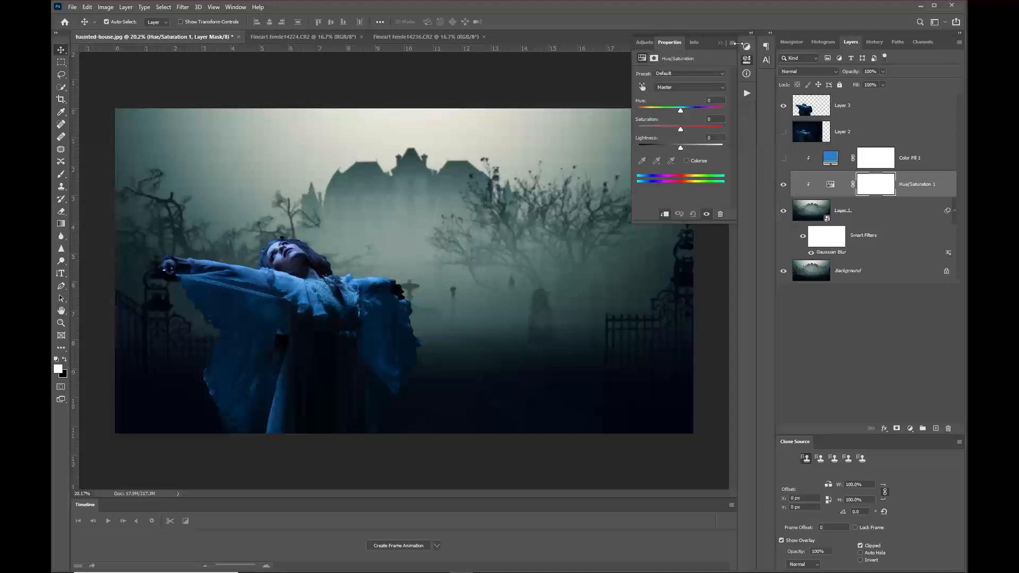
pyautogui.moveTo(680, 110)
pyautogui.mouseDown()
pyautogui.moveTo(665, 110)
pyautogui.moveTo(712, 107)
pyautogui.moveTo(643, 110)
pyautogui.moveTo(686, 114)
pyautogui.mouseUp()
pyautogui.moveTo(690, 113); pyautogui.dragTo(692, 113)
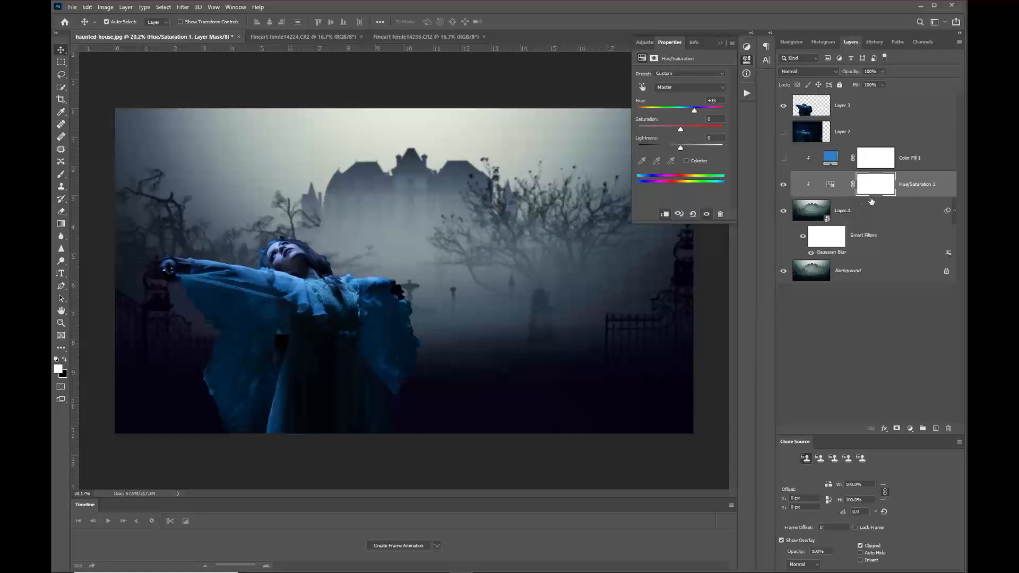
pyautogui.keyDown('alt'); pyautogui.click(922, 190); pyautogui.keyUp('alt')
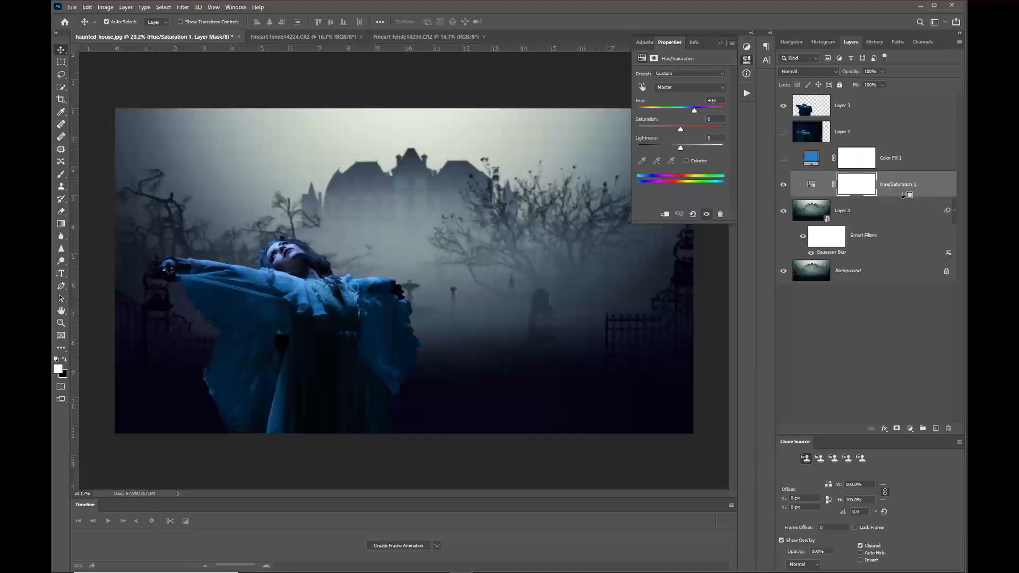
pyautogui.keyDown('alt'); pyautogui.click(904, 200); pyautogui.keyUp('alt')
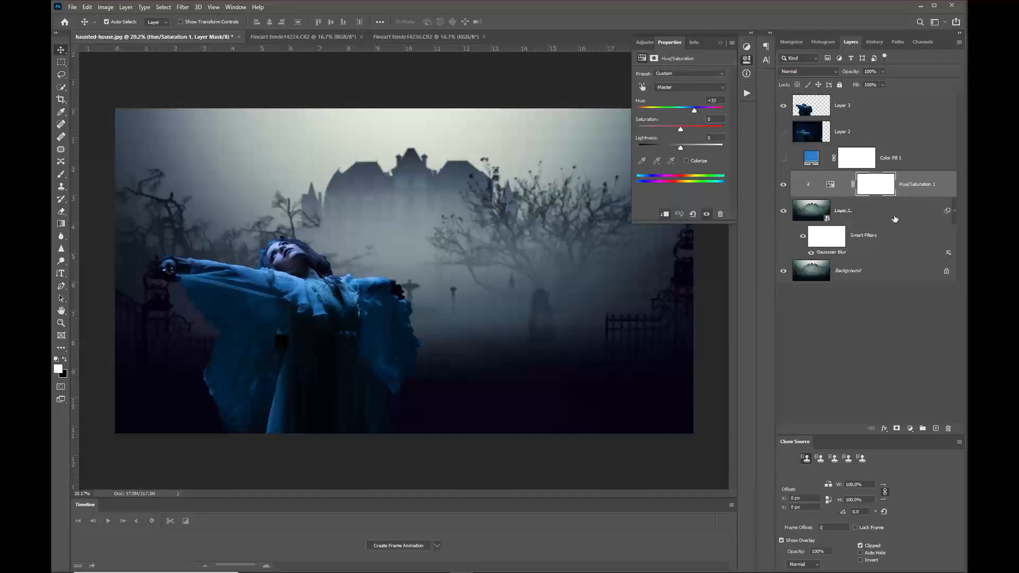
# Show the blue fill layer again, set its blend mode to Multiply and lower its opacity to about 52%.
pyautogui.click(783, 159)
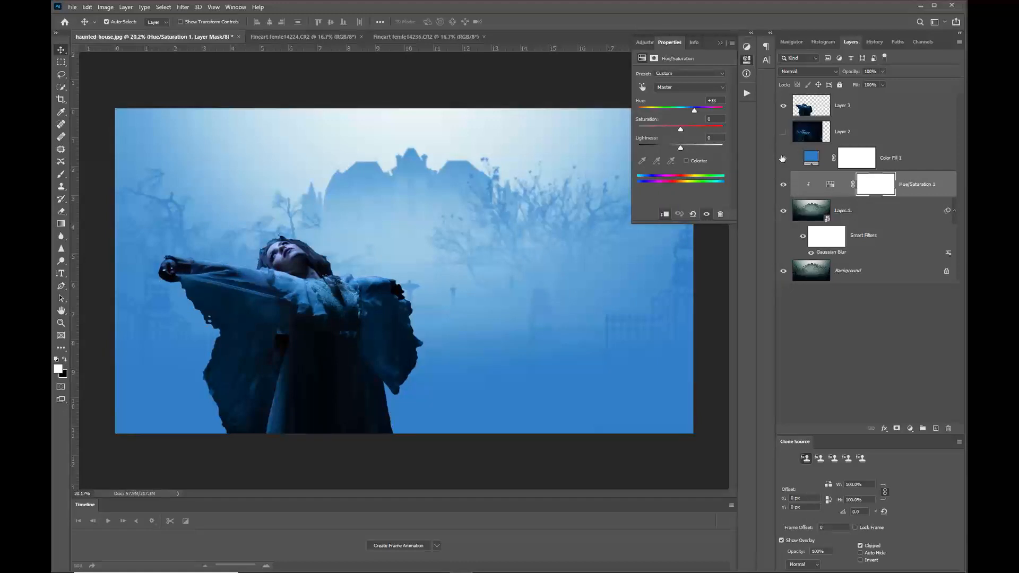
pyautogui.click(814, 161)
pyautogui.click(820, 69)
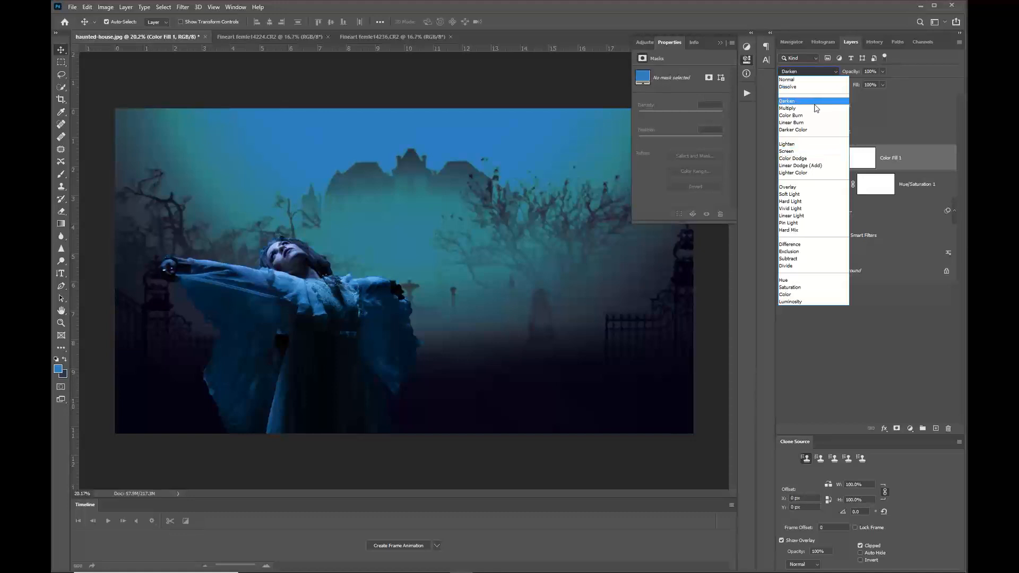
pyautogui.click(814, 109)
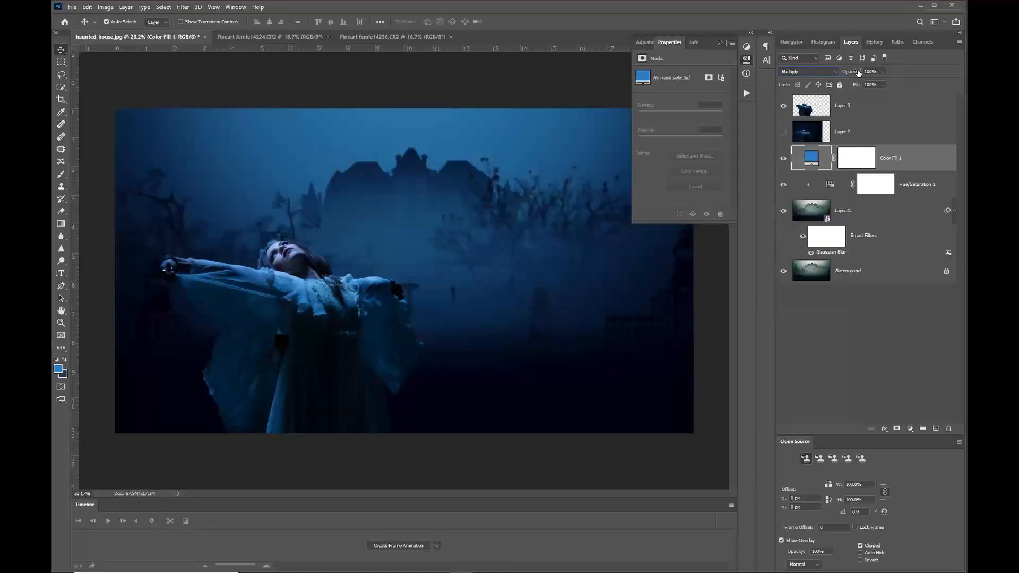
pyautogui.moveTo(859, 72); pyautogui.dragTo(834, 73)
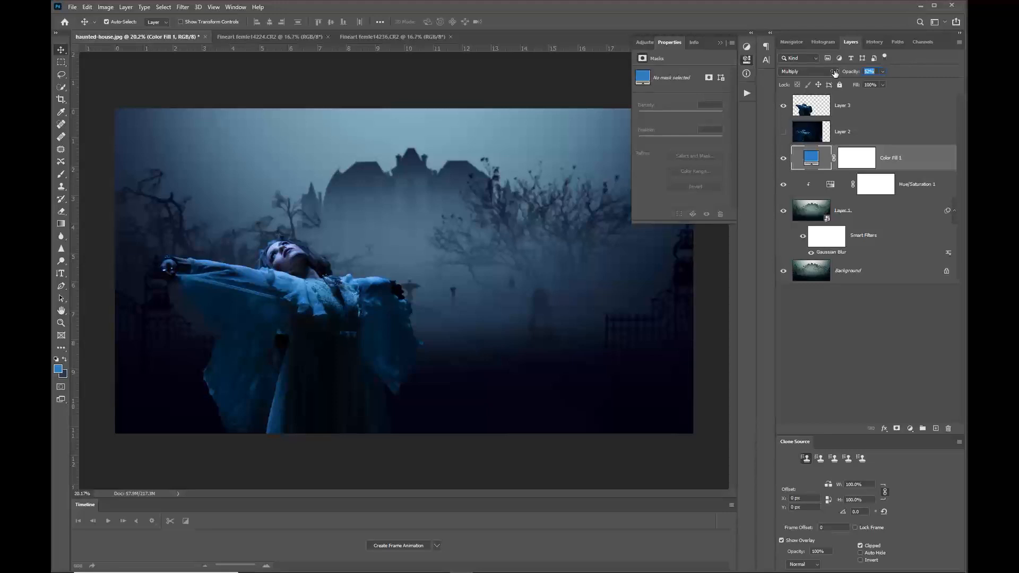
pyautogui.moveTo(835, 74); pyautogui.dragTo(835, 74)
# Select the woman in the front-facing photo with Select Subject and move her into the haunted-house document beside the leaning-back figure.
pyautogui.click(383, 38)
pyautogui.click(308, 38)
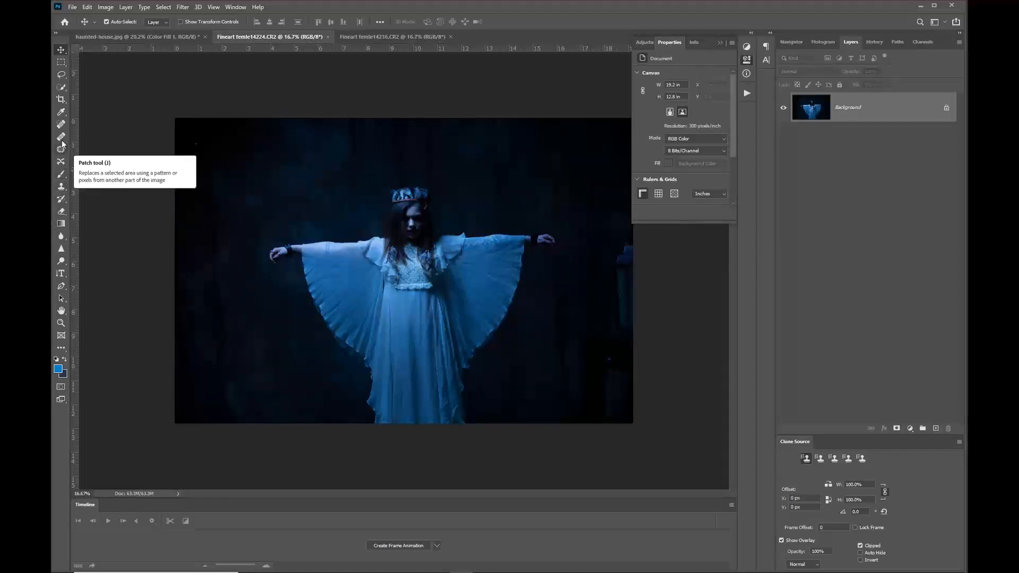
pyautogui.click(61, 88)
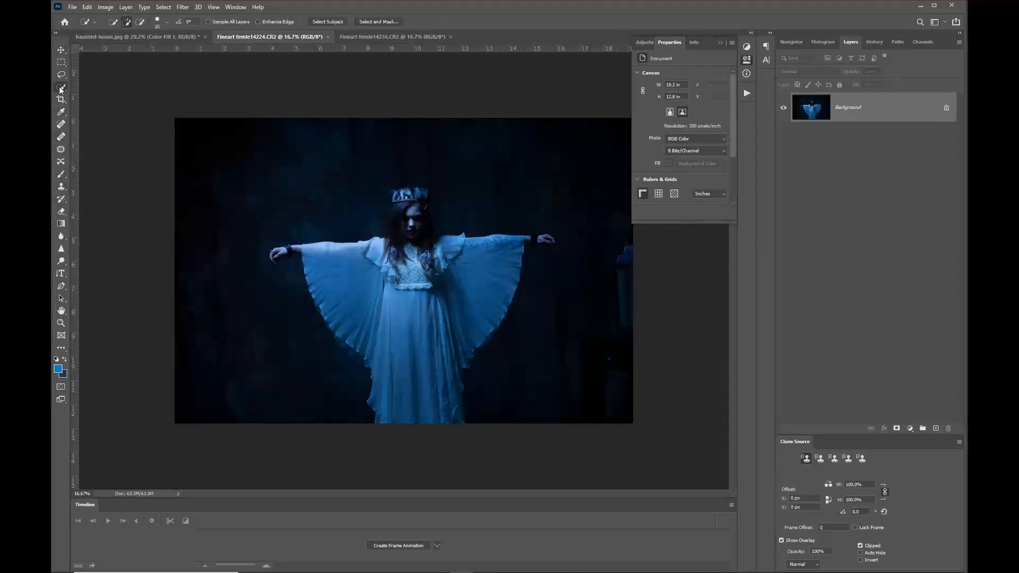
pyautogui.click(330, 23)
pyautogui.press('v')
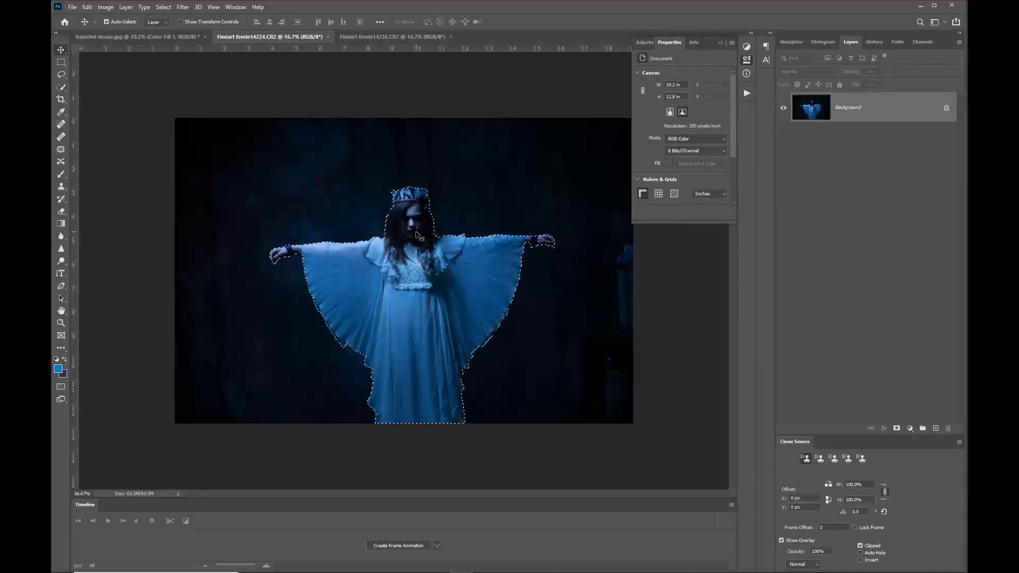
pyautogui.moveTo(448, 233); pyautogui.dragTo(536, 209)
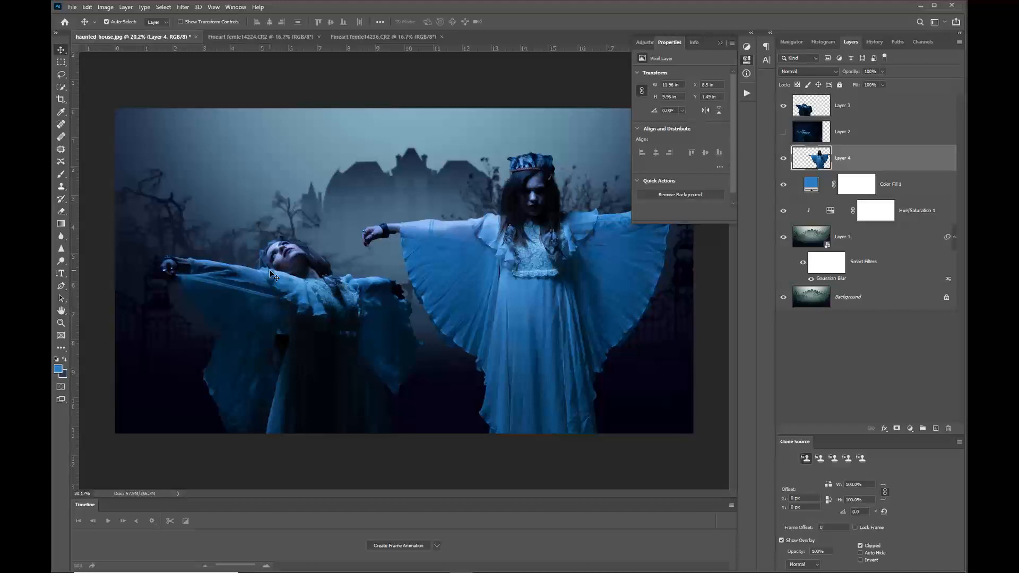
# Bring the front-facing woman's layer to the top of the stack, shift the leaning-back woman further left and arrange the front-facing woman beside her.
pyautogui.moveTo(552, 305); pyautogui.dragTo(501, 310)
pyautogui.moveTo(881, 163); pyautogui.dragTo(882, 105)
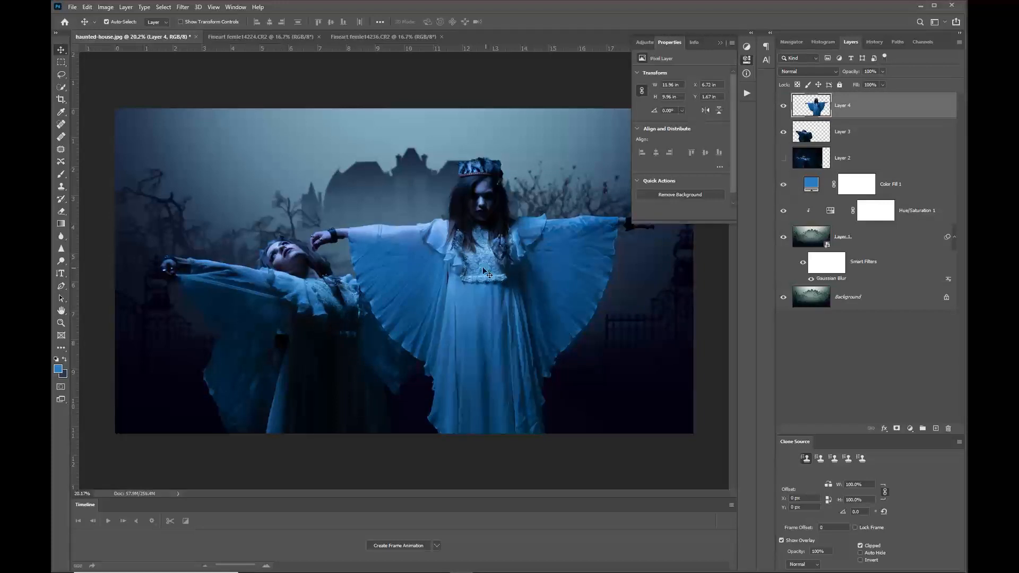
pyautogui.moveTo(457, 261); pyautogui.dragTo(568, 299)
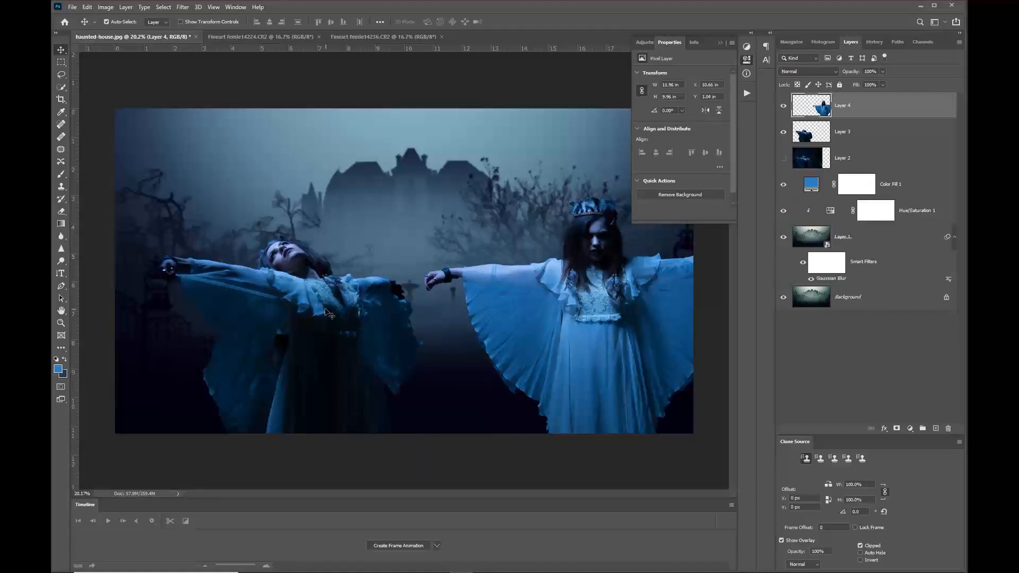
pyautogui.moveTo(328, 314); pyautogui.dragTo(287, 312)
pyautogui.moveTo(565, 314); pyautogui.dragTo(491, 310)
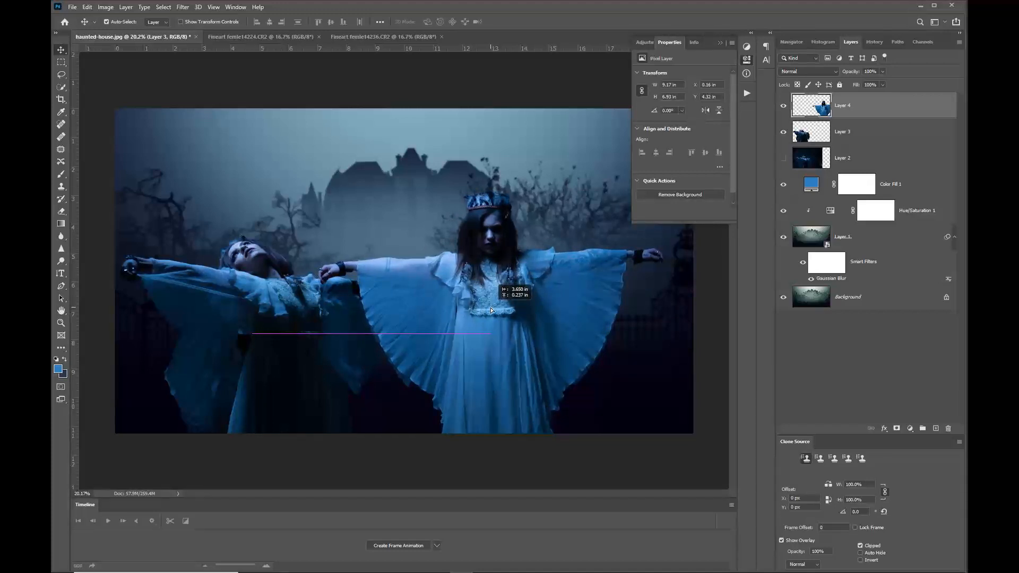
pyautogui.moveTo(491, 310); pyautogui.dragTo(524, 284)
# Lower the front-facing woman's layer opacity to about 54% and place her behind the leaning-back woman, with her layer beneath that figure's layer.
pyautogui.moveTo(850, 72); pyautogui.dragTo(833, 73)
pyautogui.moveTo(537, 271); pyautogui.dragTo(277, 258)
pyautogui.moveTo(896, 106); pyautogui.dragTo(893, 149)
pyautogui.moveTo(322, 240); pyautogui.dragTo(328, 233)
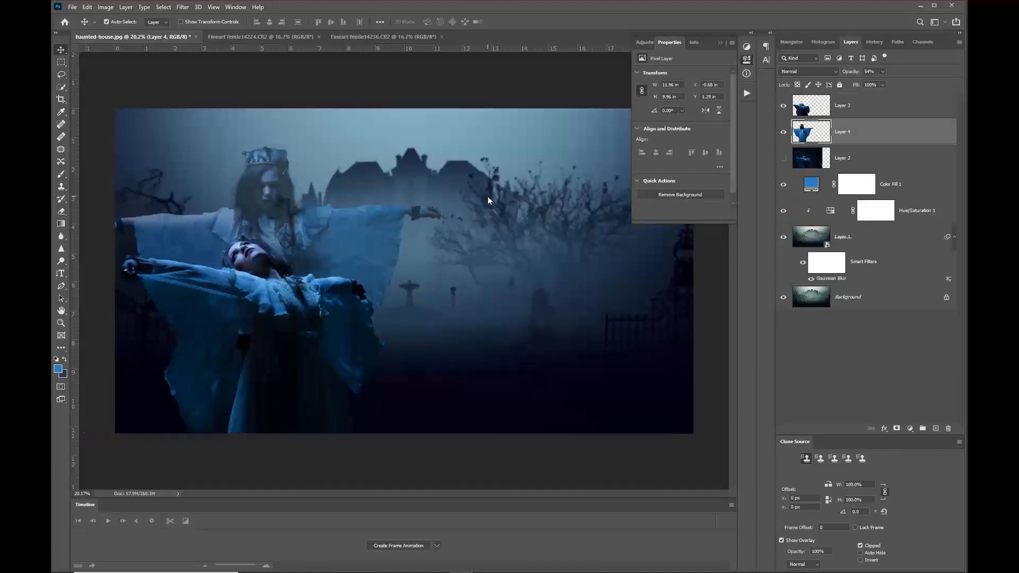
# Convert the front-facing woman's layer to a smart object and apply Motion Blur at an 80° angle and 295 pixels distance.
pyautogui.rightClick(887, 132)
pyautogui.click(874, 250)
pyautogui.click(182, 7)
pyautogui.moveTo(249, 115)
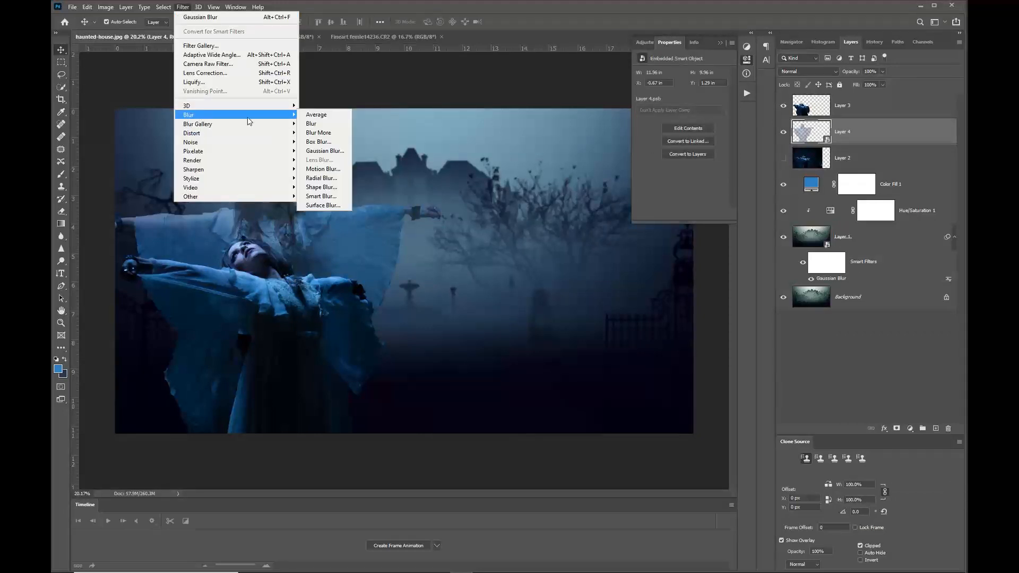
pyautogui.click(334, 169)
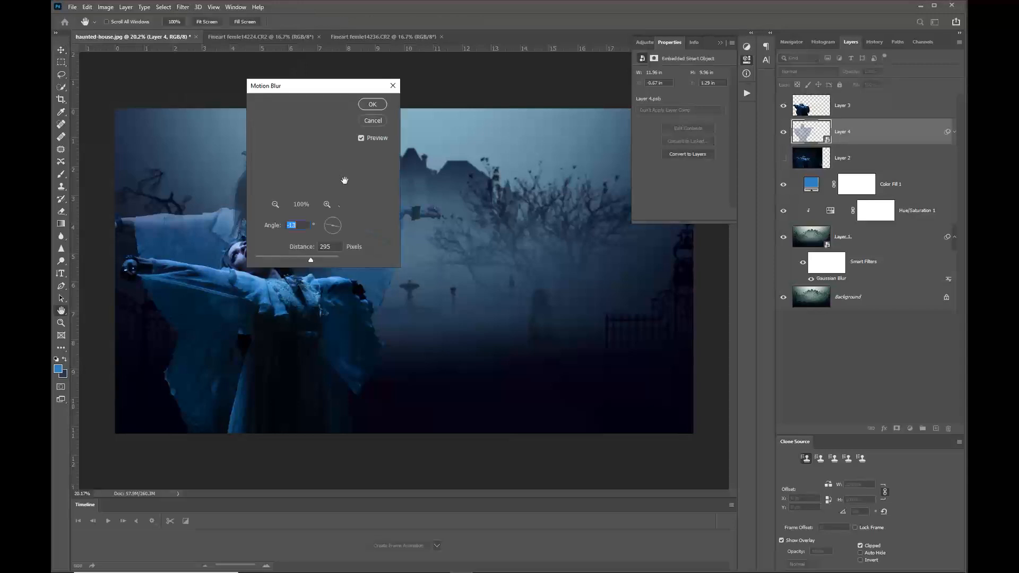
pyautogui.moveTo(336, 230); pyautogui.dragTo(337, 220)
pyautogui.moveTo(346, 86); pyautogui.dragTo(510, 79)
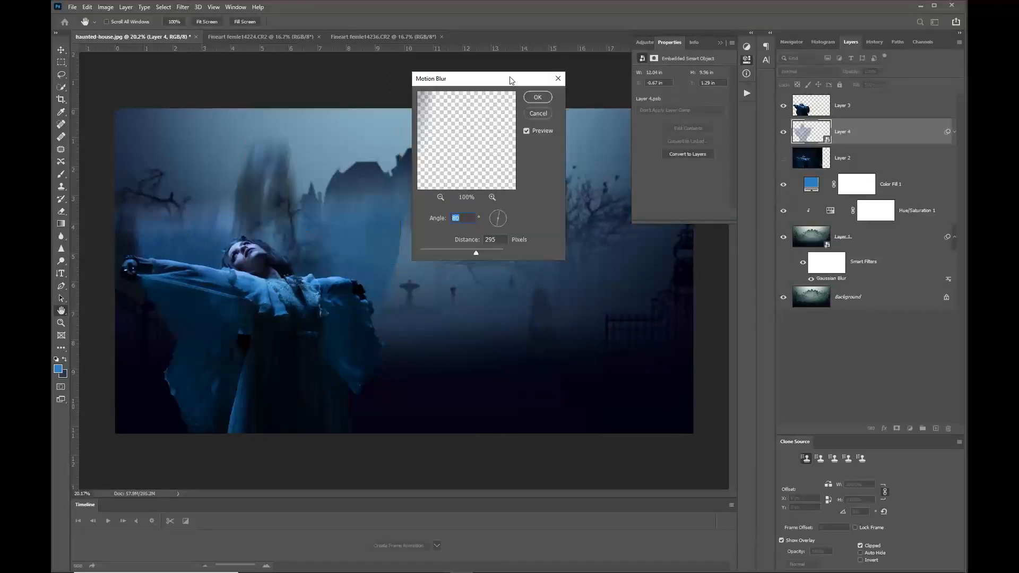
pyautogui.click(538, 97)
# Set the motion-blurred woman's layer opacity to 67% and move her to the right side of the scene, in front of the bare trees.
pyautogui.moveTo(263, 211); pyautogui.dragTo(265, 234)
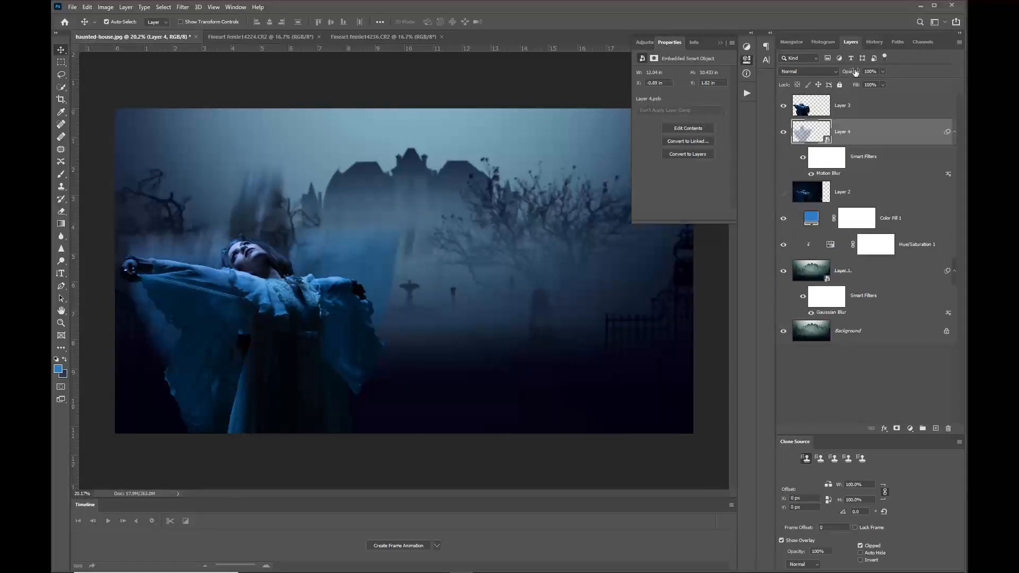
pyautogui.moveTo(855, 72); pyautogui.dragTo(837, 75)
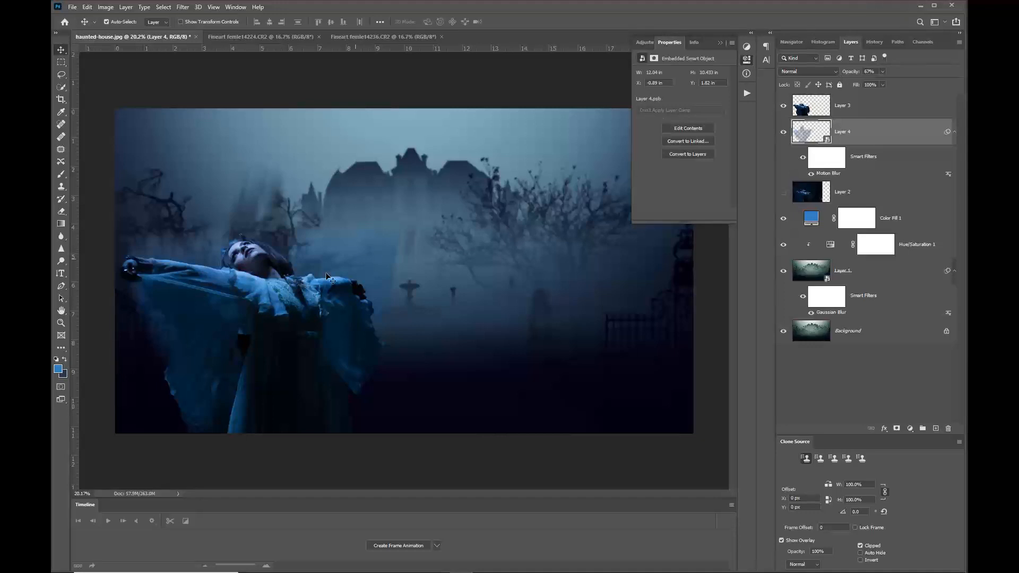
pyautogui.moveTo(359, 248); pyautogui.dragTo(608, 278)
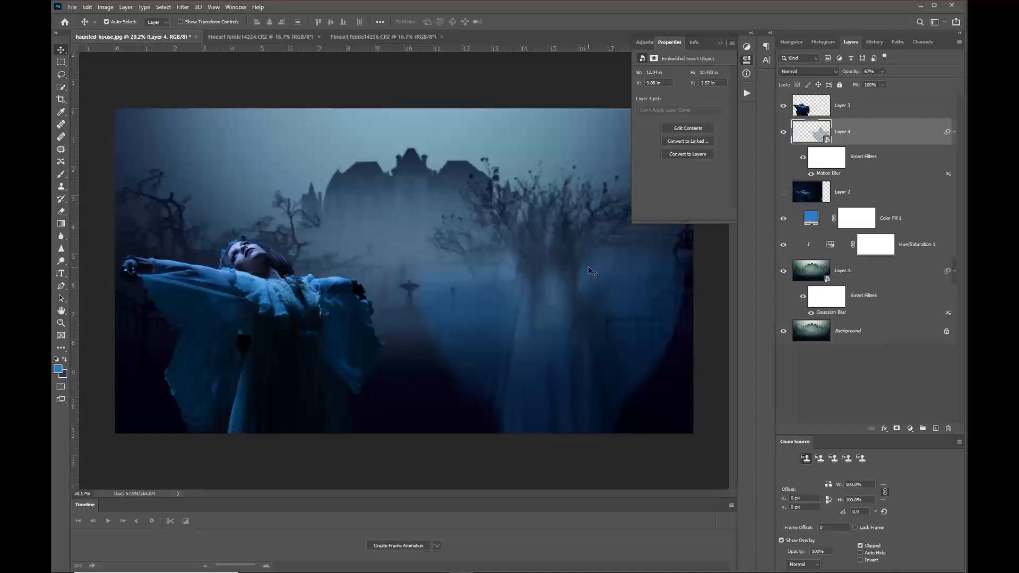